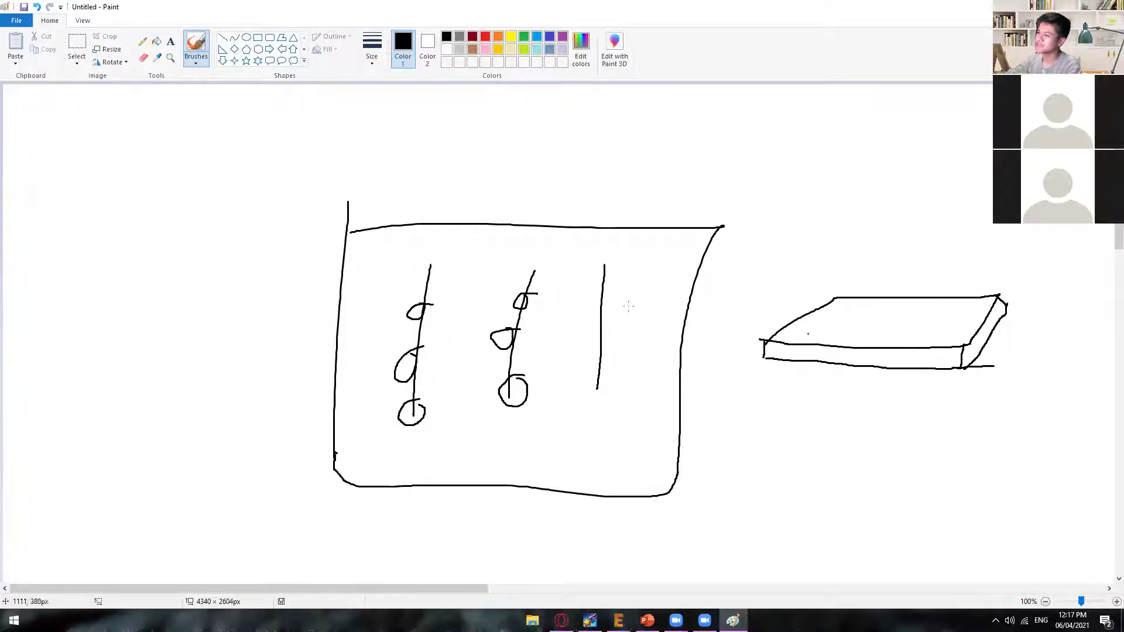
- Sketch a component with a row of pin ticks on the slab drawing, and a rectangle spanning the two circled lines inside the large outline
{"action": "left_click_drag", "start_coordinate": [826, 319], "coordinate": [818, 360]}
{"action": "mouse_move", "coordinate": [826, 321]}
{"action": "left_mouse_down"}
{"action": "mouse_move", "coordinate": [951, 333]}
{"action": "mouse_move", "coordinate": [930, 364]}
{"action": "mouse_move", "coordinate": [797, 359]}
{"action": "mouse_move", "coordinate": [873, 373]}
{"action": "left_mouse_up"}
{"action": "left_click_drag", "start_coordinate": [885, 355], "coordinate": [889, 377]}
{"action": "left_click_drag", "start_coordinate": [907, 354], "coordinate": [924, 375]}
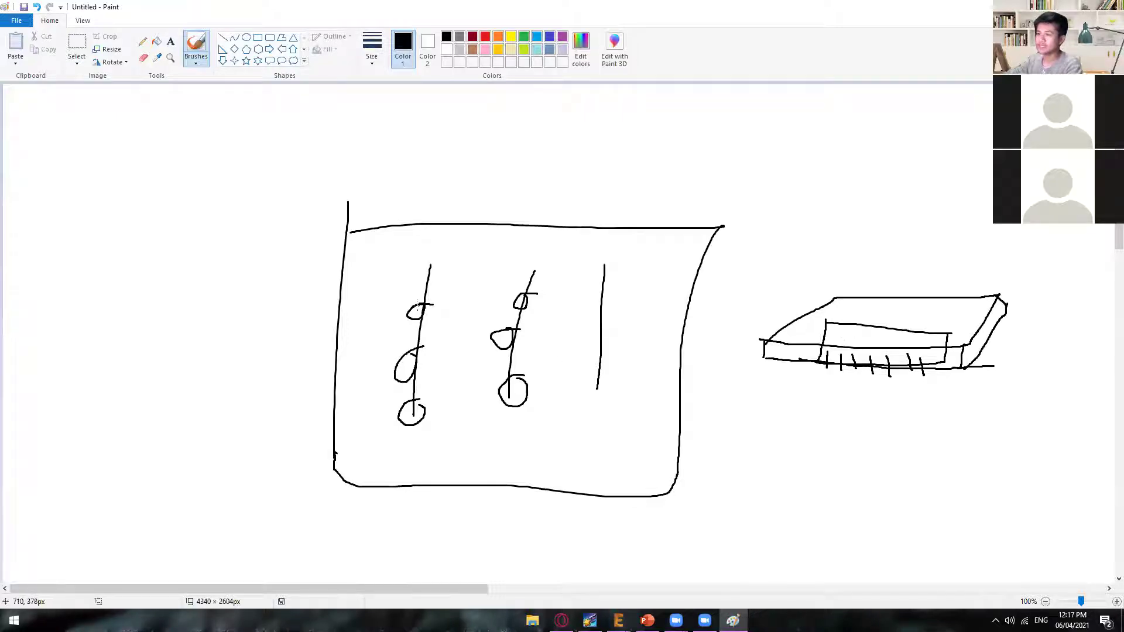
{"action": "mouse_move", "coordinate": [417, 289]}
{"action": "left_mouse_down"}
{"action": "mouse_move", "coordinate": [409, 433]}
{"action": "mouse_move", "coordinate": [538, 438]}
{"action": "mouse_move", "coordinate": [525, 413]}
{"action": "mouse_move", "coordinate": [527, 263]}
{"action": "mouse_move", "coordinate": [417, 304]}
{"action": "mouse_move", "coordinate": [406, 339]}
{"action": "left_mouse_up"}
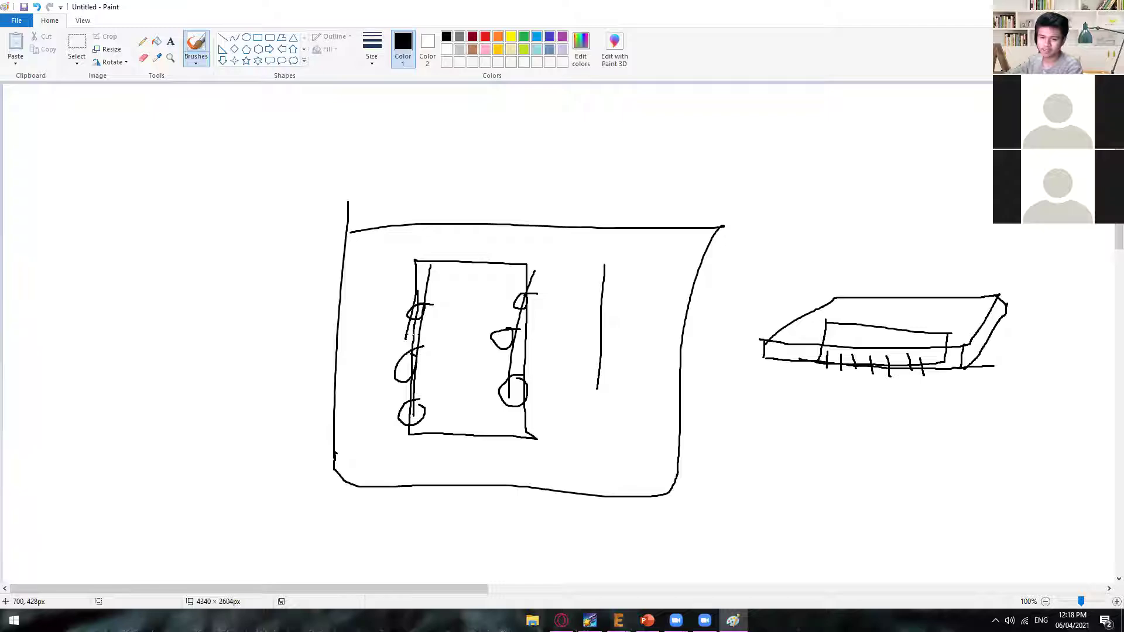
- Sketch a side view beside the large outline: a horizontal line crossed by three short vertical leads, two of them with loops
{"action": "left_click_drag", "start_coordinate": [171, 314], "coordinate": [165, 352]}
{"action": "mouse_move", "coordinate": [232, 311]}
{"action": "left_mouse_down"}
{"action": "mouse_move", "coordinate": [234, 340]}
{"action": "mouse_move", "coordinate": [273, 354]}
{"action": "left_mouse_up"}
{"action": "mouse_move", "coordinate": [171, 341]}
{"action": "left_mouse_down"}
{"action": "mouse_move", "coordinate": [153, 354]}
{"action": "mouse_move", "coordinate": [171, 341]}
{"action": "mouse_move", "coordinate": [247, 337]}
{"action": "left_mouse_up"}
{"action": "left_click_drag", "start_coordinate": [130, 329], "coordinate": [309, 326]}
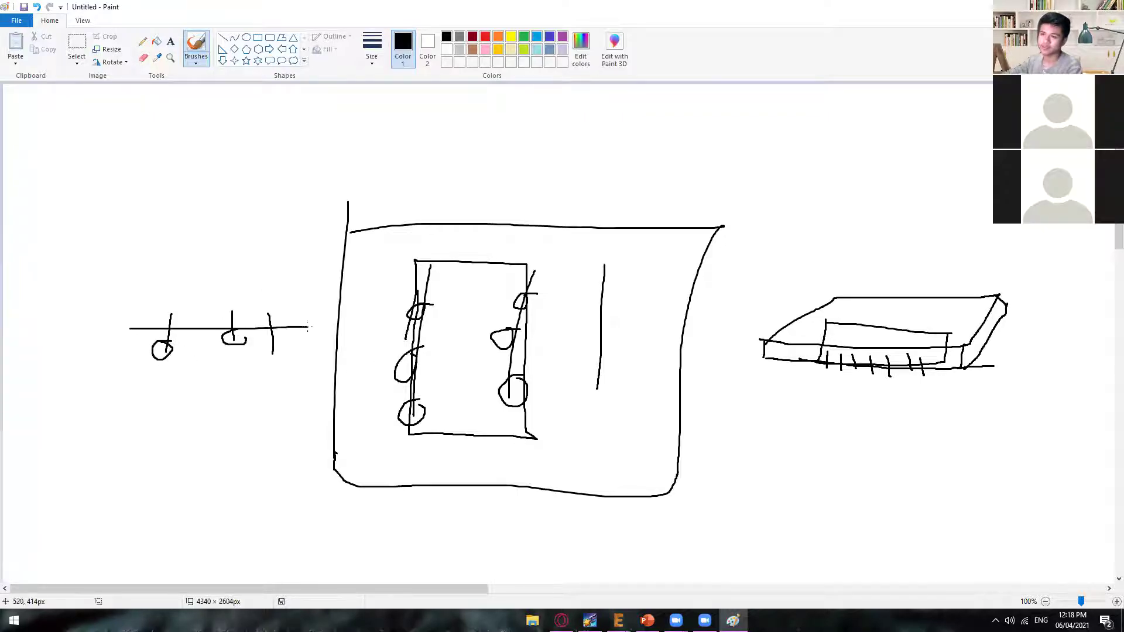
- Add stacked layers and a component body to the side-view sketch, and trace a second rounded outline within the large board drawing
{"action": "left_click_drag", "start_coordinate": [144, 327], "coordinate": [291, 325]}
{"action": "mouse_move", "coordinate": [147, 325]}
{"action": "left_mouse_down"}
{"action": "mouse_move", "coordinate": [291, 329]}
{"action": "mouse_move", "coordinate": [131, 328]}
{"action": "mouse_move", "coordinate": [292, 322]}
{"action": "left_mouse_up"}
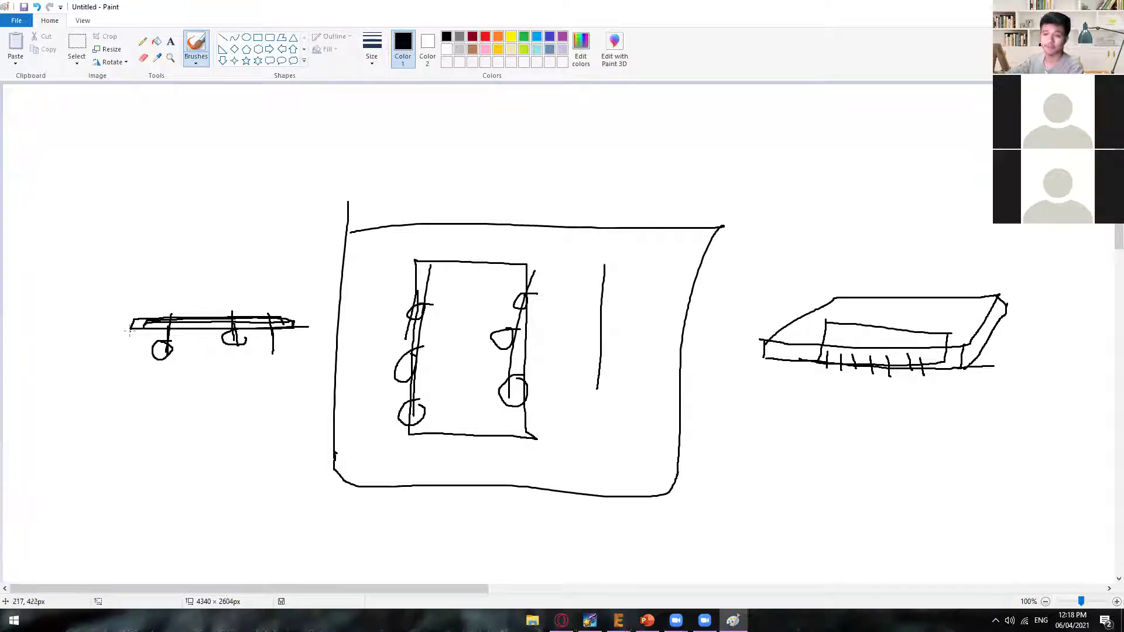
{"action": "mouse_move", "coordinate": [113, 329]}
{"action": "left_mouse_down"}
{"action": "mouse_move", "coordinate": [120, 345]}
{"action": "mouse_move", "coordinate": [308, 326]}
{"action": "left_mouse_up"}
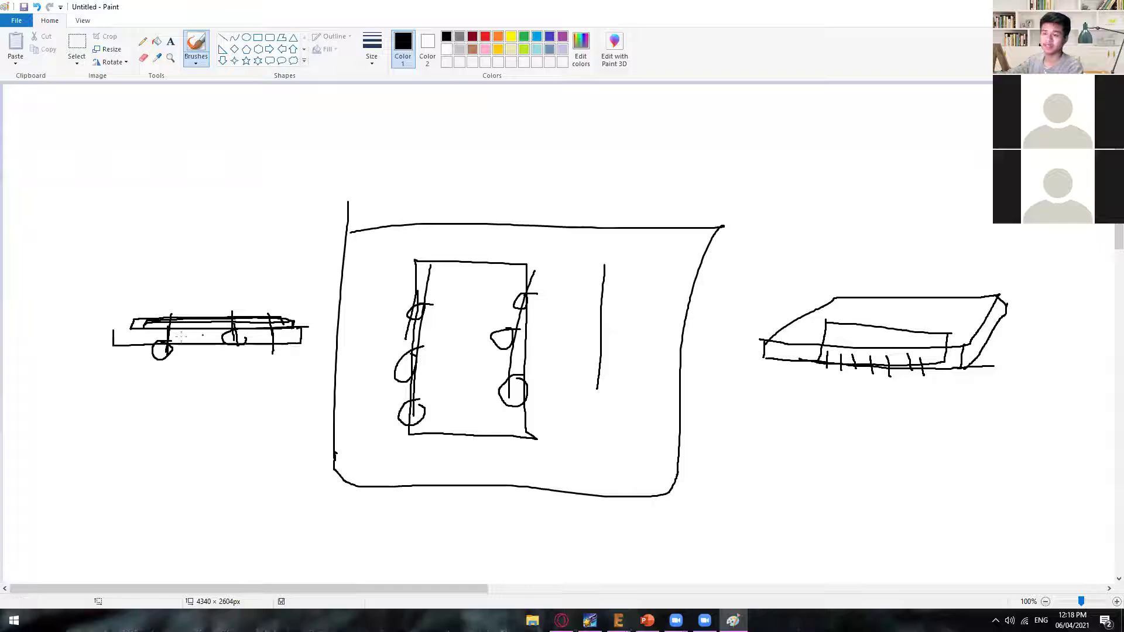
{"action": "mouse_move", "coordinate": [151, 332]}
{"action": "left_mouse_down"}
{"action": "mouse_move", "coordinate": [130, 341]}
{"action": "mouse_move", "coordinate": [150, 316]}
{"action": "mouse_move", "coordinate": [136, 334]}
{"action": "mouse_move", "coordinate": [141, 306]}
{"action": "left_mouse_up"}
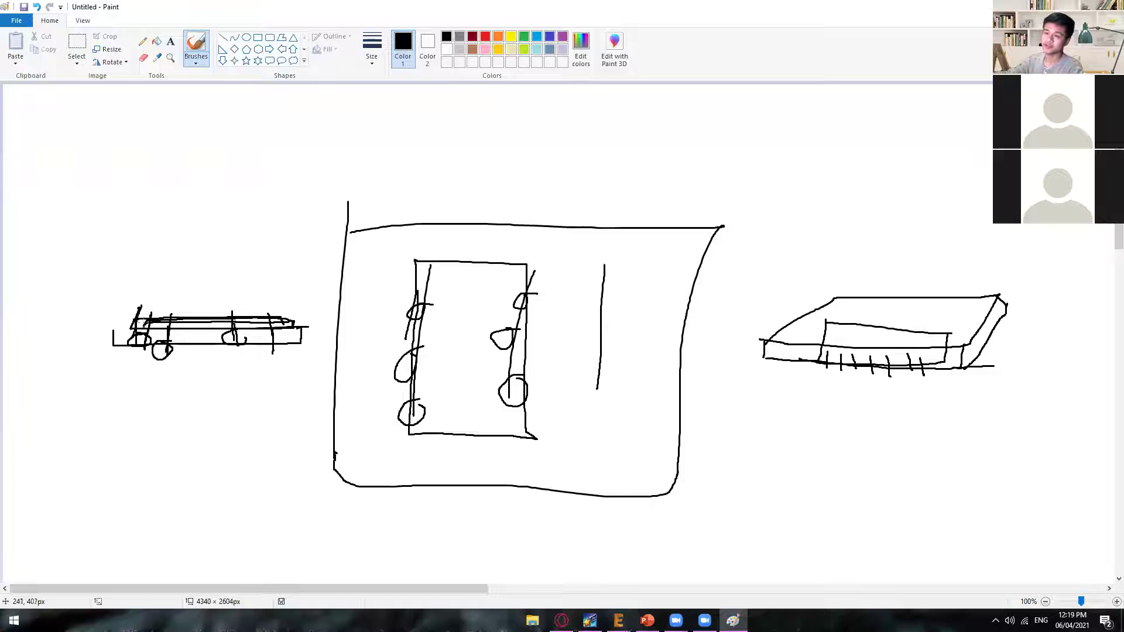
{"action": "mouse_move", "coordinate": [141, 307]}
{"action": "left_mouse_down"}
{"action": "mouse_move", "coordinate": [240, 302]}
{"action": "mouse_move", "coordinate": [284, 323]}
{"action": "left_mouse_up"}
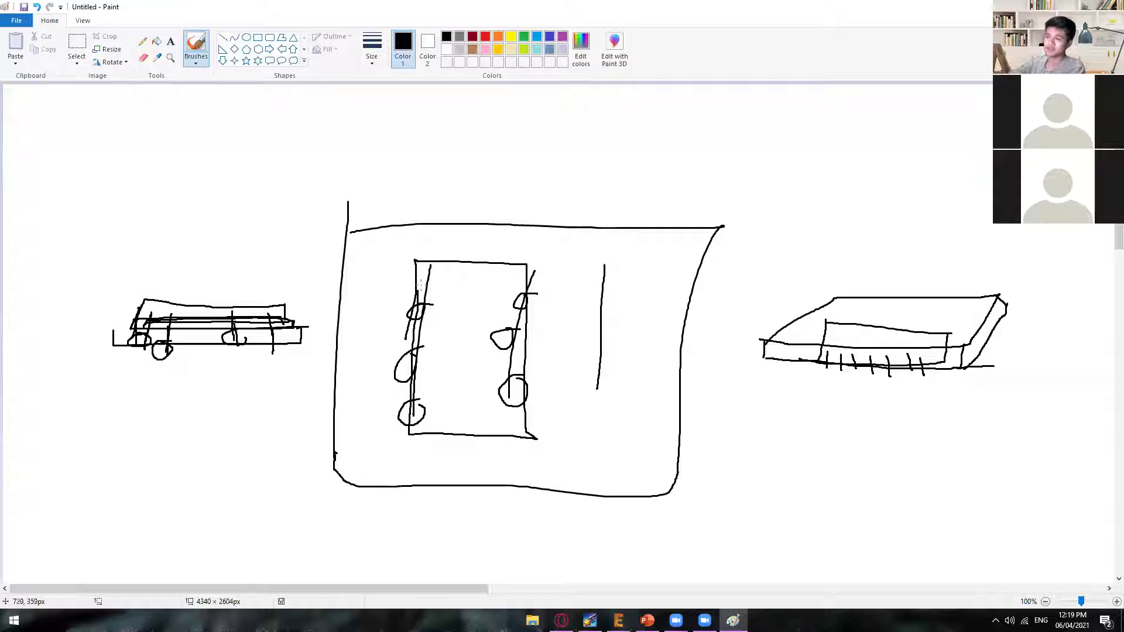
{"action": "mouse_move", "coordinate": [369, 240]}
{"action": "left_mouse_down"}
{"action": "mouse_move", "coordinate": [703, 447]}
{"action": "mouse_move", "coordinate": [673, 243]}
{"action": "mouse_move", "coordinate": [360, 240]}
{"action": "left_mouse_up"}
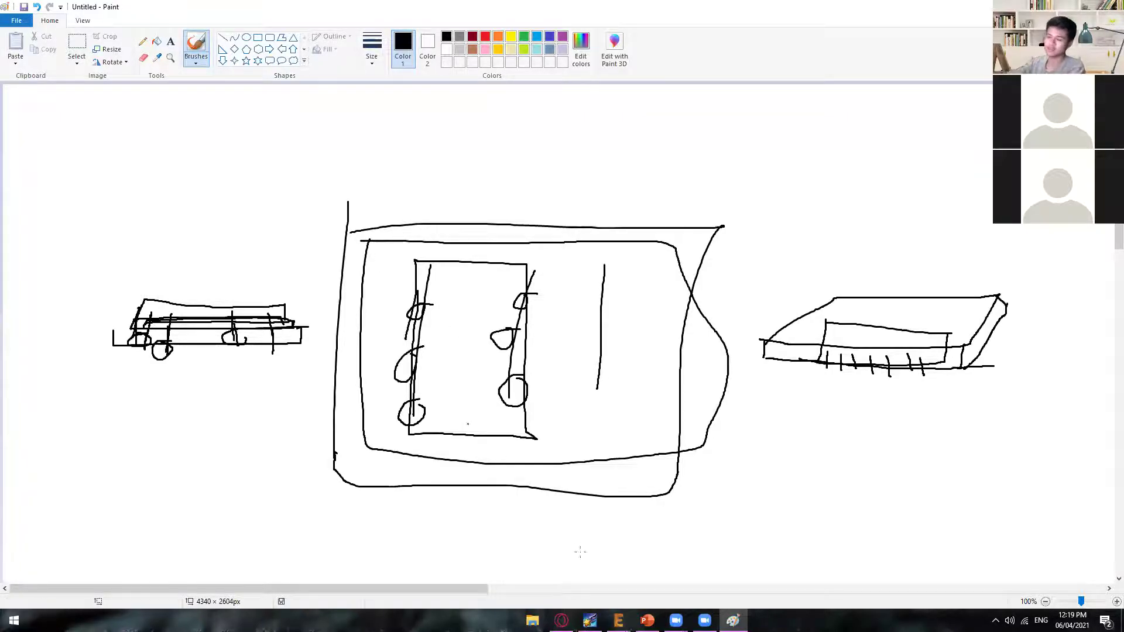
- Switch to the EAGLE board and examine the via joining the top and bottom SCK traces beside pin 11
{"action": "mouse_move", "coordinate": [618, 621]}
{"action": "left_click", "coordinate": [621, 562]}
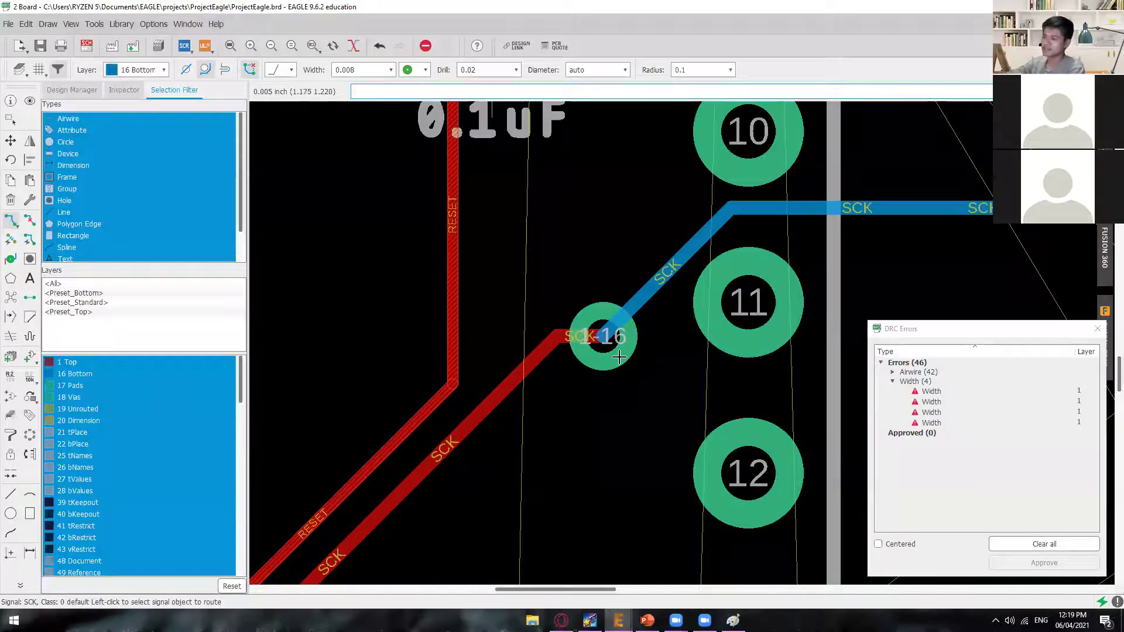
{"action": "scroll", "coordinate": [635, 394], "scroll_direction": "down", "scroll_amount": 2}
{"action": "scroll", "coordinate": [635, 394], "scroll_direction": "down", "scroll_amount": 2}
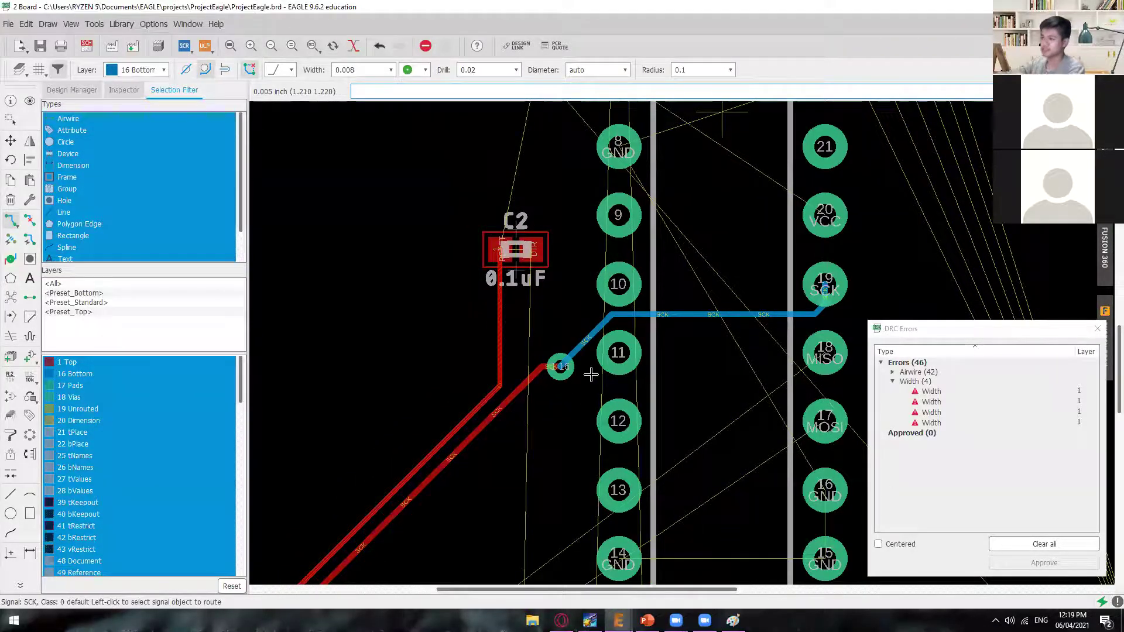
{"action": "scroll", "coordinate": [579, 363], "scroll_direction": "up", "scroll_amount": 3}
{"action": "scroll", "coordinate": [579, 363], "scroll_direction": "up", "scroll_amount": 3}
{"action": "scroll", "coordinate": [573, 386], "scroll_direction": "down", "scroll_amount": 4}
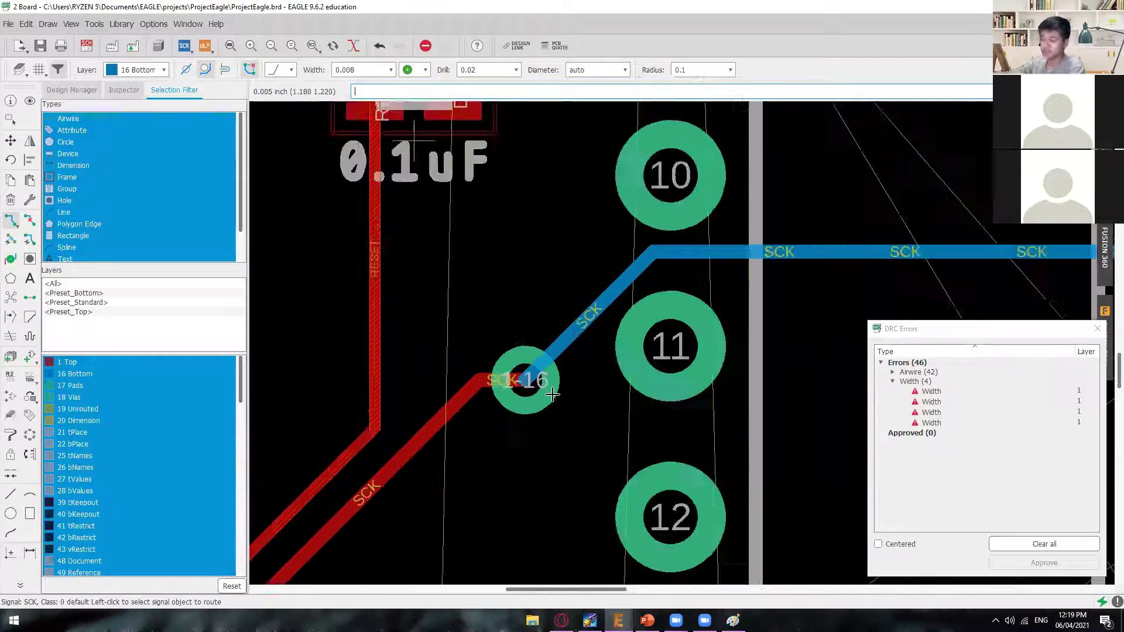
{"action": "middle_click_drag", "start_coordinate": [567, 428], "coordinate": [538, 434]}
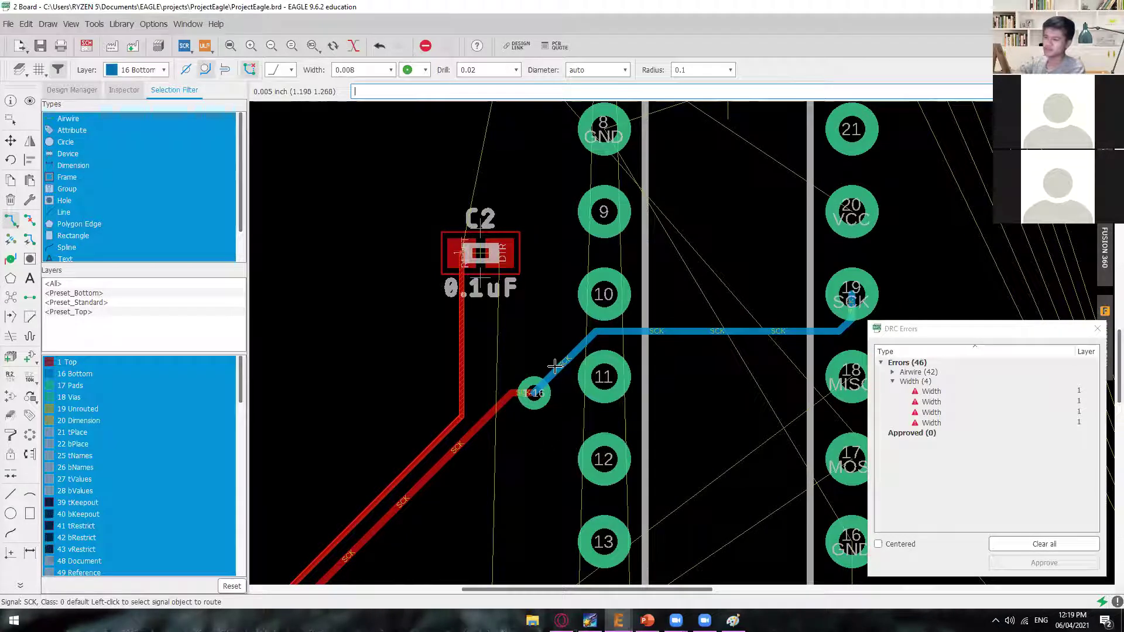
{"action": "middle_click_drag", "start_coordinate": [546, 370], "coordinate": [585, 329]}
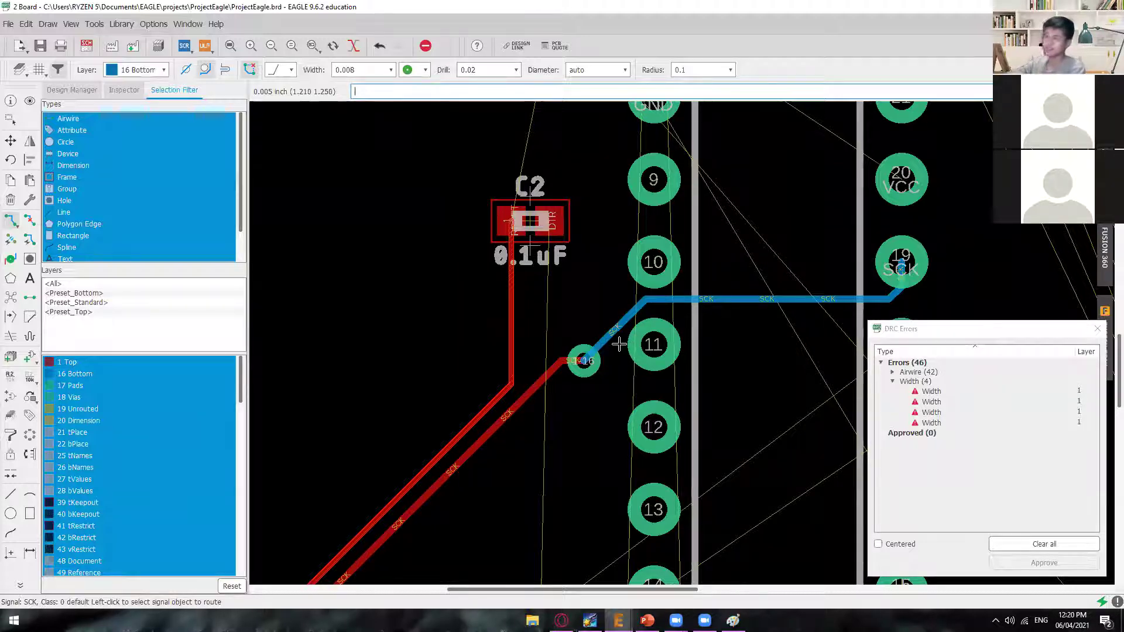
{"action": "scroll", "coordinate": [619, 342], "scroll_direction": "down", "scroll_amount": 2}
{"action": "scroll", "coordinate": [619, 345], "scroll_direction": "down", "scroll_amount": 2}
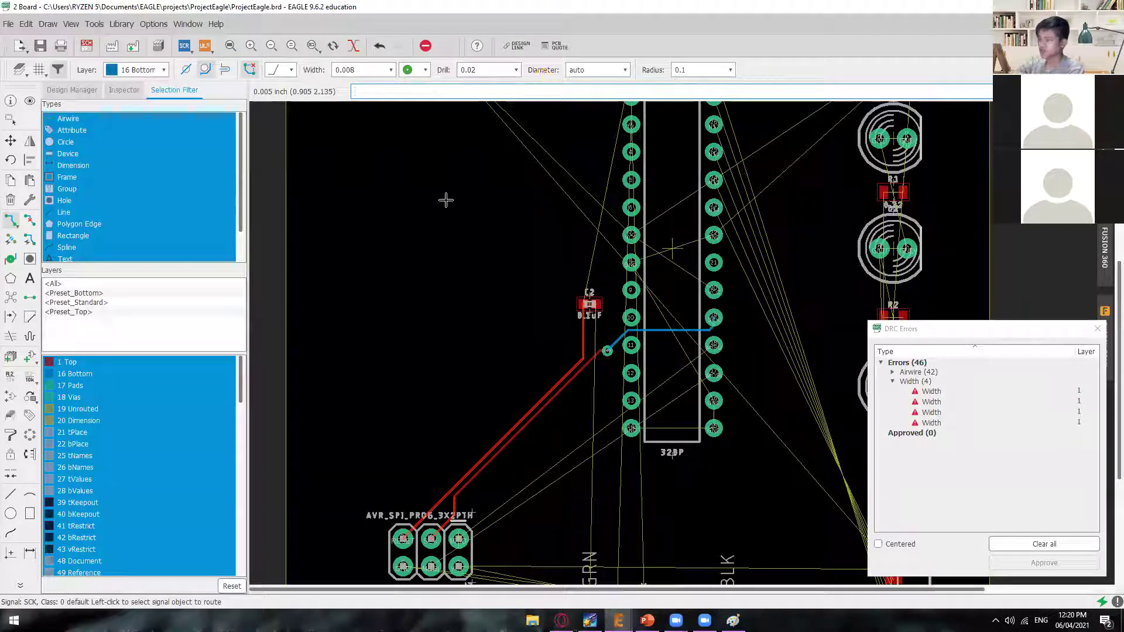
{"action": "scroll", "coordinate": [573, 405], "scroll_direction": "up", "scroll_amount": 1}
{"action": "mouse_move", "coordinate": [618, 620]}
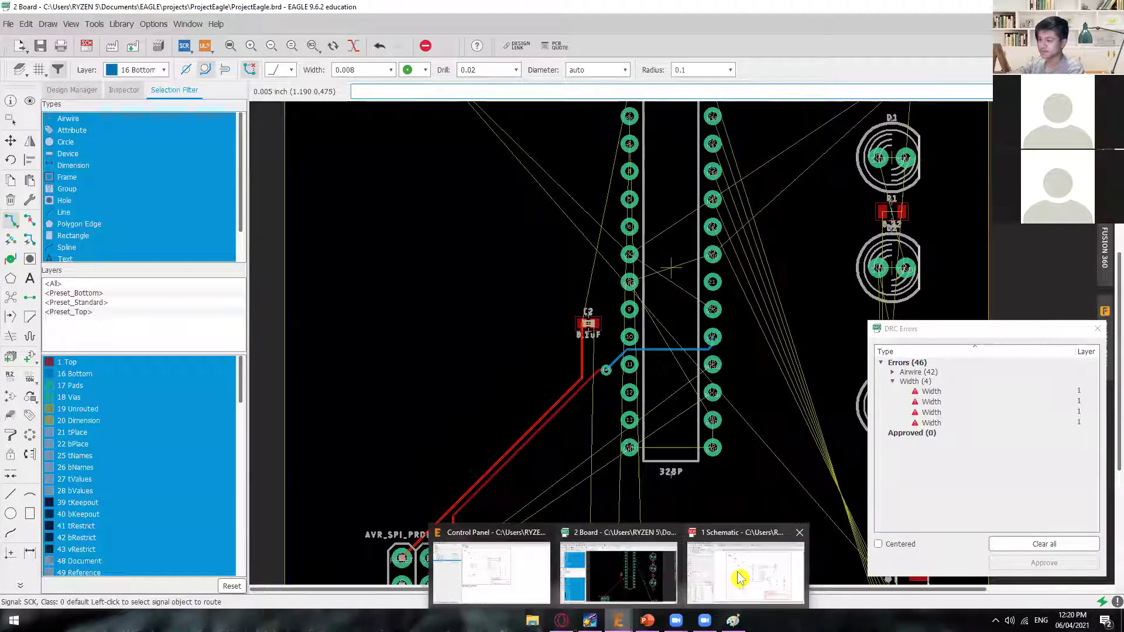
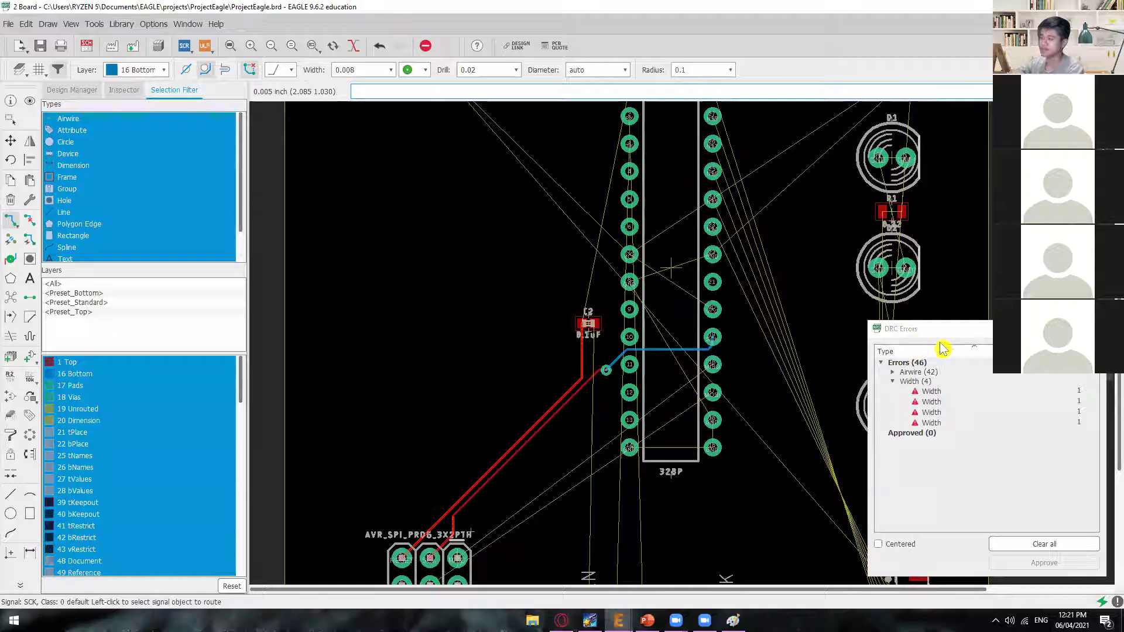
- Inspect the clearance between the parallel RESET and SCK traces running from the programming header toward C2
{"action": "scroll", "coordinate": [580, 392], "scroll_direction": "up", "scroll_amount": 5}
{"action": "scroll", "coordinate": [566, 391], "scroll_direction": "up", "scroll_amount": 3}
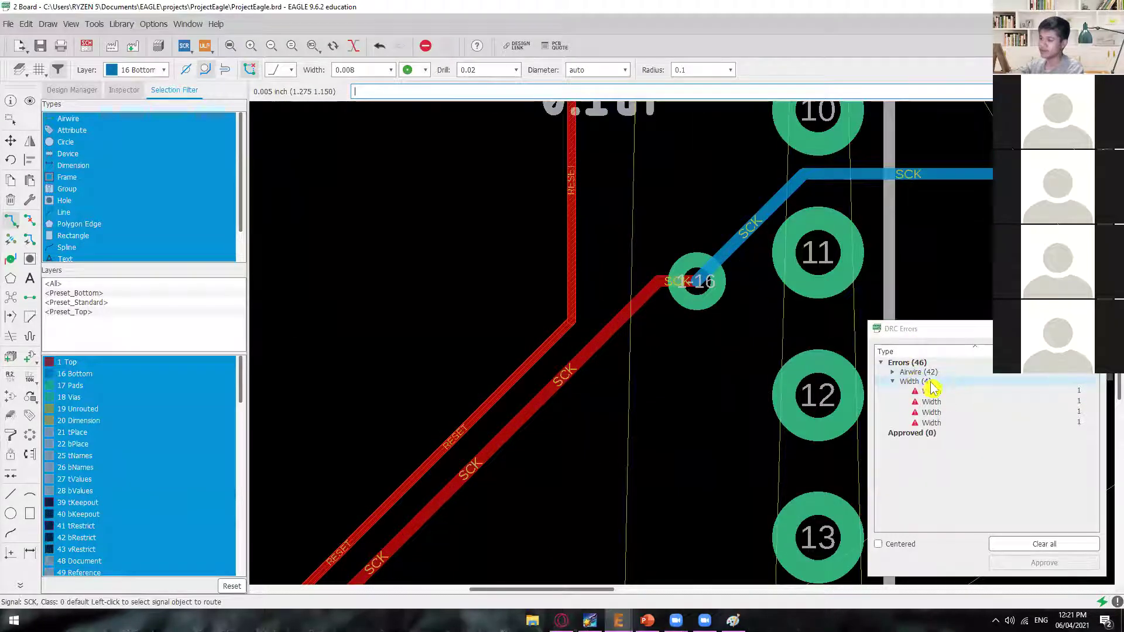
{"action": "scroll", "coordinate": [589, 371], "scroll_direction": "down", "scroll_amount": 1}
{"action": "scroll", "coordinate": [562, 375], "scroll_direction": "up", "scroll_amount": 4}
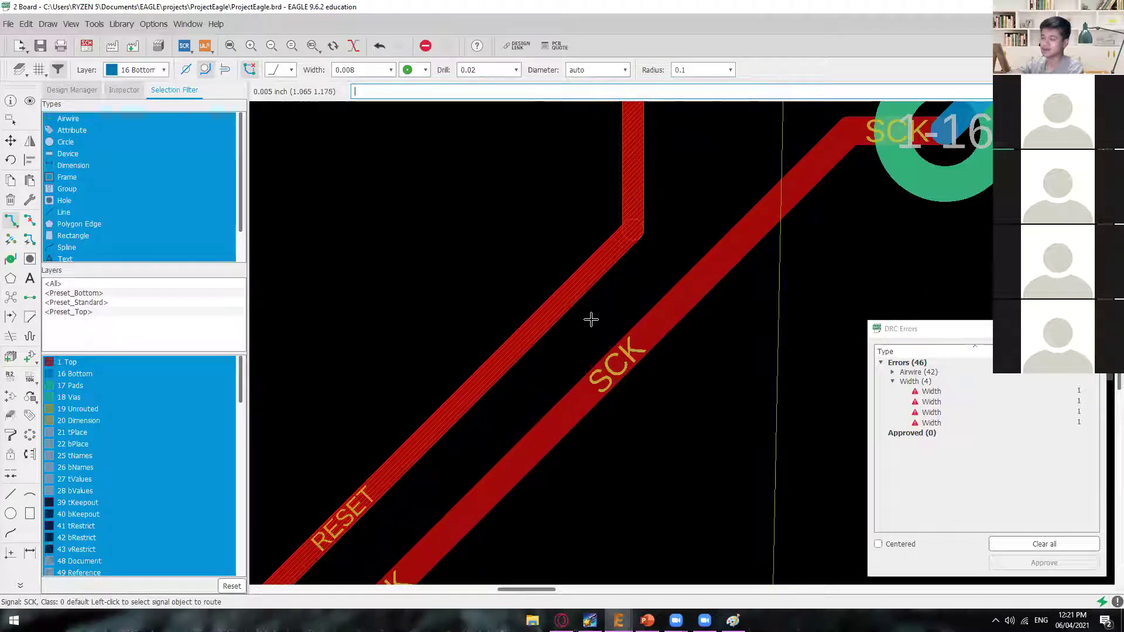
{"action": "scroll", "coordinate": [513, 382], "scroll_direction": "down", "scroll_amount": 3}
{"action": "scroll", "coordinate": [548, 358], "scroll_direction": "up", "scroll_amount": 3}
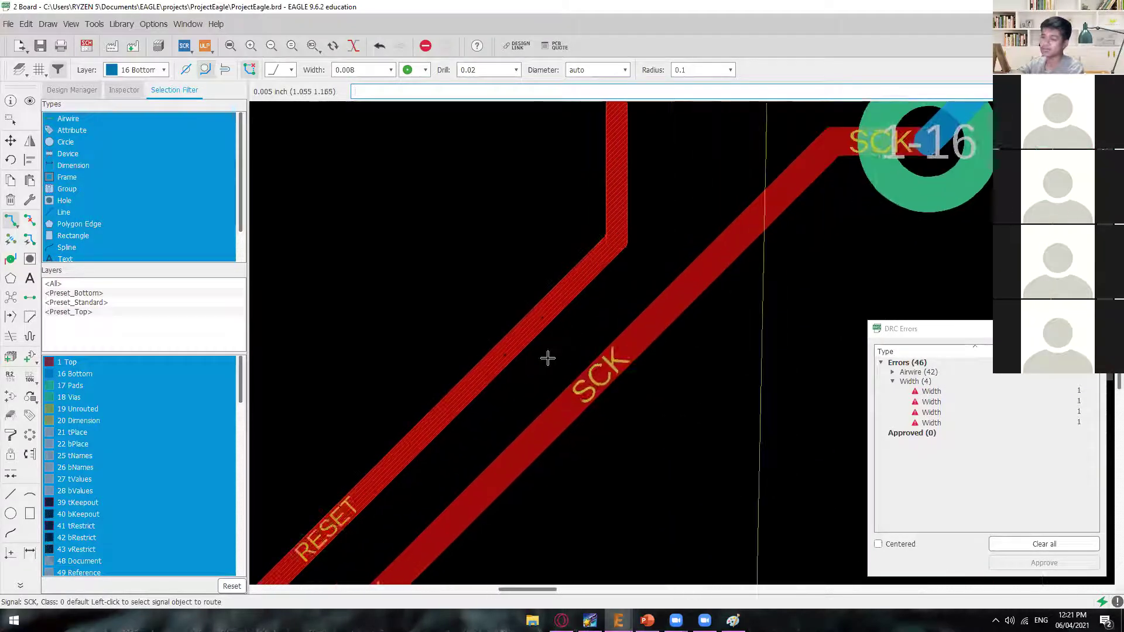
{"action": "scroll", "coordinate": [532, 361], "scroll_direction": "down", "scroll_amount": 3}
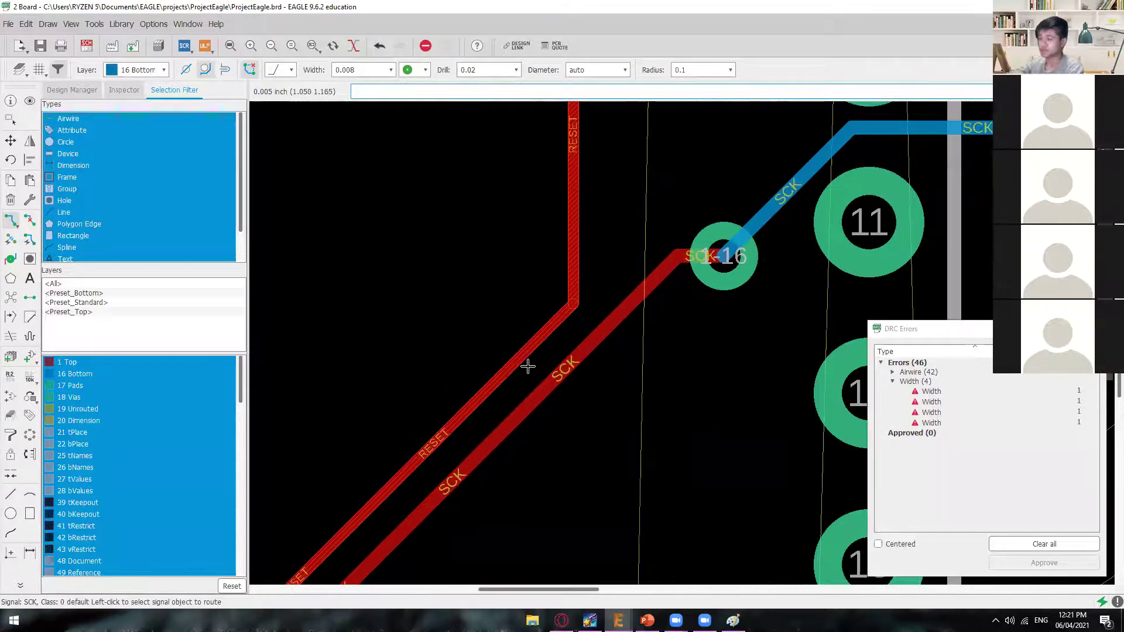
{"action": "scroll", "coordinate": [528, 409], "scroll_direction": "down", "scroll_amount": 2}
{"action": "scroll", "coordinate": [638, 389], "scroll_direction": "up", "scroll_amount": 5}
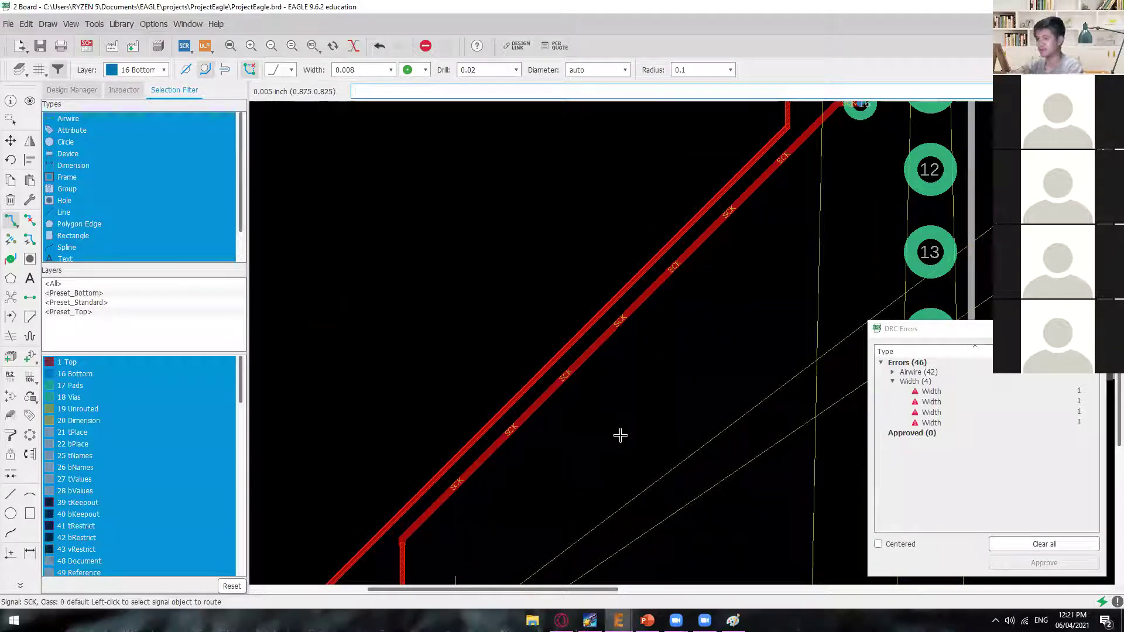
- Switch to the PowerPoint presentation, minimizing the File Explorer window that covers it, and show the "Route Away!" slide
{"action": "key", "text": "alt+Tab"}
{"action": "scroll", "coordinate": [625, 436], "scroll_direction": "down", "scroll_amount": 1}
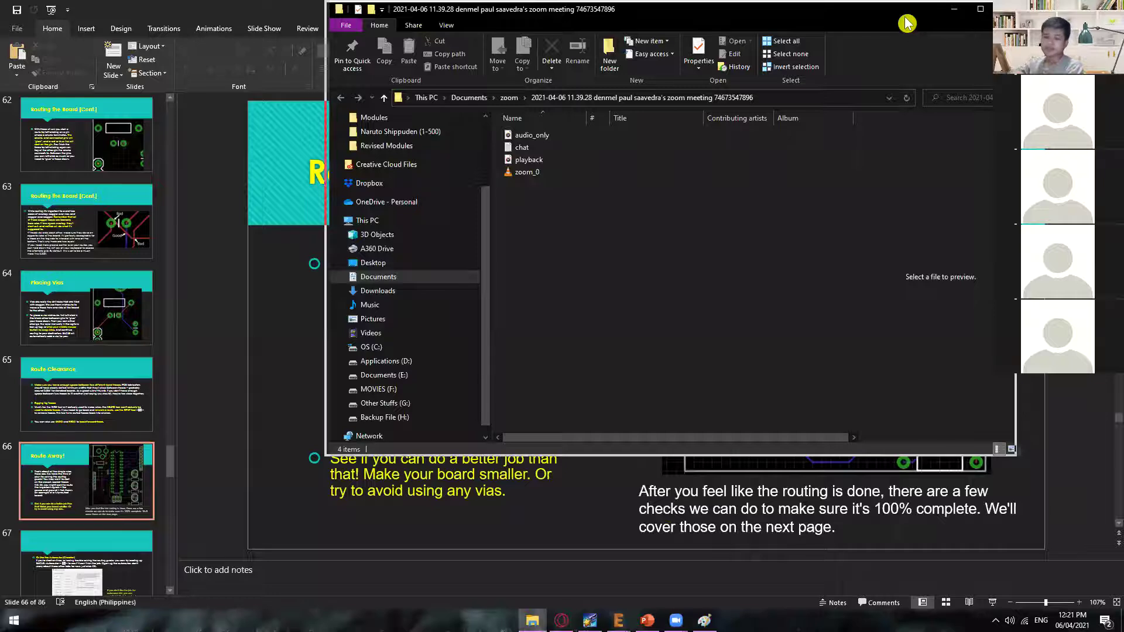
{"action": "left_click", "coordinate": [954, 8]}
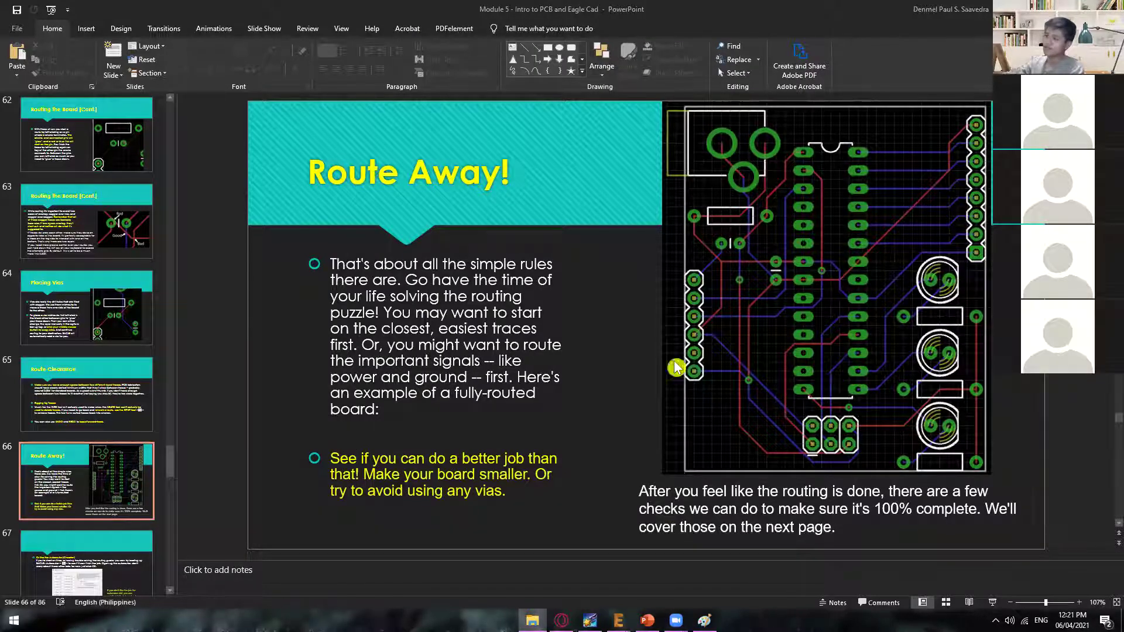
{"action": "mouse_move", "coordinate": [647, 620]}
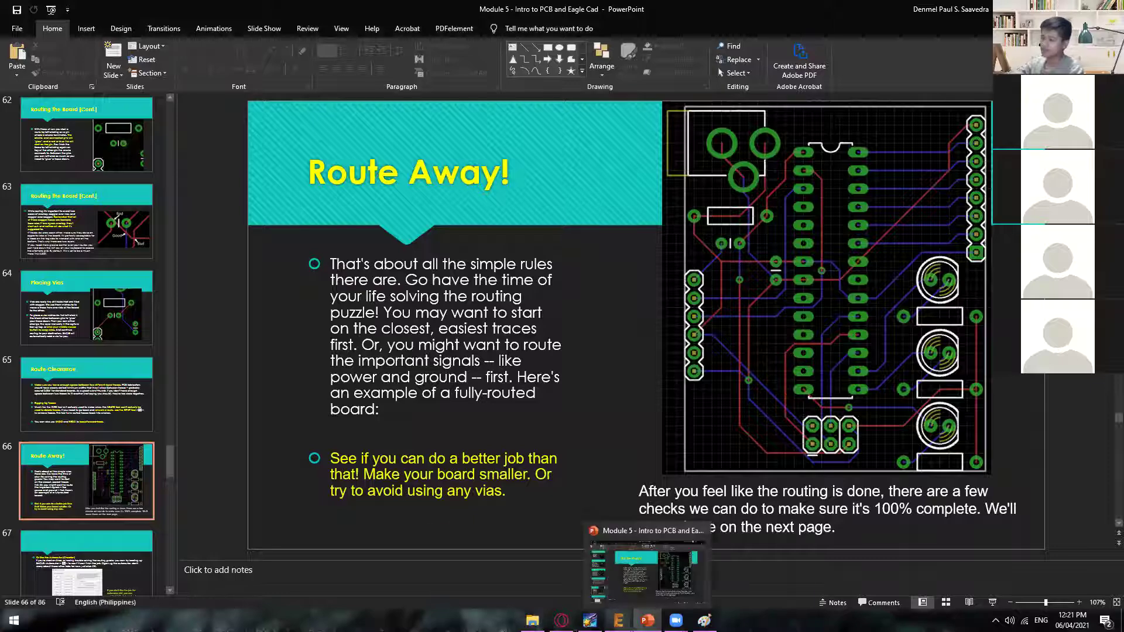
{"action": "left_click", "coordinate": [666, 570]}
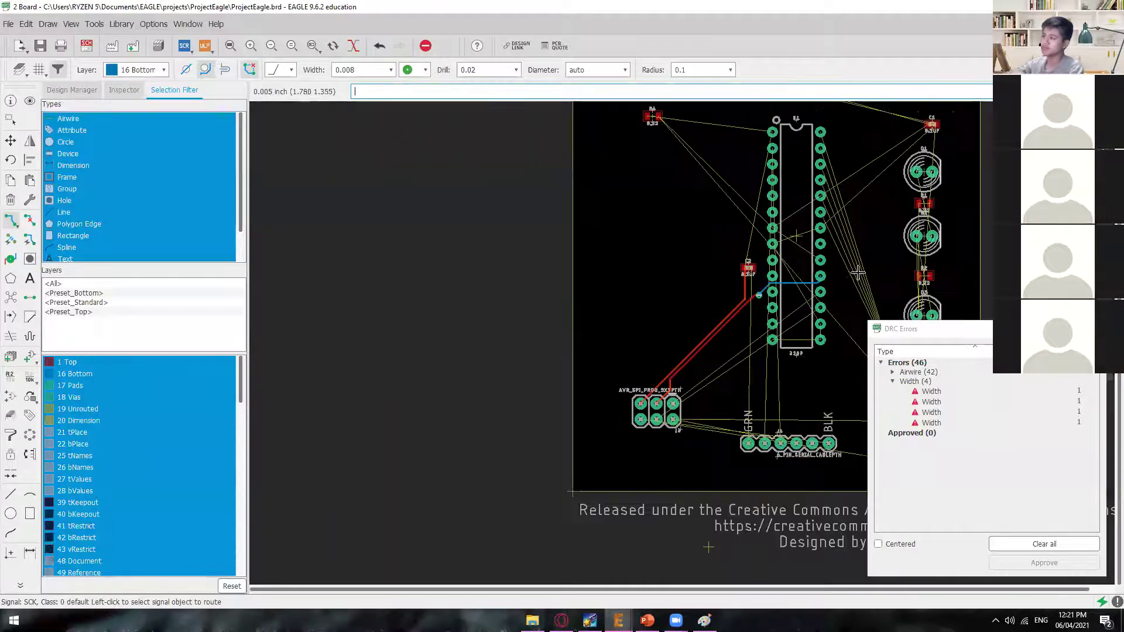
{"action": "key", "text": "alt+Tab"}
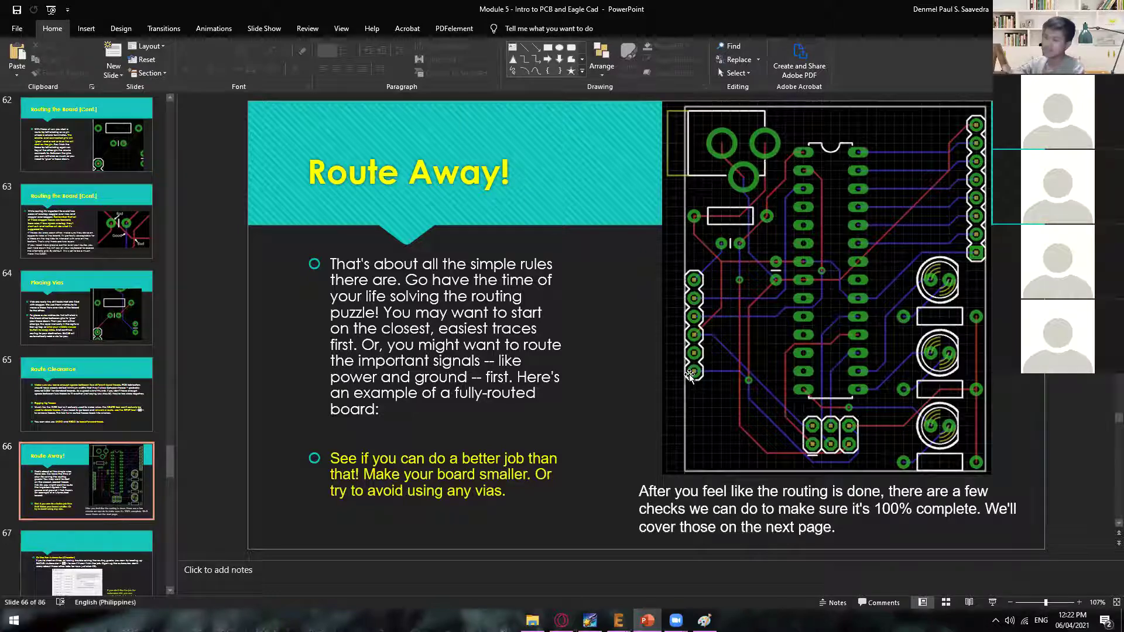
- Review the "Route Away!" slide and the Autorouter setup slide, then display the "Result of AutoRoute" slide
{"action": "left_click", "coordinate": [147, 544]}
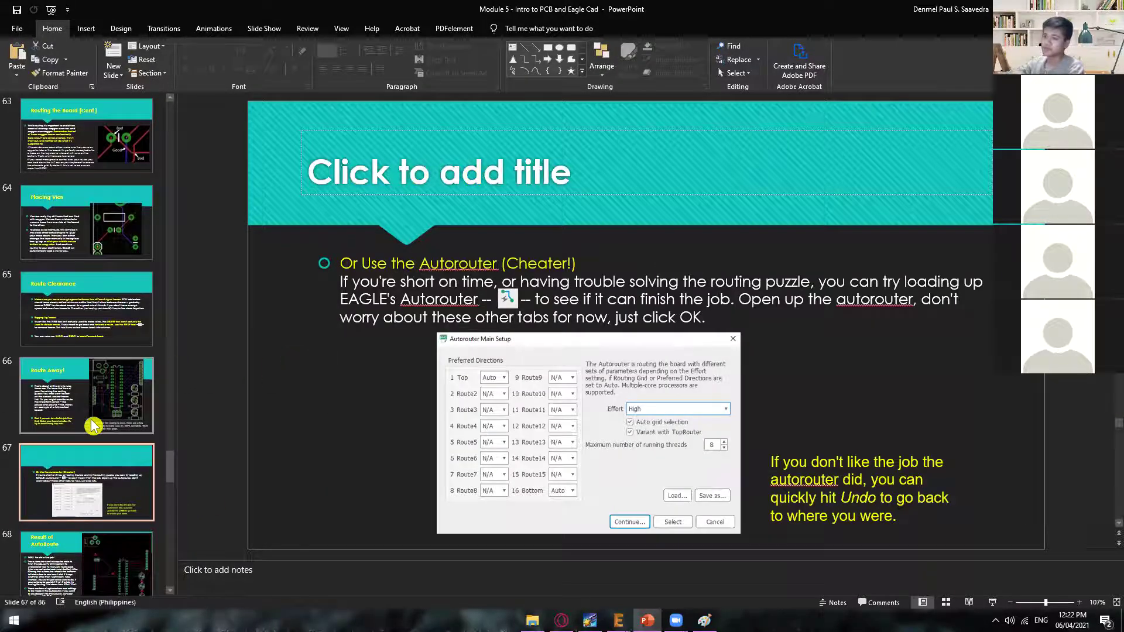
{"action": "left_click", "coordinate": [117, 398]}
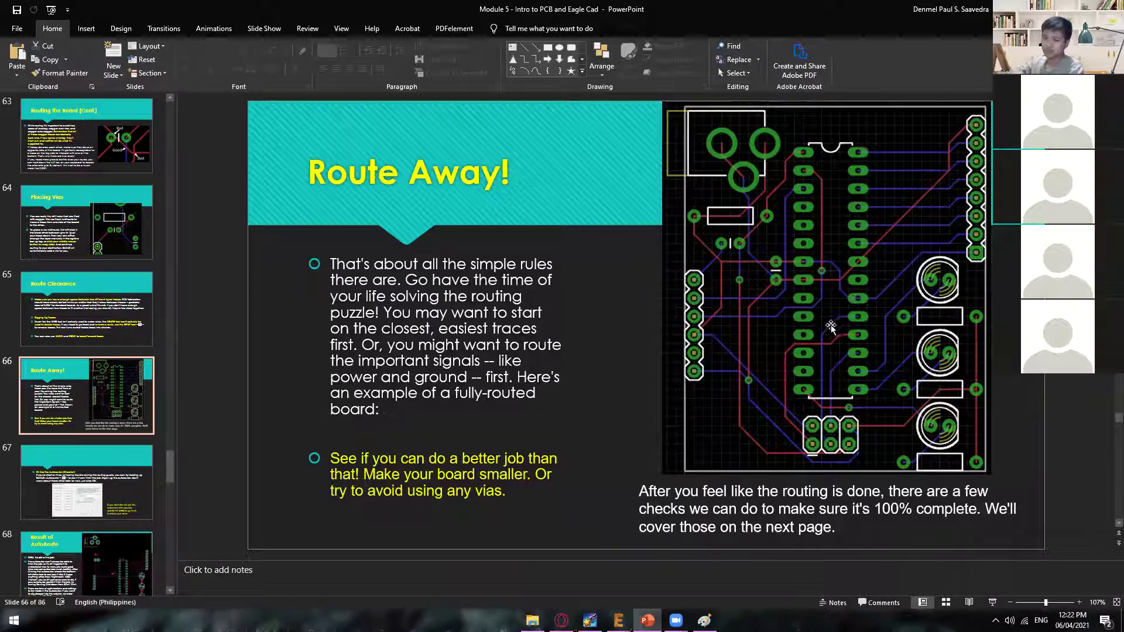
{"action": "left_click", "coordinate": [138, 450]}
{"action": "key", "text": "Up"}
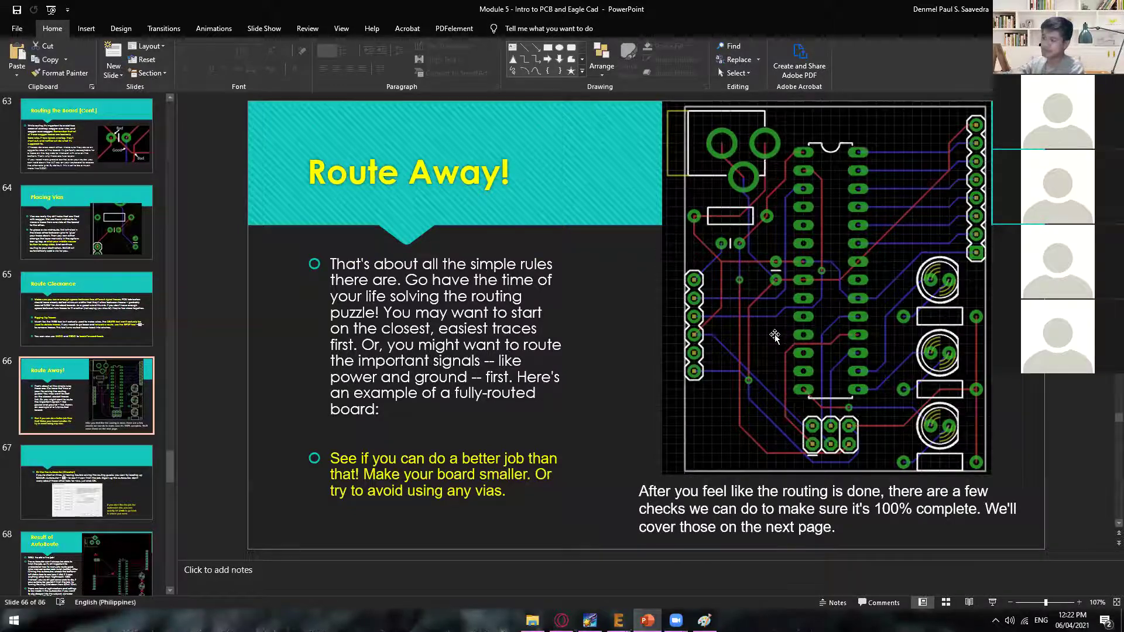
{"action": "left_click", "coordinate": [99, 486]}
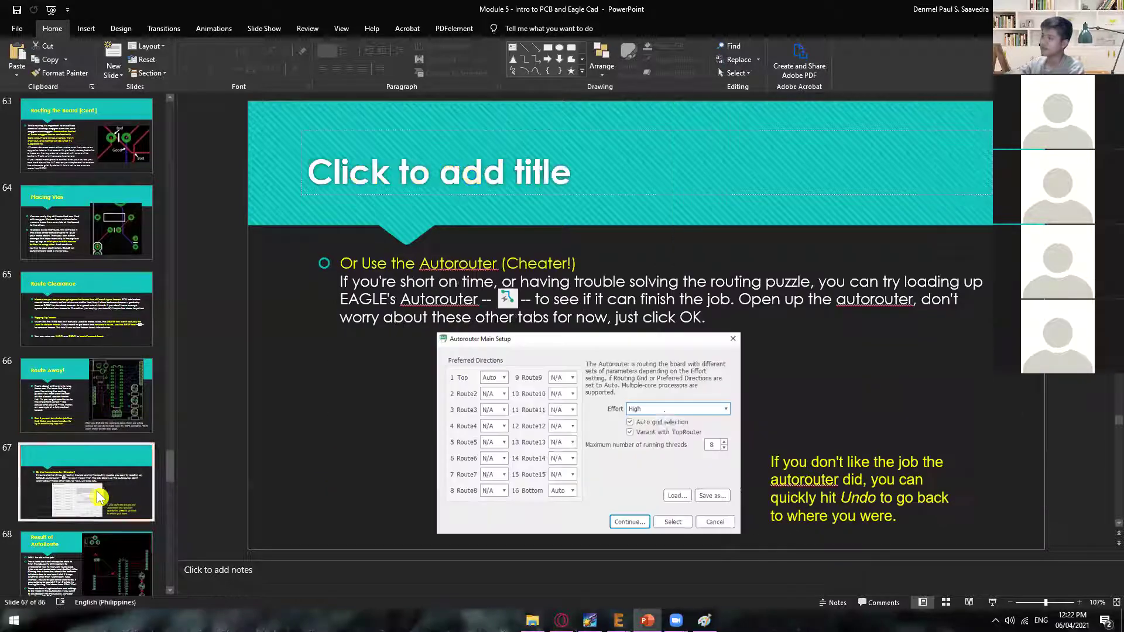
{"action": "left_click", "coordinate": [98, 570]}
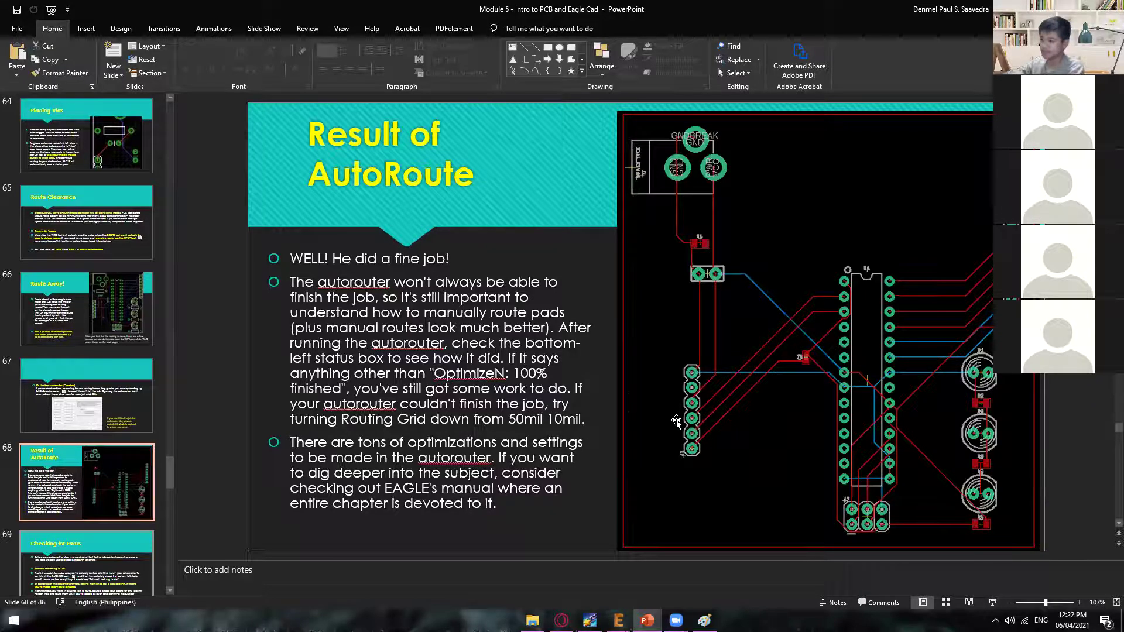
- Switch to the EAGLE board and rip up the top-layer RESET and SCK traces toward C2, the SCK via and its bottom-layer trace
{"action": "mouse_move", "coordinate": [618, 620]}
{"action": "left_click", "coordinate": [621, 562]}
{"action": "scroll", "coordinate": [582, 376], "scroll_direction": "up", "scroll_amount": 4}
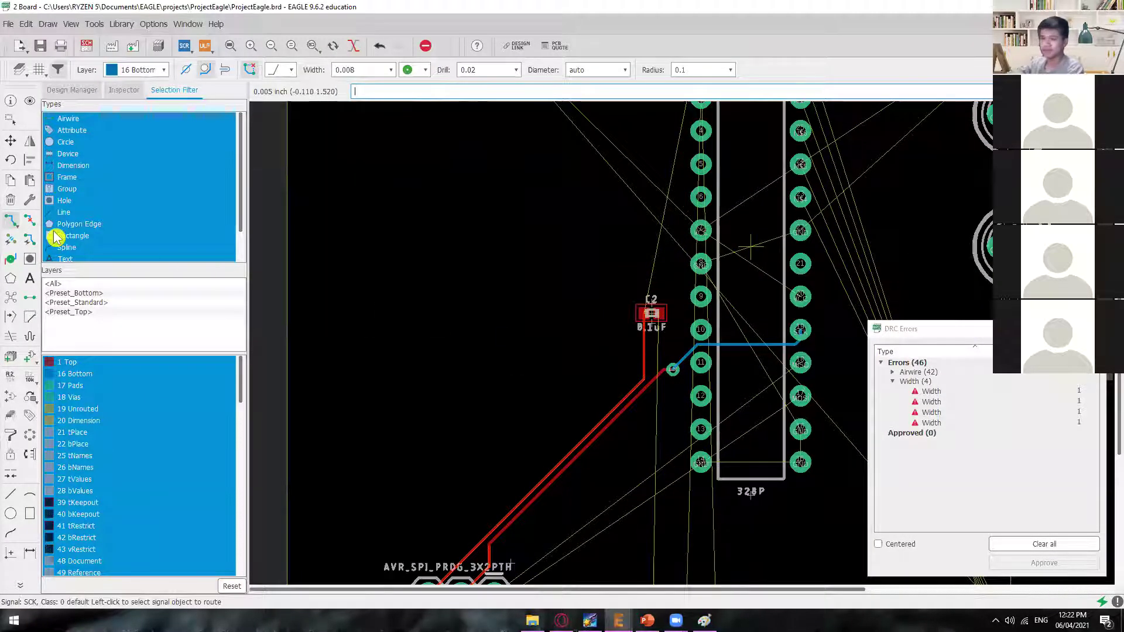
{"action": "left_click", "coordinate": [30, 220]}
{"action": "left_click", "coordinate": [644, 354]}
{"action": "left_click", "coordinate": [640, 382]}
{"action": "left_click", "coordinate": [637, 394]}
{"action": "left_click", "coordinate": [675, 366]}
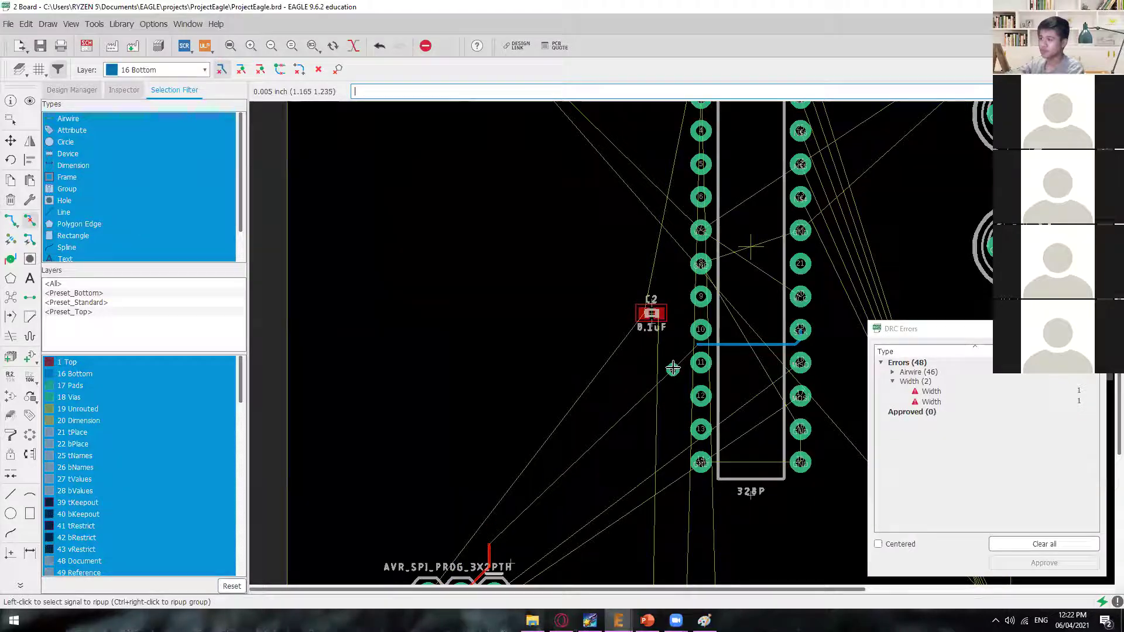
{"action": "left_click", "coordinate": [725, 345]}
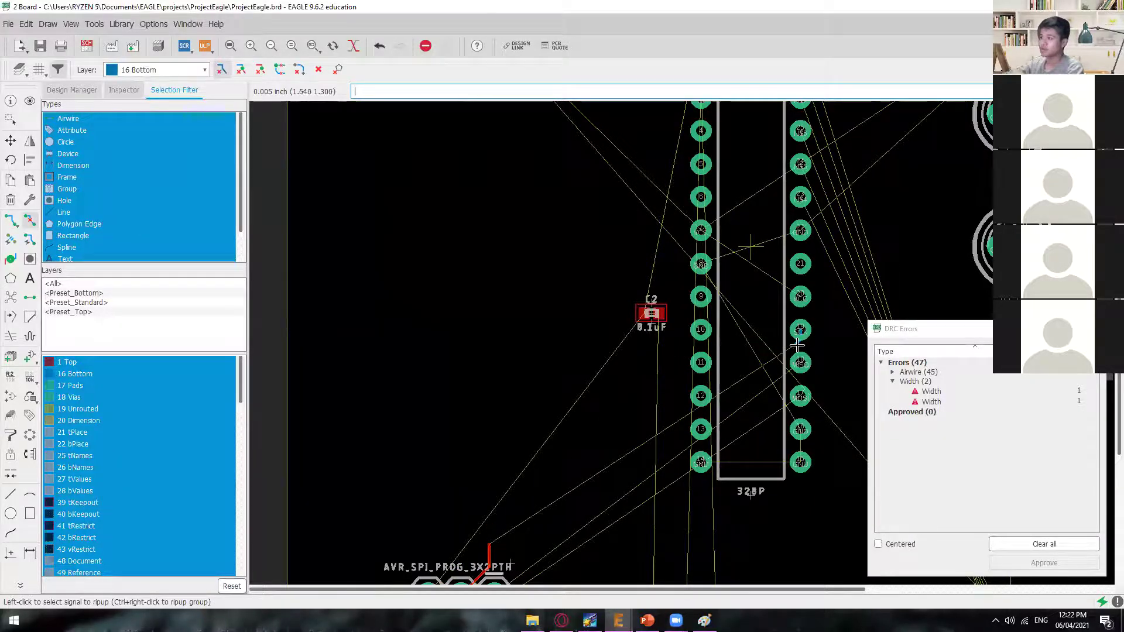
- Rip up the remaining short SCK trace segments at the AVR_SPI_PROG_3X2PTH header
{"action": "scroll", "coordinate": [797, 345], "scroll_direction": "up", "scroll_amount": 5}
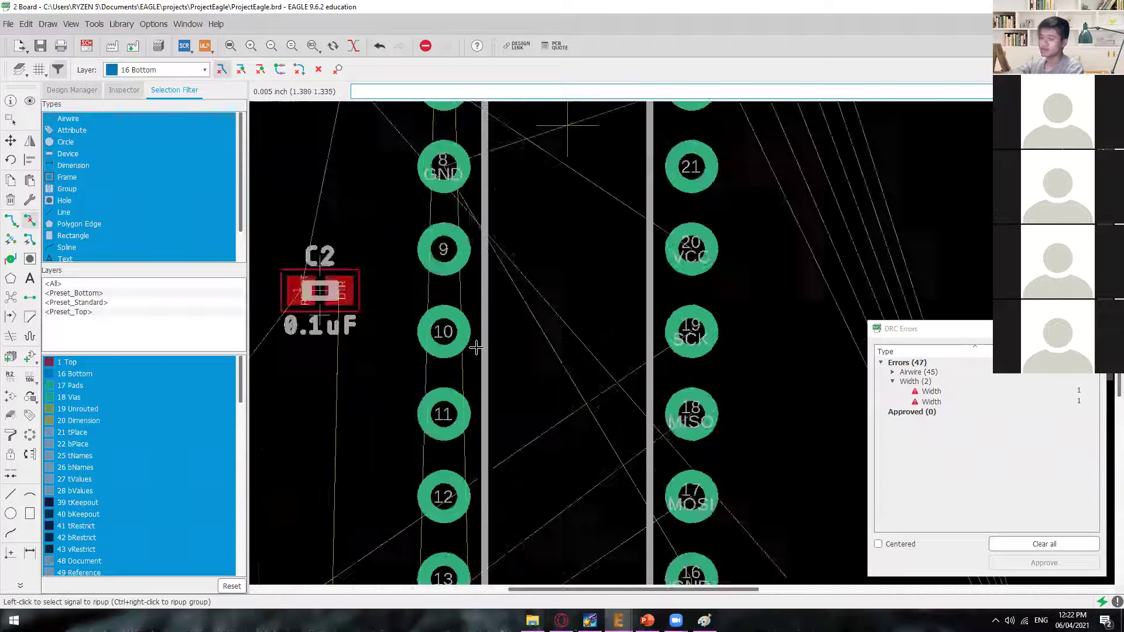
{"action": "scroll", "coordinate": [476, 347], "scroll_direction": "down", "scroll_amount": 4}
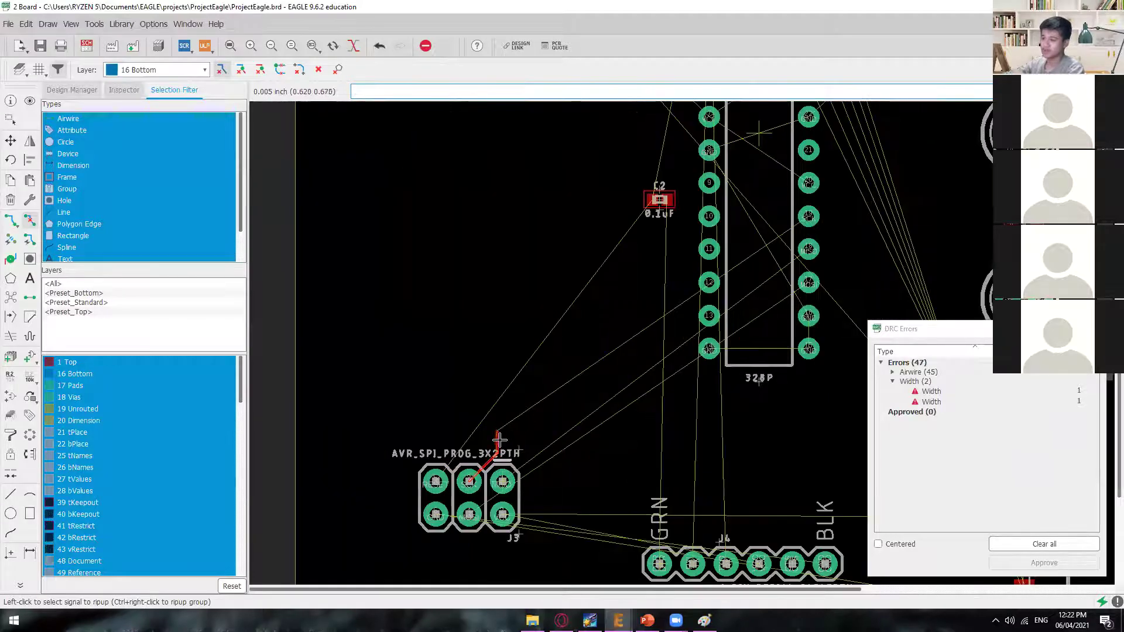
{"action": "left_click", "coordinate": [497, 445]}
{"action": "scroll", "coordinate": [493, 456], "scroll_direction": "up", "scroll_amount": 4}
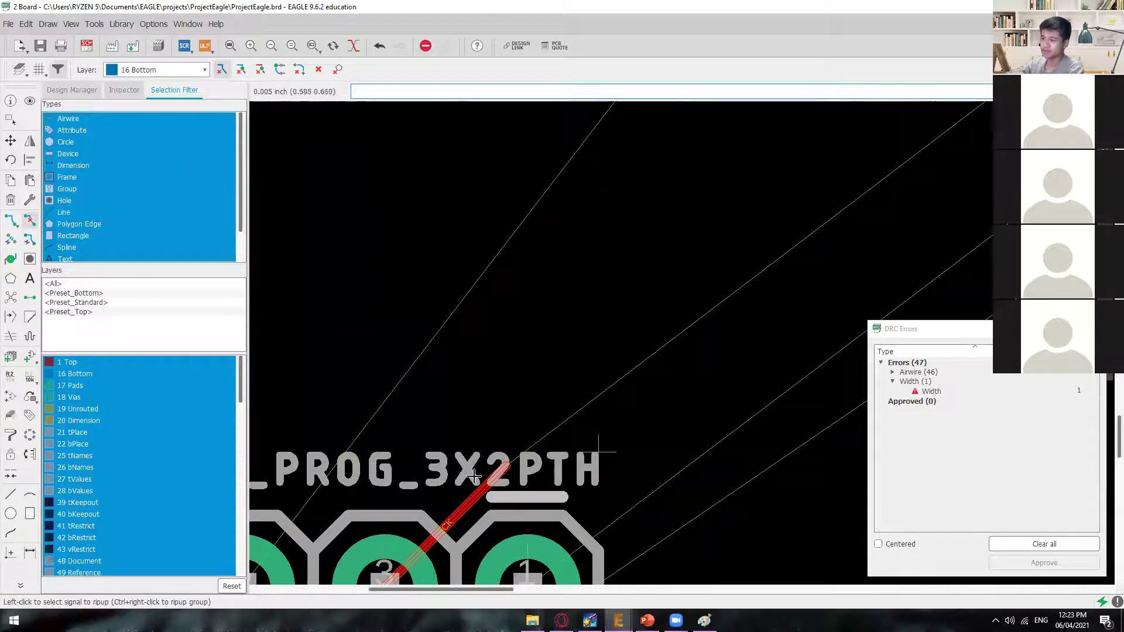
{"action": "left_click", "coordinate": [488, 460]}
{"action": "scroll", "coordinate": [562, 389], "scroll_direction": "down", "scroll_amount": 12}
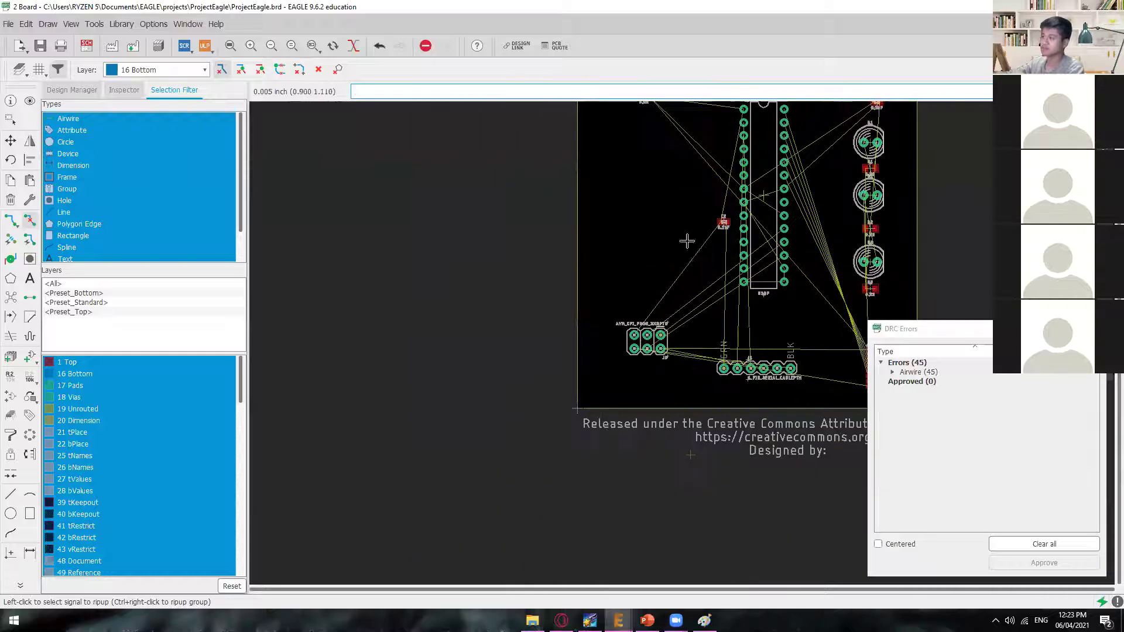
{"action": "mouse_move", "coordinate": [531, 306]}
{"action": "middle_mouse_down"}
{"action": "mouse_move", "coordinate": [554, 406]}
{"action": "mouse_move", "coordinate": [541, 299]}
{"action": "middle_mouse_up"}
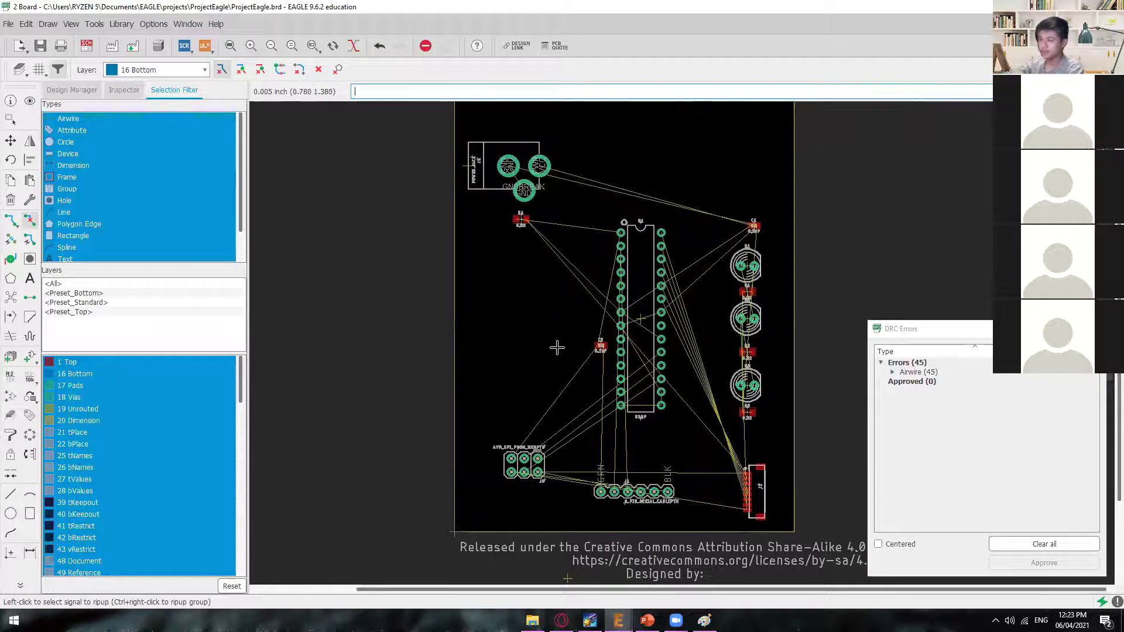
{"action": "scroll", "coordinate": [557, 341], "scroll_direction": "up", "scroll_amount": 3}
{"action": "key", "text": "Escape"}
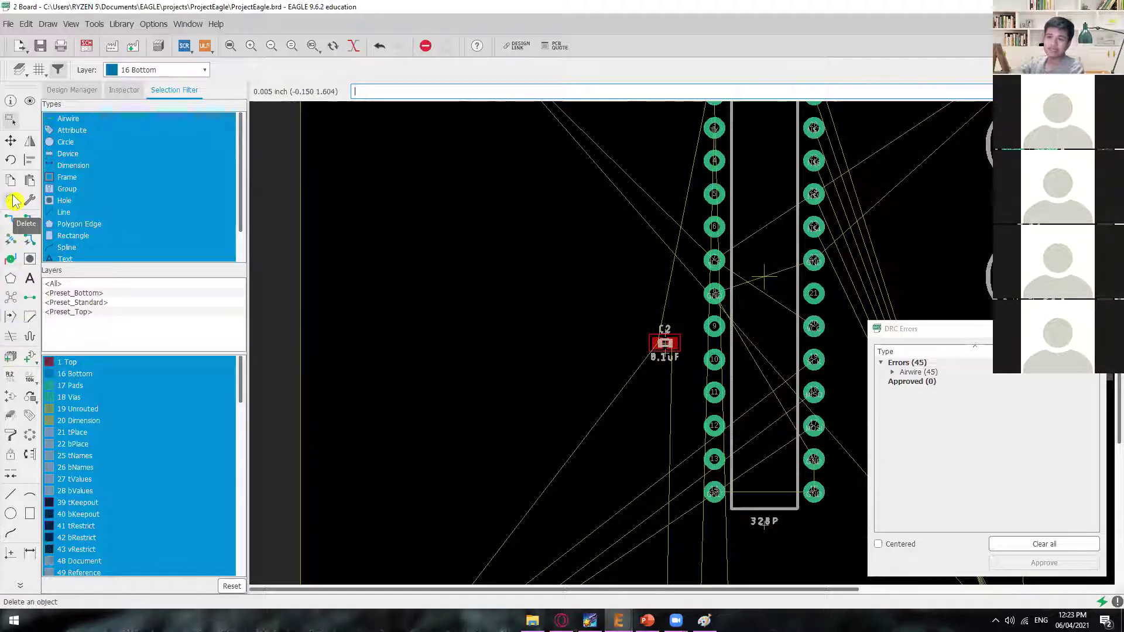
- Open the Autorouter setup, set the effort to High and continue to the routing variants
{"action": "left_click", "coordinate": [29, 245]}
{"action": "left_click_drag", "start_coordinate": [172, 17], "coordinate": [509, 233]}
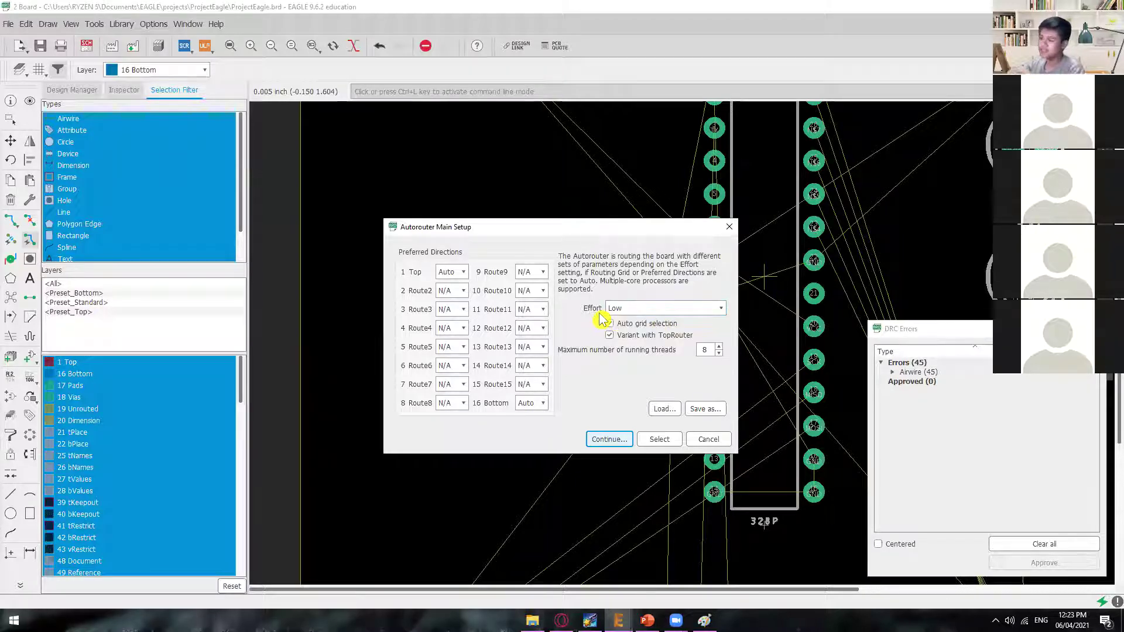
{"action": "left_click", "coordinate": [621, 309]}
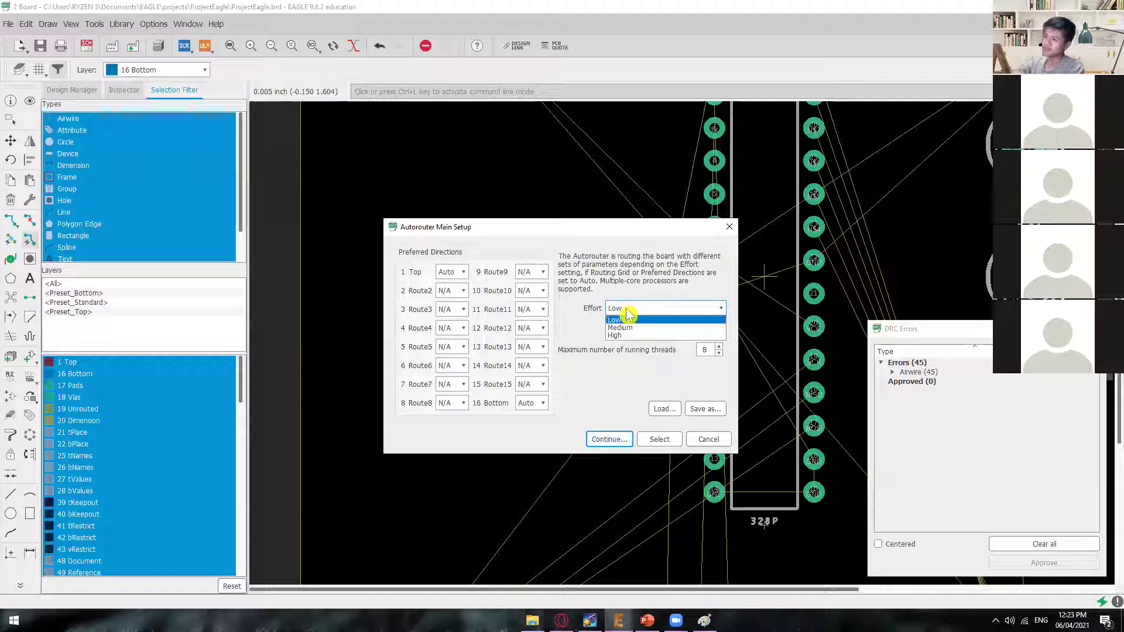
{"action": "left_click", "coordinate": [642, 313]}
{"action": "left_click", "coordinate": [641, 312]}
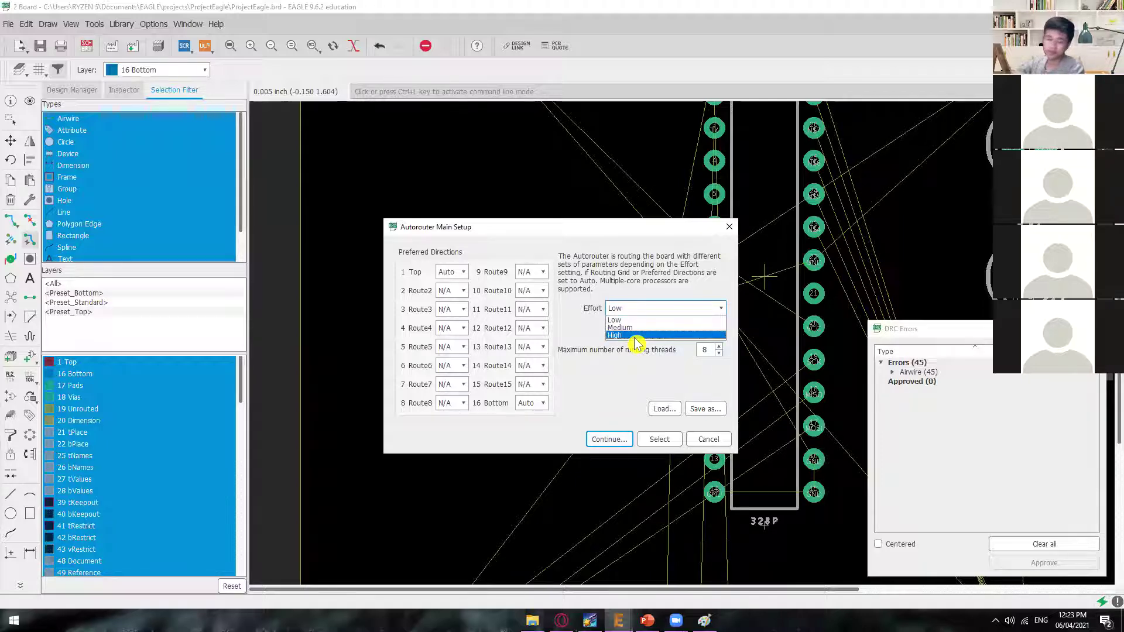
{"action": "left_click", "coordinate": [636, 336]}
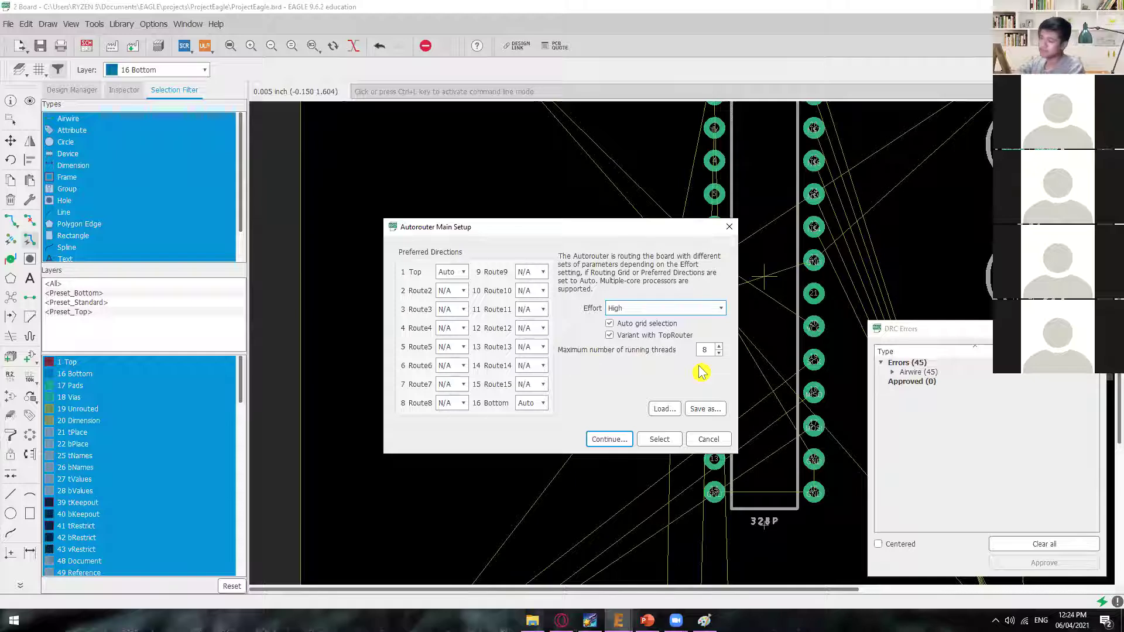
{"action": "left_click", "coordinate": [718, 353]}
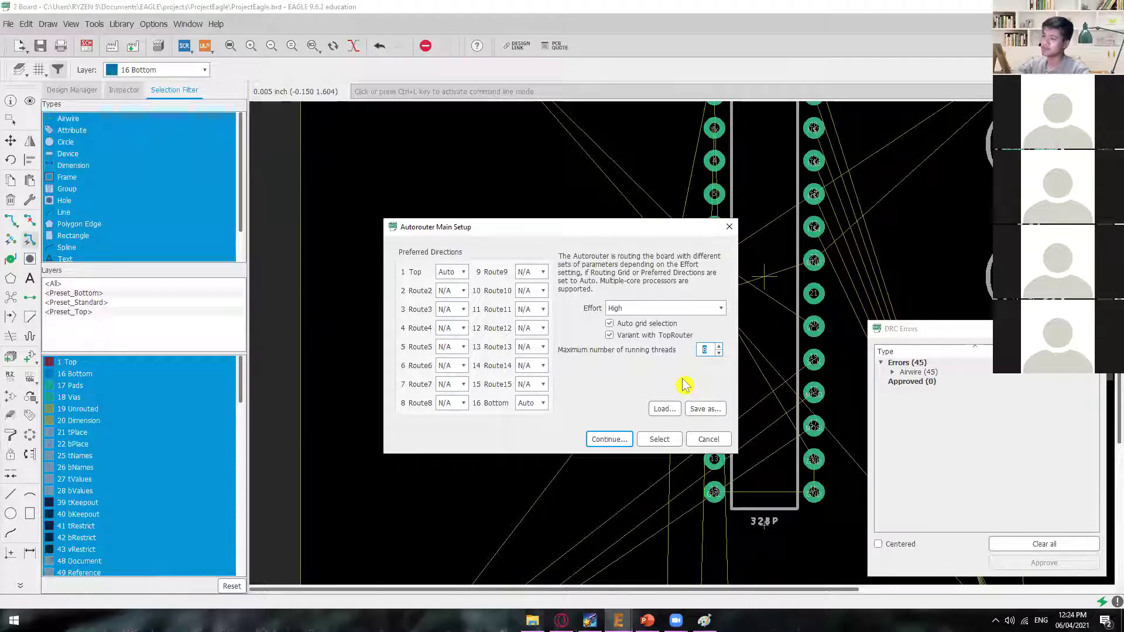
{"action": "left_click", "coordinate": [621, 442]}
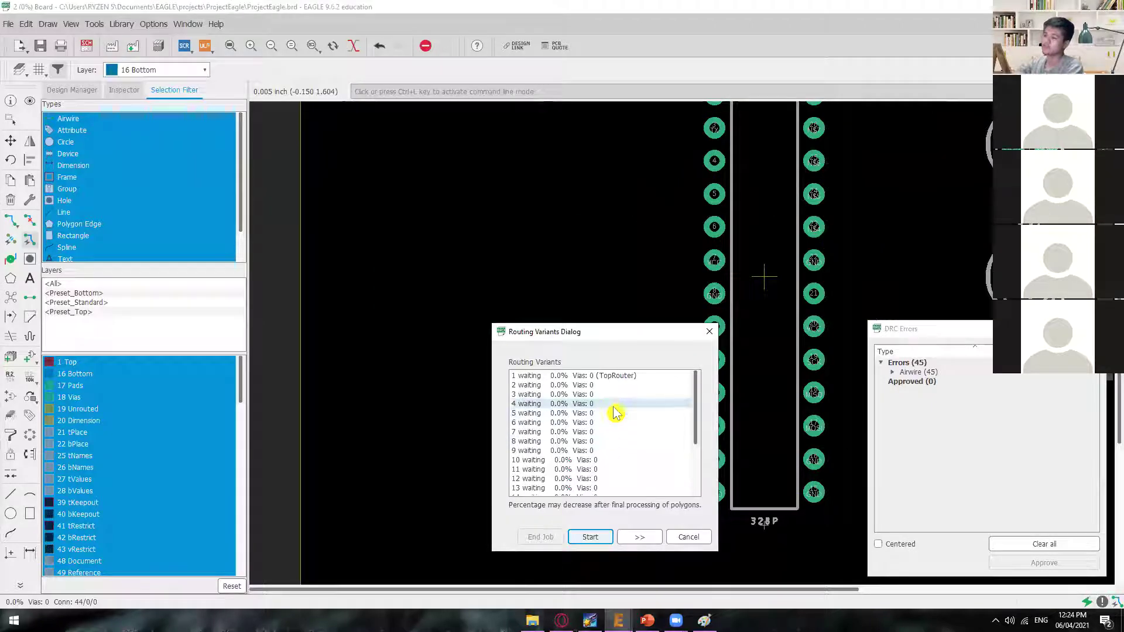
- Start the autorouting job for all waiting routing variants
{"action": "left_click_drag", "start_coordinate": [619, 326], "coordinate": [568, 203]}
{"action": "left_click_drag", "start_coordinate": [643, 283], "coordinate": [648, 260]}
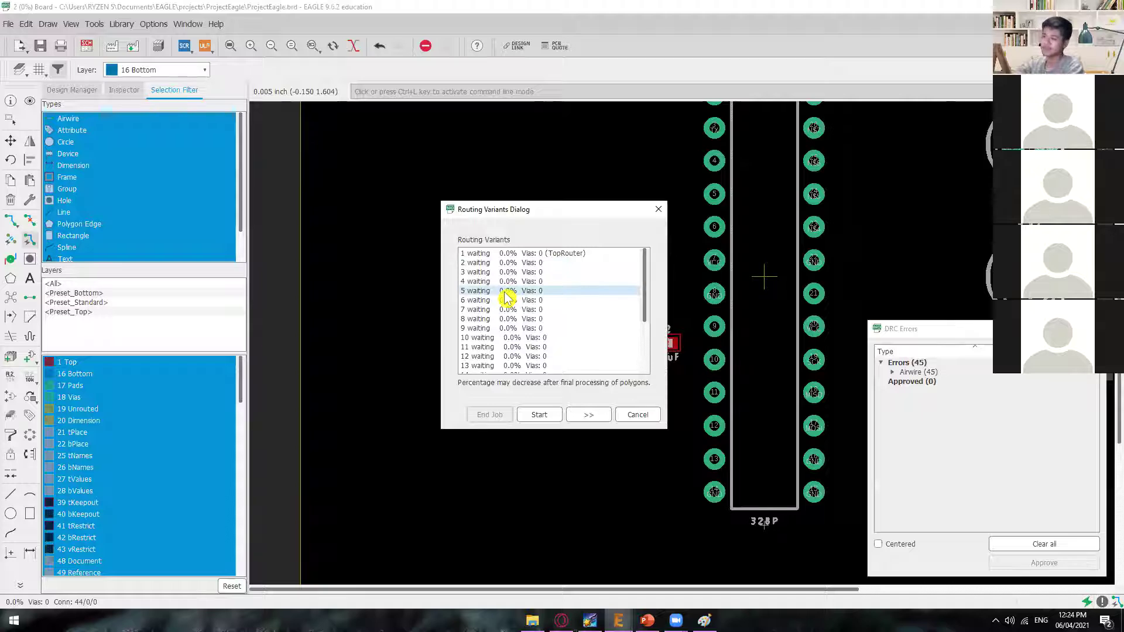
{"action": "left_click", "coordinate": [538, 416]}
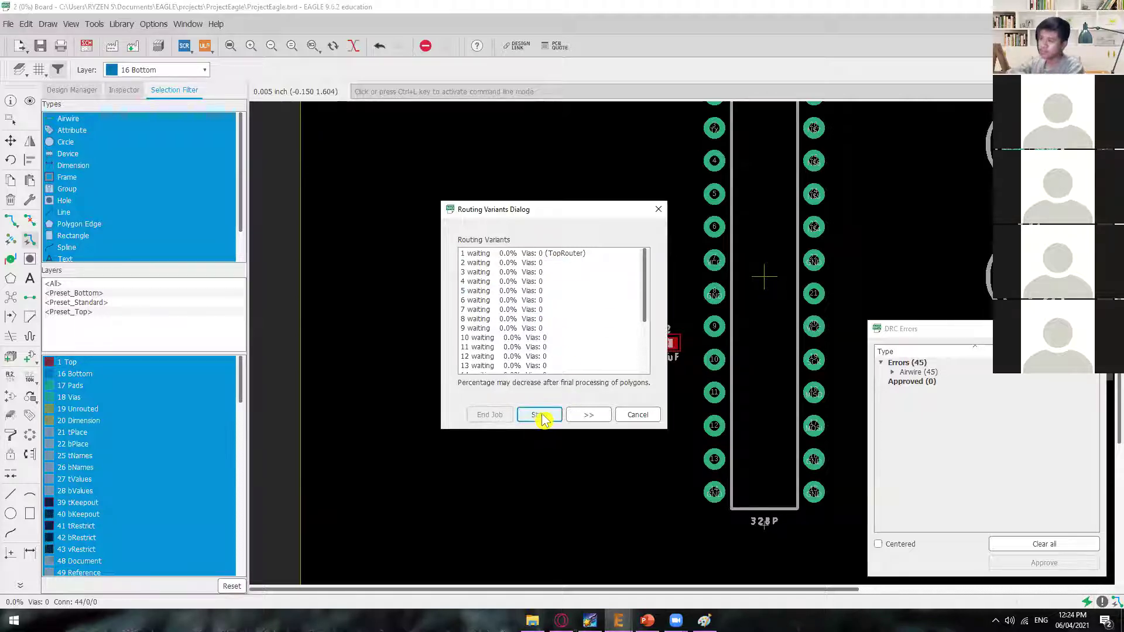
{"action": "left_click", "coordinate": [539, 417]}
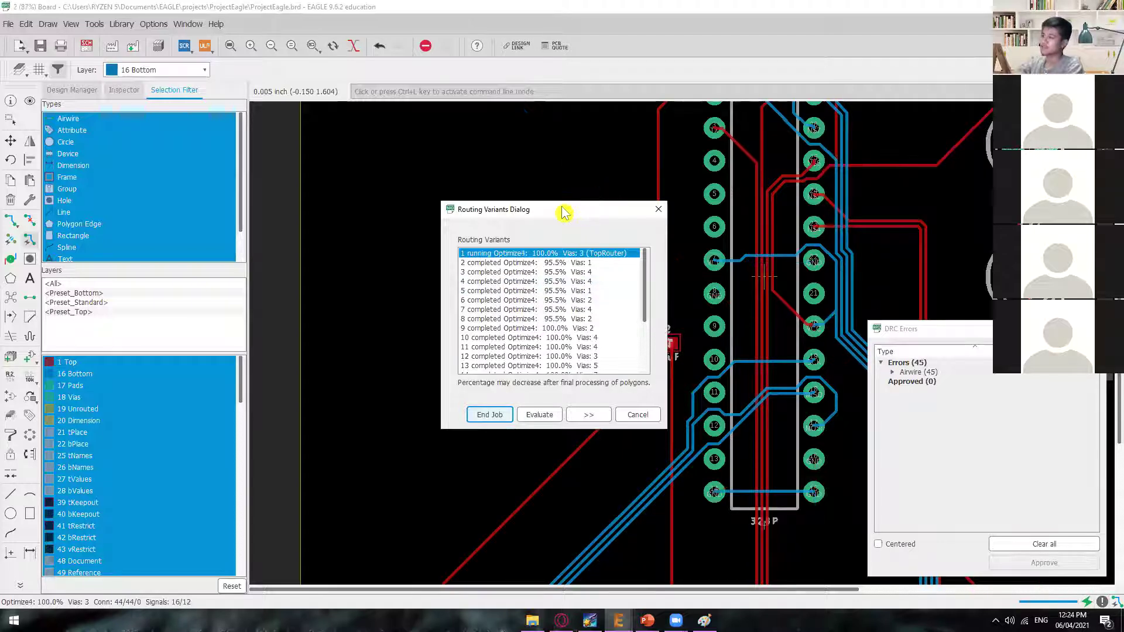
- Review the completion percentage and via count of each routing variant, with the dialog moved clear of the microcontroller
{"action": "left_click_drag", "start_coordinate": [569, 210], "coordinate": [392, 201]}
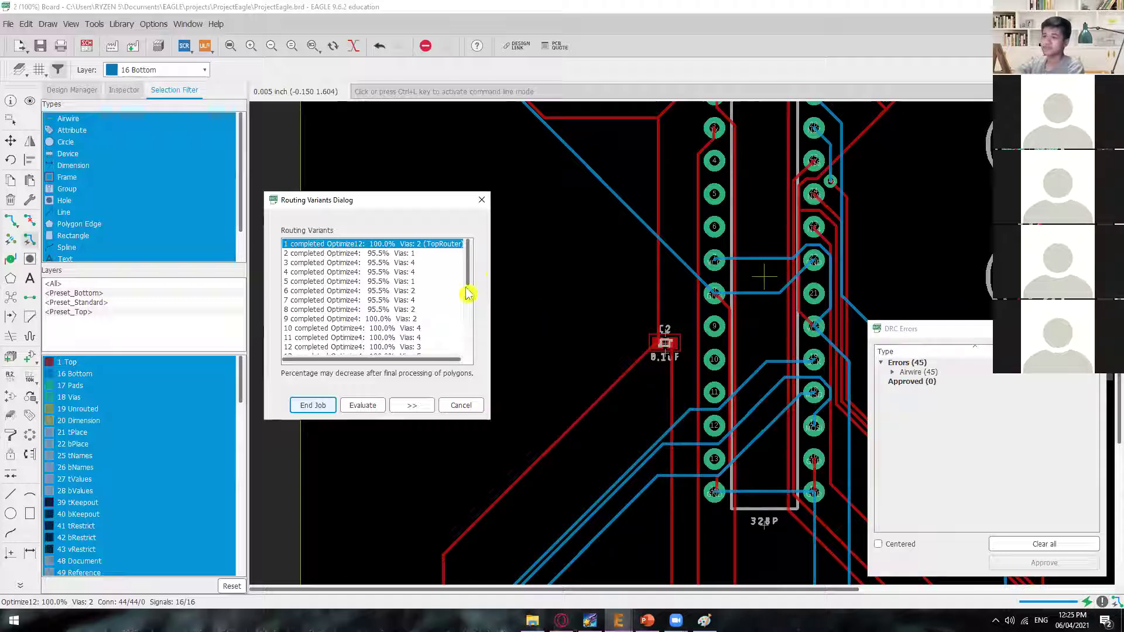
{"action": "scroll", "coordinate": [468, 296], "scroll_direction": "down", "scroll_amount": 1}
{"action": "scroll", "coordinate": [468, 287], "scroll_direction": "up", "scroll_amount": 1}
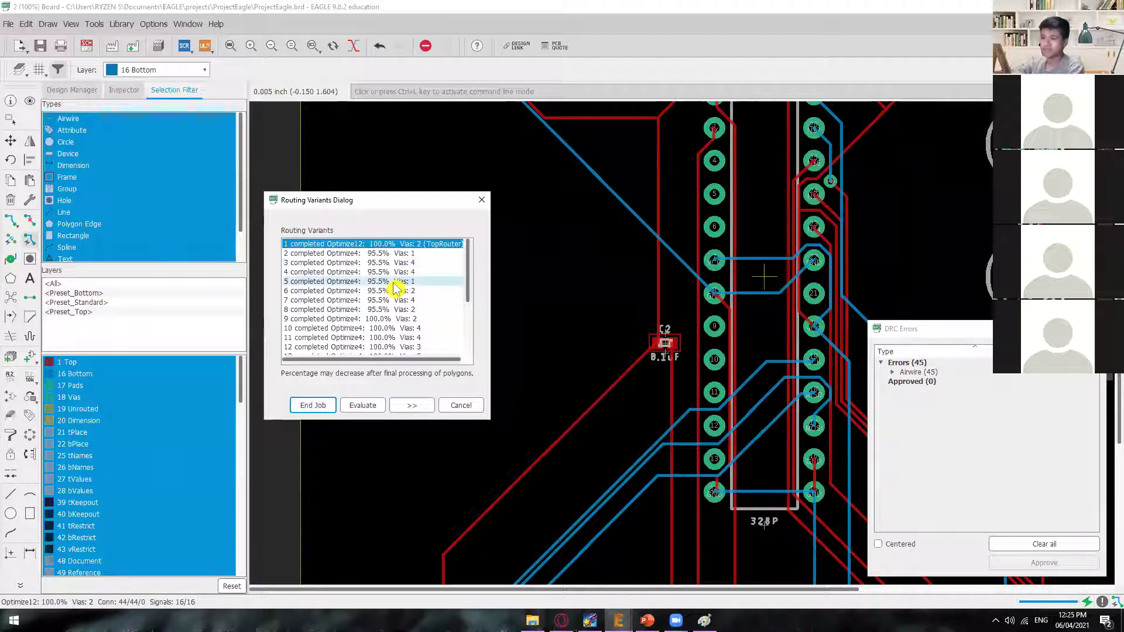
{"action": "scroll", "coordinate": [392, 293], "scroll_direction": "down", "scroll_amount": 1}
{"action": "scroll", "coordinate": [388, 293], "scroll_direction": "up", "scroll_amount": 1}
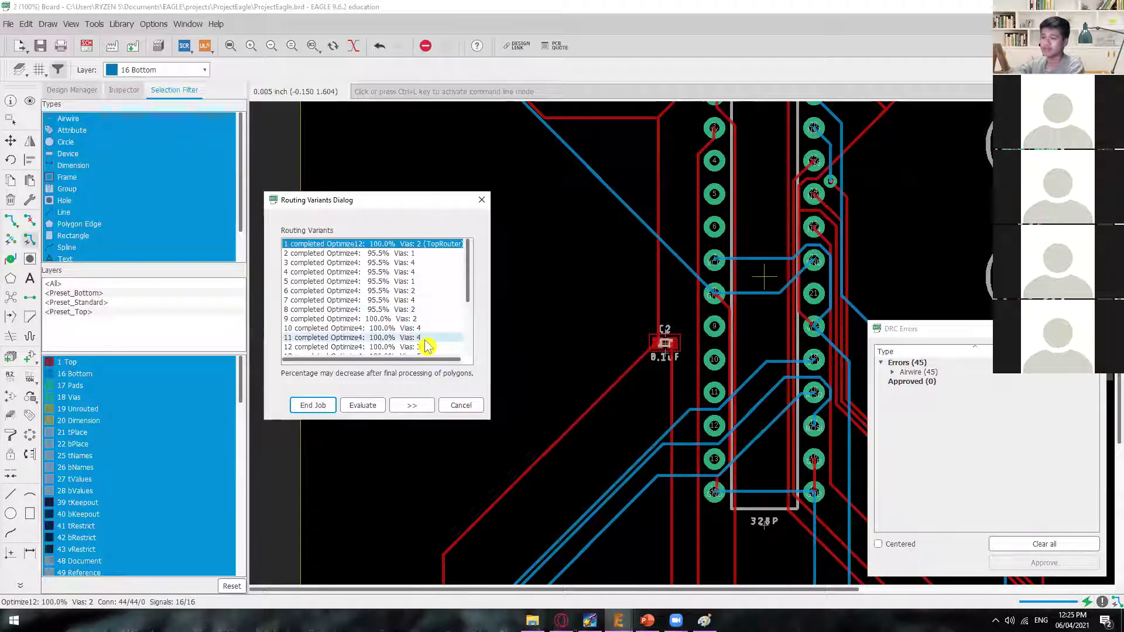
{"action": "scroll", "coordinate": [410, 334], "scroll_direction": "down", "scroll_amount": 3}
{"action": "scroll", "coordinate": [408, 325], "scroll_direction": "up", "scroll_amount": 3}
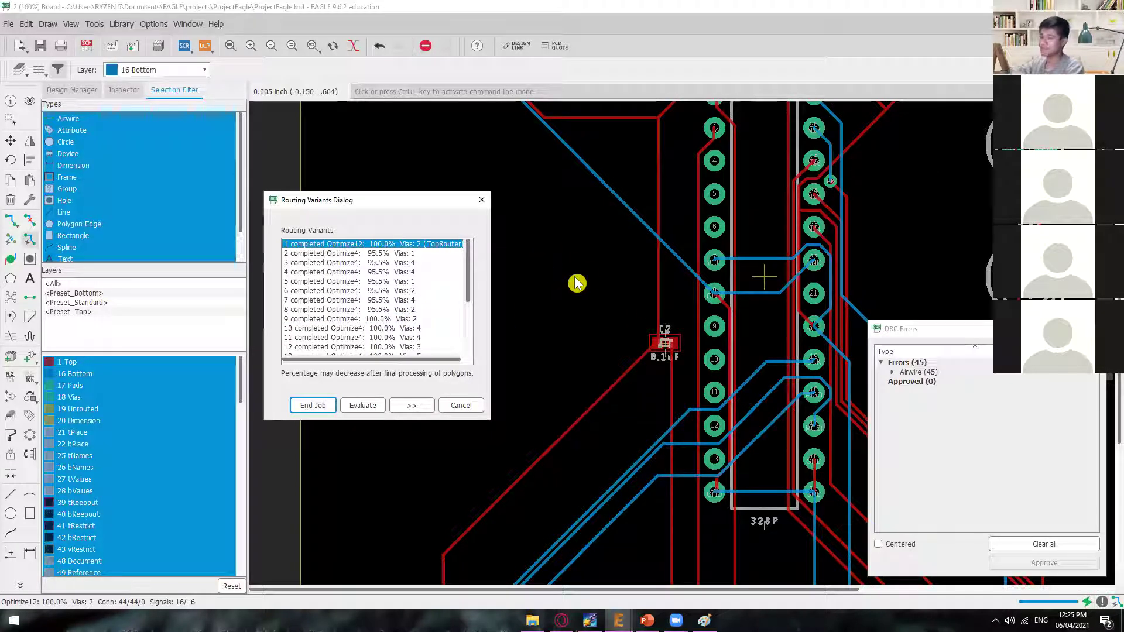
- Close the routing variants and undo the autoroute
{"action": "left_click", "coordinate": [481, 200]}
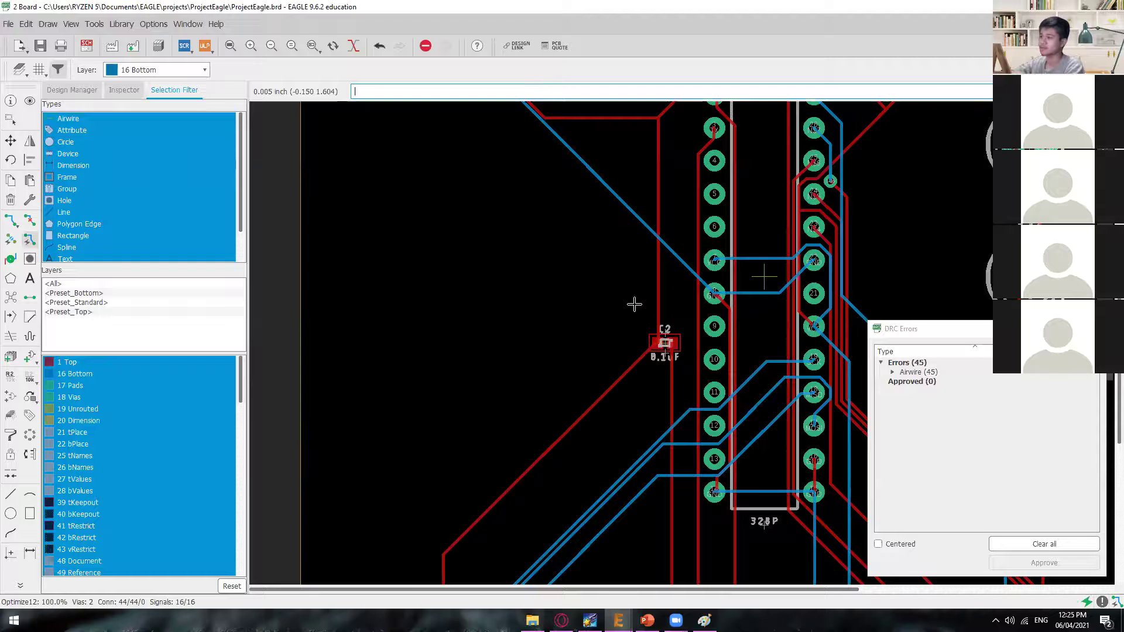
{"action": "key", "text": "ctrl+z"}
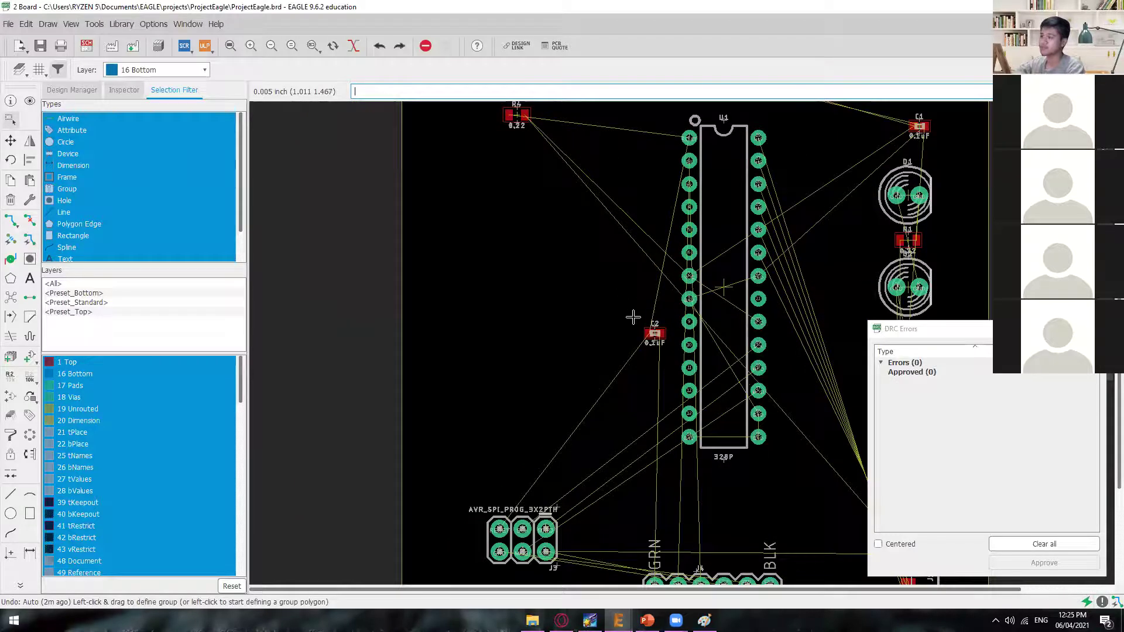
- Continue the existing autorouter job, saving the board, and evaluate the first TopRouter variant
{"action": "left_click", "coordinate": [32, 240]}
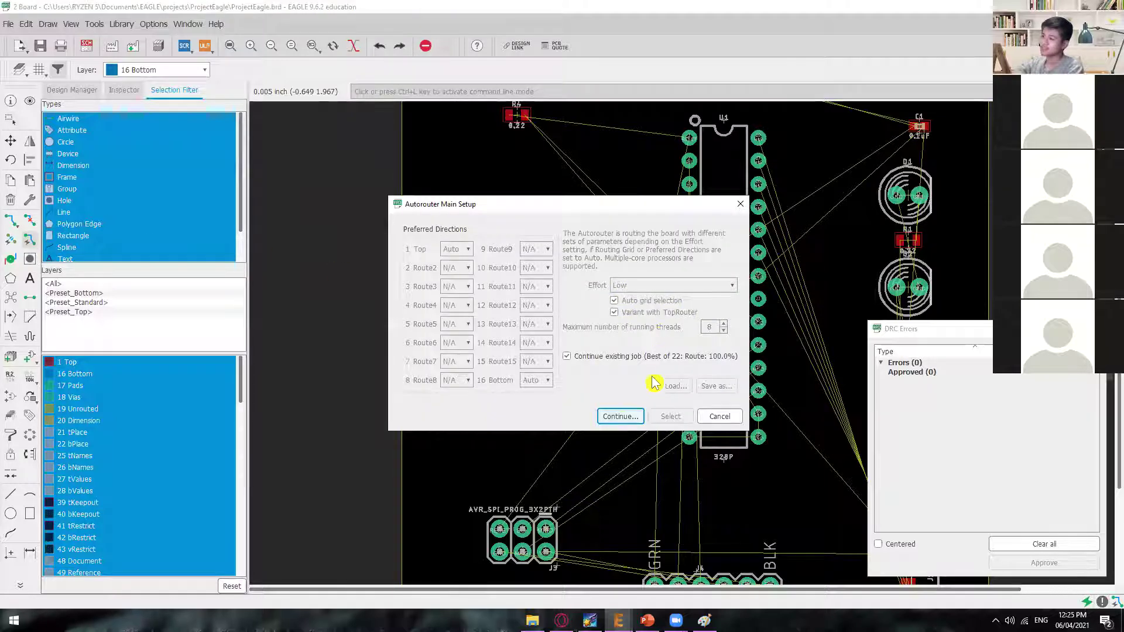
{"action": "left_click", "coordinate": [618, 416]}
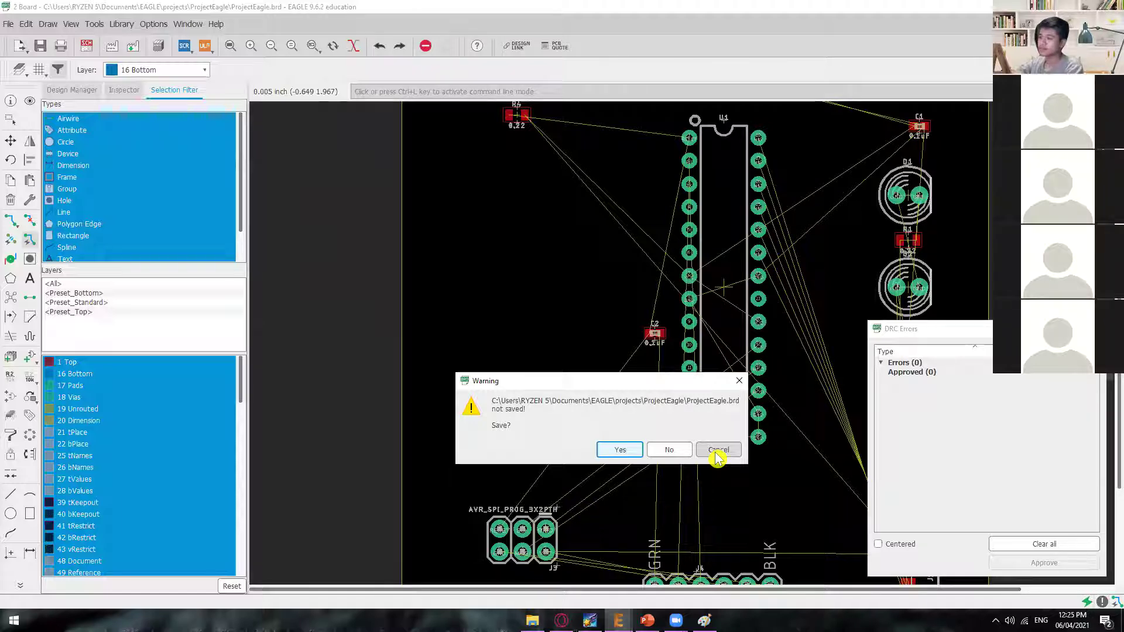
{"action": "left_click", "coordinate": [619, 450]}
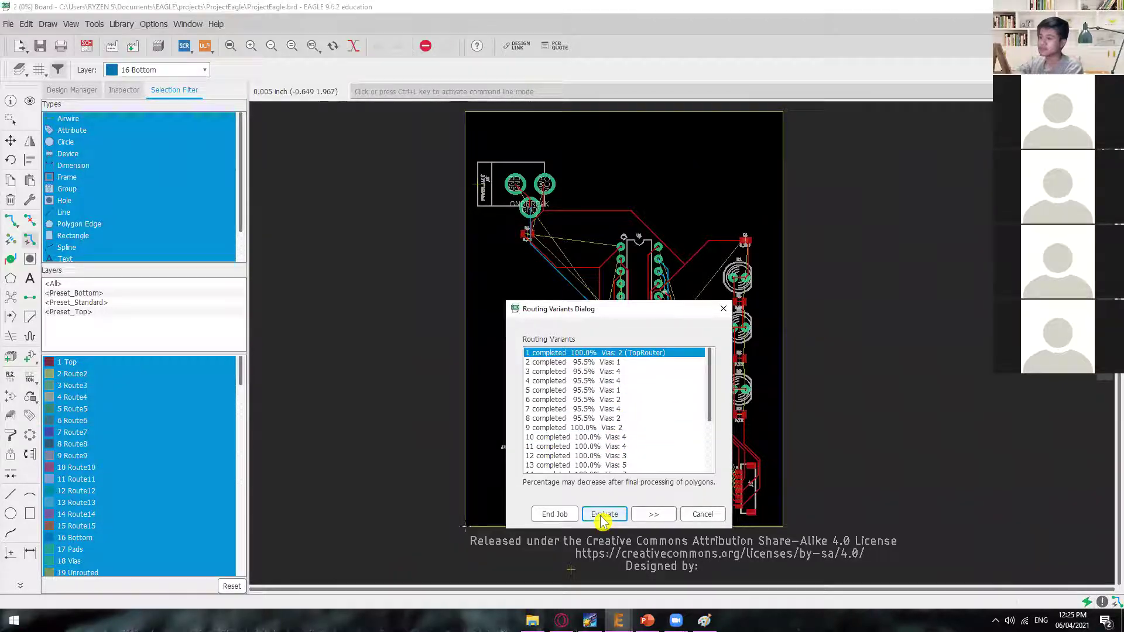
{"action": "left_click", "coordinate": [604, 519]}
- Examine the autorouted top and bottom traces around the 328P, the LEDs and the connectors
{"action": "scroll", "coordinate": [633, 331], "scroll_direction": "up", "scroll_amount": 4}
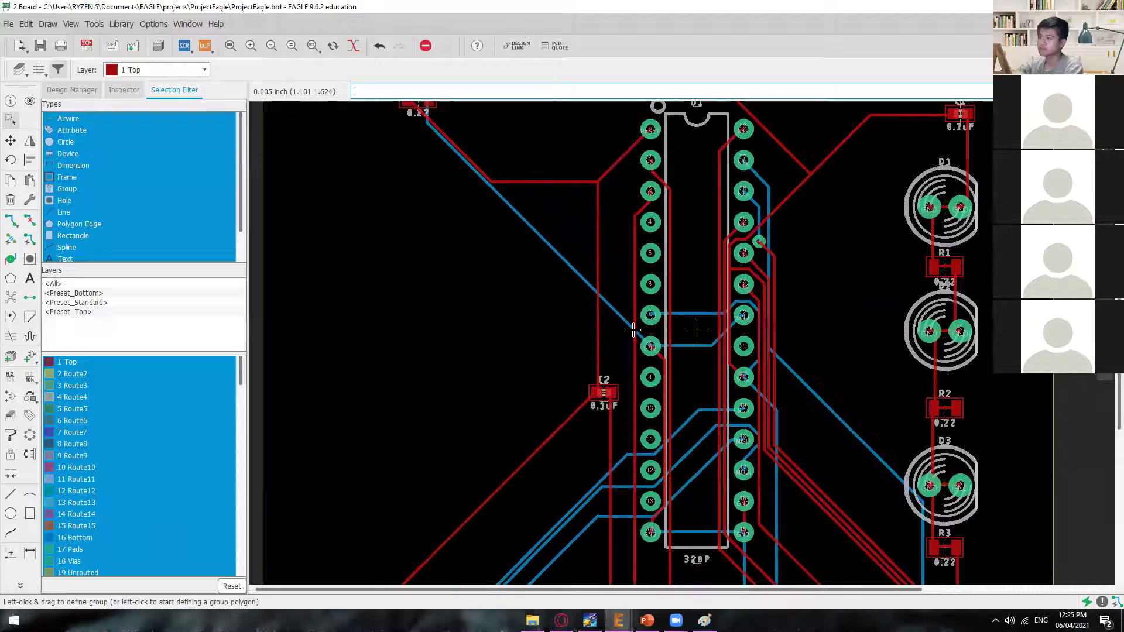
{"action": "scroll", "coordinate": [632, 331], "scroll_direction": "down", "scroll_amount": 5}
{"action": "scroll", "coordinate": [764, 415], "scroll_direction": "up", "scroll_amount": 6}
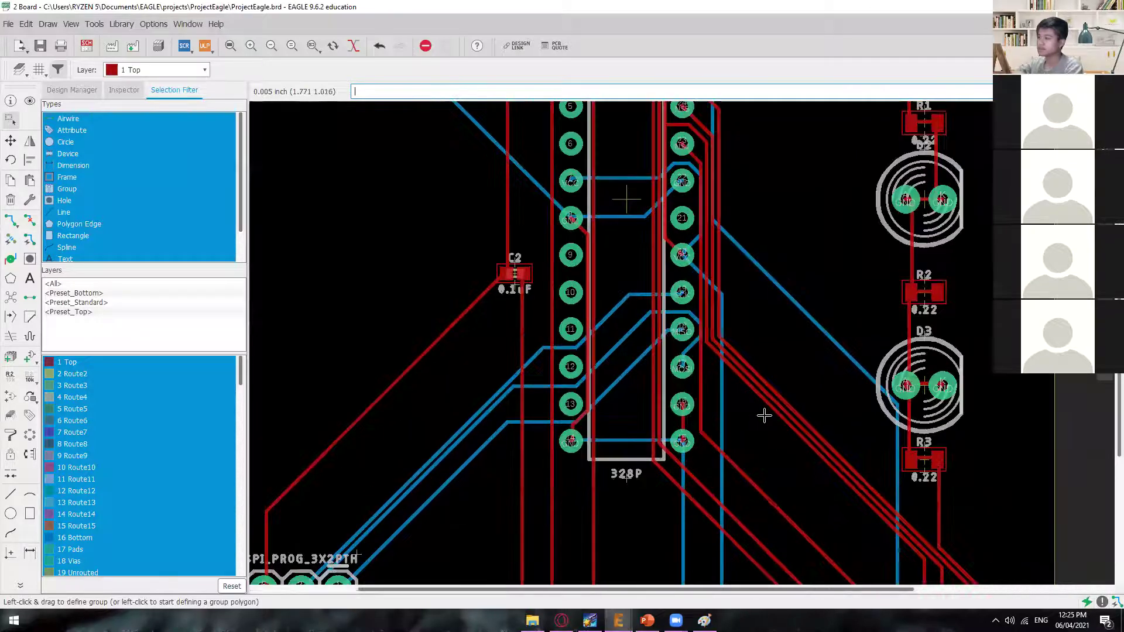
{"action": "scroll", "coordinate": [764, 415], "scroll_direction": "down", "scroll_amount": 3}
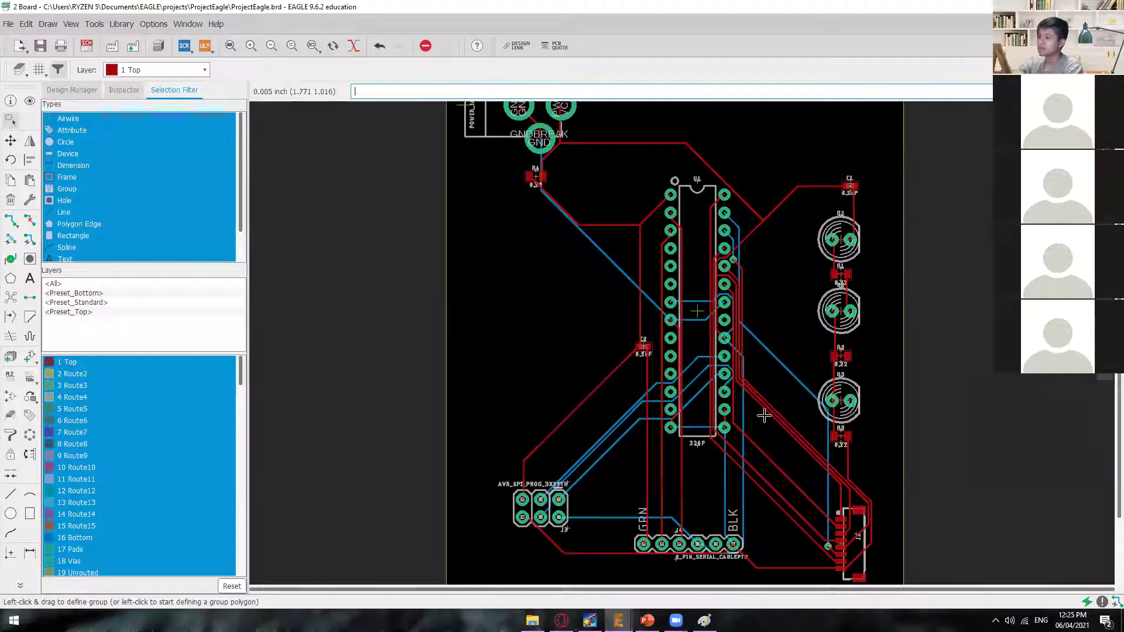
{"action": "scroll", "coordinate": [764, 415], "scroll_direction": "down", "scroll_amount": 2}
{"action": "scroll", "coordinate": [816, 423], "scroll_direction": "up", "scroll_amount": 4}
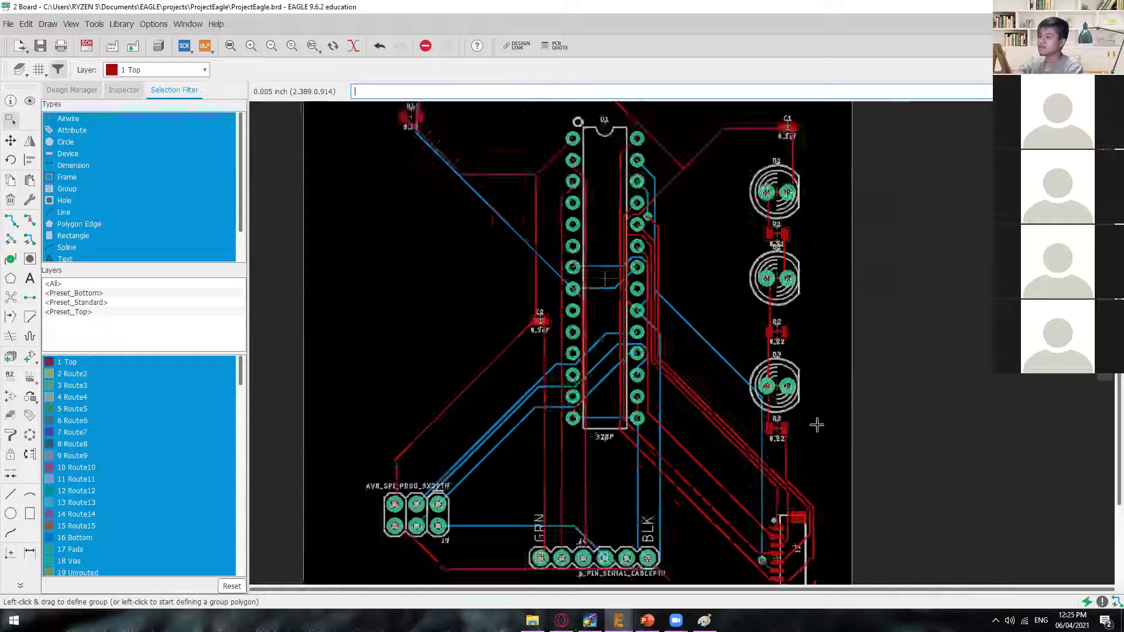
{"action": "scroll", "coordinate": [819, 436], "scroll_direction": "down", "scroll_amount": 2}
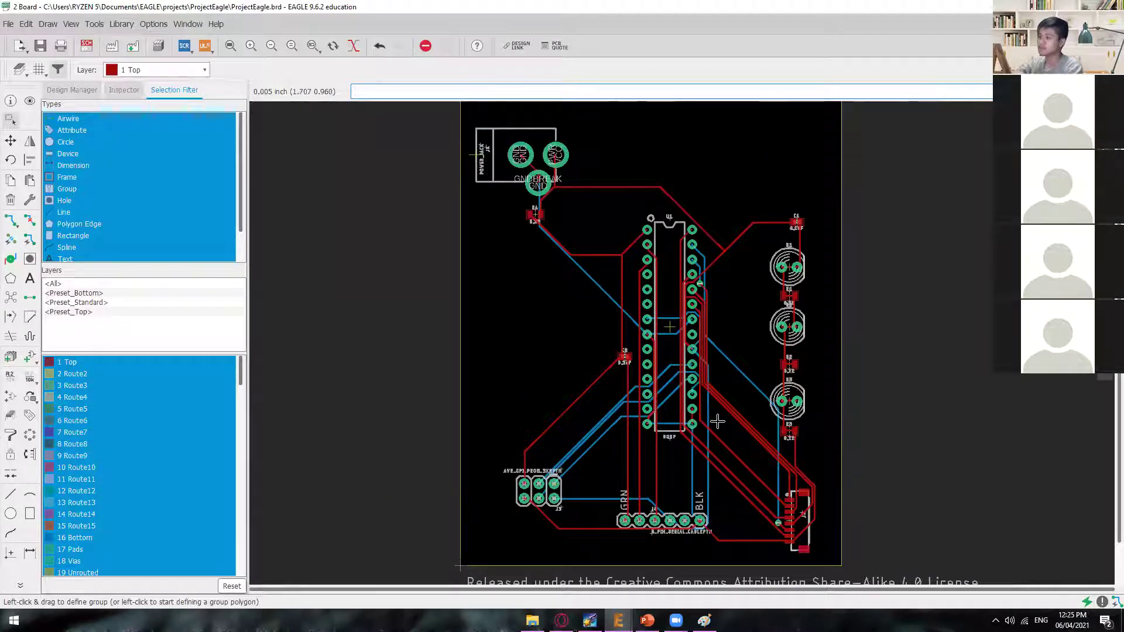
- Undo the autorouted traces, glance at the "Result of AutoRoute" slide and return to the EAGLE board
{"action": "key", "text": "ctrl+z"}
{"action": "key", "text": "alt+Tab"}
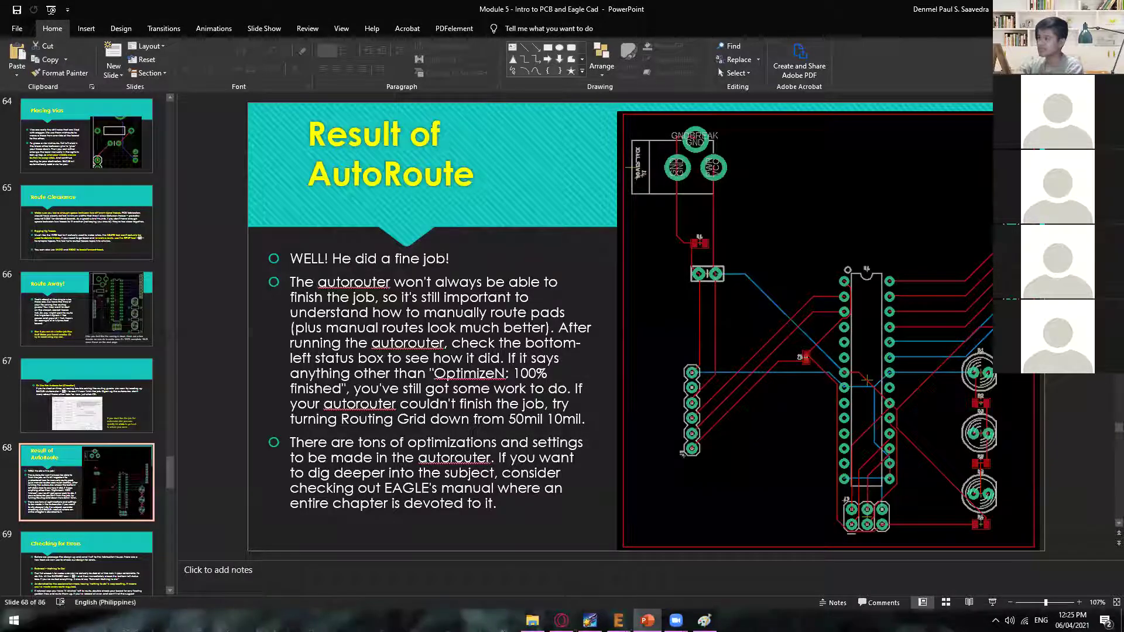
{"action": "key", "text": "alt+Tab"}
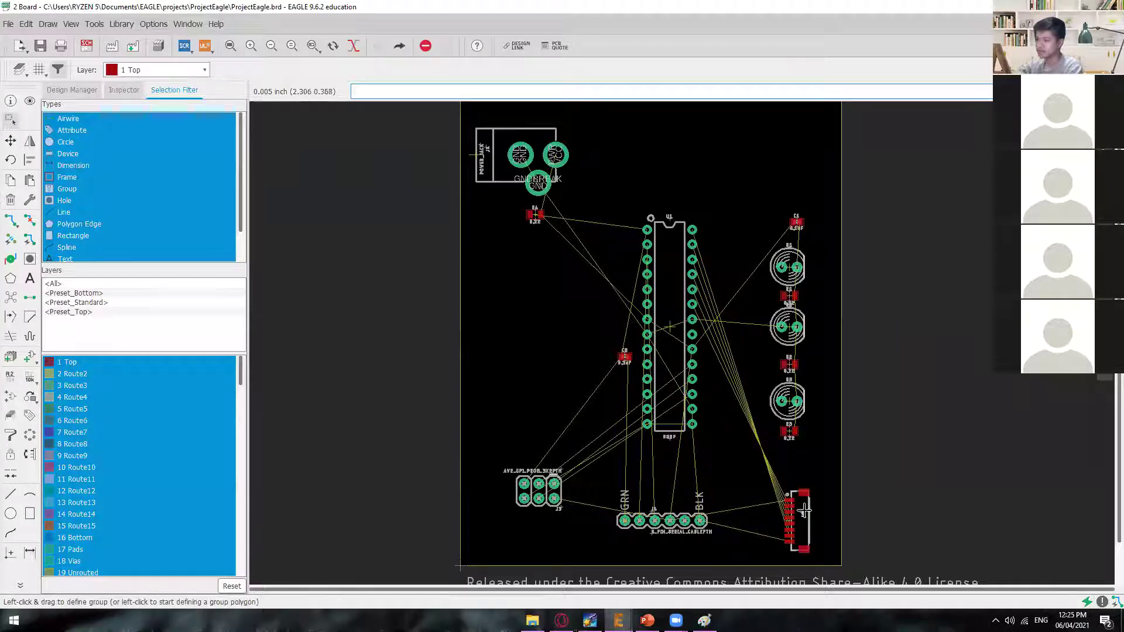
- Move connector J2 from beside the serial header up to the board's upper-right corner, above C1
{"action": "key", "text": "F7"}
{"action": "left_click", "coordinate": [804, 510]}
{"action": "left_click", "coordinate": [800, 513]}
{"action": "scroll", "coordinate": [801, 520], "scroll_direction": "up", "scroll_amount": 8}
{"action": "left_click", "coordinate": [752, 515]}
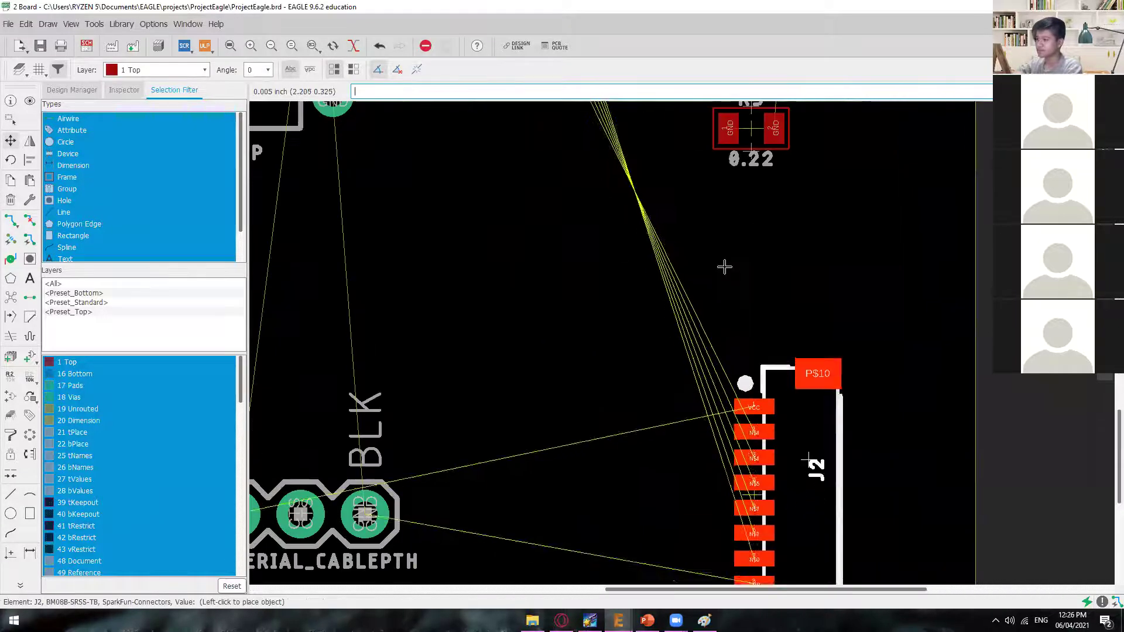
{"action": "scroll", "coordinate": [725, 266], "scroll_direction": "down", "scroll_amount": 6}
{"action": "middle_click_drag", "start_coordinate": [677, 227], "coordinate": [690, 459]}
{"action": "middle_click_drag", "start_coordinate": [723, 189], "coordinate": [710, 412]}
{"action": "left_click", "coordinate": [726, 265]}
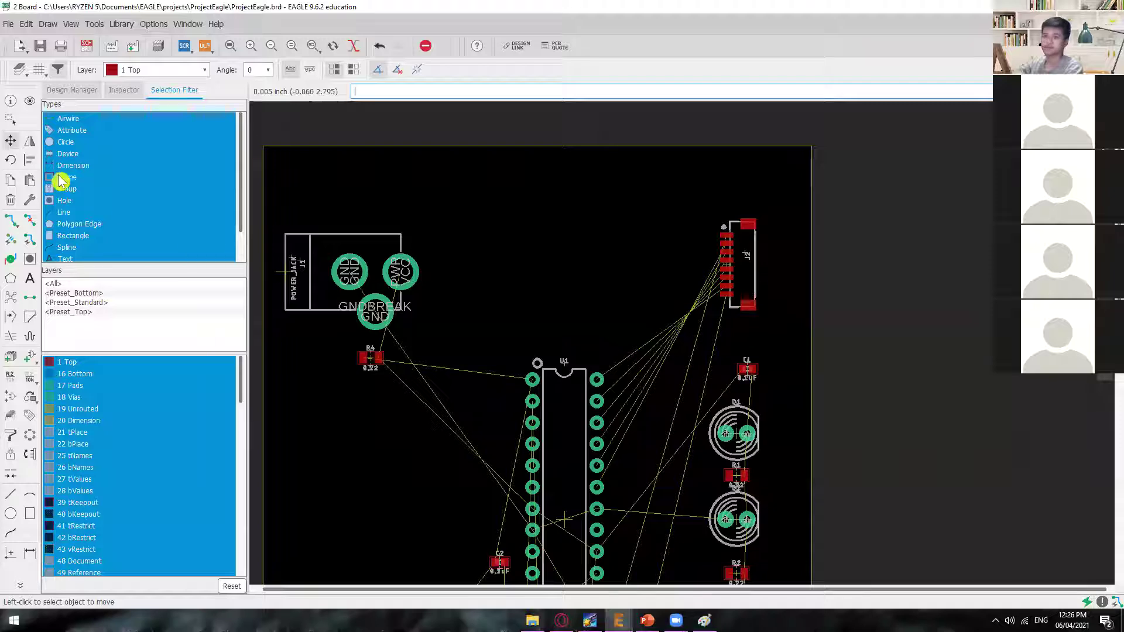
- Try to continue the existing autorouter job, saving the board, and dismiss the warning about differing boards
{"action": "left_click", "coordinate": [30, 240]}
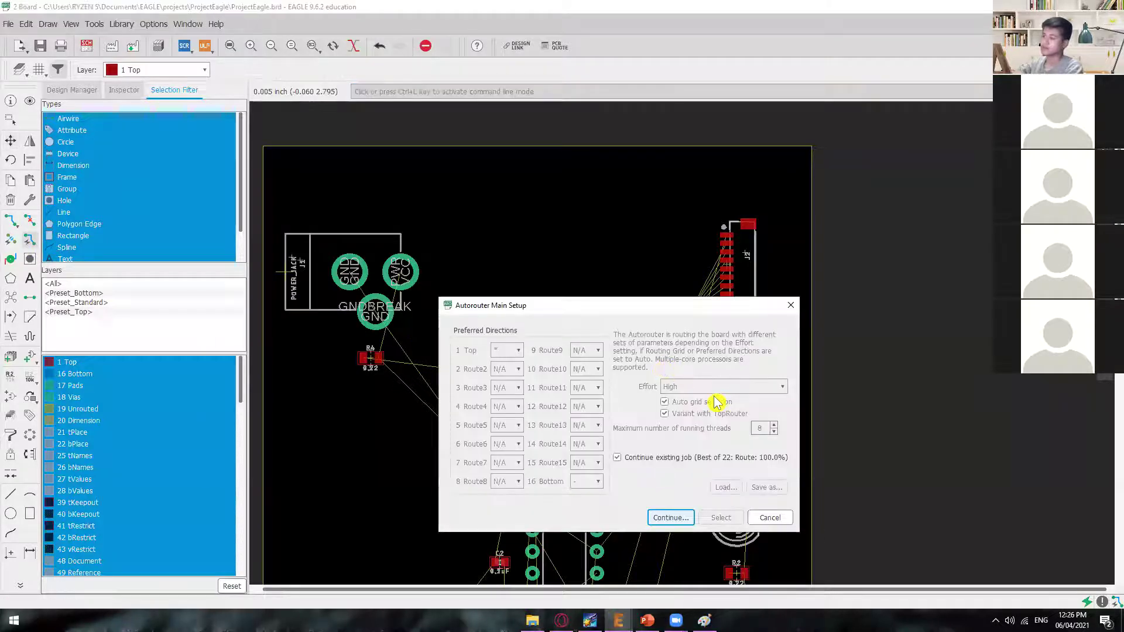
{"action": "left_click", "coordinate": [670, 518]}
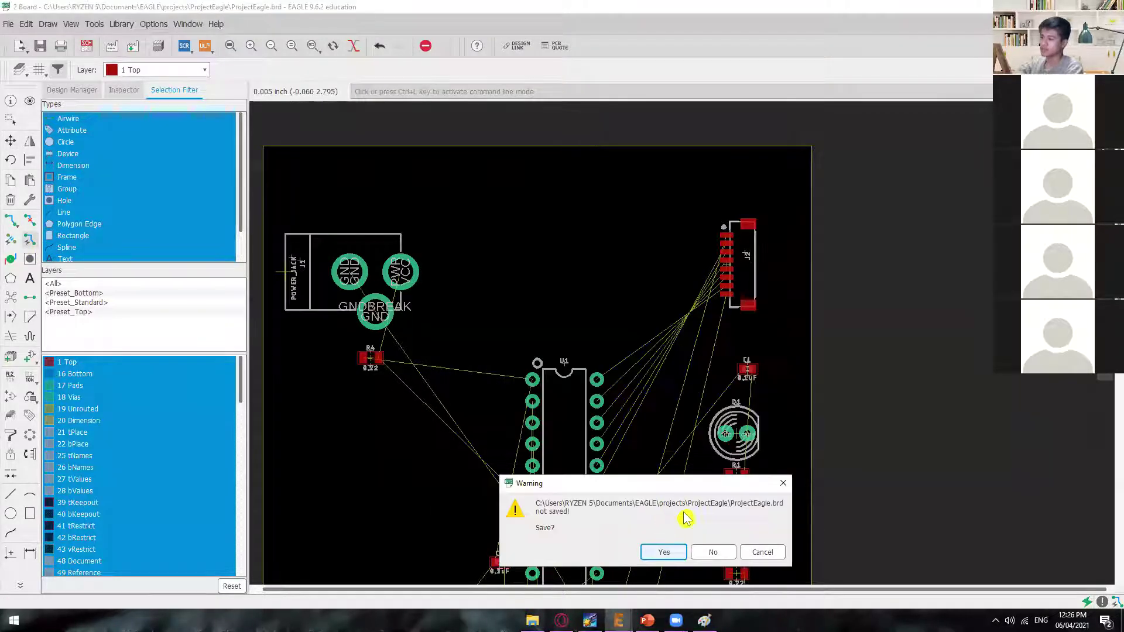
{"action": "left_click", "coordinate": [667, 553]}
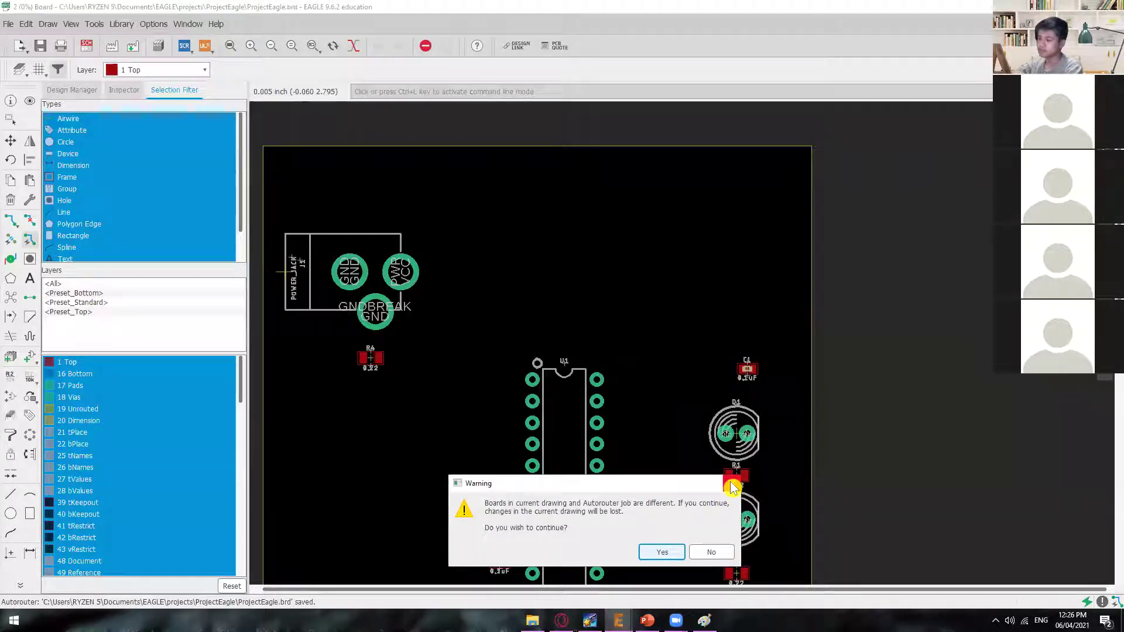
{"action": "left_click", "coordinate": [732, 484]}
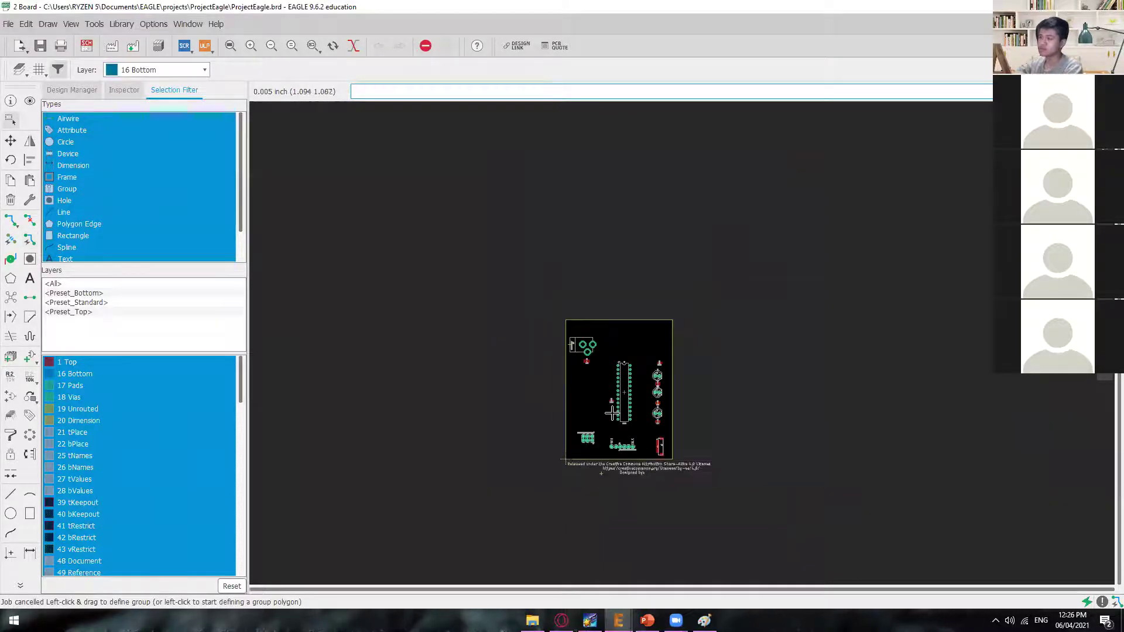
- Examine the board around the power jack, the 328P, the LEDs and the lower connectors for component placement and airwires
{"action": "scroll", "coordinate": [612, 413], "scroll_direction": "up", "scroll_amount": 5}
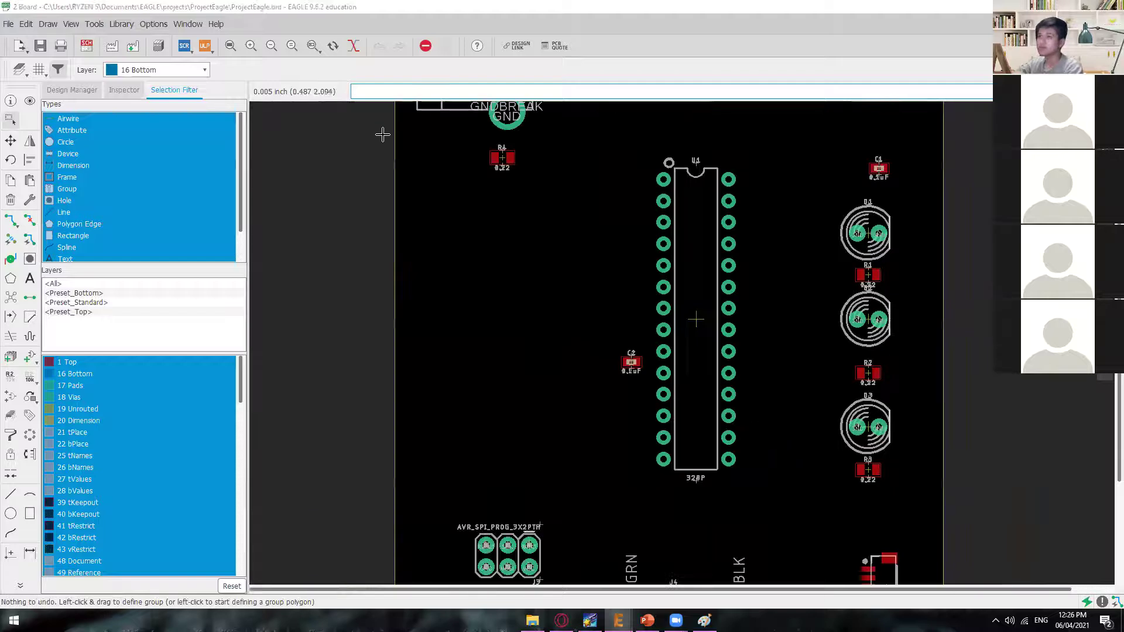
{"action": "left_click", "coordinate": [424, 47]}
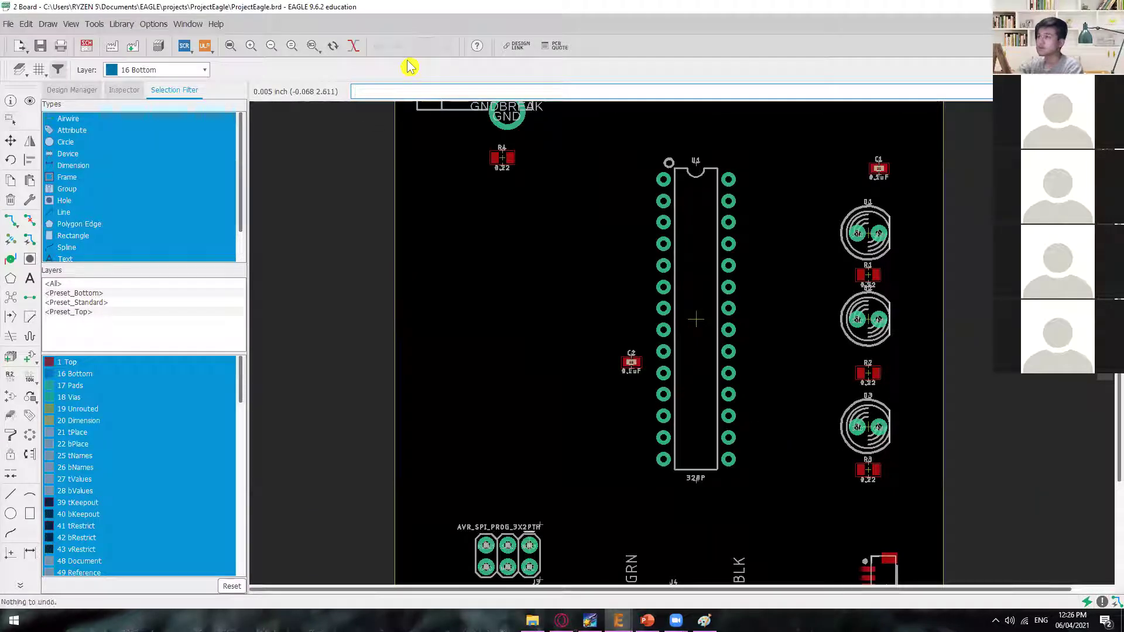
{"action": "scroll", "coordinate": [494, 226], "scroll_direction": "down", "scroll_amount": 2}
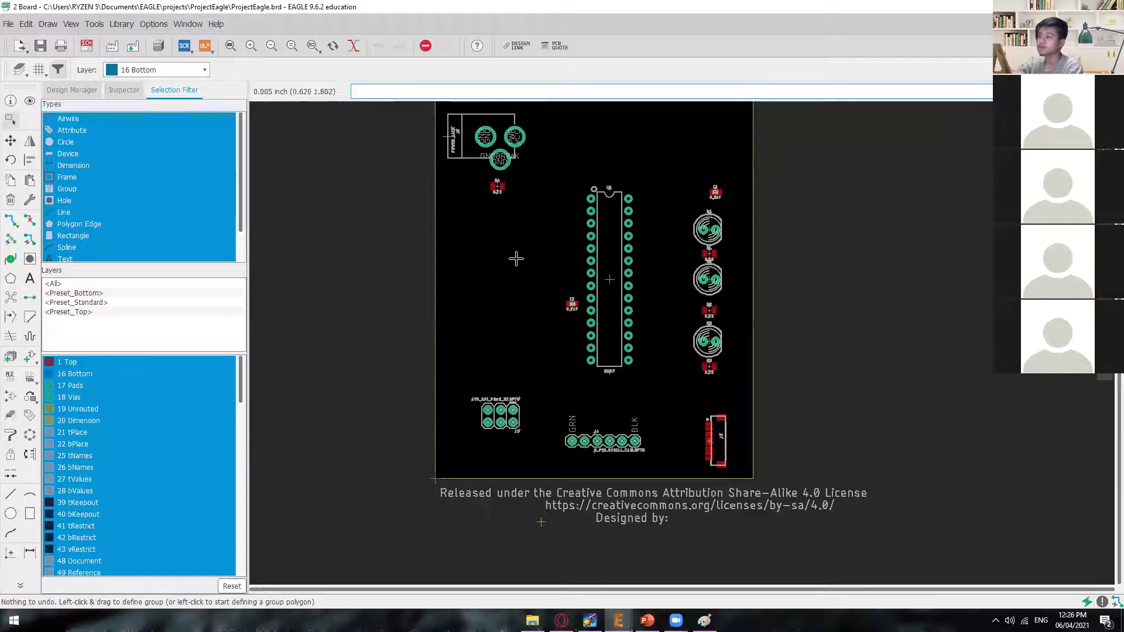
{"action": "scroll", "coordinate": [516, 258], "scroll_direction": "up", "scroll_amount": 2}
{"action": "scroll", "coordinate": [516, 261], "scroll_direction": "down", "scroll_amount": 2}
{"action": "middle_click_drag", "start_coordinate": [516, 261], "coordinate": [523, 313]}
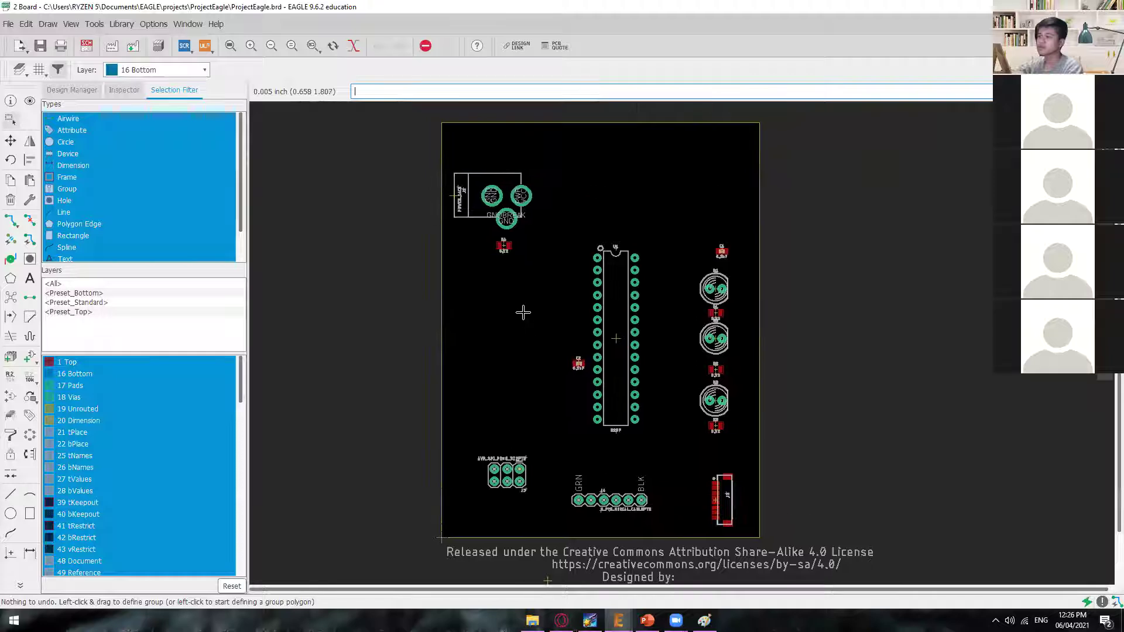
{"action": "scroll", "coordinate": [522, 313], "scroll_direction": "up", "scroll_amount": 2}
{"action": "scroll", "coordinate": [880, 318], "scroll_direction": "up", "scroll_amount": 1}
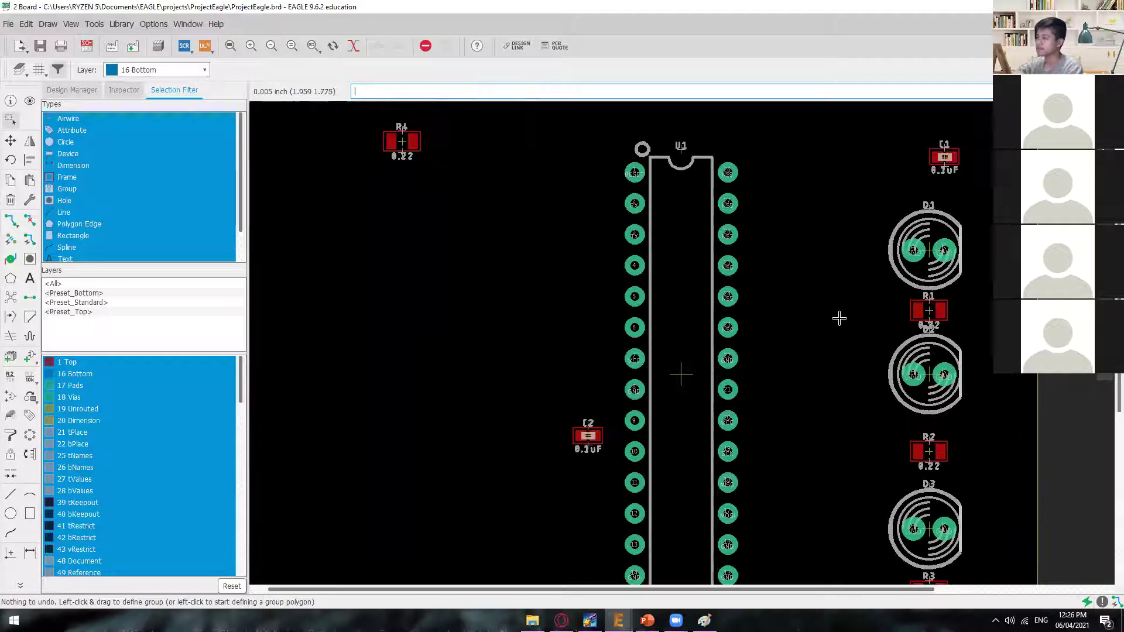
{"action": "middle_click_drag", "start_coordinate": [814, 330], "coordinate": [735, 201]}
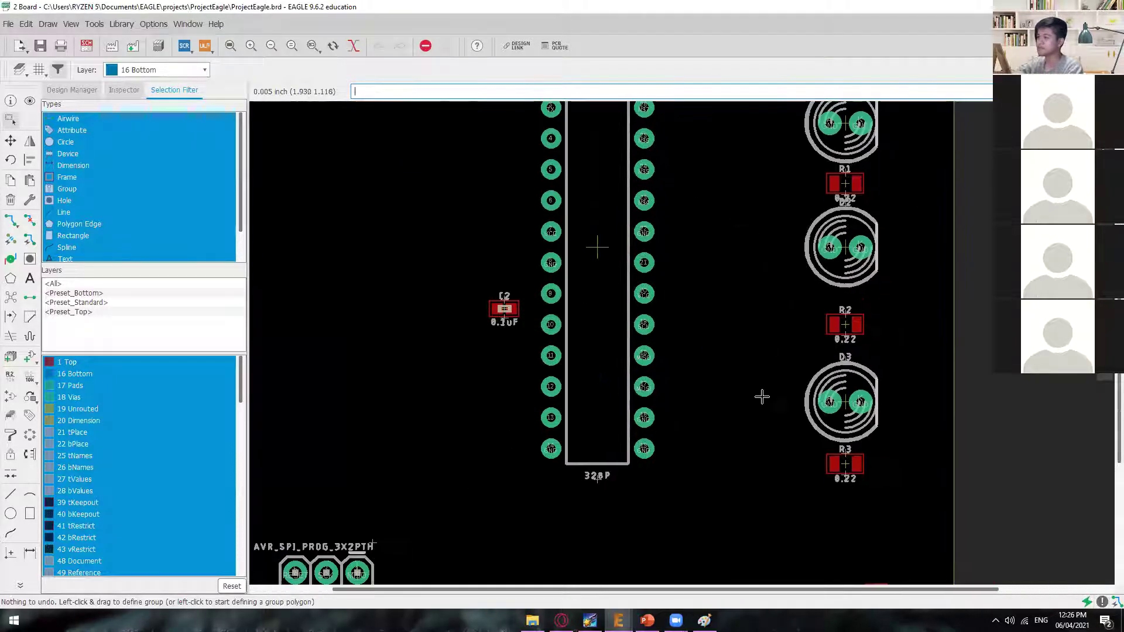
{"action": "middle_click_drag", "start_coordinate": [730, 451], "coordinate": [785, 299]}
{"action": "scroll", "coordinate": [847, 374], "scroll_direction": "up", "scroll_amount": 2}
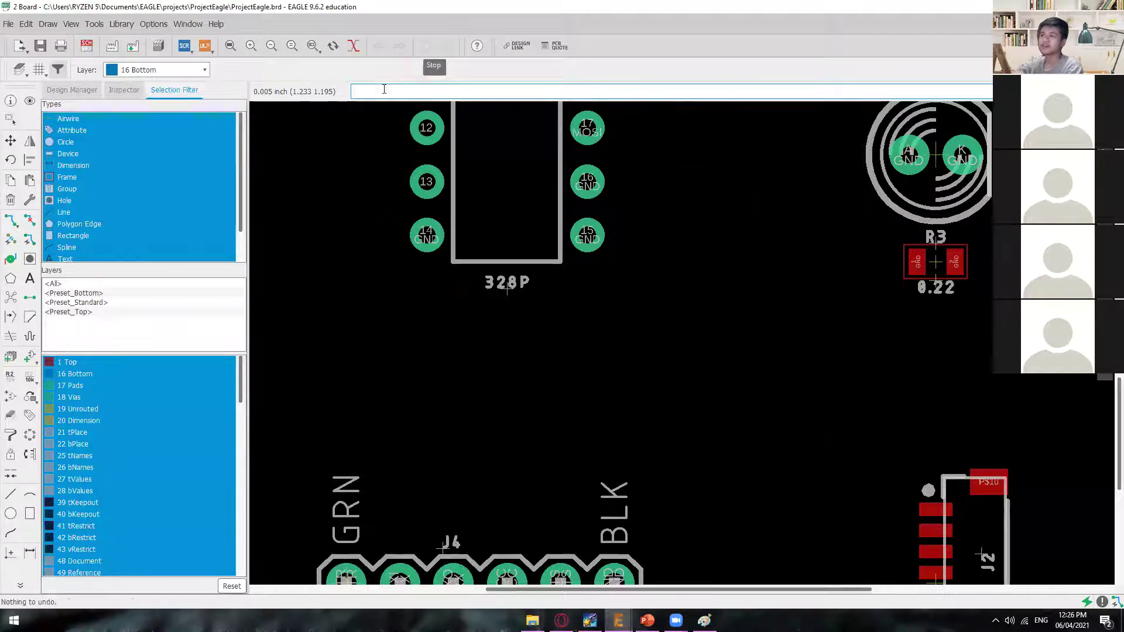
{"action": "scroll", "coordinate": [400, 186], "scroll_direction": "down", "scroll_amount": 4}
{"action": "scroll", "coordinate": [453, 218], "scroll_direction": "down", "scroll_amount": 4}
{"action": "middle_click_drag", "start_coordinate": [375, 183], "coordinate": [525, 291]}
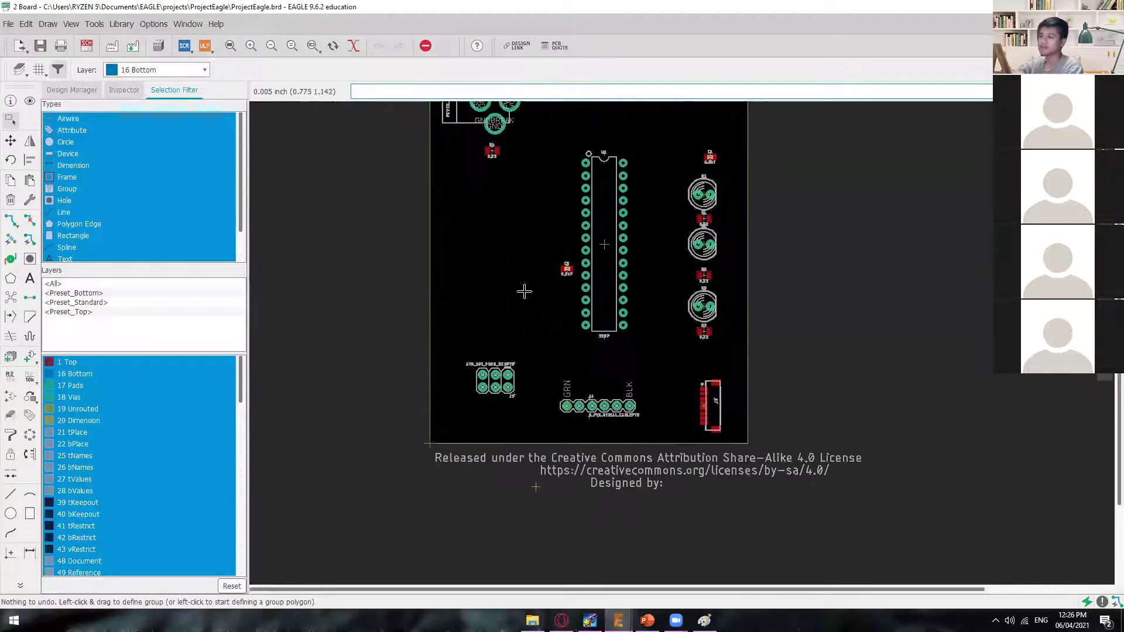
{"action": "scroll", "coordinate": [497, 215], "scroll_direction": "up", "scroll_amount": 5}
{"action": "scroll", "coordinate": [497, 206], "scroll_direction": "down", "scroll_amount": 5}
{"action": "middle_click_drag", "start_coordinate": [496, 266], "coordinate": [502, 359]}
{"action": "scroll", "coordinate": [546, 189], "scroll_direction": "up", "scroll_amount": 2}
{"action": "scroll", "coordinate": [546, 188], "scroll_direction": "up", "scroll_amount": 2}
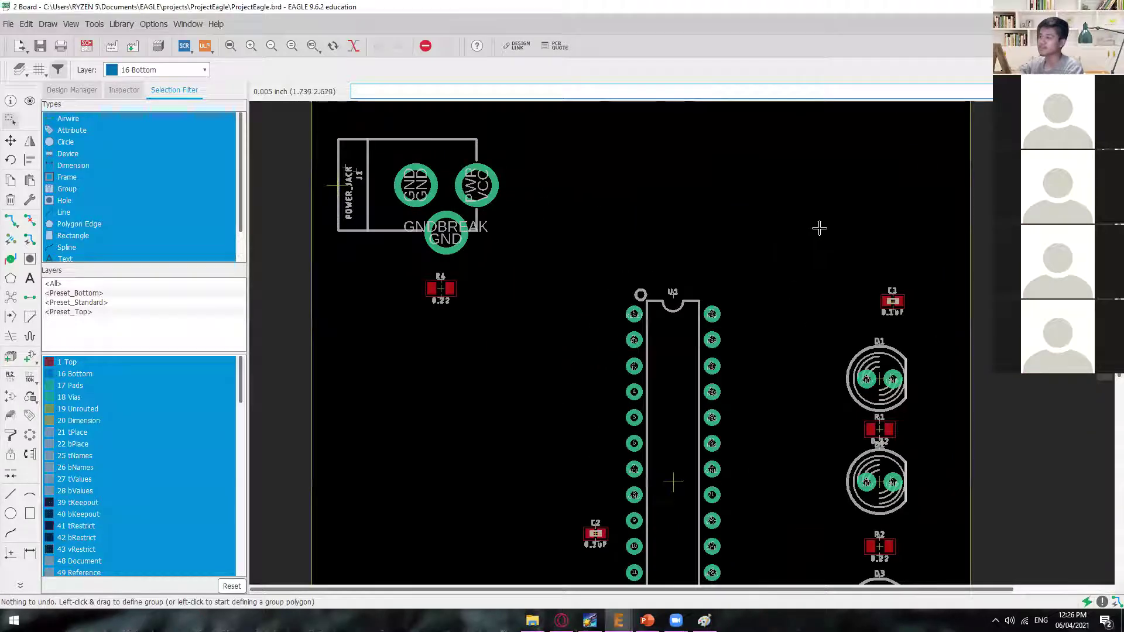
{"action": "scroll", "coordinate": [858, 263], "scroll_direction": "down", "scroll_amount": 2}
{"action": "middle_click_drag", "start_coordinate": [509, 304], "coordinate": [494, 188]}
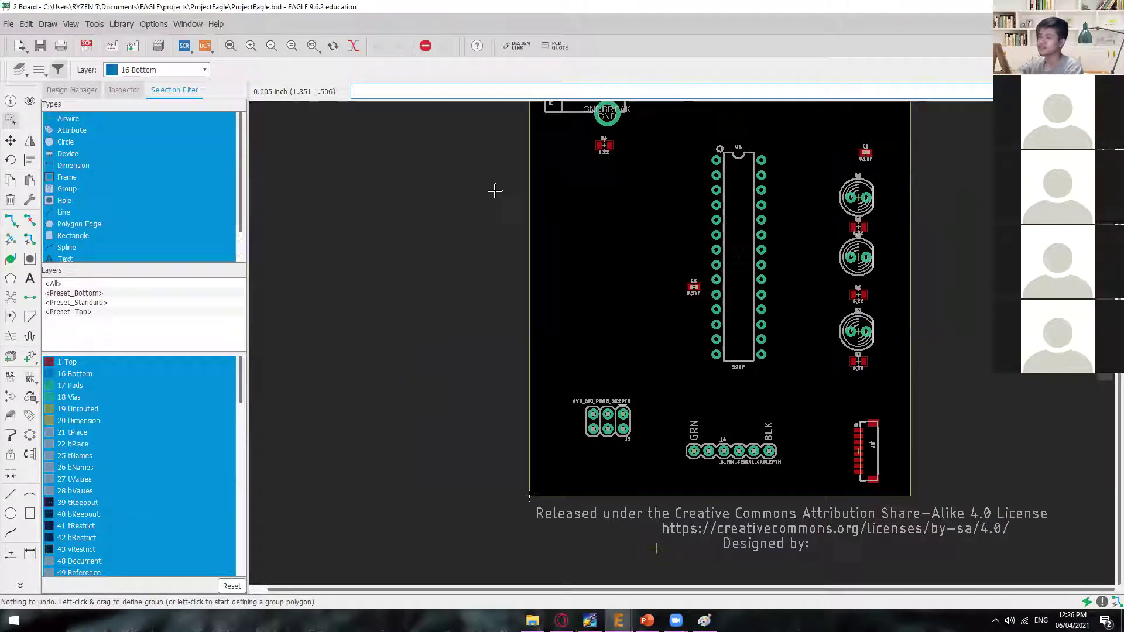
- Reopen the recent board file ProjectEagle.brd and load its matching schematic ProjectEagle.sch as well
{"action": "left_click", "coordinate": [10, 27]}
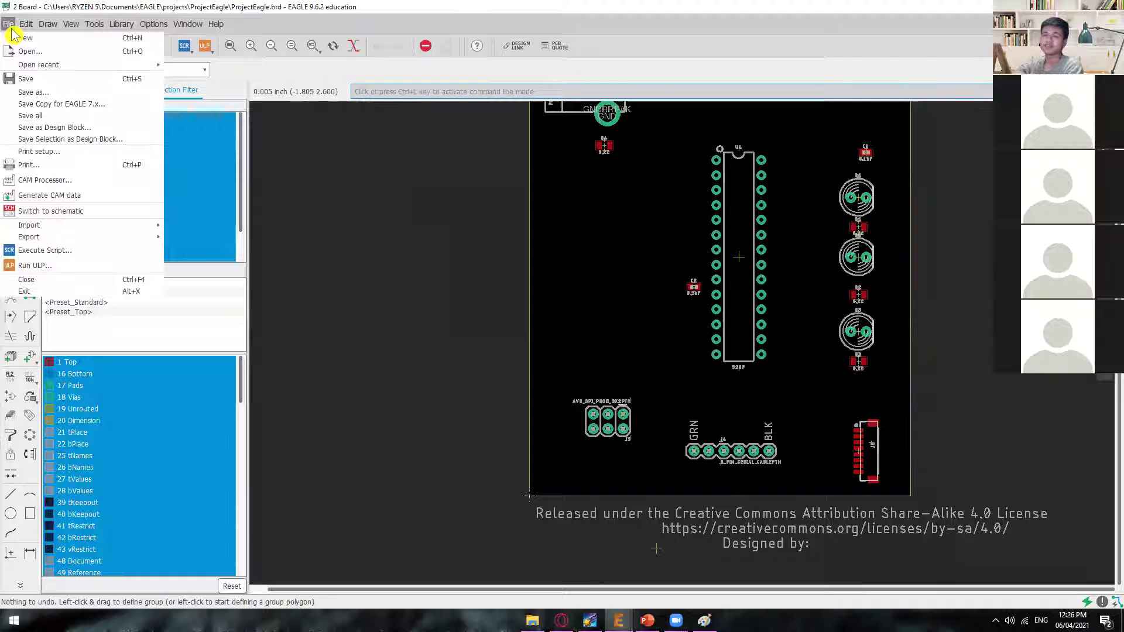
{"action": "mouse_move", "coordinate": [60, 65]}
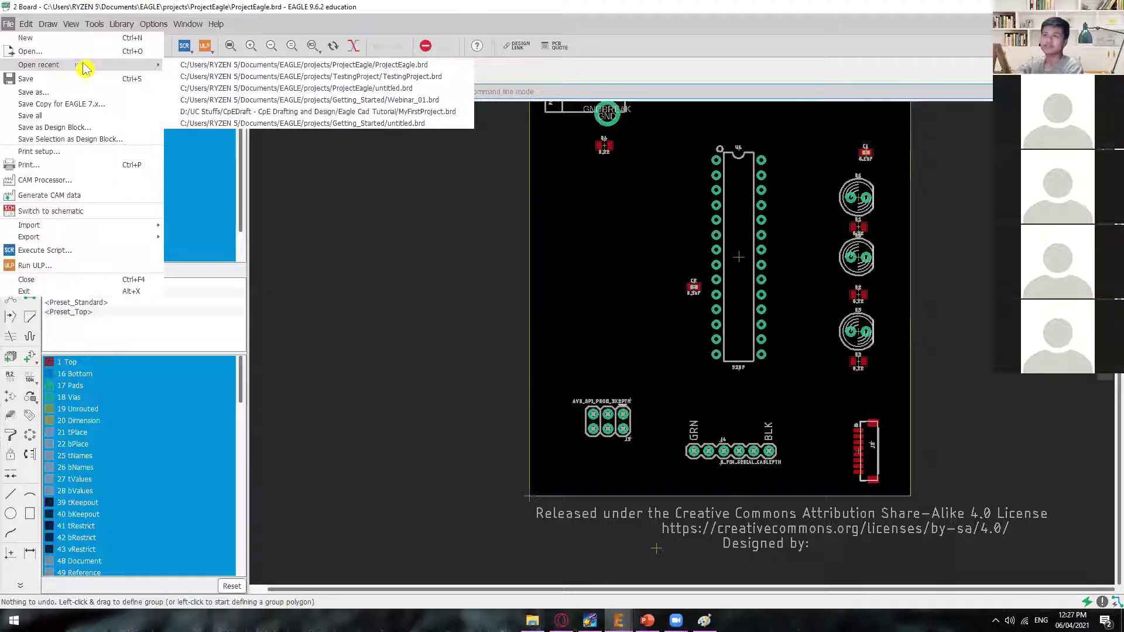
{"action": "left_click", "coordinate": [206, 68]}
{"action": "left_click", "coordinate": [205, 97]}
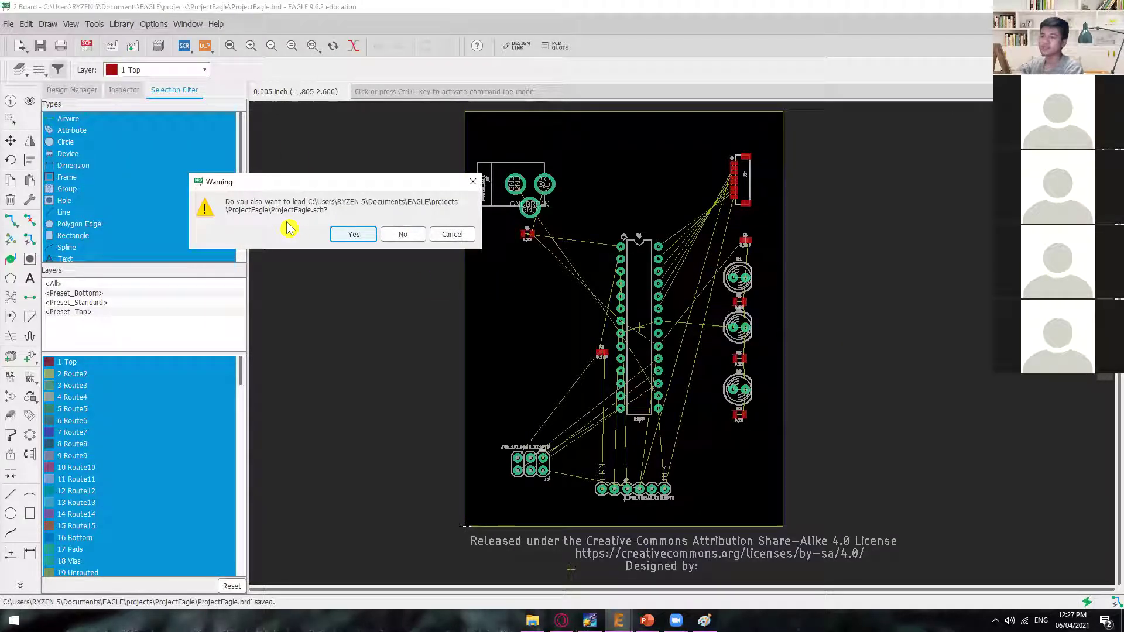
{"action": "left_click", "coordinate": [339, 234]}
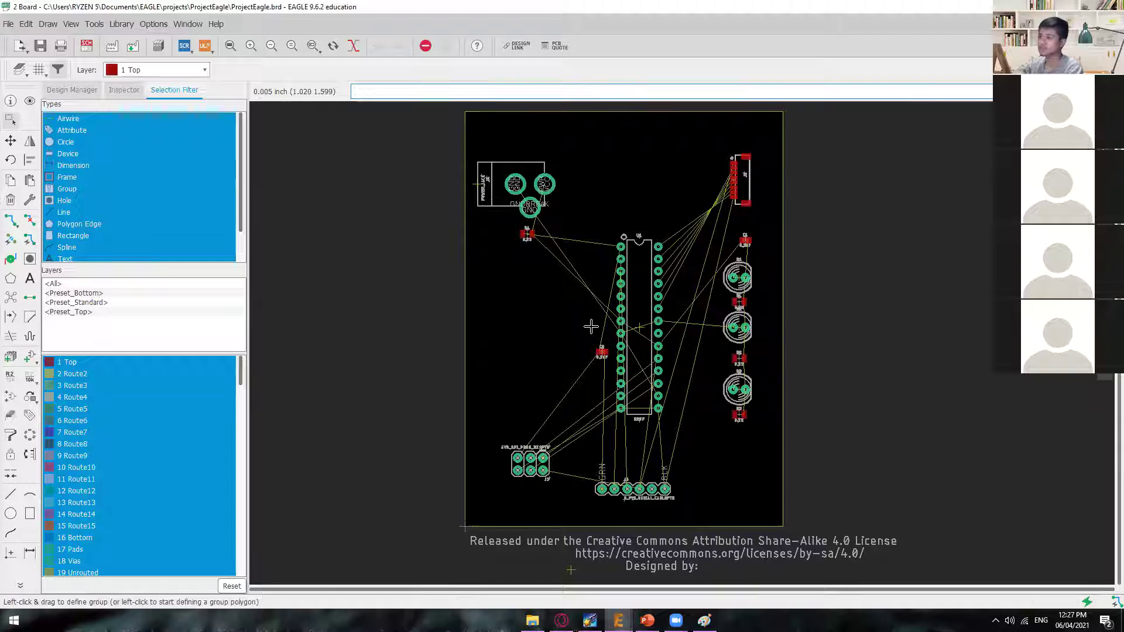
{"action": "scroll", "coordinate": [592, 326], "scroll_direction": "up", "scroll_amount": 3}
{"action": "scroll", "coordinate": [591, 324], "scroll_direction": "down", "scroll_amount": 3}
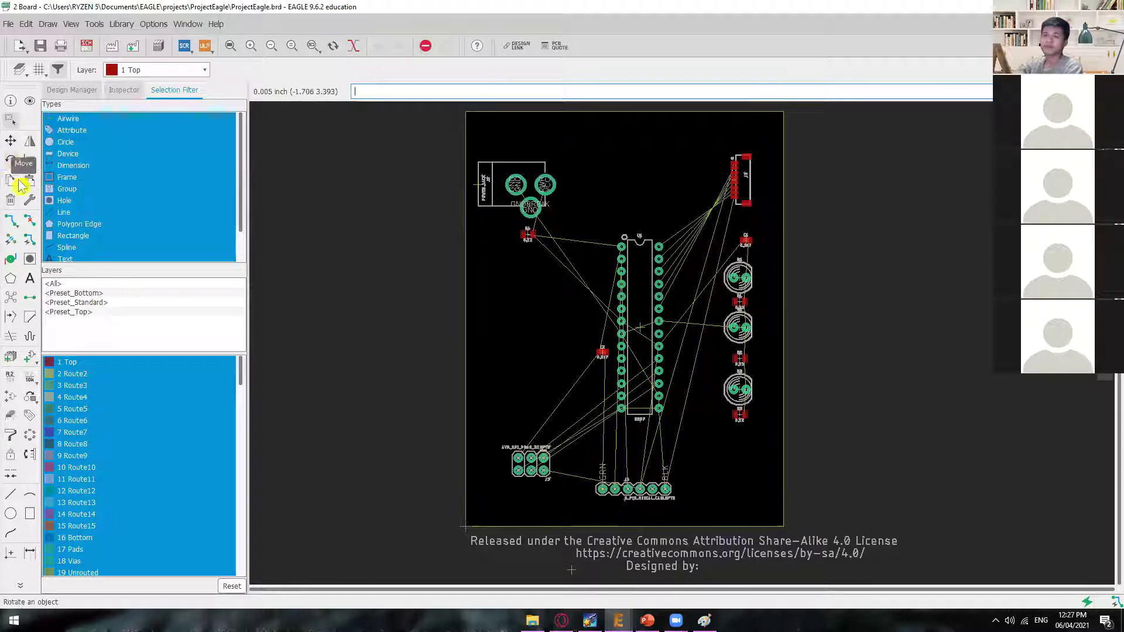
{"action": "left_click", "coordinate": [30, 243]}
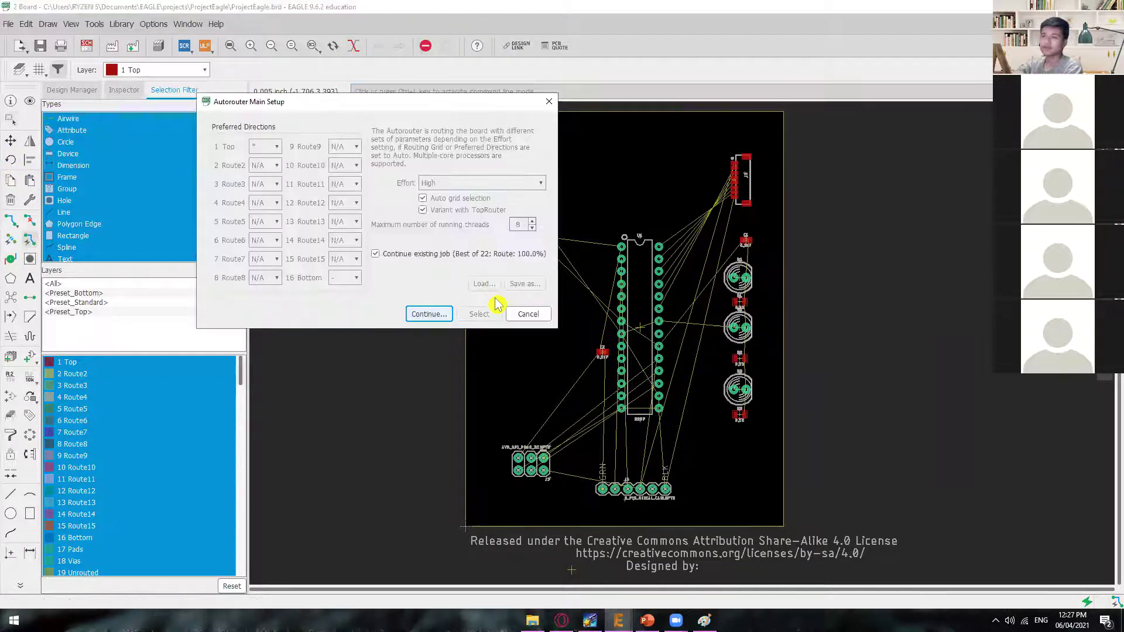
{"action": "left_click", "coordinate": [426, 257]}
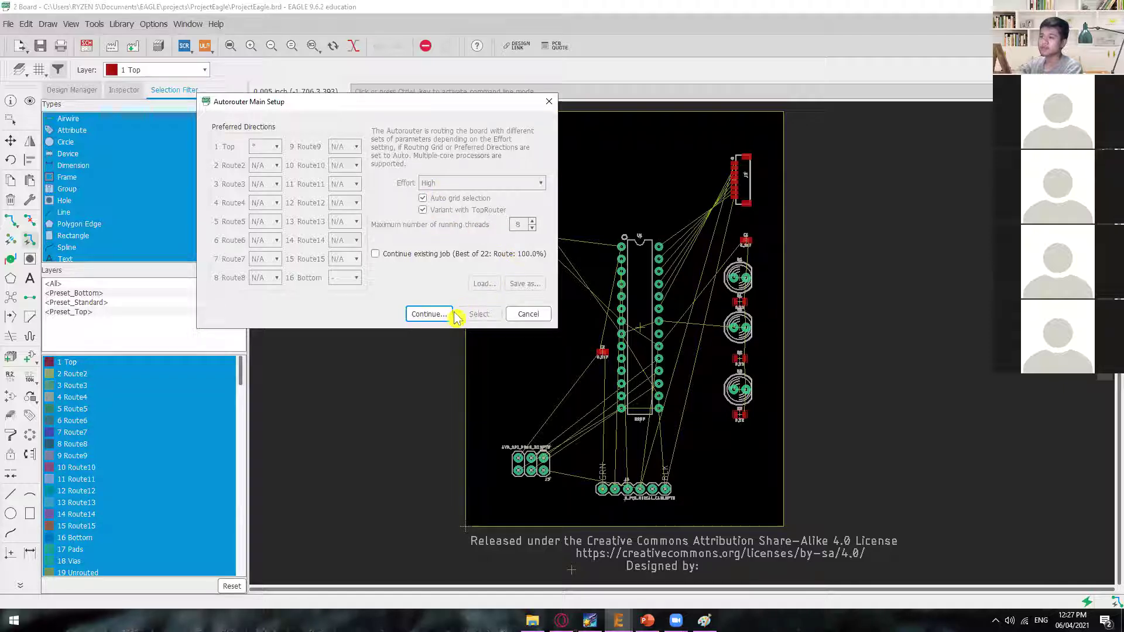
{"action": "left_click", "coordinate": [526, 313]}
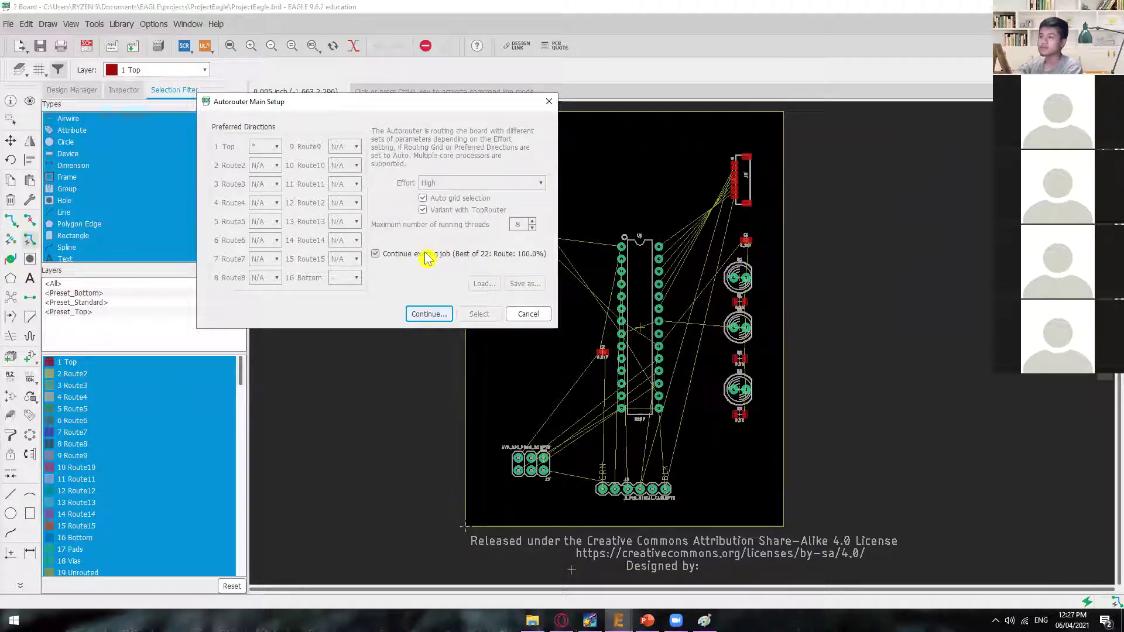
- Autoroute the board with the relocated J2 and end the job with the TopRouter variant applied
{"action": "left_click", "coordinate": [432, 312]}
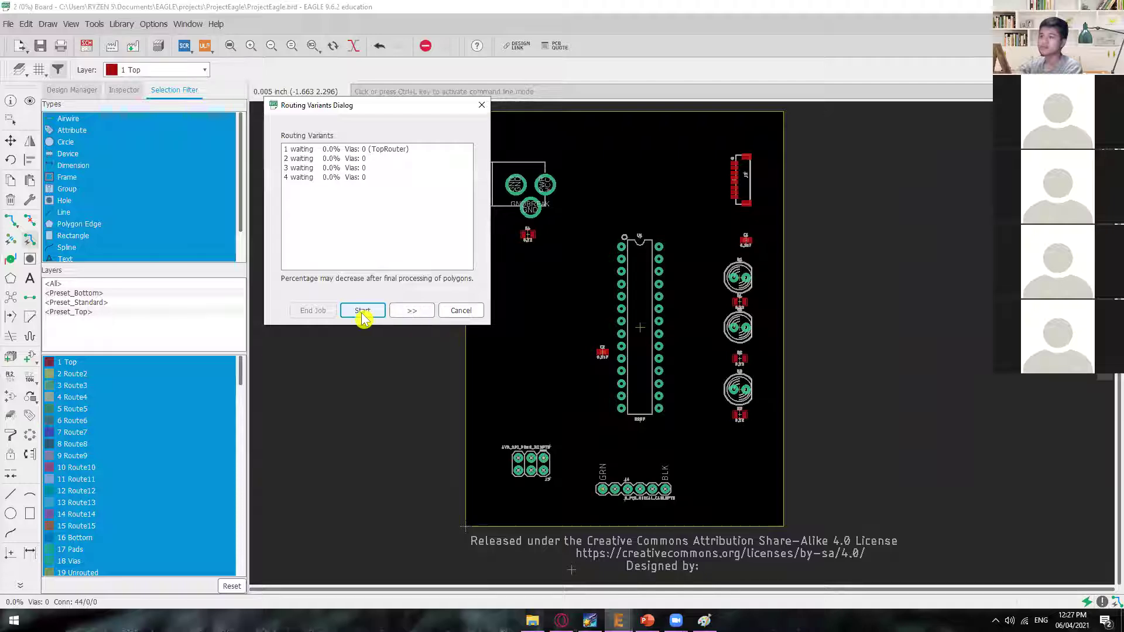
{"action": "left_click", "coordinate": [362, 312]}
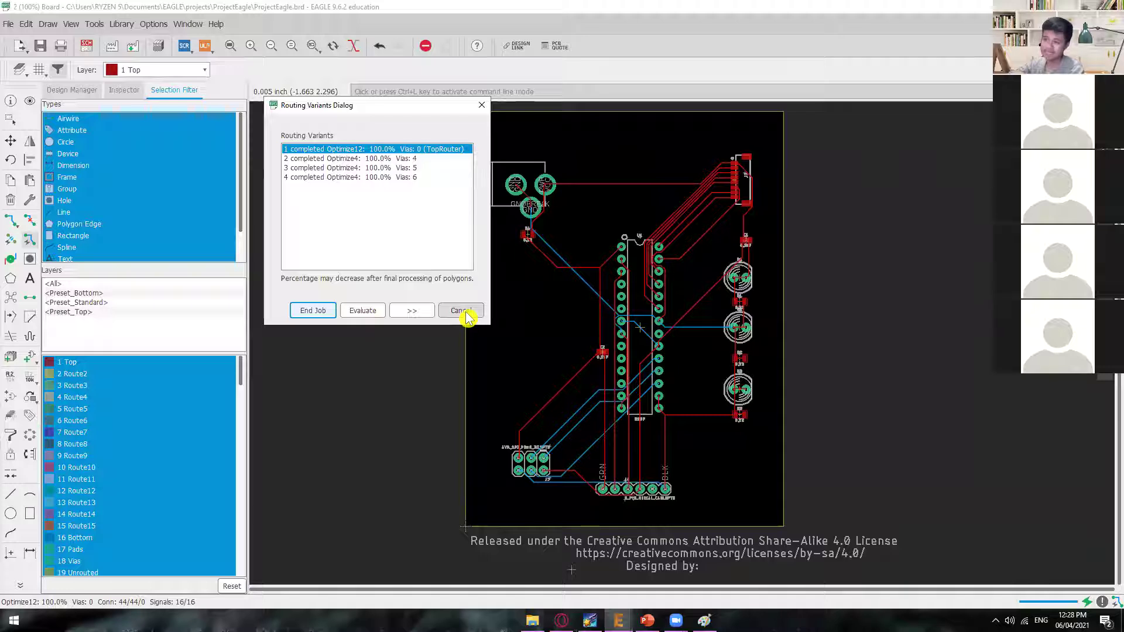
{"action": "left_click", "coordinate": [313, 311]}
- Examine the new autorouted traces around C2, the 328P pins, the relocated J2 and the LEDs
{"action": "scroll", "coordinate": [568, 289], "scroll_direction": "up", "scroll_amount": 4}
{"action": "scroll", "coordinate": [570, 292], "scroll_direction": "up", "scroll_amount": 2}
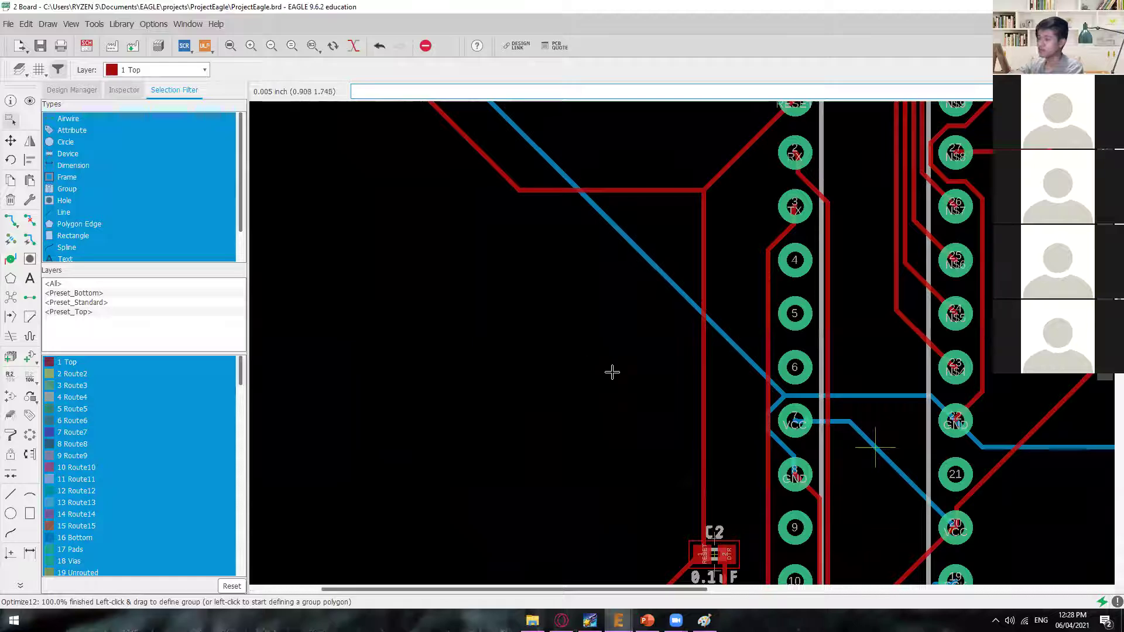
{"action": "scroll", "coordinate": [611, 368], "scroll_direction": "down", "scroll_amount": 4}
{"action": "scroll", "coordinate": [691, 278], "scroll_direction": "down", "scroll_amount": 2}
{"action": "scroll", "coordinate": [691, 278], "scroll_direction": "up", "scroll_amount": 4}
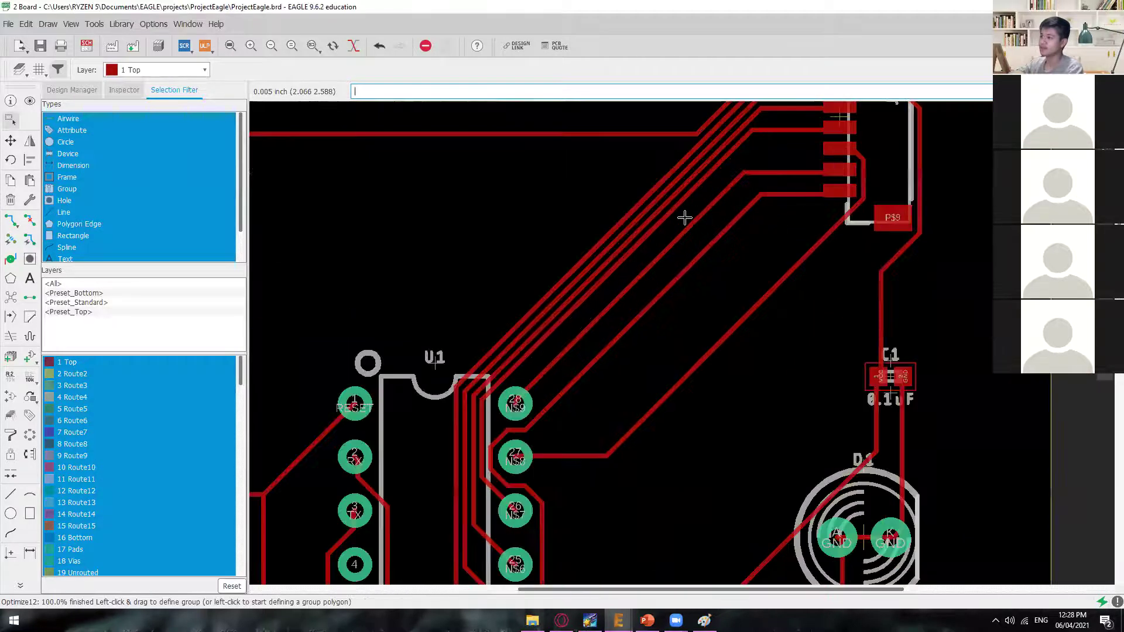
{"action": "scroll", "coordinate": [644, 325], "scroll_direction": "down", "scroll_amount": 1}
{"action": "scroll", "coordinate": [665, 434], "scroll_direction": "down", "scroll_amount": 4}
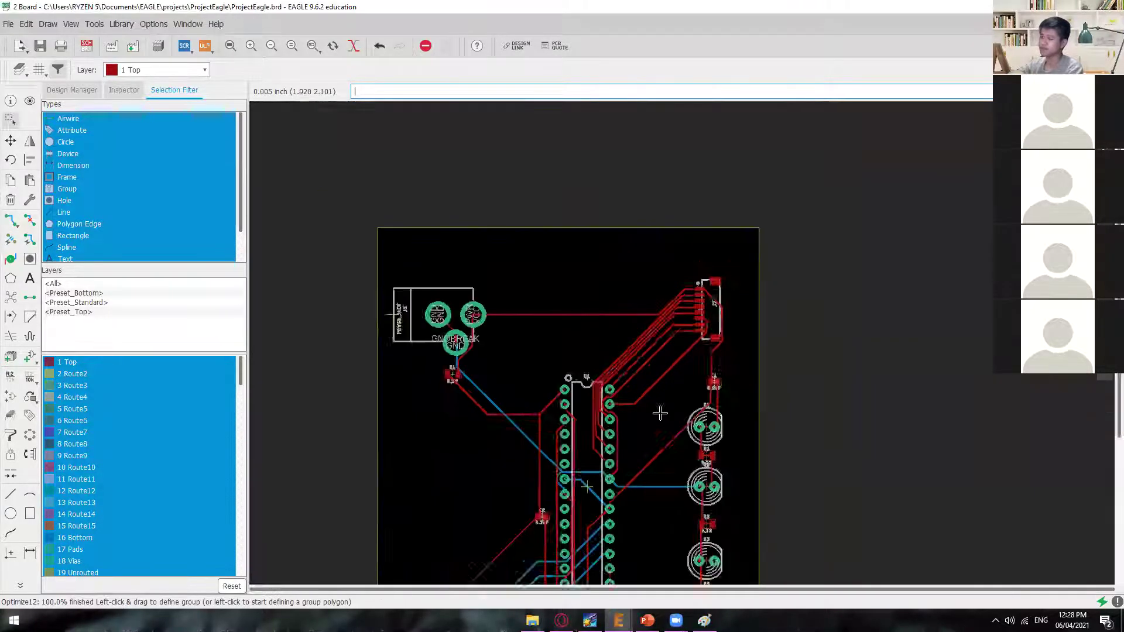
{"action": "scroll", "coordinate": [664, 270], "scroll_direction": "up", "scroll_amount": 3}
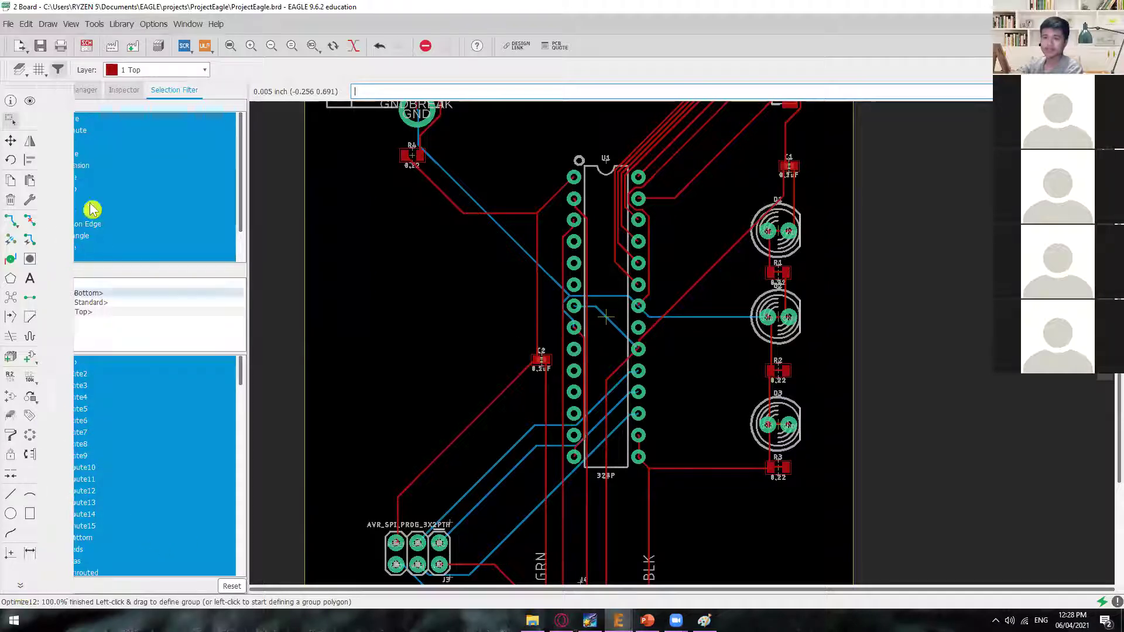
- Load the SparkFun design rules and run the design rule check on the board
{"action": "left_click", "coordinate": [20, 585]}
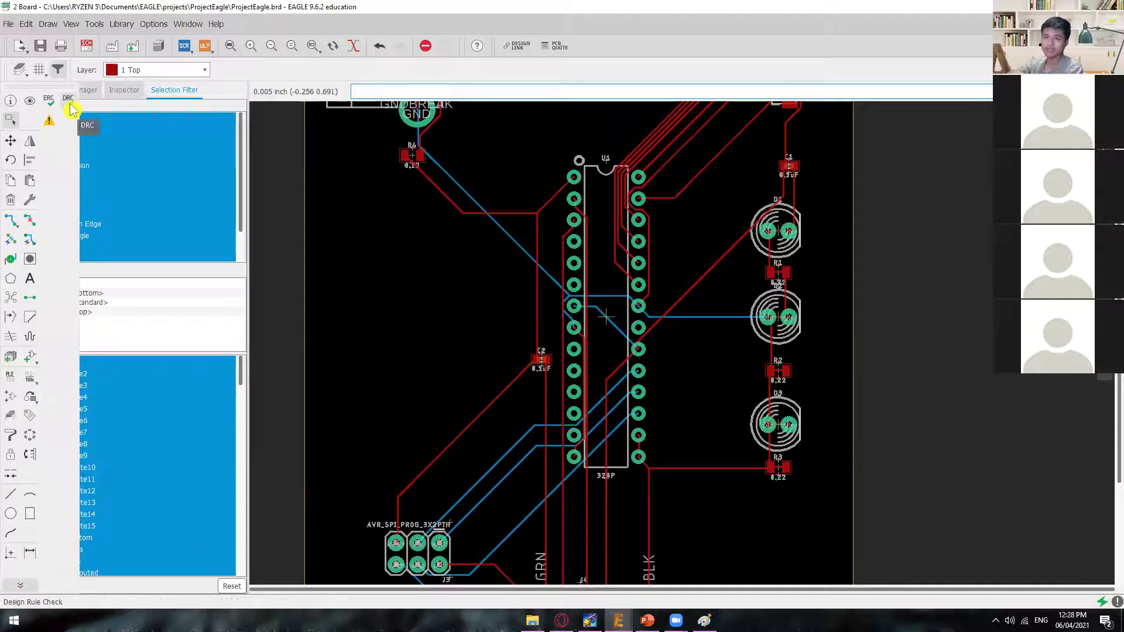
{"action": "left_click", "coordinate": [69, 106]}
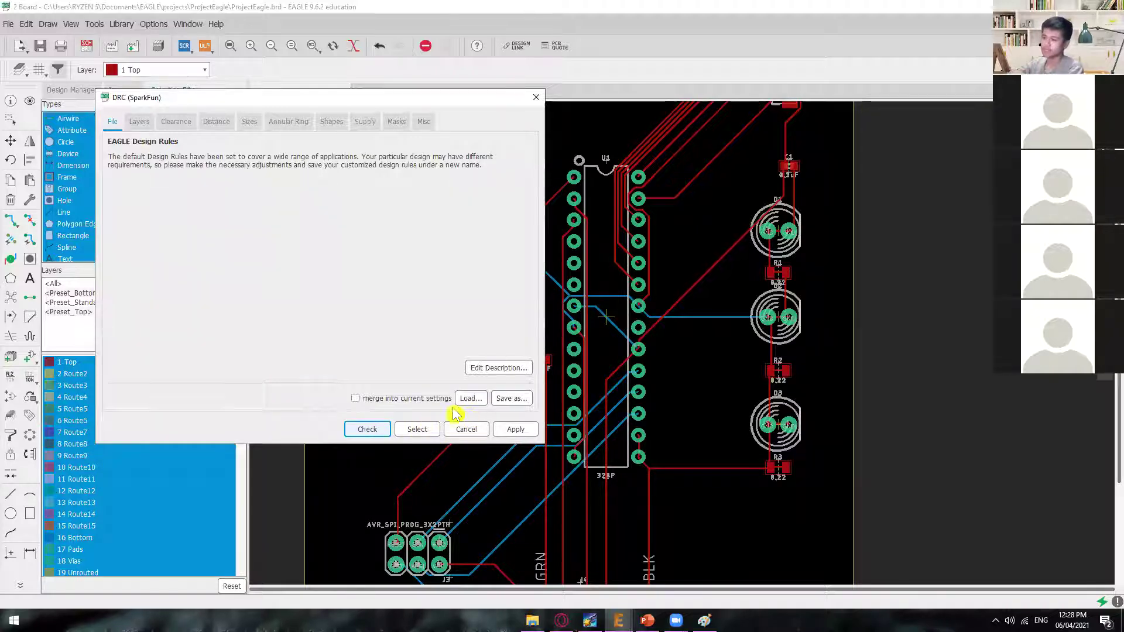
{"action": "left_click", "coordinate": [468, 400]}
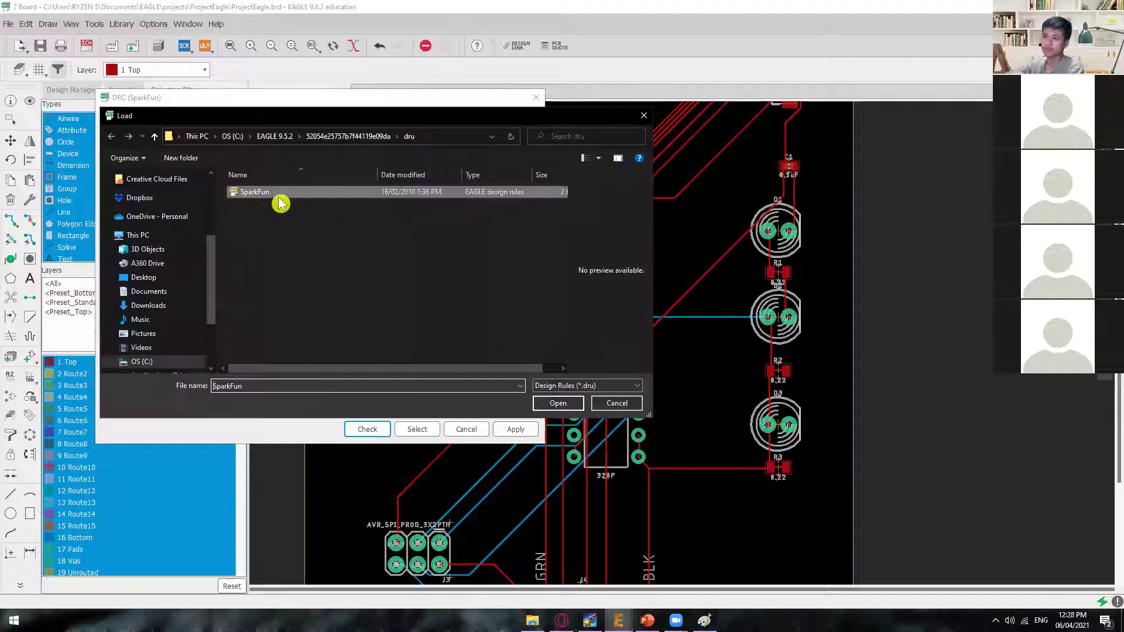
{"action": "left_click", "coordinate": [558, 403]}
{"action": "left_click", "coordinate": [371, 429]}
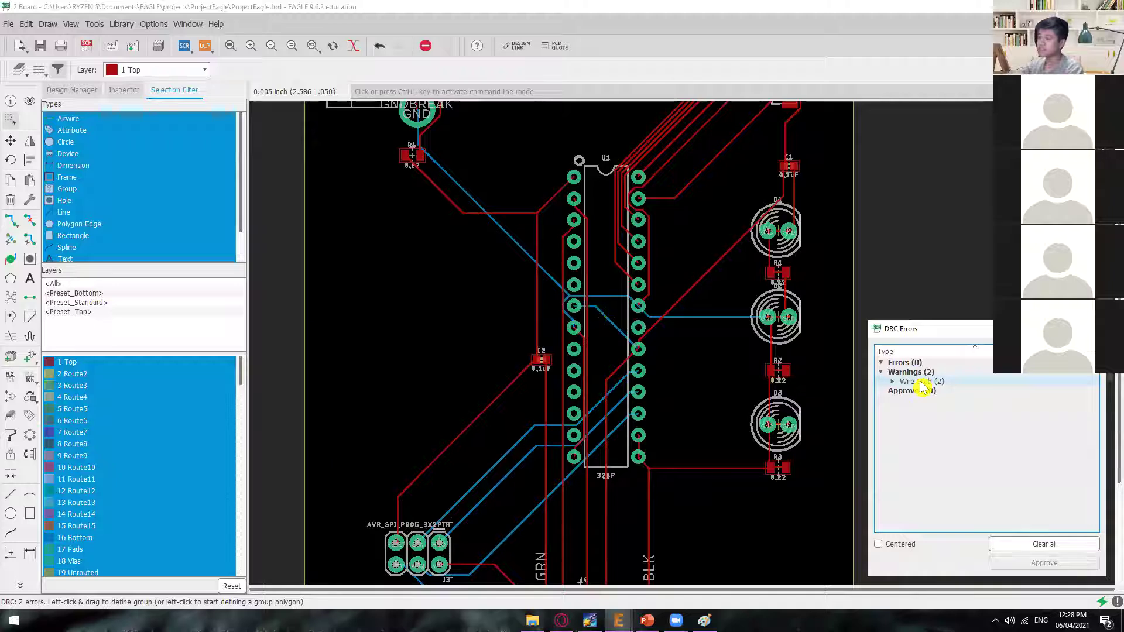
- Expand the Wire Stub warnings in the DRC results and locate the first one on the board
{"action": "left_click", "coordinate": [923, 383]}
{"action": "double_click", "coordinate": [925, 381]}
{"action": "left_click", "coordinate": [936, 391]}
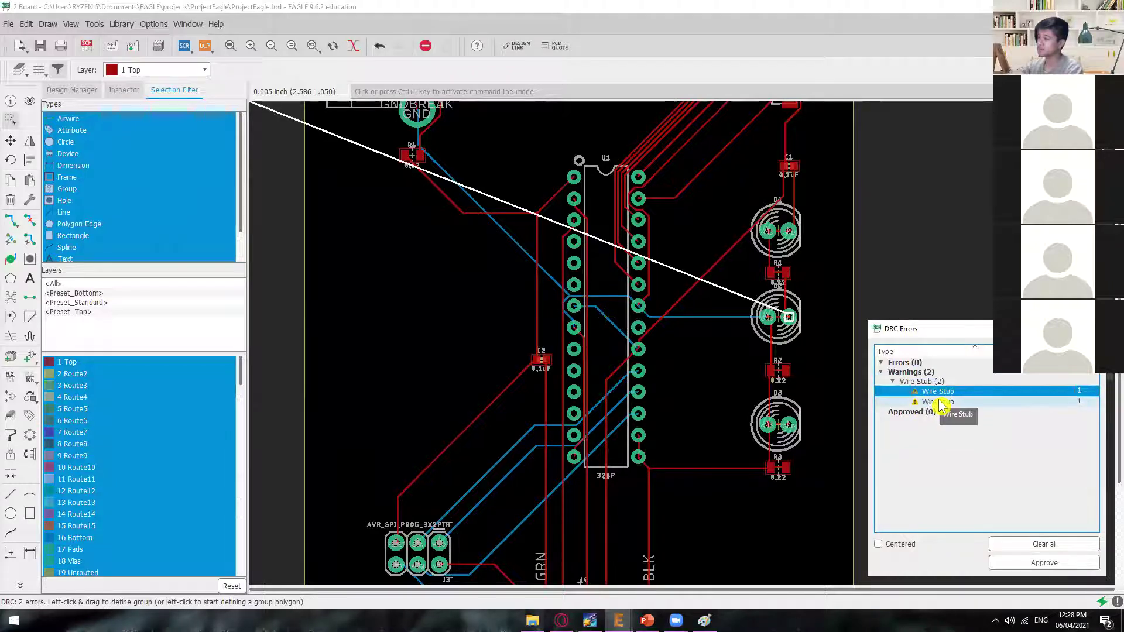
- Inspect the two Wire Stub warnings in the DRC results and the flagged GND trace end at D2's K pad
{"action": "scroll", "coordinate": [820, 328], "scroll_direction": "up", "scroll_amount": 8}
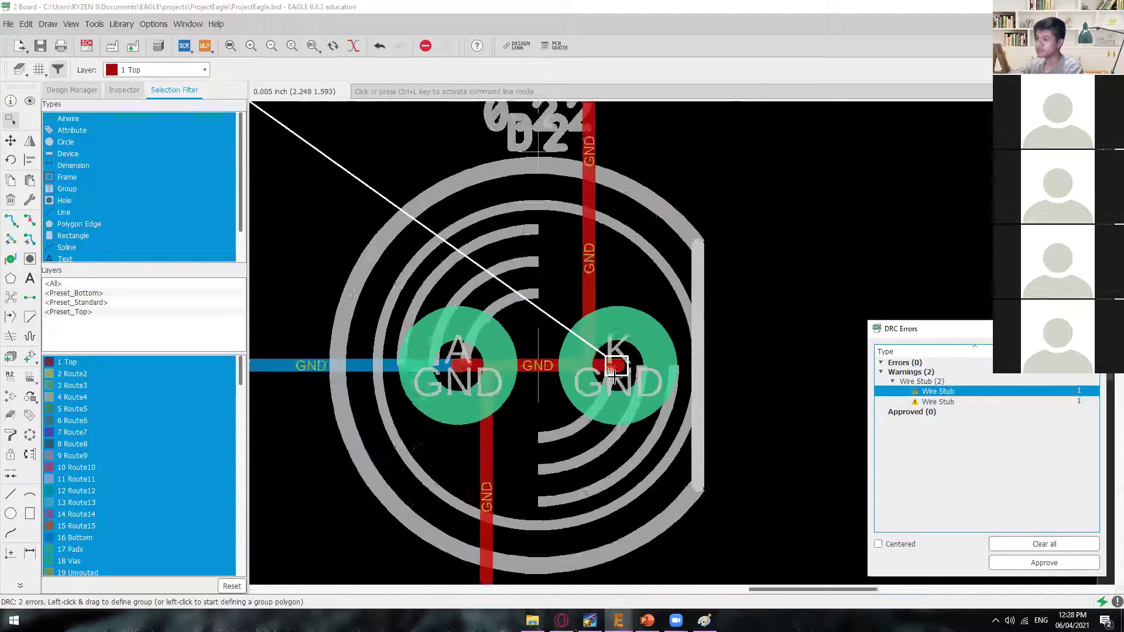
{"action": "scroll", "coordinate": [614, 372], "scroll_direction": "up", "scroll_amount": 6}
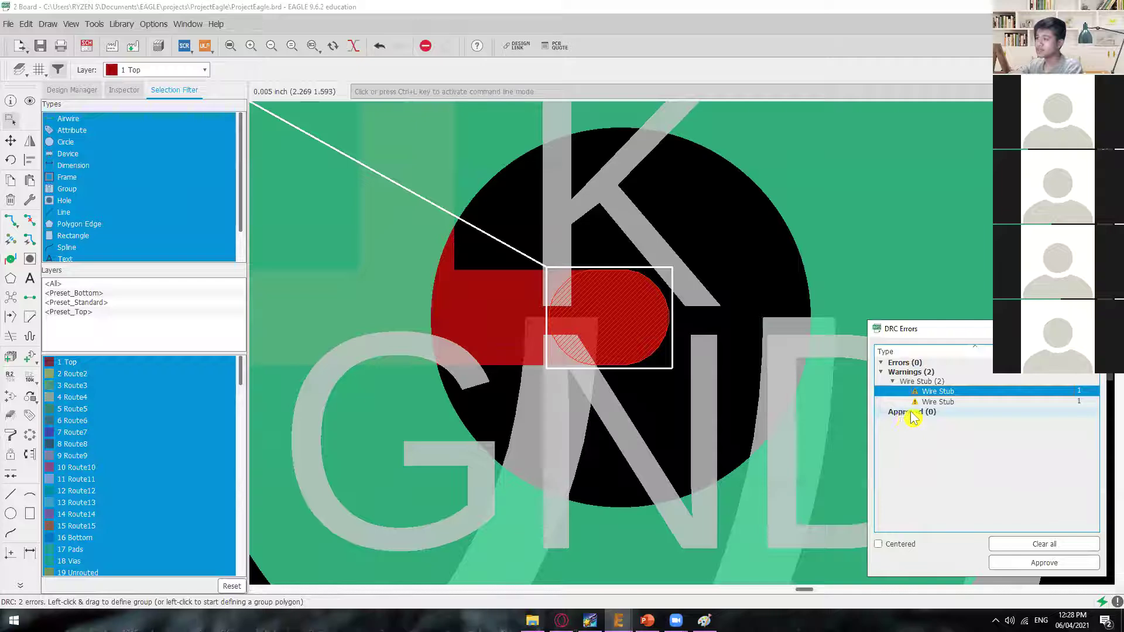
{"action": "left_click", "coordinate": [946, 403]}
{"action": "left_click", "coordinate": [935, 395]}
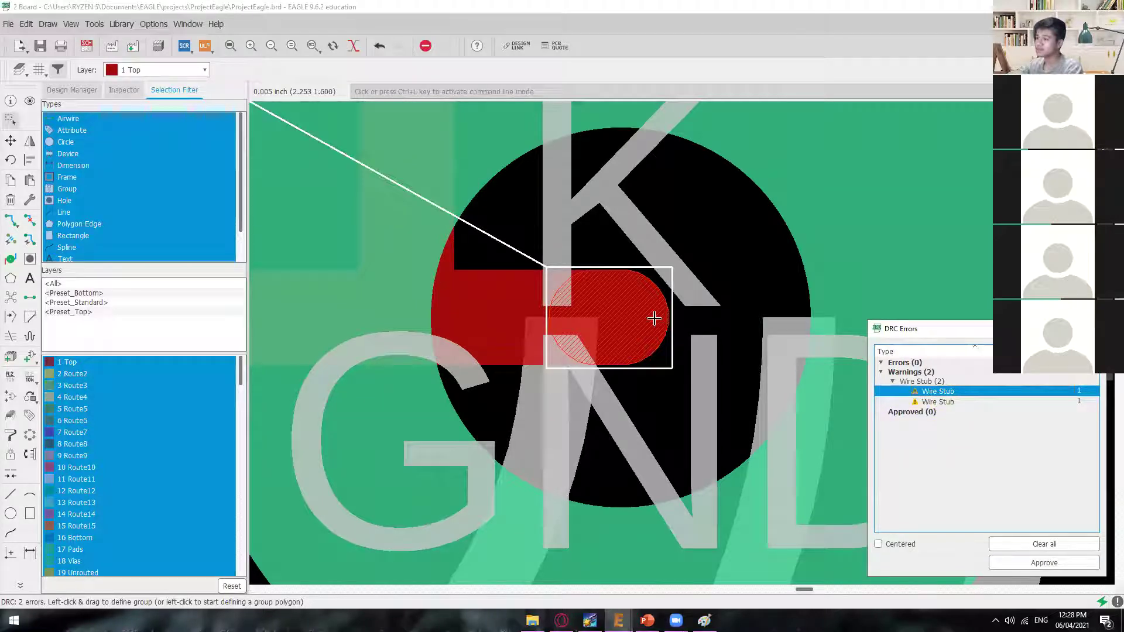
{"action": "scroll", "coordinate": [606, 333], "scroll_direction": "down", "scroll_amount": 8}
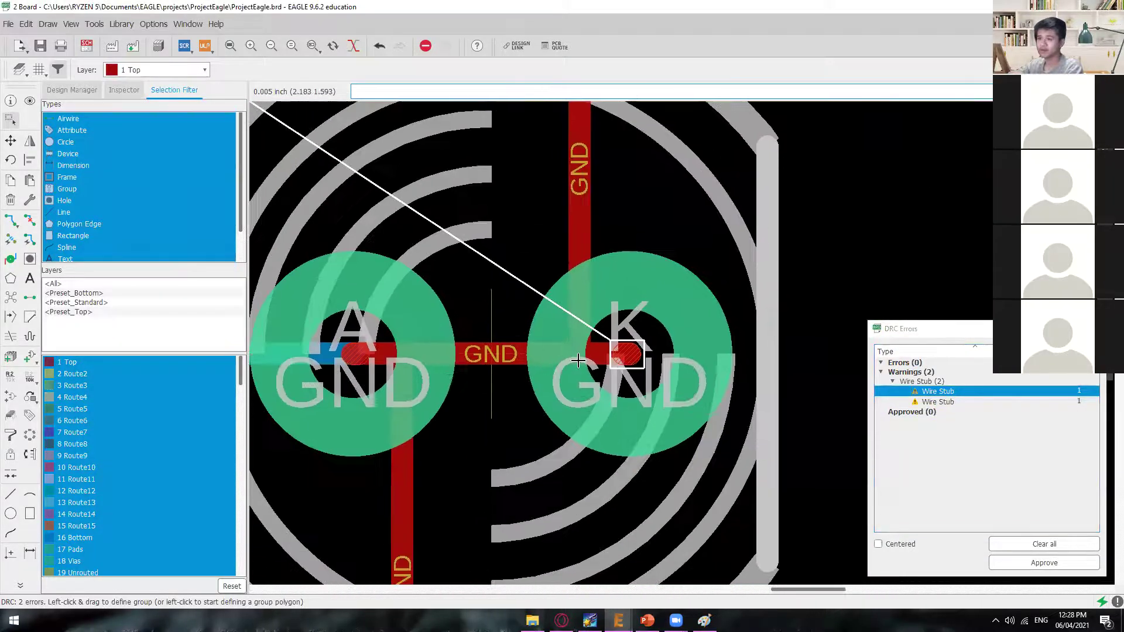
{"action": "scroll", "coordinate": [585, 351], "scroll_direction": "up", "scroll_amount": 4}
{"action": "left_click", "coordinate": [931, 396]}
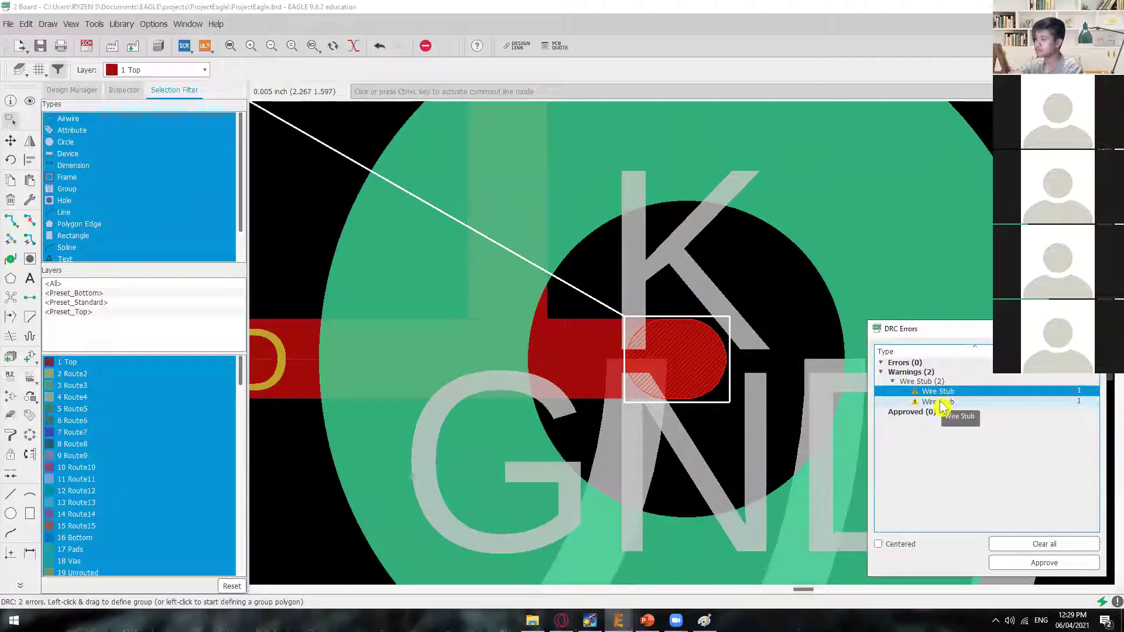
{"action": "left_click", "coordinate": [941, 403]}
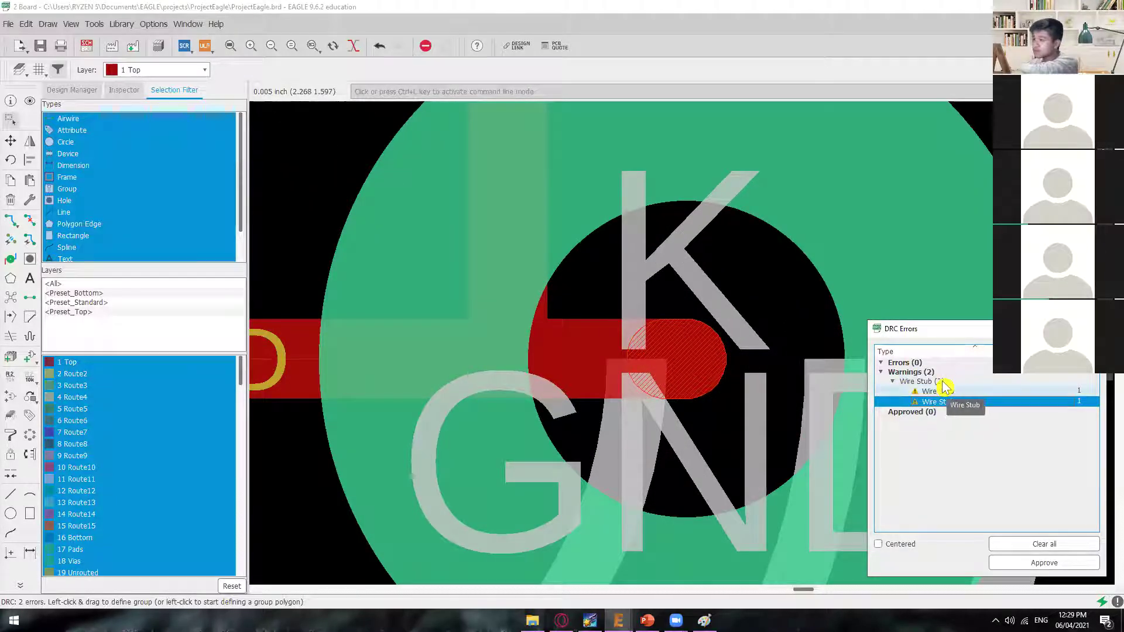
{"action": "left_click", "coordinate": [885, 364]}
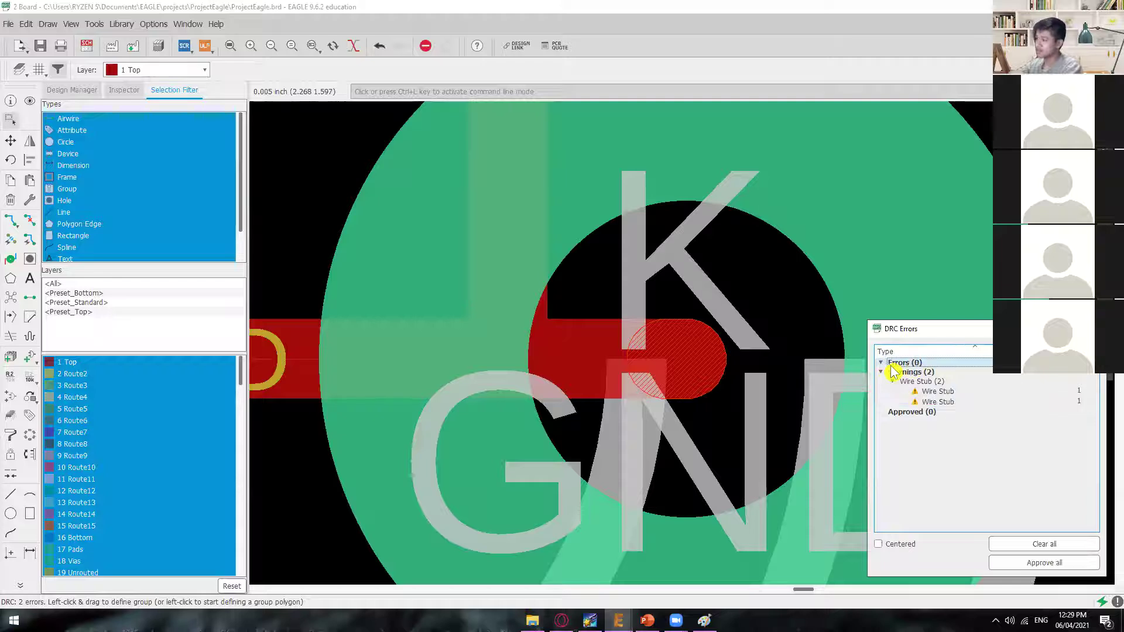
- Rip up the flagged GND wire stub inside D2's K pad
{"action": "scroll", "coordinate": [720, 339], "scroll_direction": "down", "scroll_amount": 4}
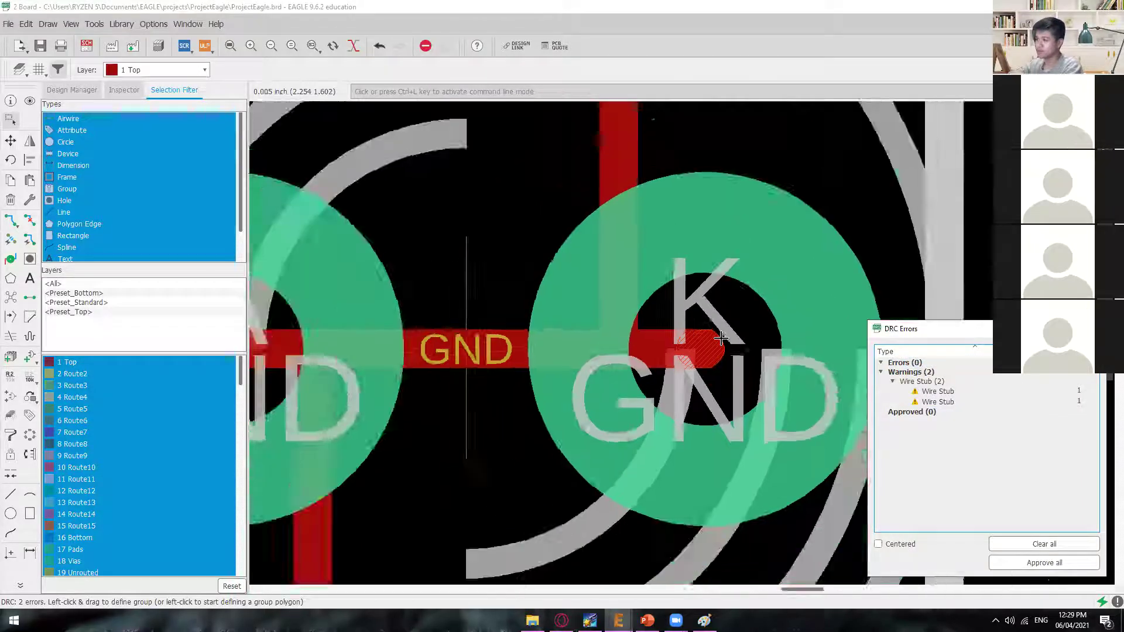
{"action": "scroll", "coordinate": [721, 339], "scroll_direction": "up", "scroll_amount": 3}
{"action": "left_click", "coordinate": [29, 221]}
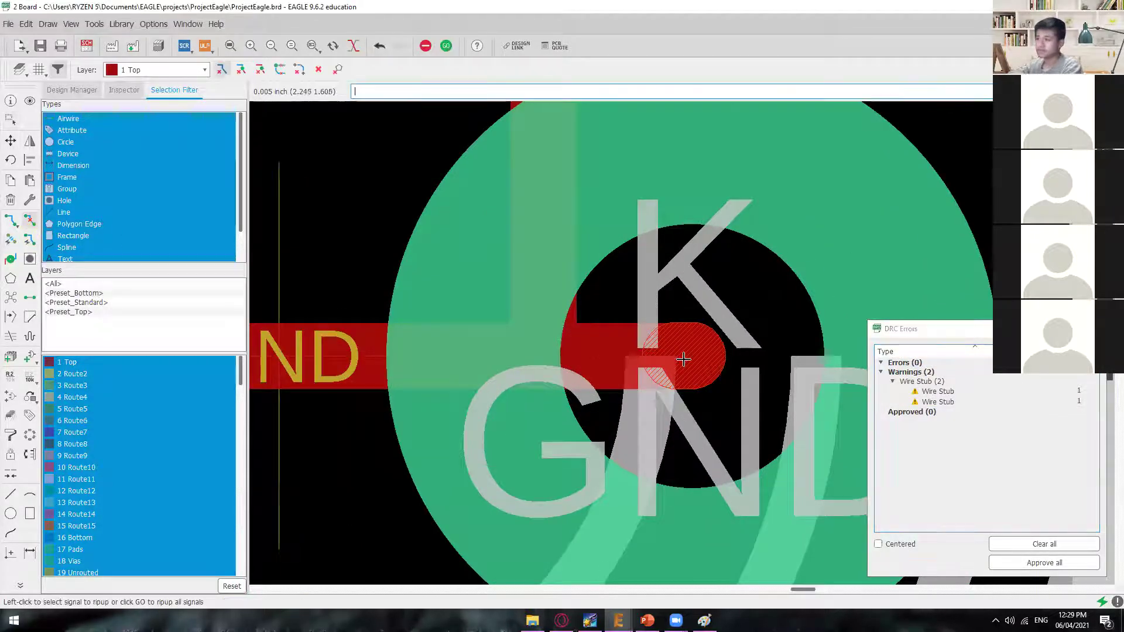
{"action": "scroll", "coordinate": [691, 361], "scroll_direction": "down", "scroll_amount": 3}
{"action": "left_click", "coordinate": [693, 359]}
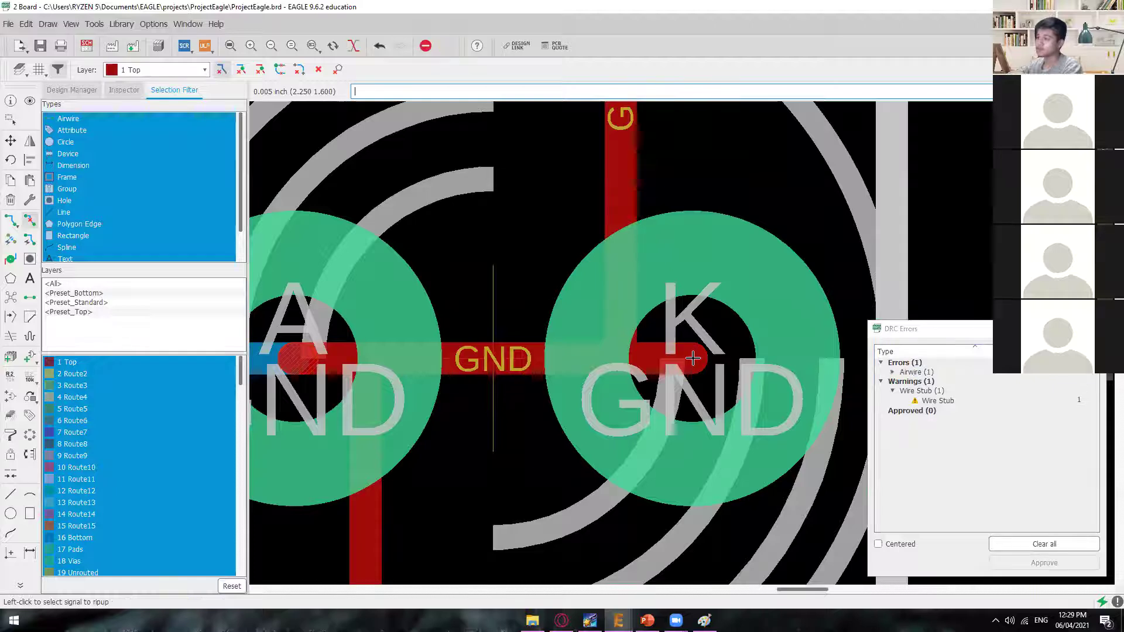
- Examine the end of the GND trace inside D2's K pad with the Ripup tool kept ready
{"action": "scroll", "coordinate": [689, 365], "scroll_direction": "up", "scroll_amount": 3}
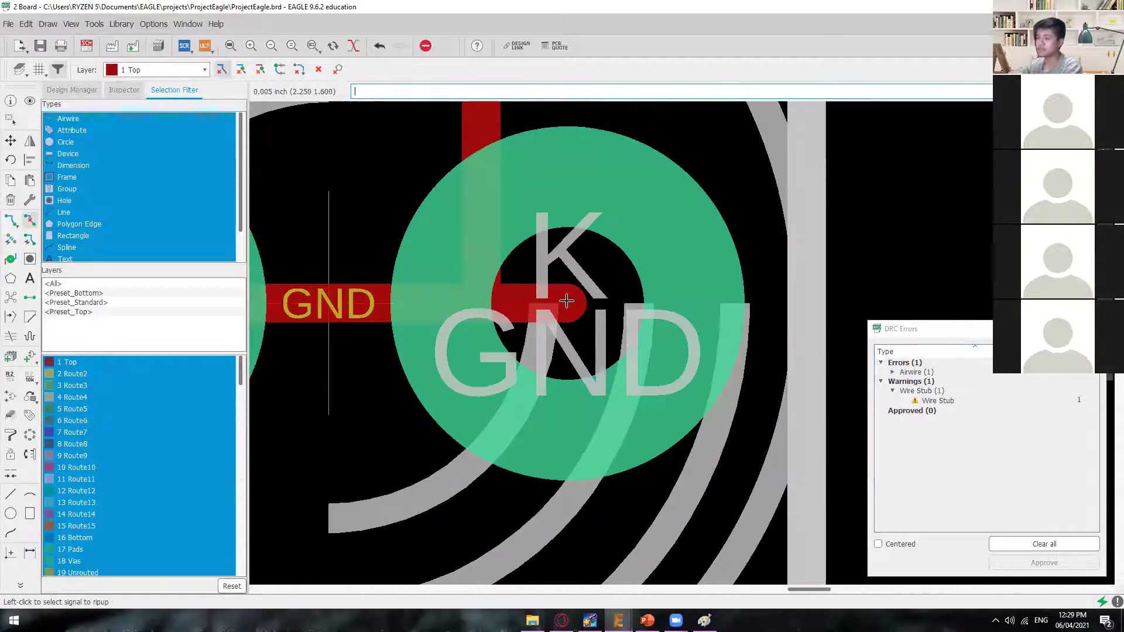
{"action": "scroll", "coordinate": [567, 297], "scroll_direction": "up", "scroll_amount": 3}
{"action": "scroll", "coordinate": [608, 345], "scroll_direction": "down", "scroll_amount": 3}
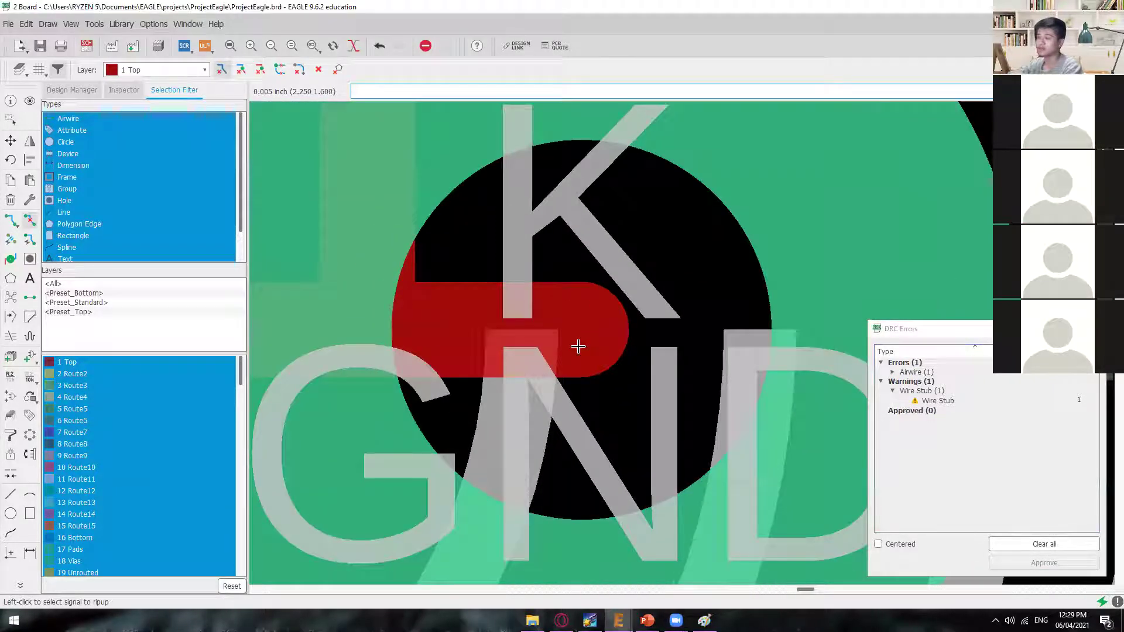
{"action": "scroll", "coordinate": [550, 321], "scroll_direction": "up", "scroll_amount": 2}
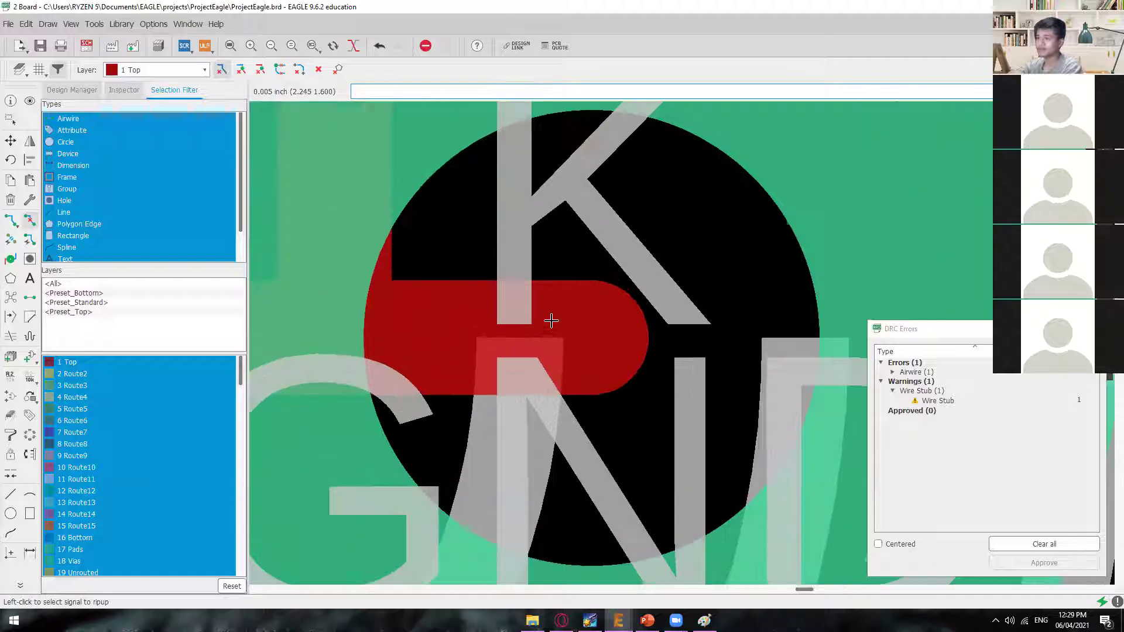
{"action": "scroll", "coordinate": [532, 326], "scroll_direction": "down", "scroll_amount": 3}
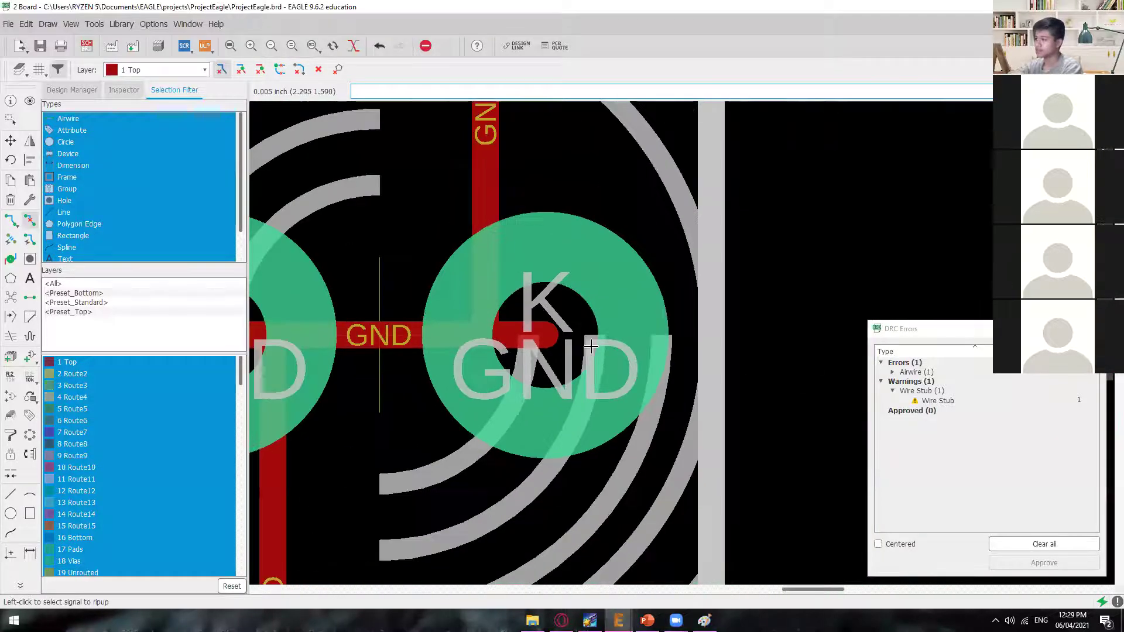
{"action": "left_click", "coordinate": [29, 222]}
{"action": "scroll", "coordinate": [588, 338], "scroll_direction": "up", "scroll_amount": 5}
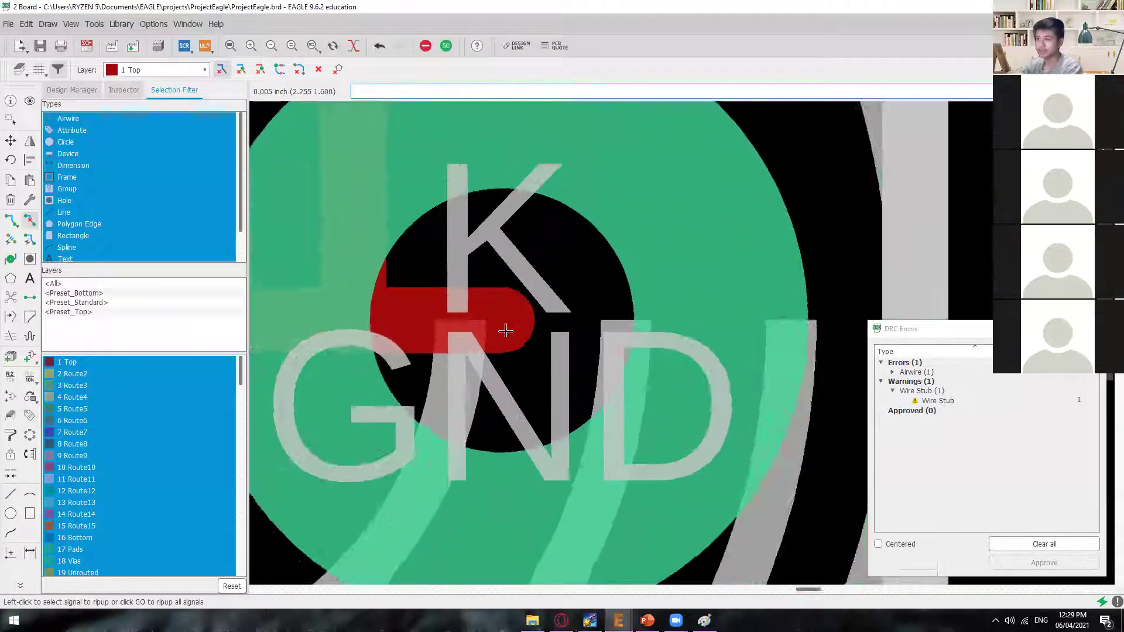
{"action": "scroll", "coordinate": [445, 340], "scroll_direction": "down", "scroll_amount": 4}
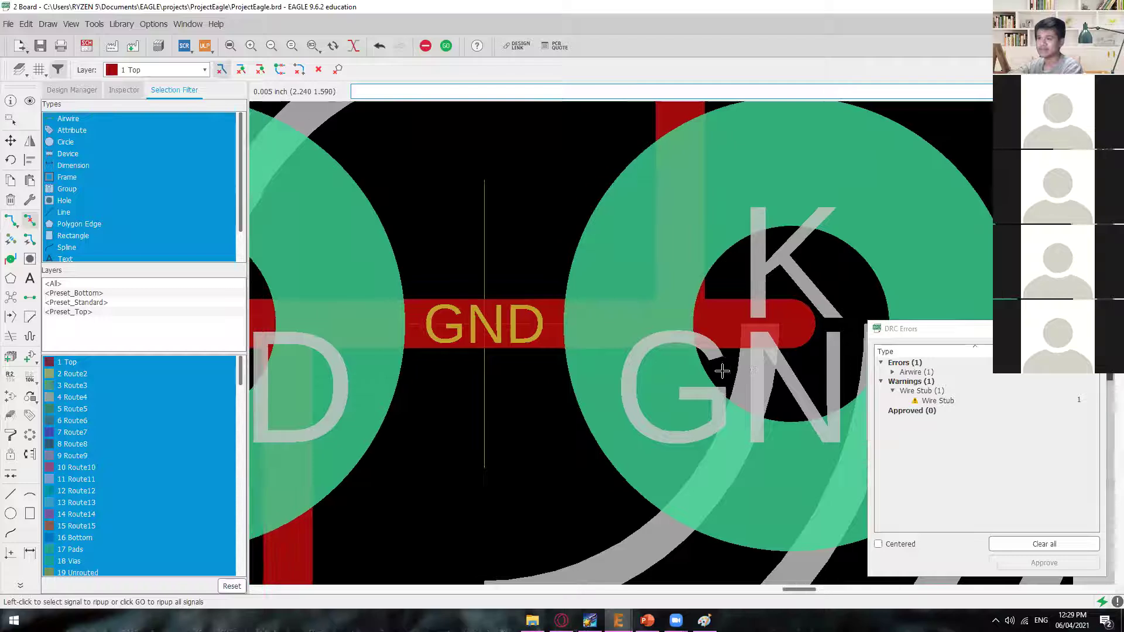
- Locate the other Wire Stub warning at D2's A pad and rip up the flagged GND stub
{"action": "left_click", "coordinate": [942, 402]}
{"action": "scroll", "coordinate": [695, 345], "scroll_direction": "up", "scroll_amount": 3}
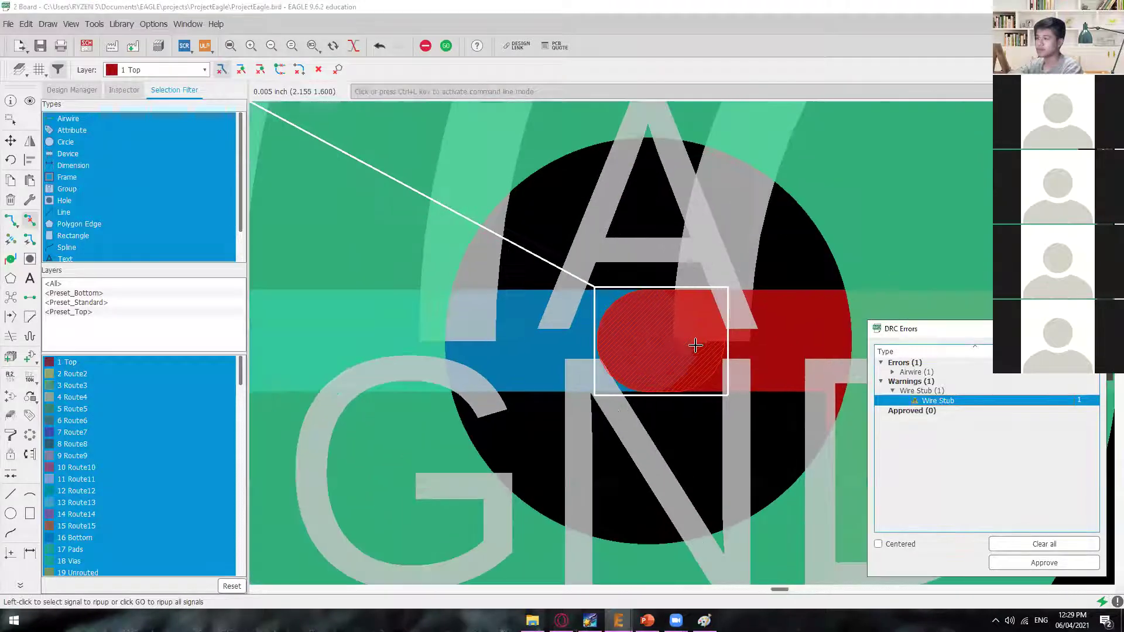
{"action": "scroll", "coordinate": [664, 344], "scroll_direction": "up", "scroll_amount": 2}
{"action": "left_click", "coordinate": [29, 222]}
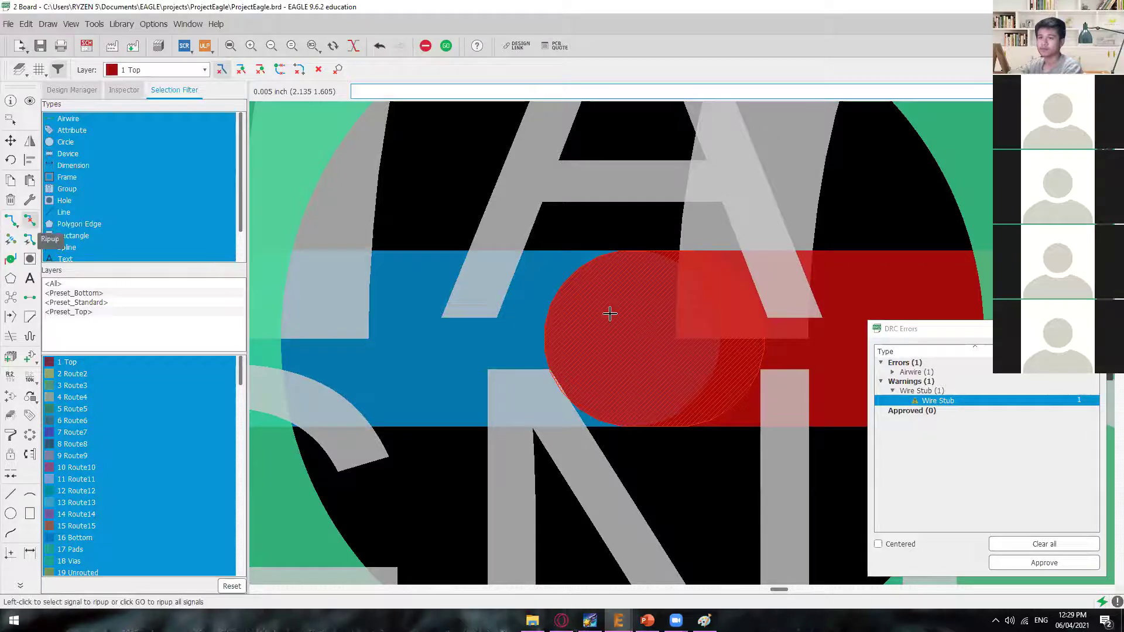
{"action": "left_click", "coordinate": [642, 334]}
{"action": "scroll", "coordinate": [686, 371], "scroll_direction": "down", "scroll_amount": 5}
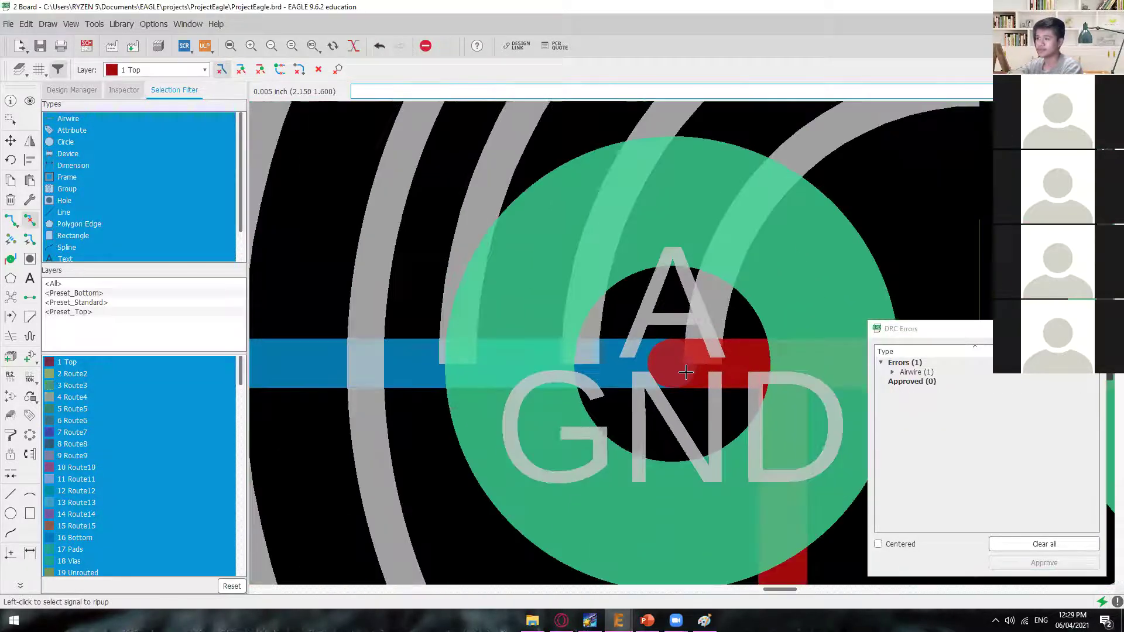
- Expand the Airwire error in the DRC results and examine its location inside D2's A pad
{"action": "double_click", "coordinate": [913, 373]}
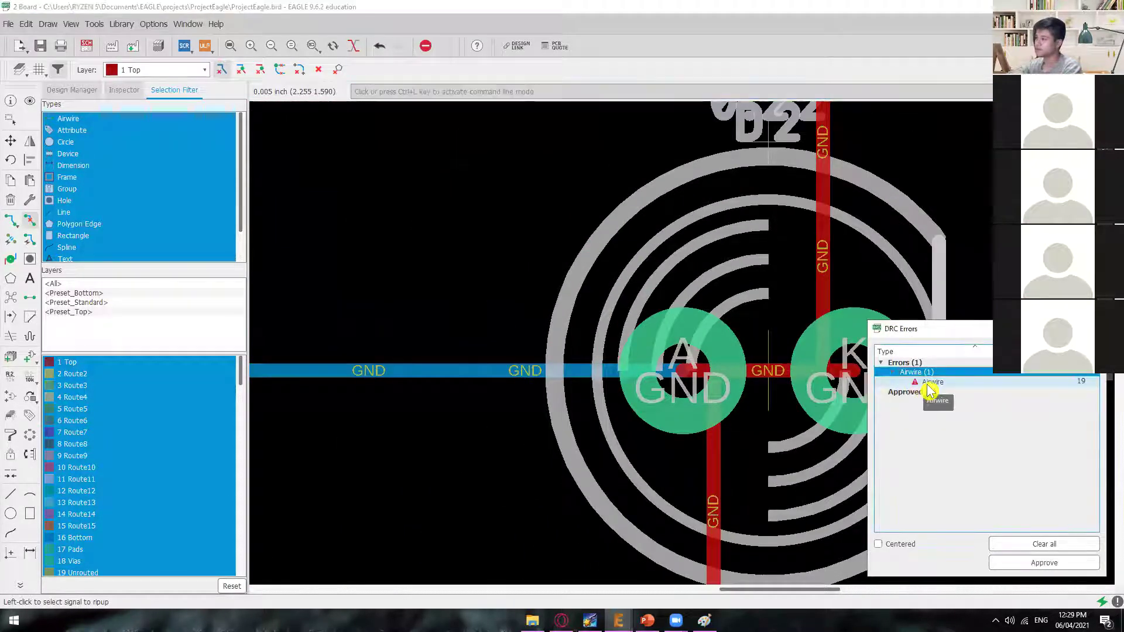
{"action": "left_click", "coordinate": [930, 383]}
{"action": "scroll", "coordinate": [736, 347], "scroll_direction": "up", "scroll_amount": 8}
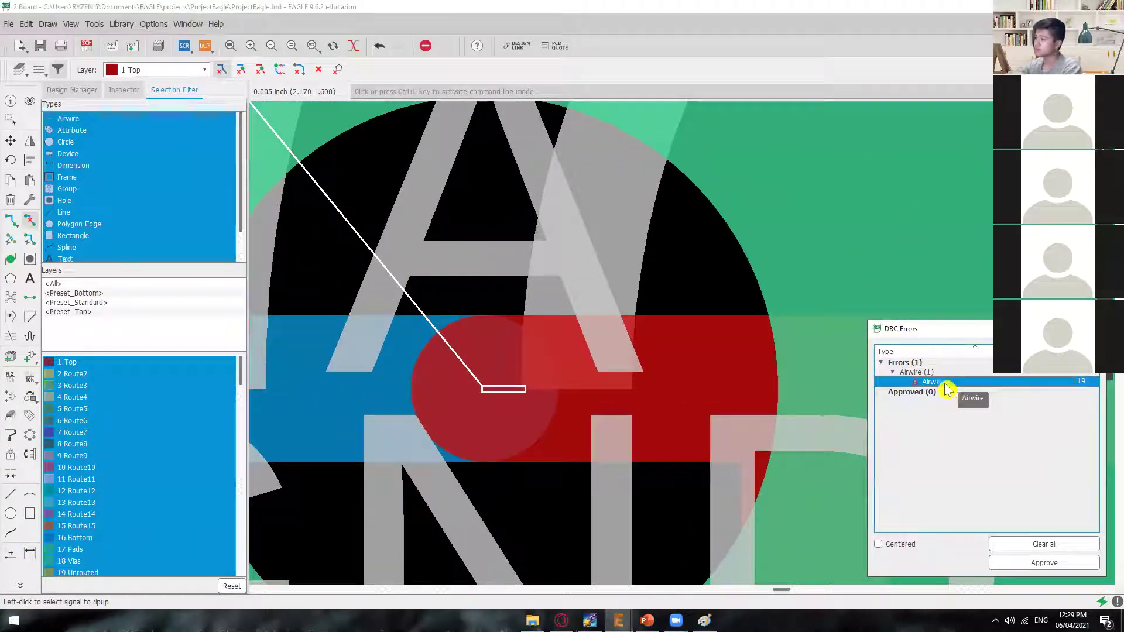
{"action": "left_click", "coordinate": [932, 384]}
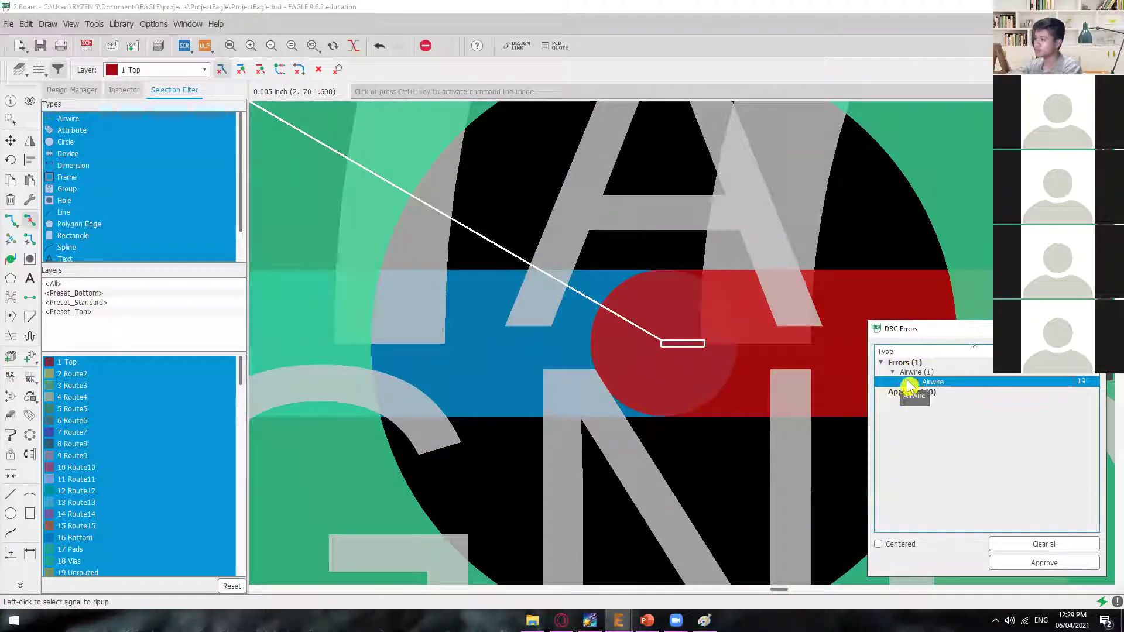
{"action": "scroll", "coordinate": [644, 386], "scroll_direction": "down", "scroll_amount": 5}
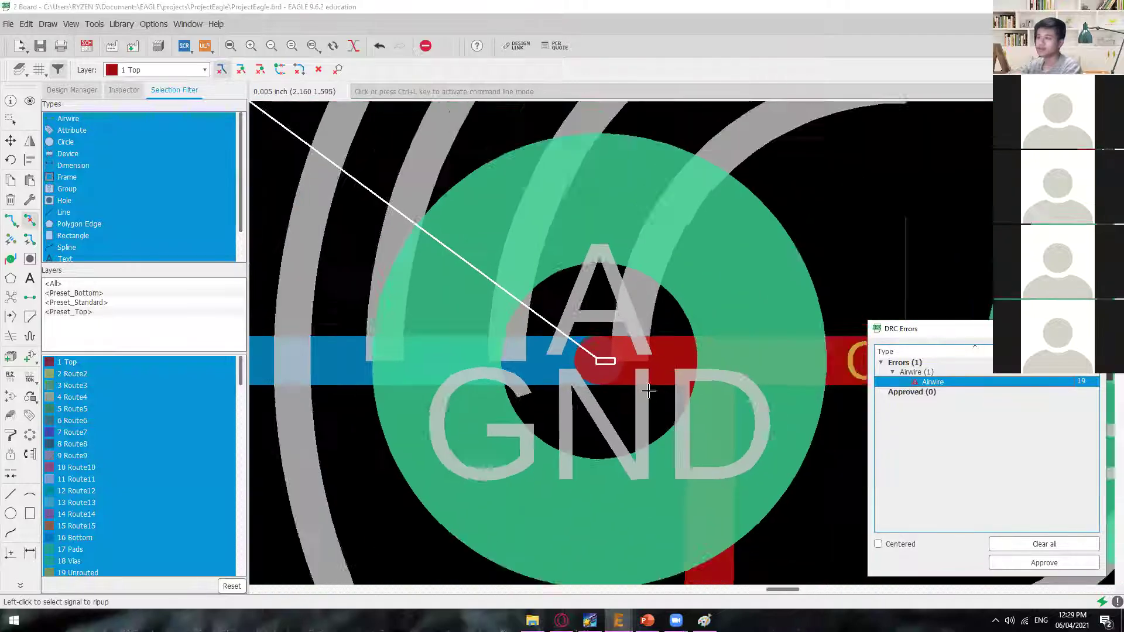
{"action": "scroll", "coordinate": [660, 389], "scroll_direction": "down", "scroll_amount": 3}
{"action": "scroll", "coordinate": [711, 376], "scroll_direction": "up", "scroll_amount": 2}
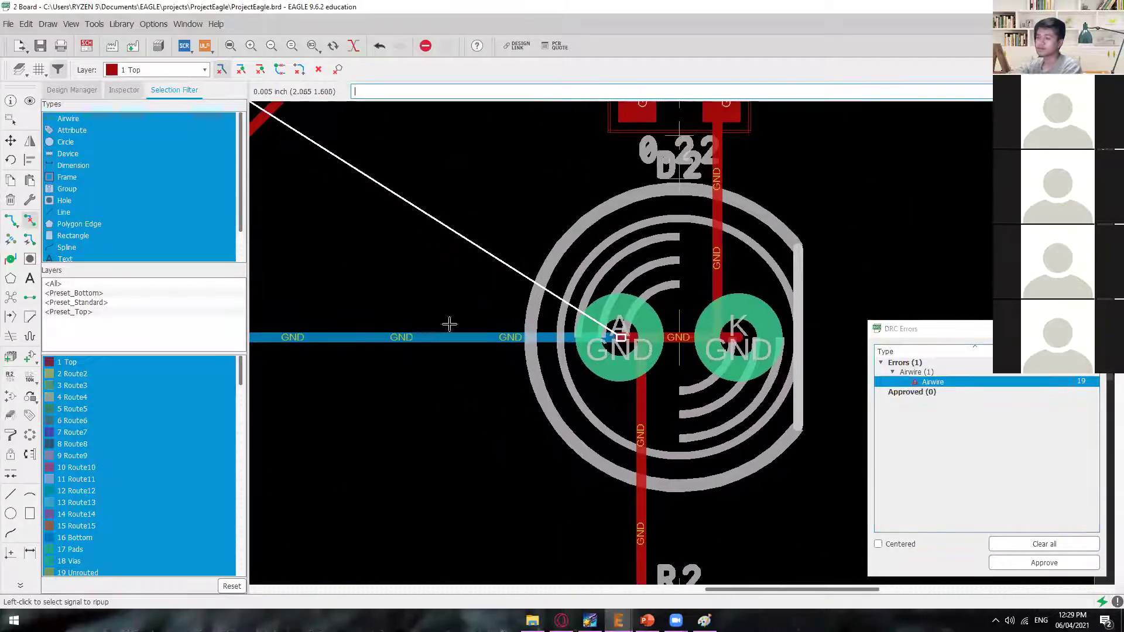
{"action": "scroll", "coordinate": [624, 334], "scroll_direction": "up", "scroll_amount": 6}
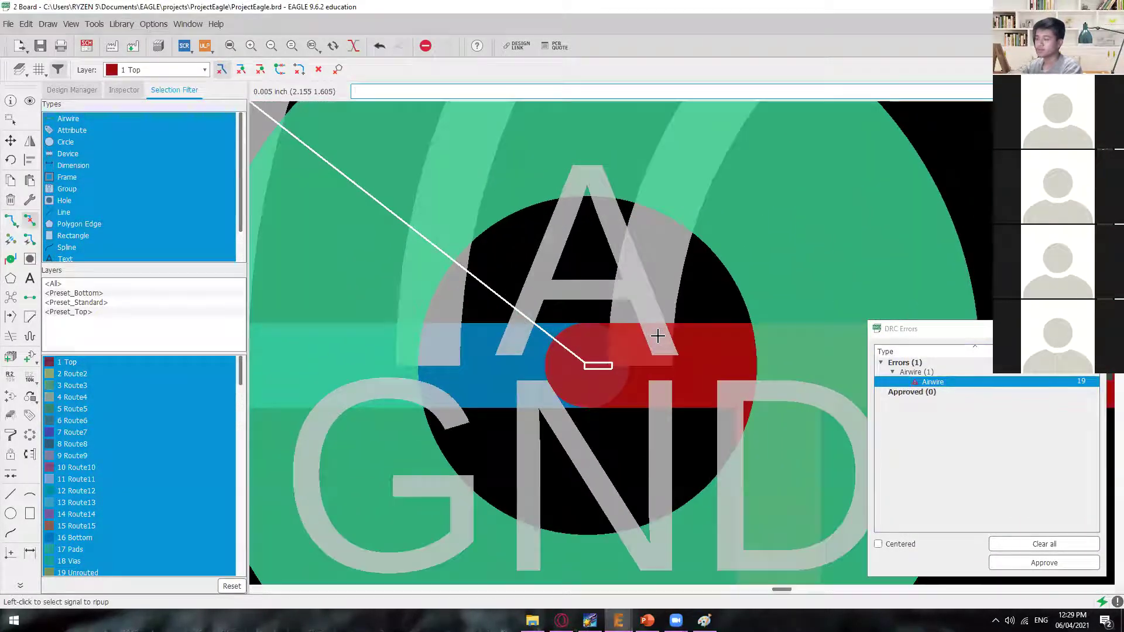
- Rip up the short GND segment in D2's A pad and route its airwire again on the Top layer
{"action": "left_click", "coordinate": [616, 368]}
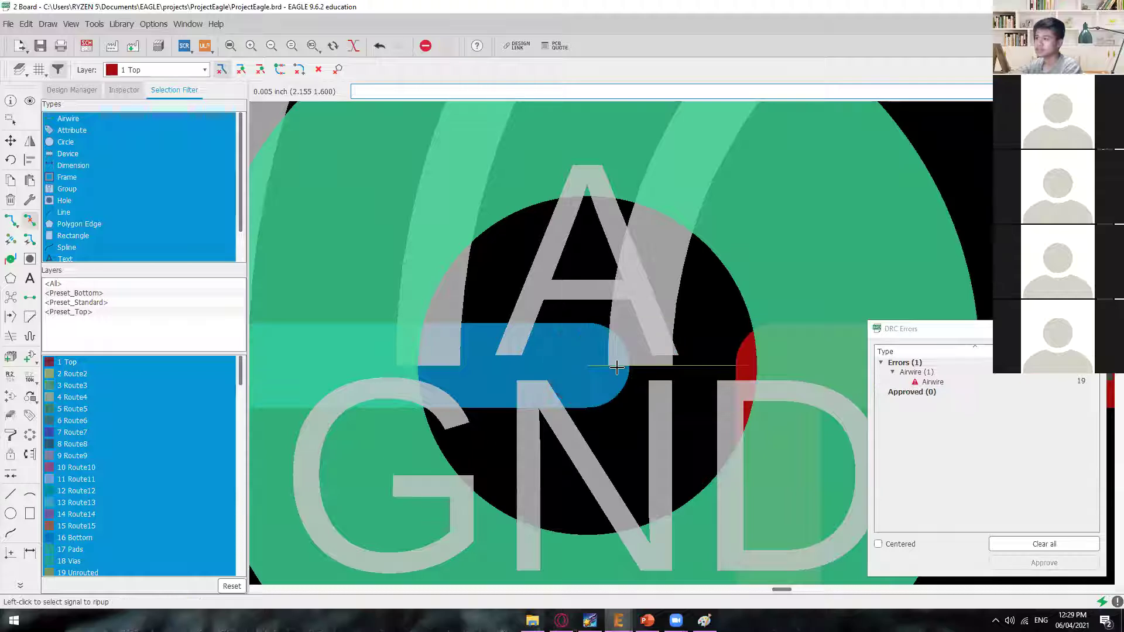
{"action": "left_click", "coordinate": [11, 220]}
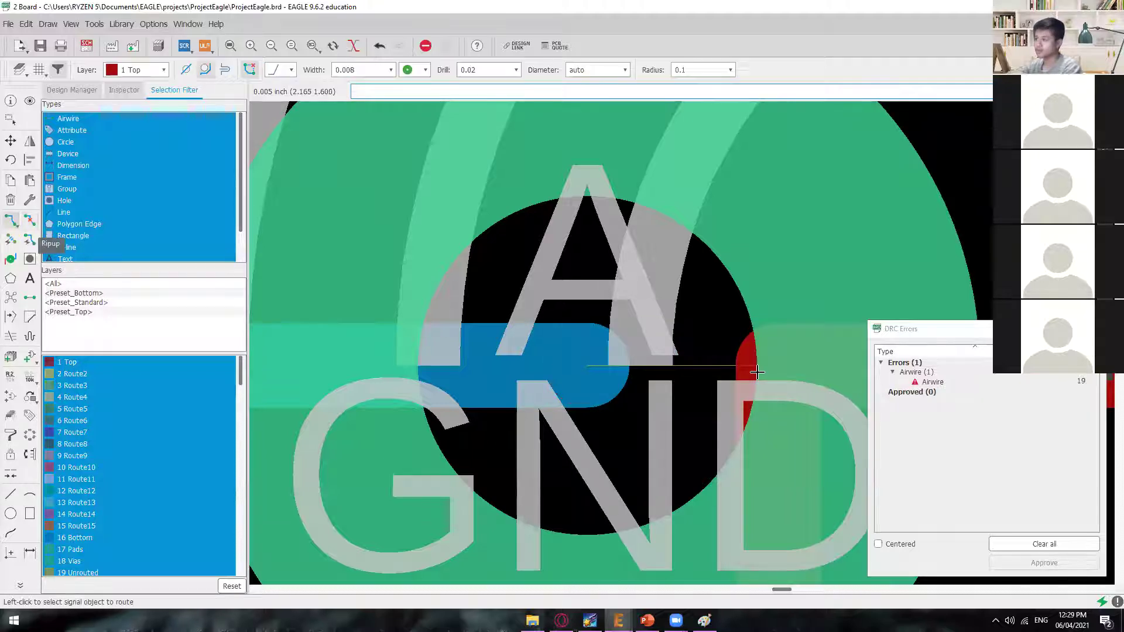
{"action": "left_click", "coordinate": [679, 367]}
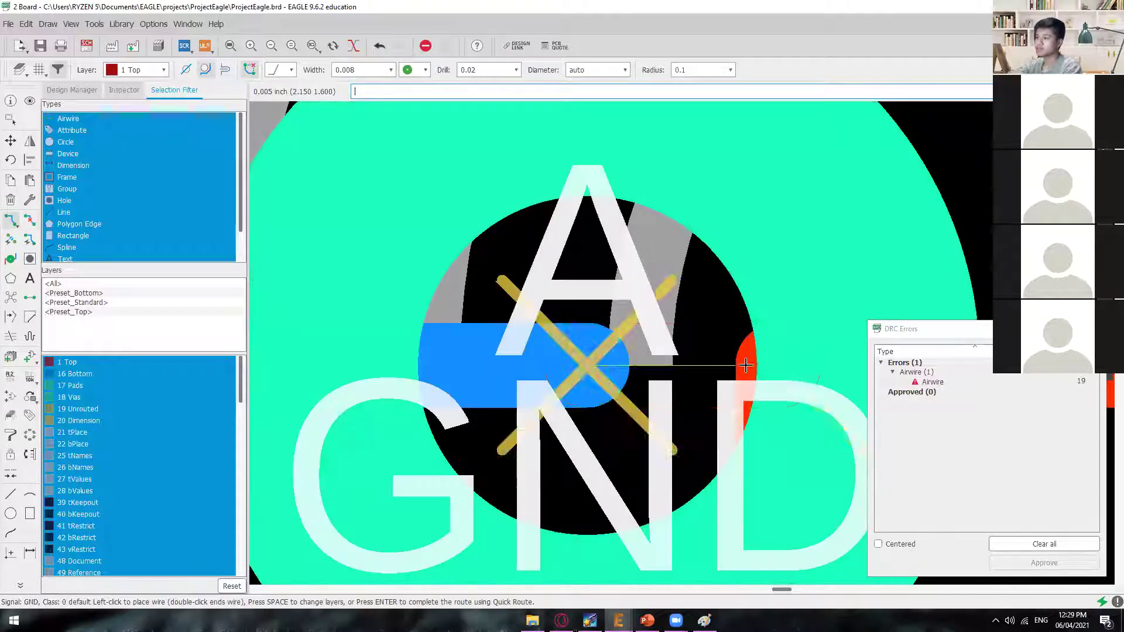
{"action": "left_click", "coordinate": [752, 366]}
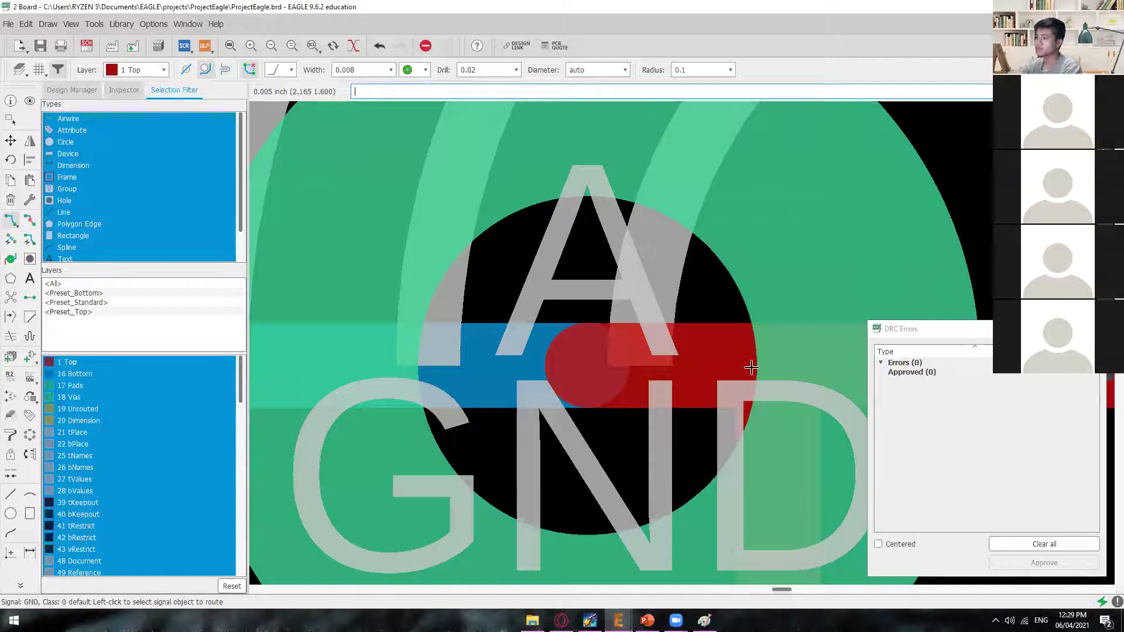
- Close the DRC error list and look over the routed board, including the traces around R4 and the power jack
{"action": "scroll", "coordinate": [731, 383], "scroll_direction": "down", "scroll_amount": 3}
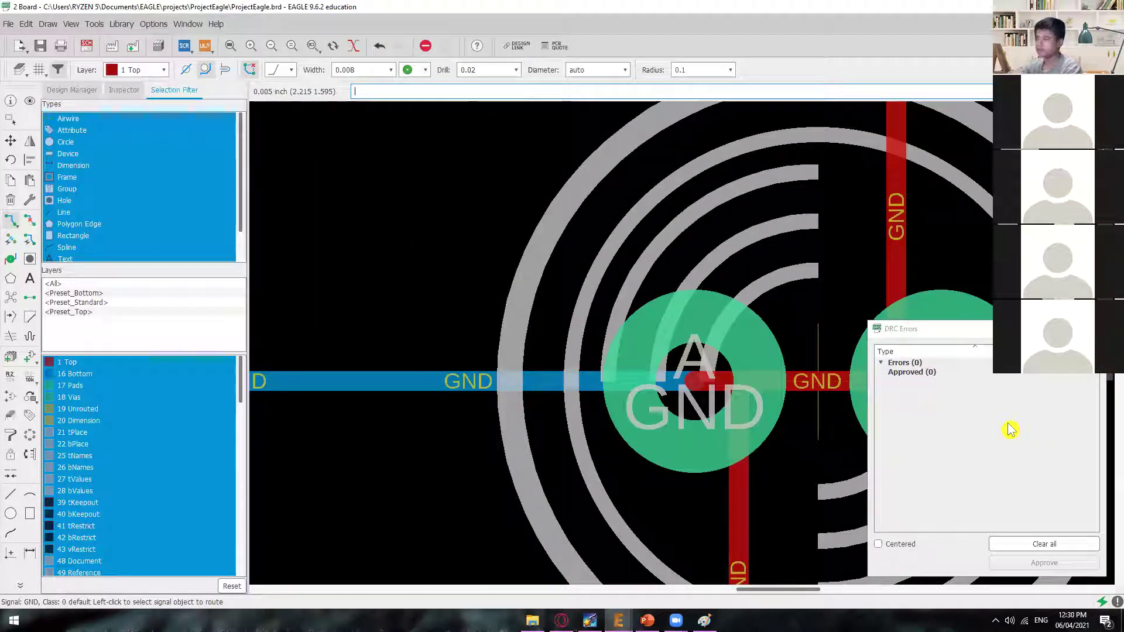
{"action": "left_click", "coordinate": [1093, 329]}
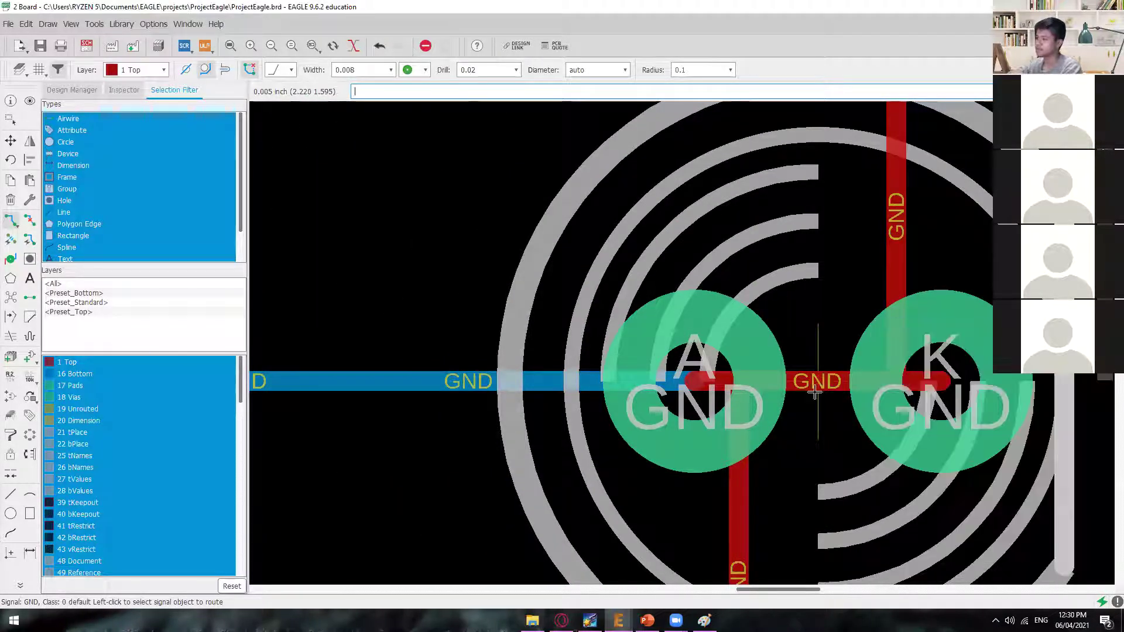
{"action": "scroll", "coordinate": [702, 396], "scroll_direction": "down", "scroll_amount": 12}
{"action": "scroll", "coordinate": [556, 414], "scroll_direction": "down", "scroll_amount": 3}
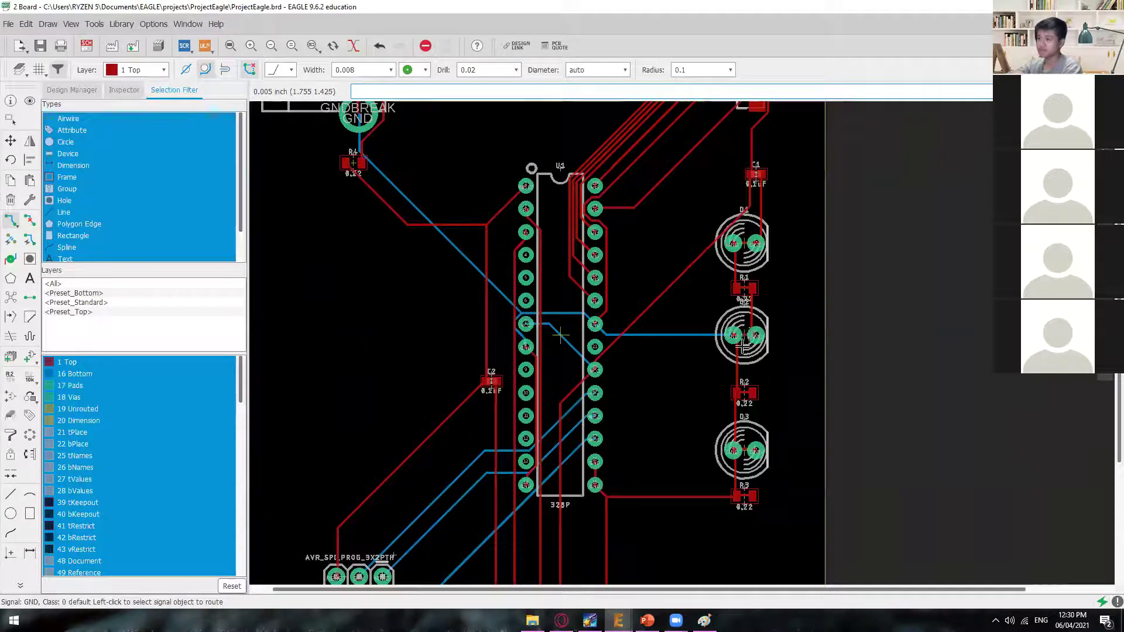
{"action": "key", "text": "alt+Tab"}
{"action": "key", "text": "alt+Tab"}
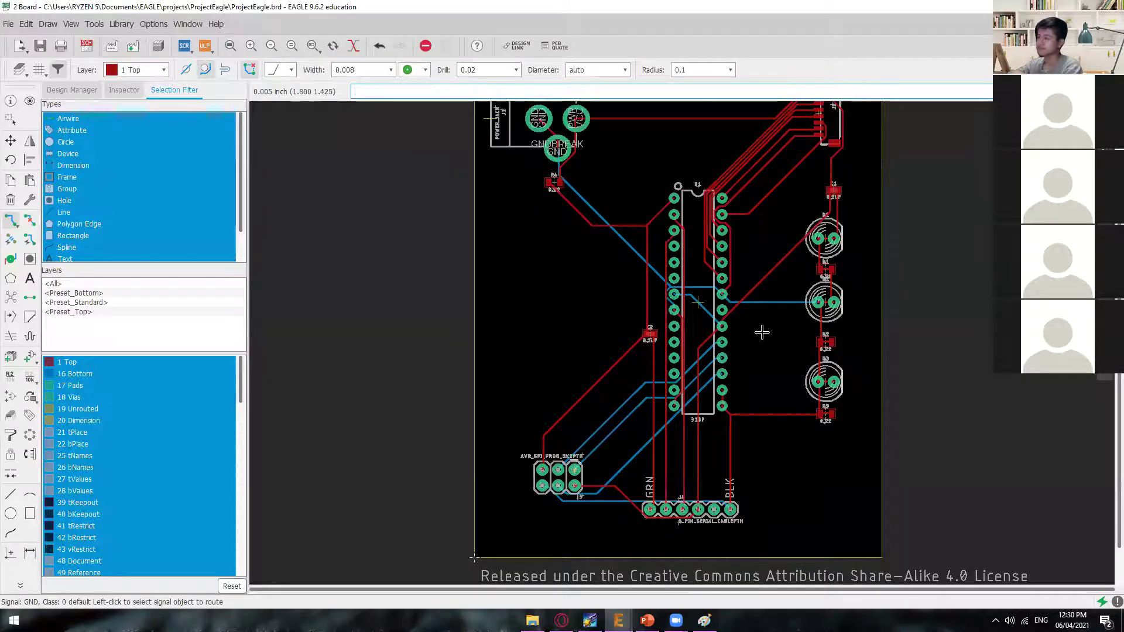
{"action": "middle_click_drag", "start_coordinate": [757, 339], "coordinate": [765, 422]}
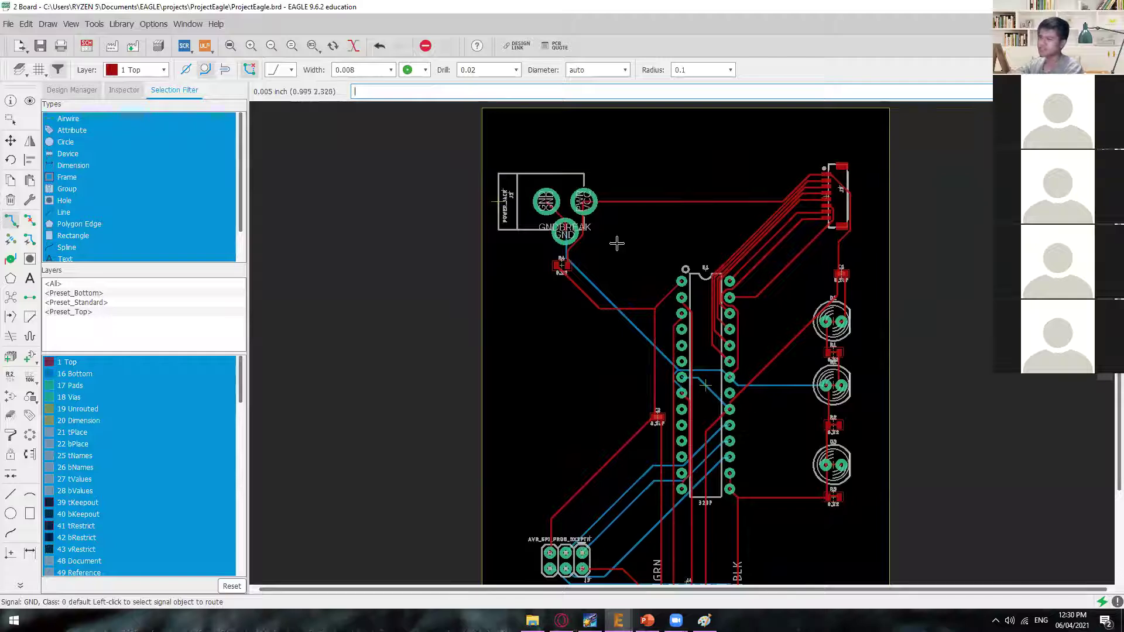
{"action": "scroll", "coordinate": [574, 217], "scroll_direction": "up", "scroll_amount": 5}
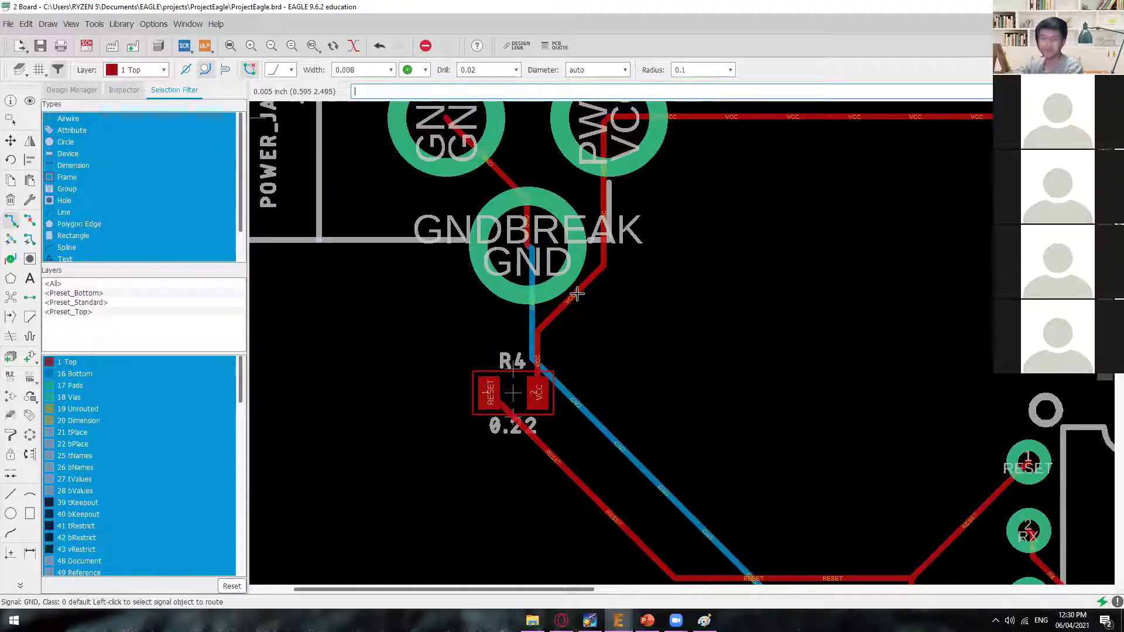
- Switch to PowerPoint and review the slides on manual routing, the Autorouter setup and the Result of AutoRoute
{"action": "scroll", "coordinate": [594, 303], "scroll_direction": "down", "scroll_amount": 4}
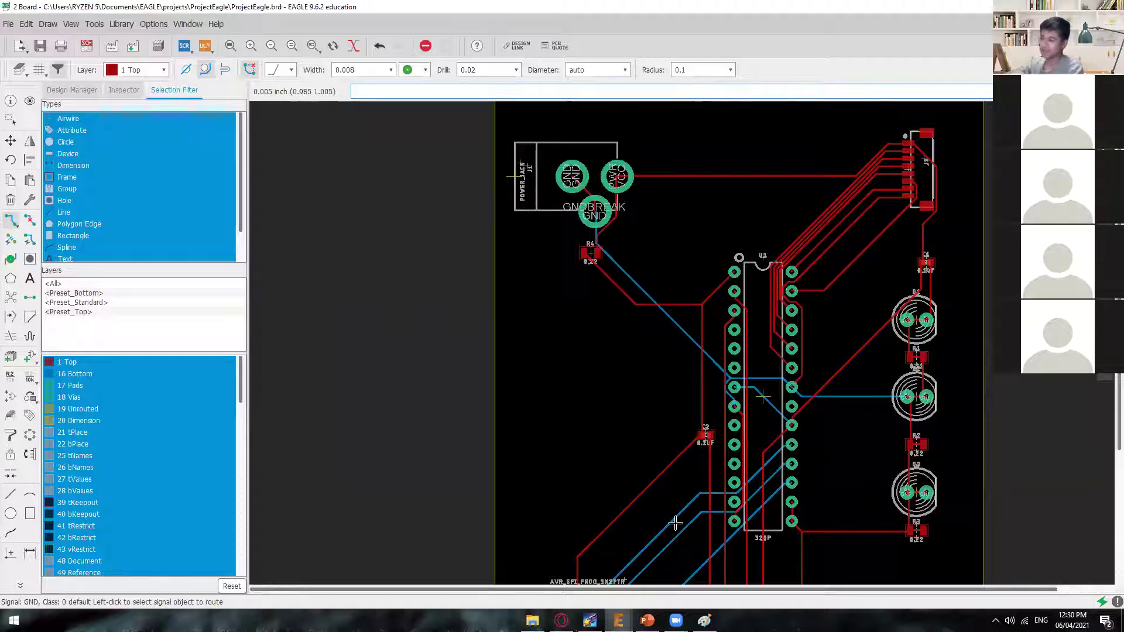
{"action": "left_click", "coordinate": [647, 617]}
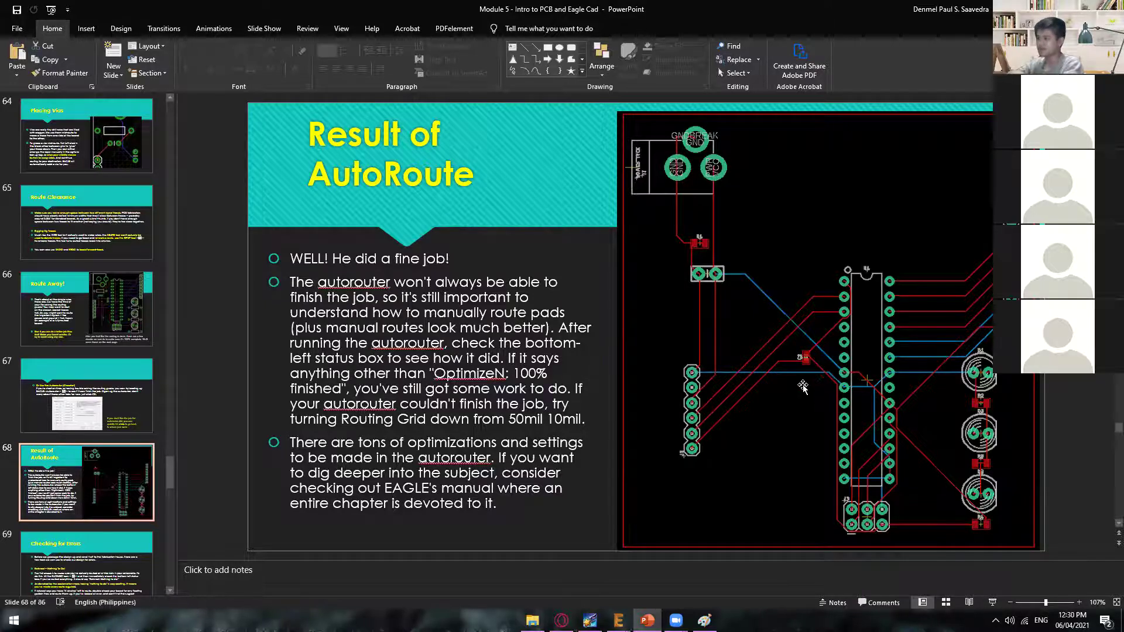
{"action": "scroll", "coordinate": [762, 356], "scroll_direction": "up", "scroll_amount": 4}
{"action": "scroll", "coordinate": [765, 372], "scroll_direction": "down", "scroll_amount": 2}
{"action": "scroll", "coordinate": [763, 372], "scroll_direction": "down", "scroll_amount": 1}
{"action": "scroll", "coordinate": [762, 372], "scroll_direction": "up", "scroll_amount": 1}
{"action": "left_click", "coordinate": [107, 365]}
{"action": "left_click", "coordinate": [105, 351]}
{"action": "left_click", "coordinate": [101, 265]}
{"action": "left_click", "coordinate": [103, 439]}
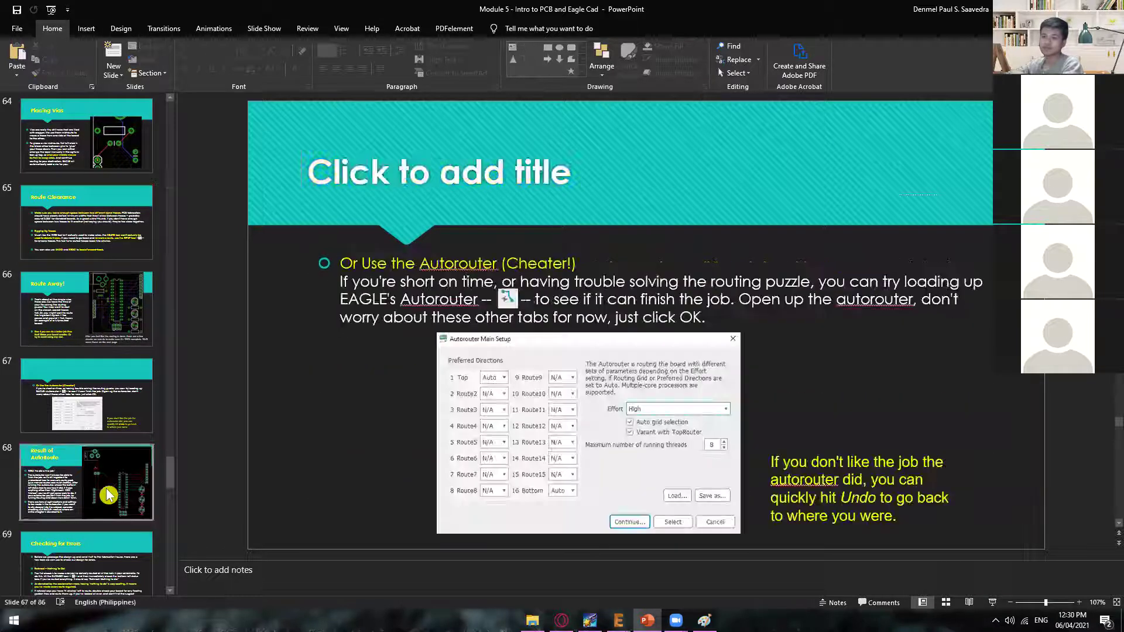
{"action": "left_click", "coordinate": [107, 495]}
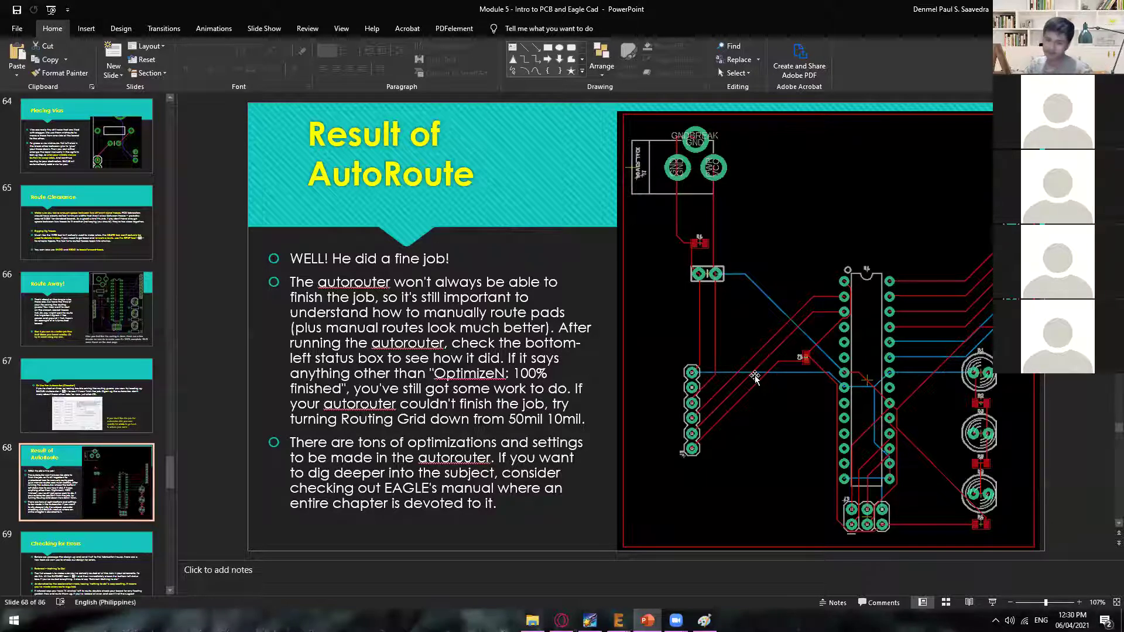
- Switch back to the EAGLE board and examine the routed traces between connector J2 and U1
{"action": "mouse_move", "coordinate": [618, 620]}
{"action": "left_click", "coordinate": [620, 563]}
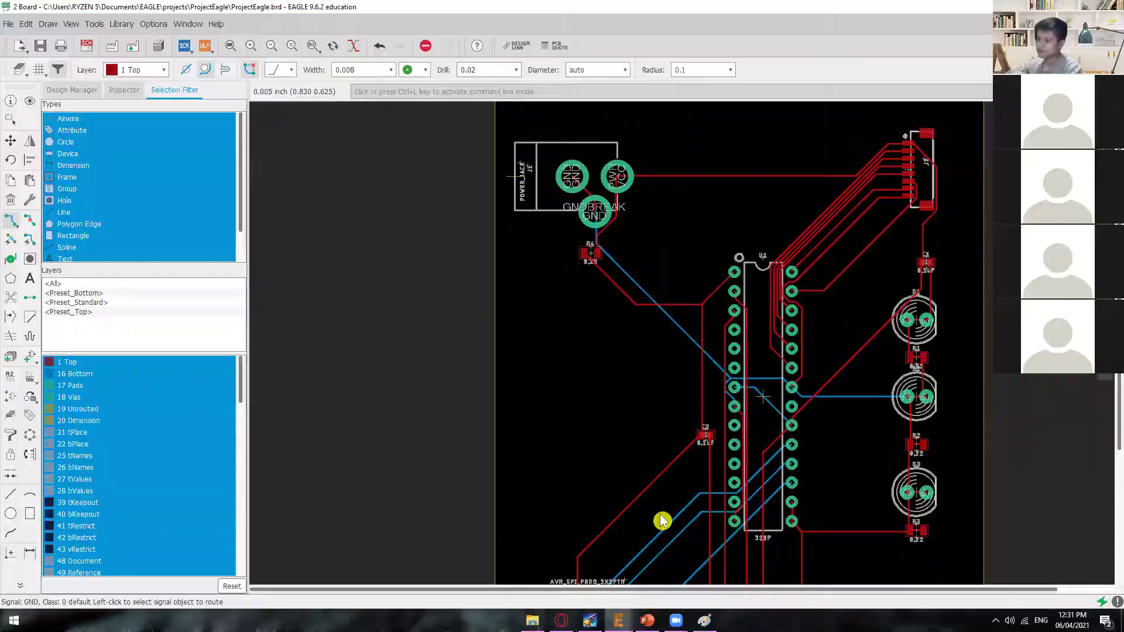
{"action": "scroll", "coordinate": [877, 169], "scroll_direction": "up", "scroll_amount": 3}
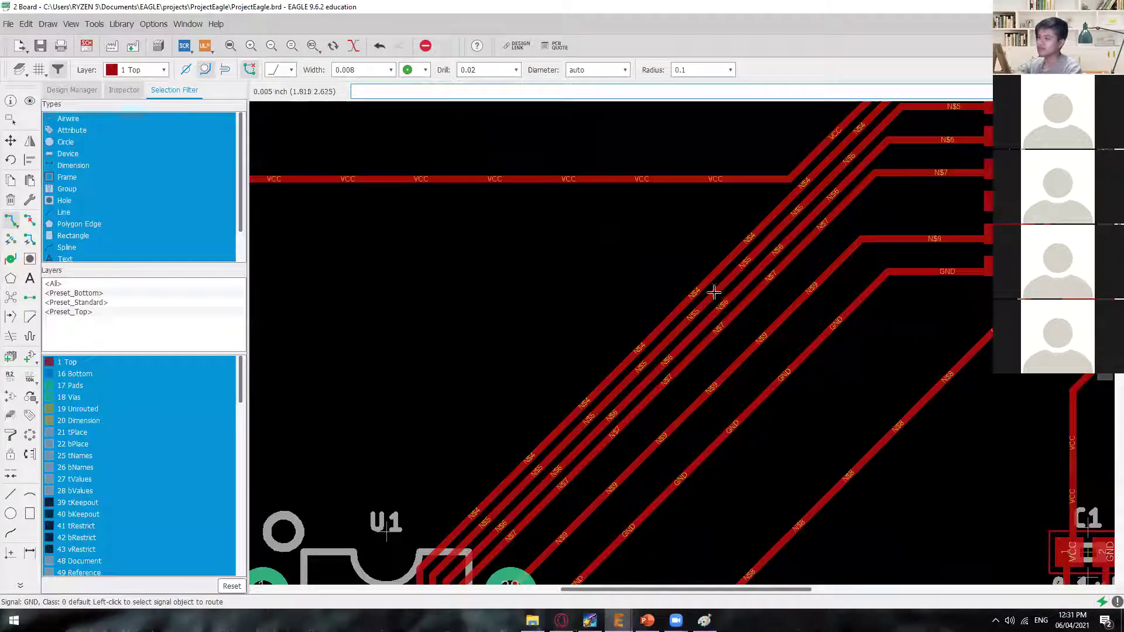
{"action": "scroll", "coordinate": [683, 313], "scroll_direction": "down", "scroll_amount": 5}
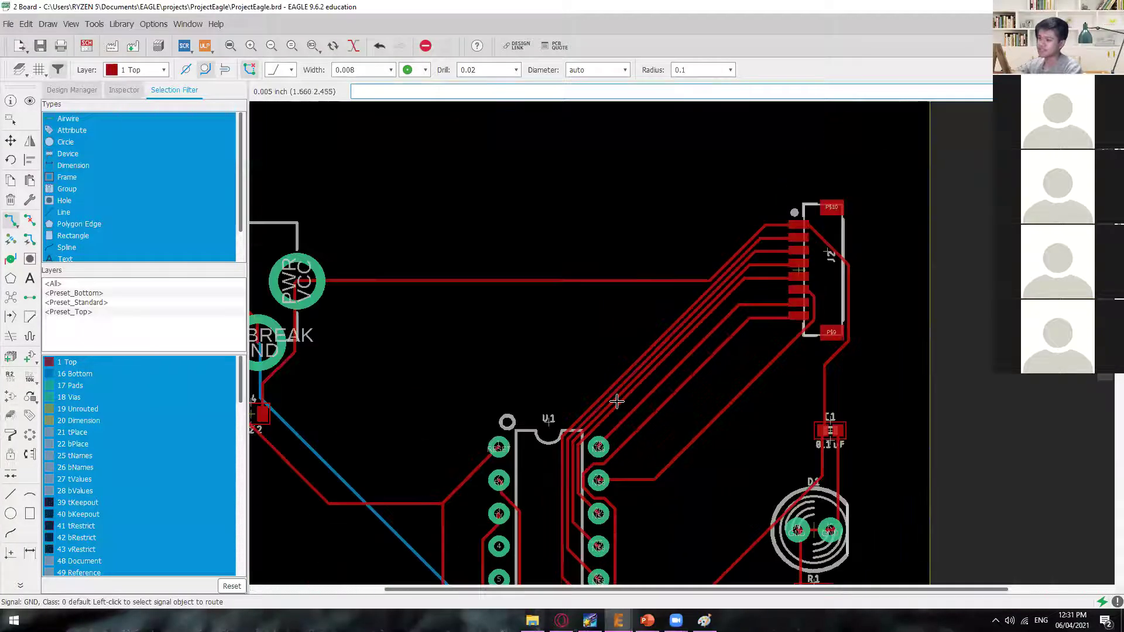
{"action": "scroll", "coordinate": [707, 379], "scroll_direction": "down", "scroll_amount": 2}
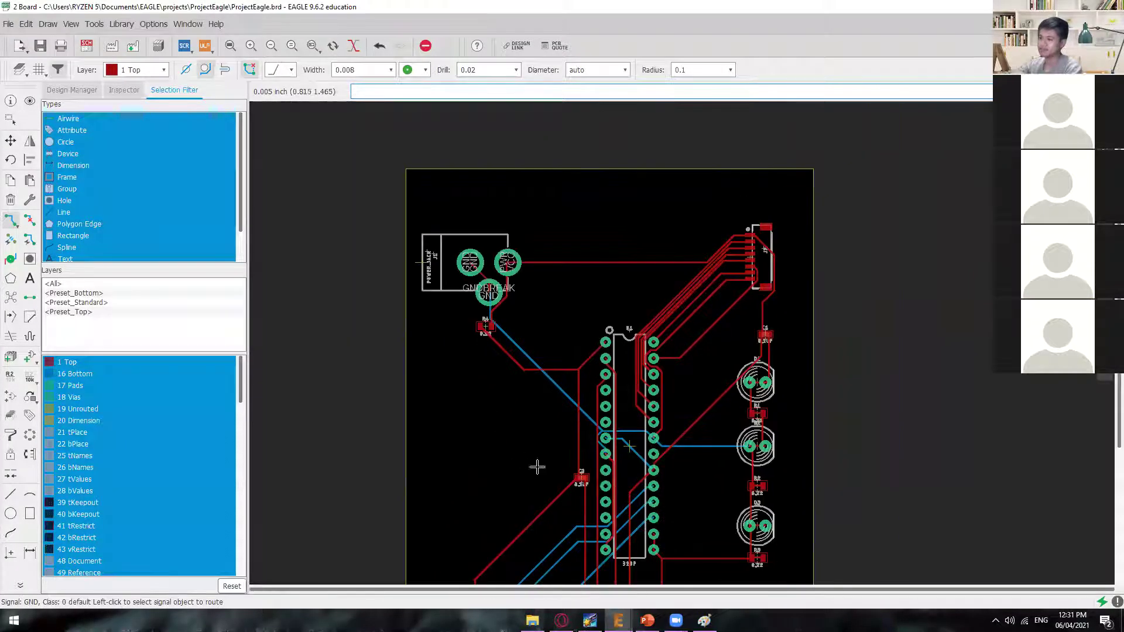
{"action": "middle_click_drag", "start_coordinate": [537, 467], "coordinate": [547, 307]}
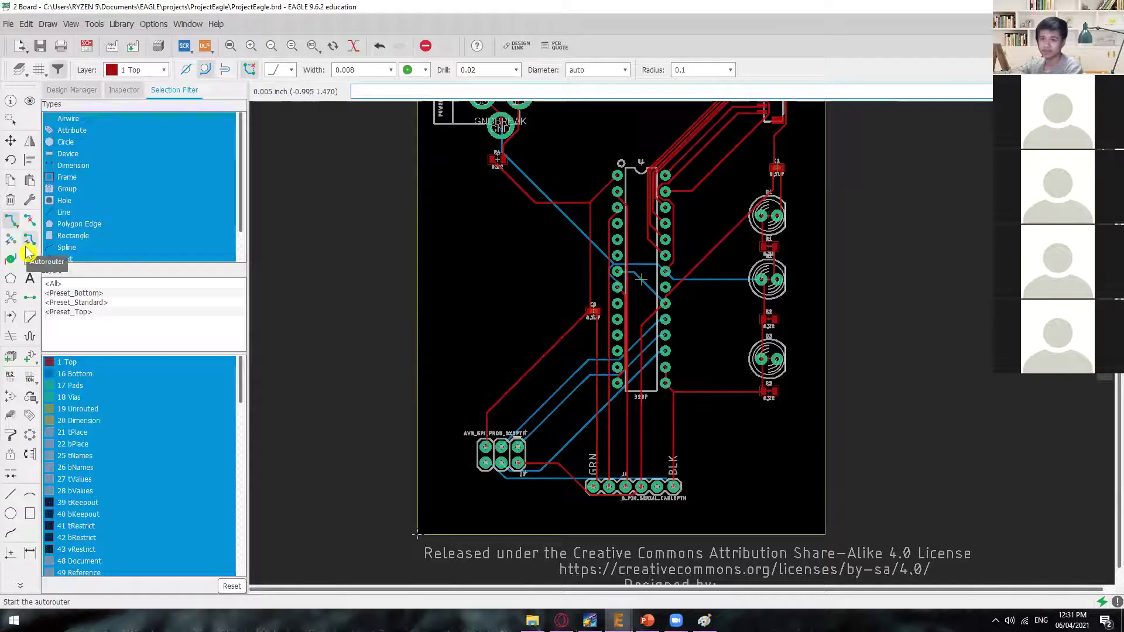
{"action": "scroll", "coordinate": [667, 173], "scroll_direction": "up", "scroll_amount": 3}
{"action": "scroll", "coordinate": [695, 266], "scroll_direction": "up", "scroll_amount": 6}
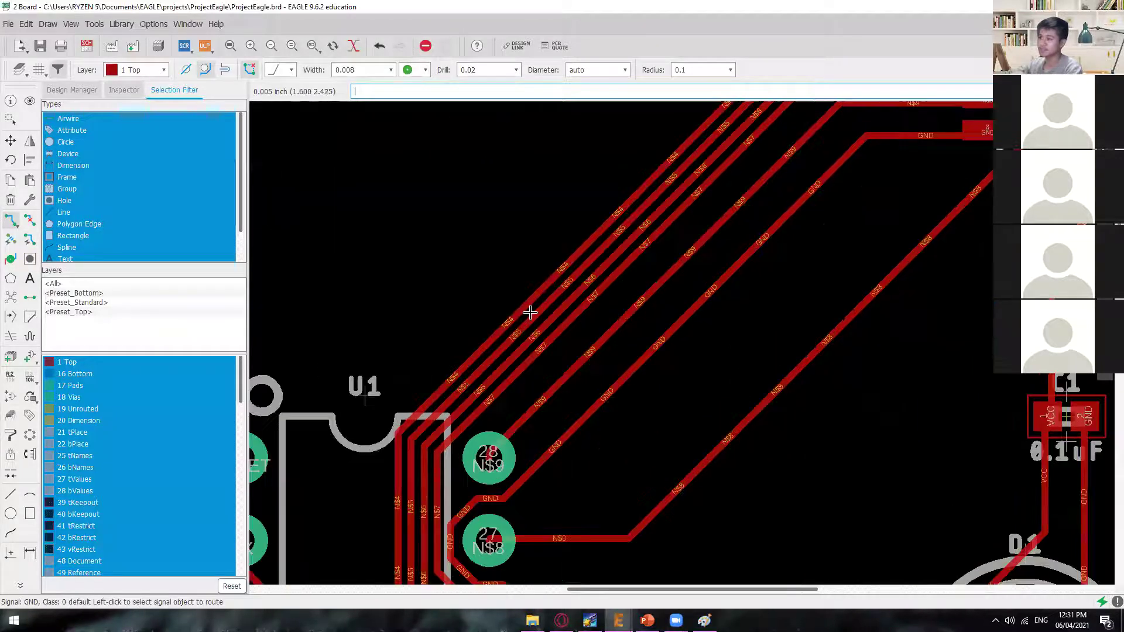
{"action": "scroll", "coordinate": [529, 314], "scroll_direction": "down", "scroll_amount": 8}
{"action": "scroll", "coordinate": [568, 262], "scroll_direction": "left", "scroll_amount": 3, "text": "shift"}
{"action": "scroll", "coordinate": [580, 263], "scroll_direction": "down", "scroll_amount": 4, "text": "ctrl"}
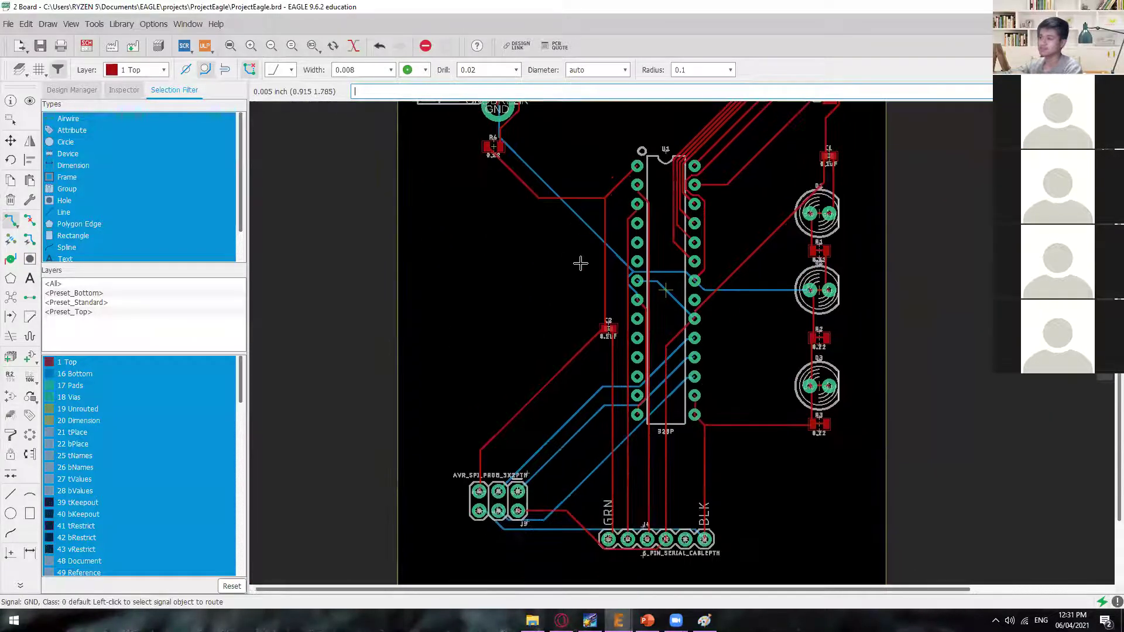
- Examine the traces running from headers J3 and J4 to U1's lower pins
{"action": "scroll", "coordinate": [760, 388], "scroll_direction": "up", "scroll_amount": 4}
{"action": "scroll", "coordinate": [642, 326], "scroll_direction": "up", "scroll_amount": 1}
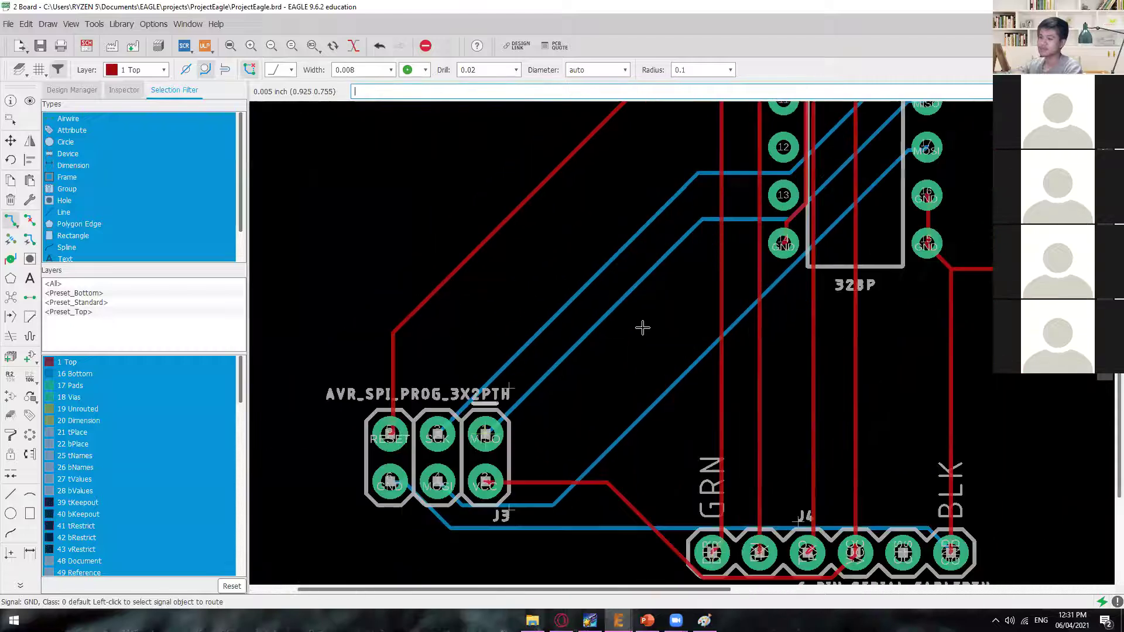
{"action": "scroll", "coordinate": [877, 262], "scroll_direction": "up", "scroll_amount": 2, "text": "ctrl"}
{"action": "scroll", "coordinate": [877, 262], "scroll_direction": "down", "scroll_amount": 5}
{"action": "scroll", "coordinate": [878, 353], "scroll_direction": "up", "scroll_amount": 4}
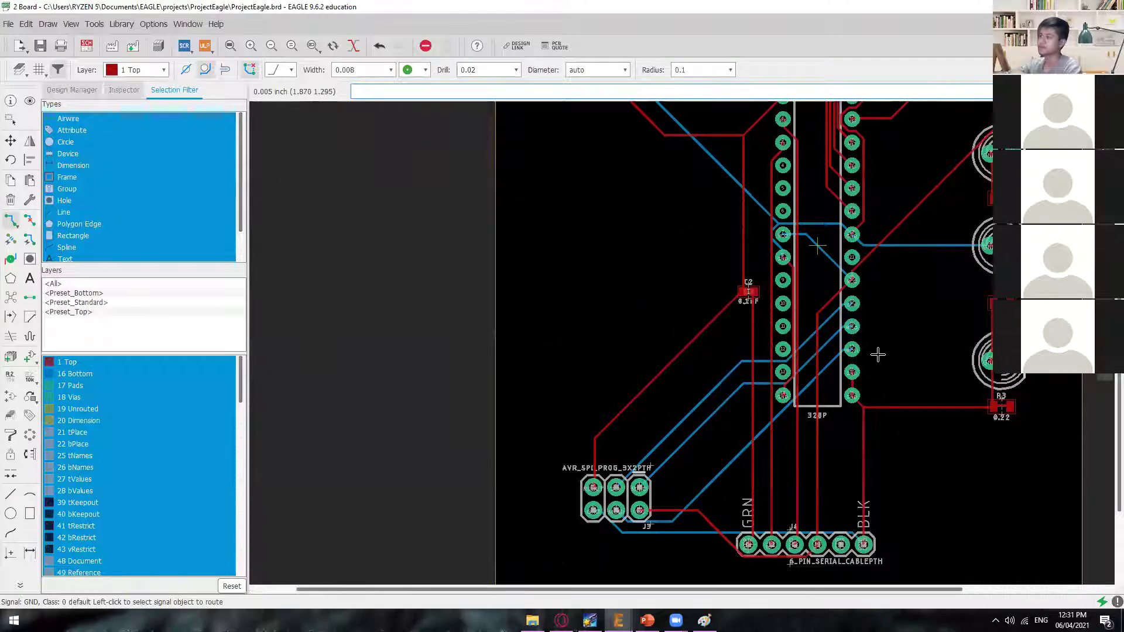
{"action": "scroll", "coordinate": [885, 308], "scroll_direction": "up", "scroll_amount": 2, "text": "ctrl"}
{"action": "scroll", "coordinate": [843, 340], "scroll_direction": "right", "scroll_amount": 1, "text": "shift"}
{"action": "scroll", "coordinate": [842, 341], "scroll_direction": "down", "scroll_amount": 5, "text": "ctrl"}
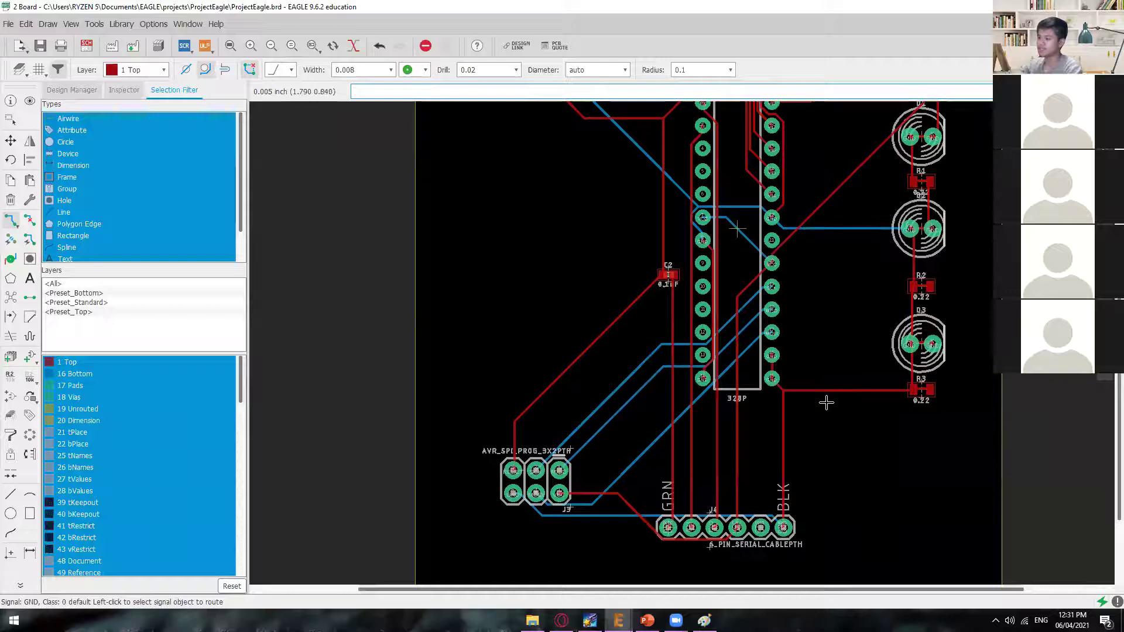
{"action": "scroll", "coordinate": [629, 445], "scroll_direction": "up", "scroll_amount": 4}
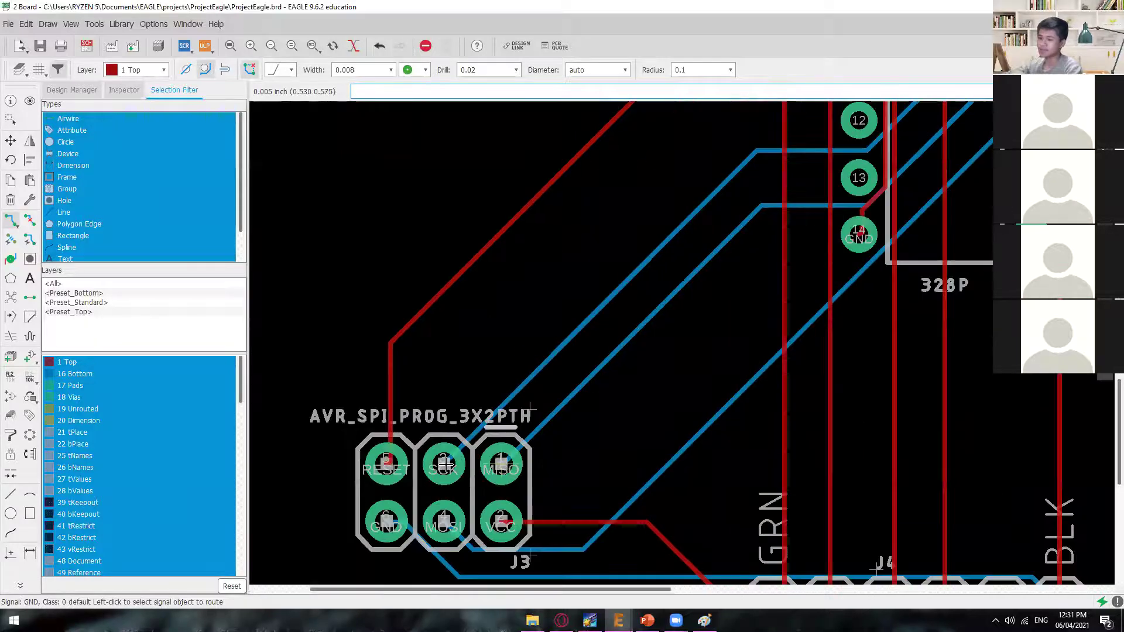
{"action": "scroll", "coordinate": [587, 415], "scroll_direction": "down", "scroll_amount": 2, "text": "ctrl"}
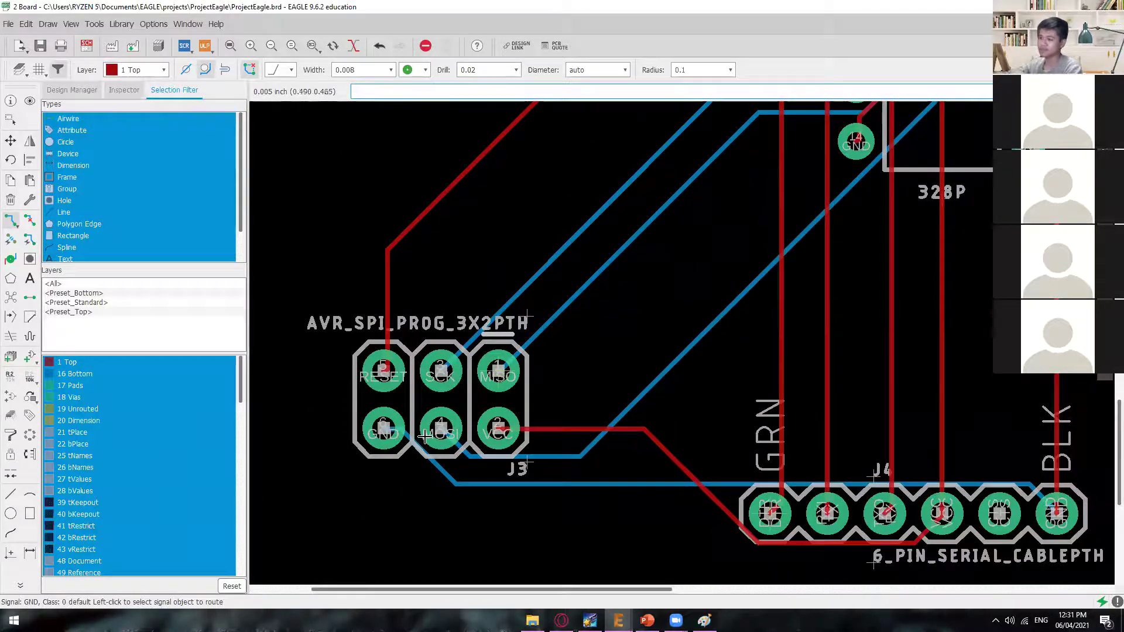
{"action": "scroll", "coordinate": [547, 398], "scroll_direction": "down", "scroll_amount": 5}
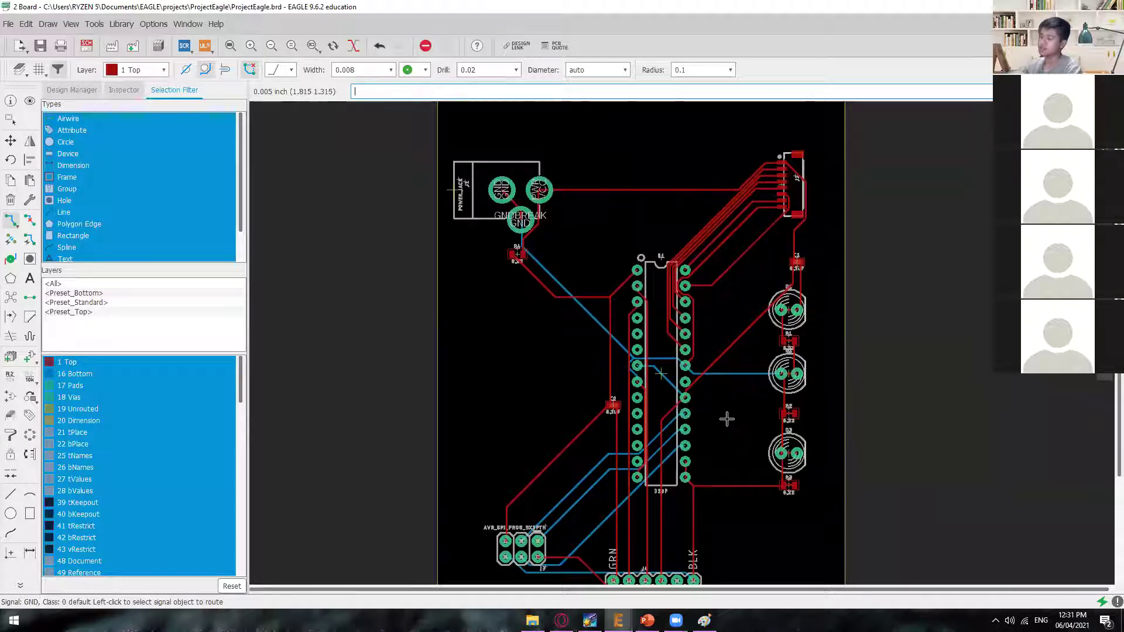
- Inspect the Bottom-layer SCK, MISO and MOSI traces up close between U1 and header J3
{"action": "scroll", "coordinate": [711, 421], "scroll_direction": "up", "scroll_amount": 2}
{"action": "scroll", "coordinate": [813, 313], "scroll_direction": "down", "scroll_amount": 3}
{"action": "scroll", "coordinate": [740, 348], "scroll_direction": "up", "scroll_amount": 6}
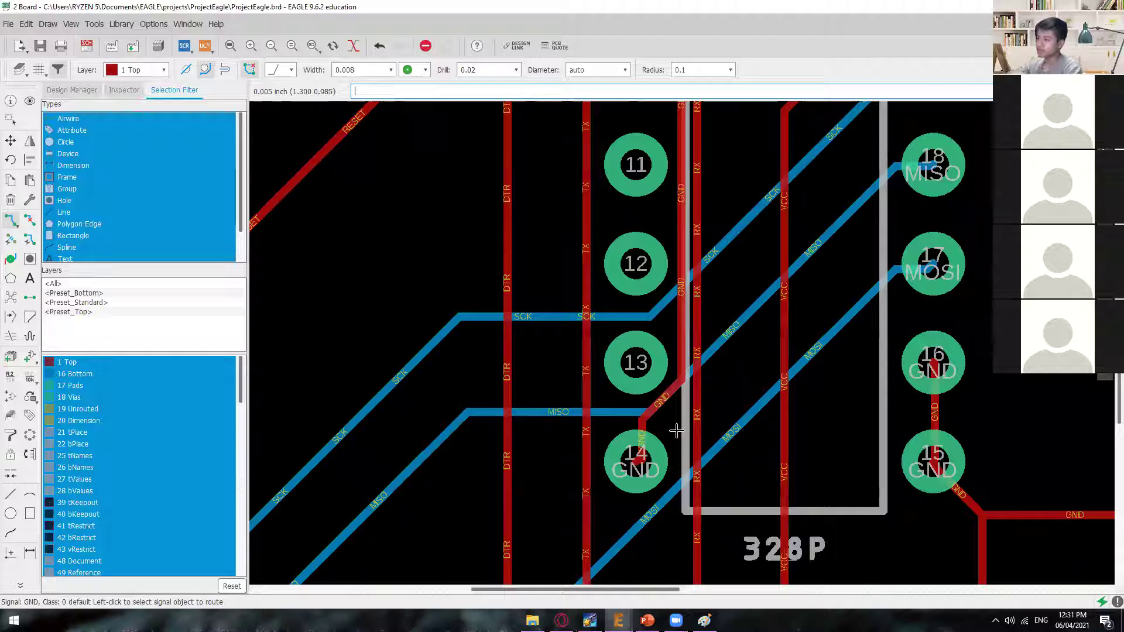
{"action": "scroll", "coordinate": [670, 422], "scroll_direction": "down", "scroll_amount": 6}
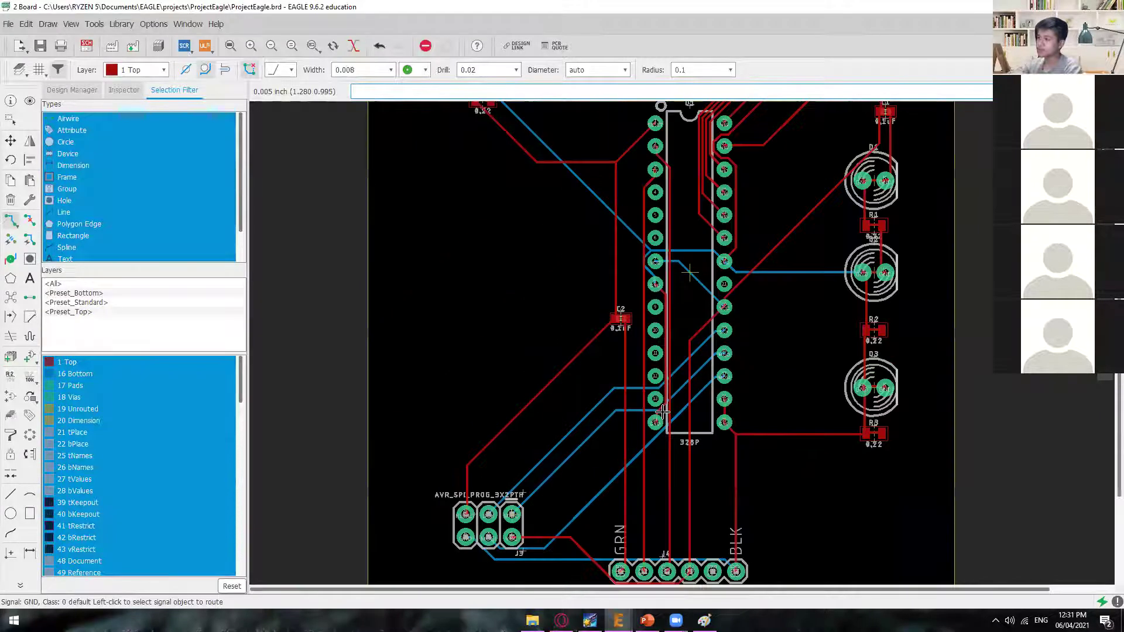
{"action": "scroll", "coordinate": [662, 412], "scroll_direction": "down", "scroll_amount": 4}
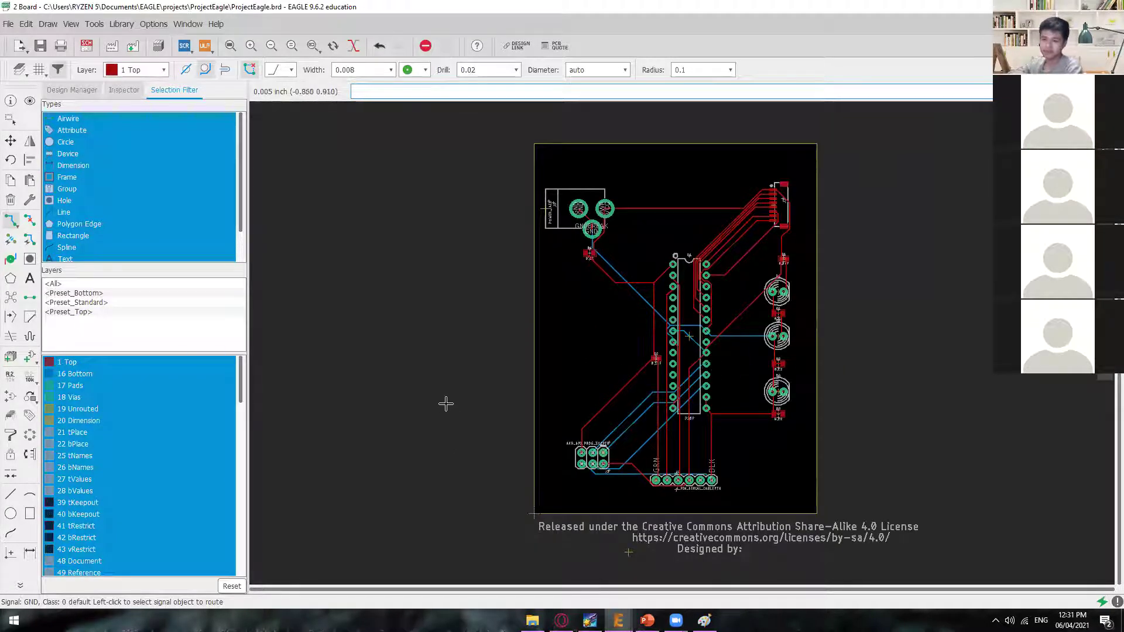
{"action": "scroll", "coordinate": [632, 430], "scroll_direction": "up", "scroll_amount": 6}
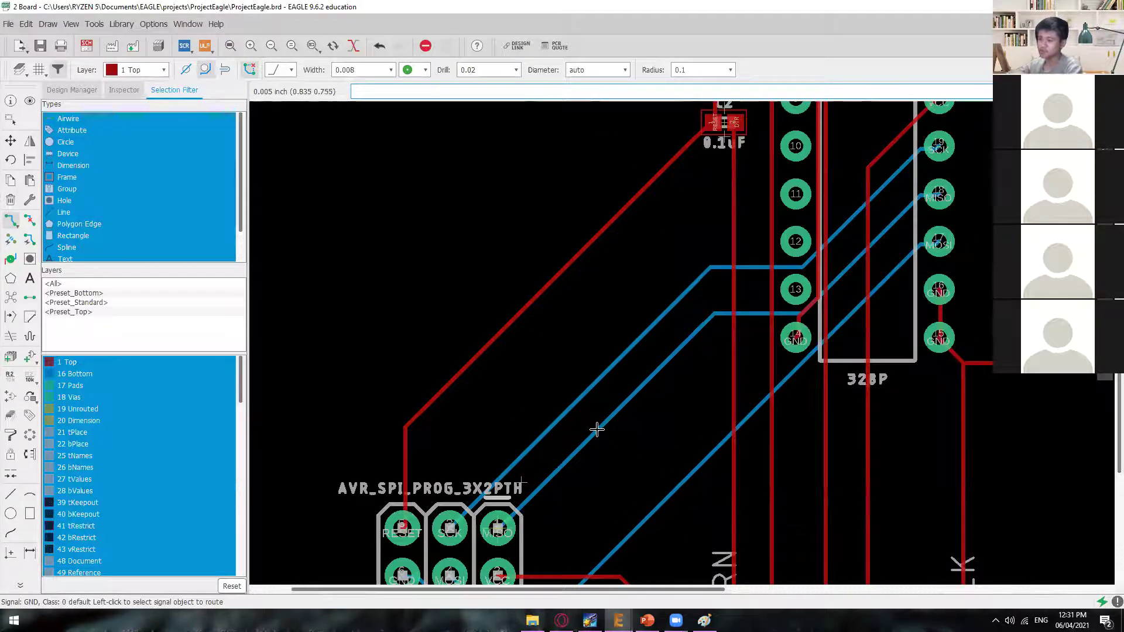
{"action": "scroll", "coordinate": [597, 430], "scroll_direction": "up", "scroll_amount": 2}
{"action": "scroll", "coordinate": [593, 430], "scroll_direction": "up", "scroll_amount": 2}
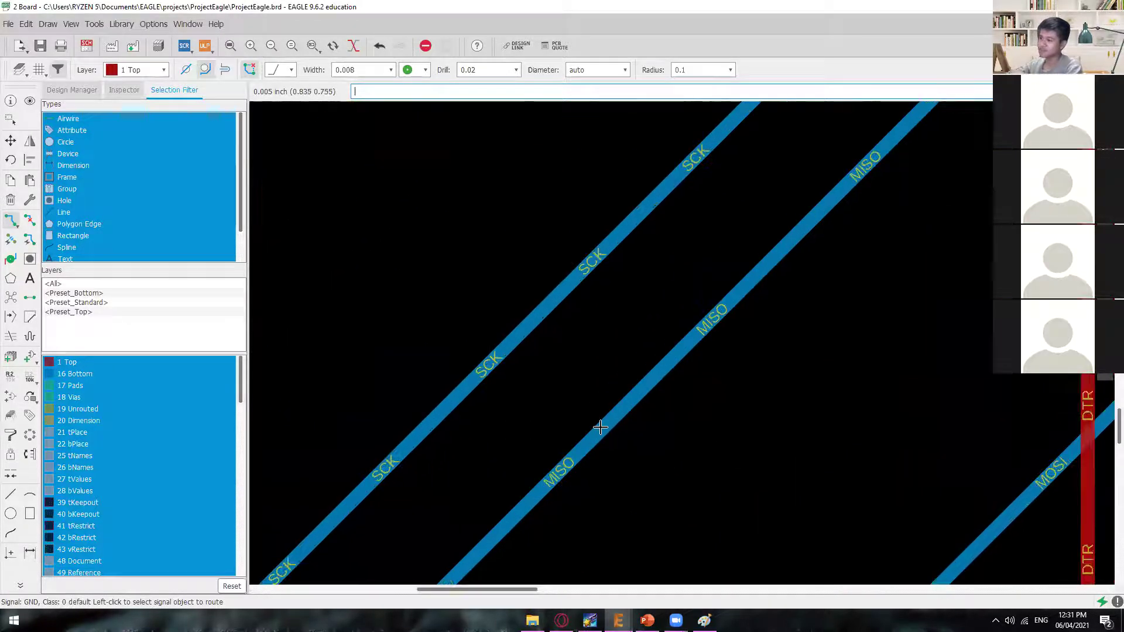
{"action": "scroll", "coordinate": [599, 427], "scroll_direction": "down", "scroll_amount": 4}
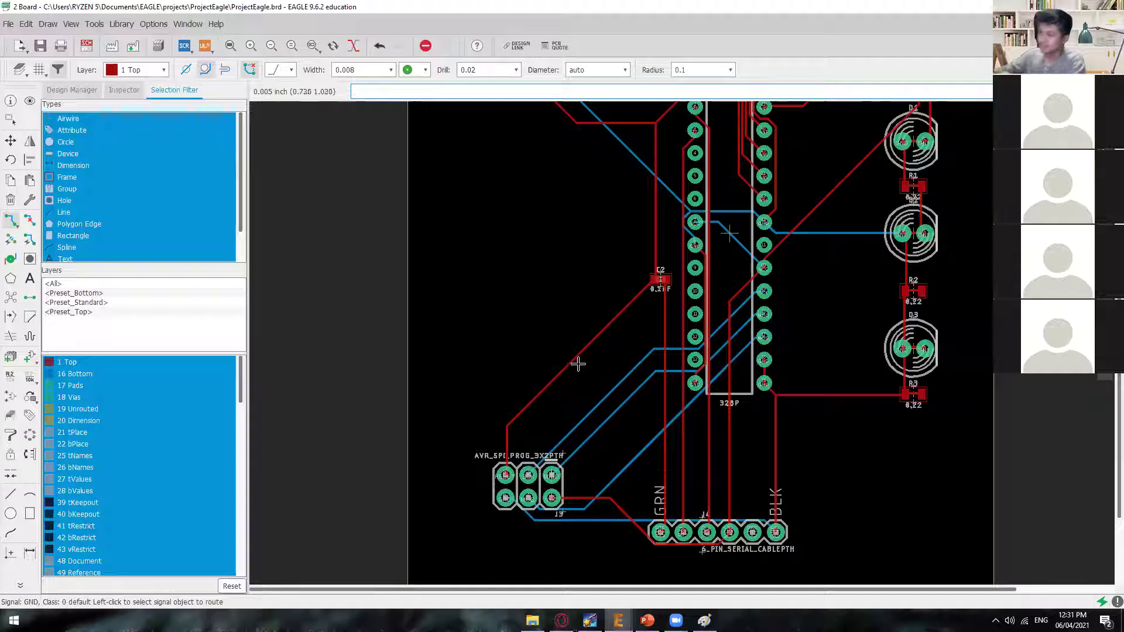
- Examine the diagonal RESET trace from C2 to J3 and look over the whole autorouted board
{"action": "scroll", "coordinate": [624, 349], "scroll_direction": "up", "scroll_amount": 4}
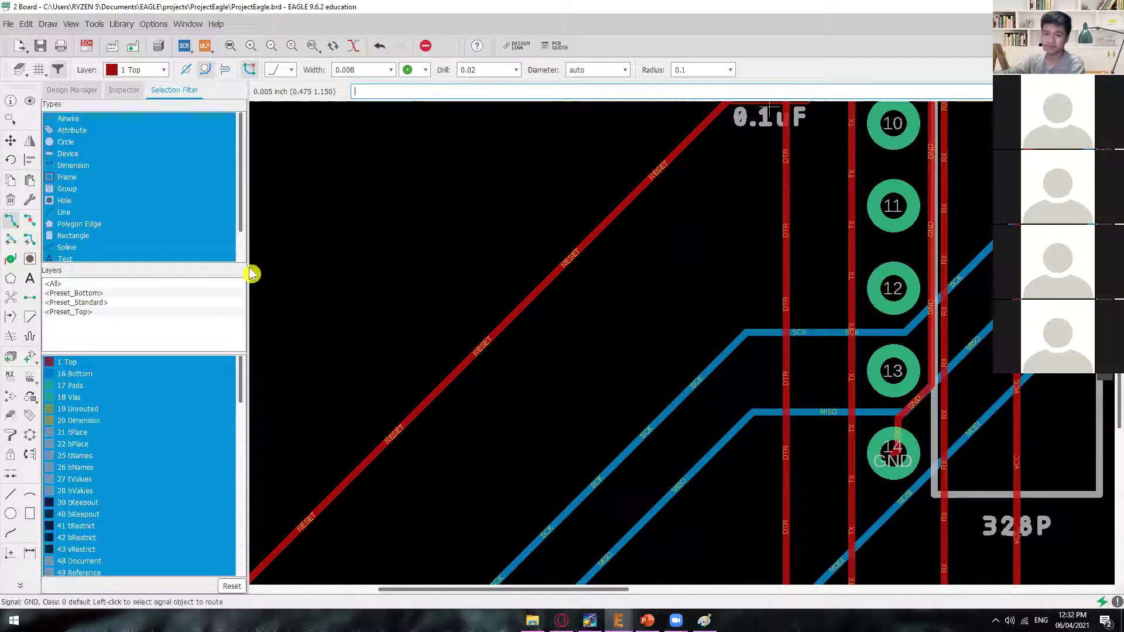
{"action": "scroll", "coordinate": [743, 375], "scroll_direction": "down", "scroll_amount": 3}
{"action": "scroll", "coordinate": [744, 376], "scroll_direction": "down", "scroll_amount": 4}
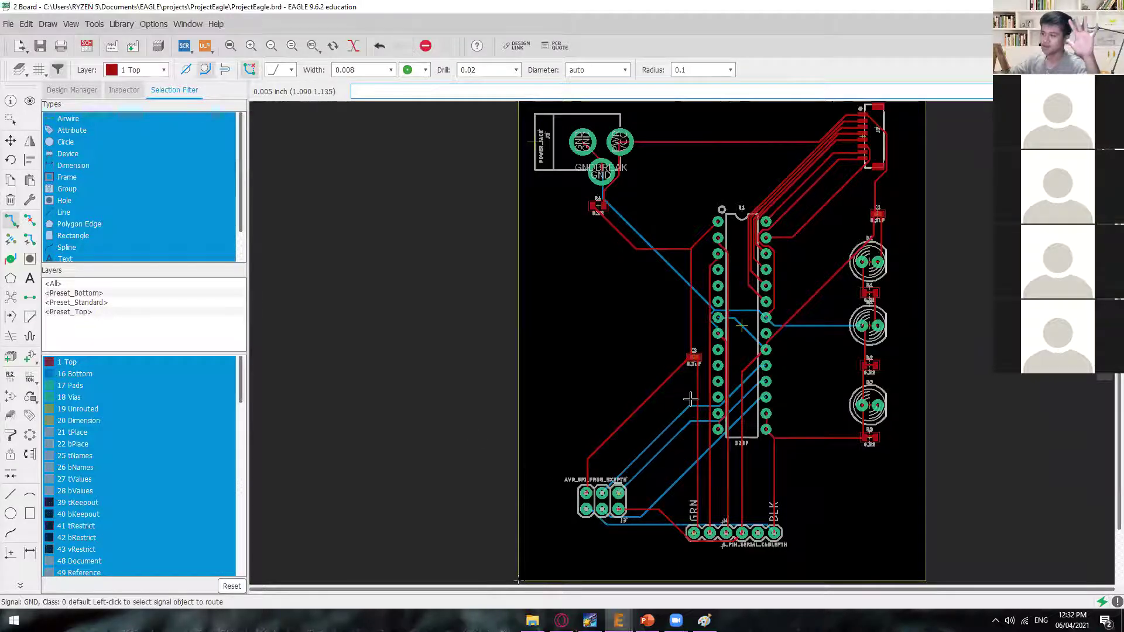
{"action": "scroll", "coordinate": [677, 417], "scroll_direction": "up", "scroll_amount": 5}
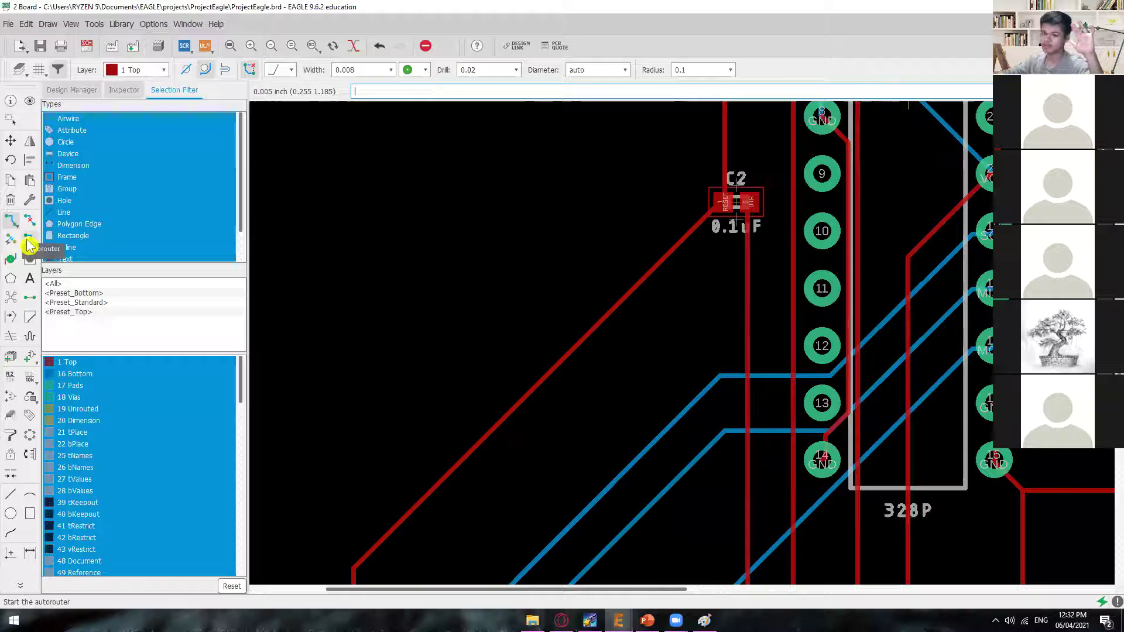
{"action": "scroll", "coordinate": [702, 386], "scroll_direction": "down", "scroll_amount": 5}
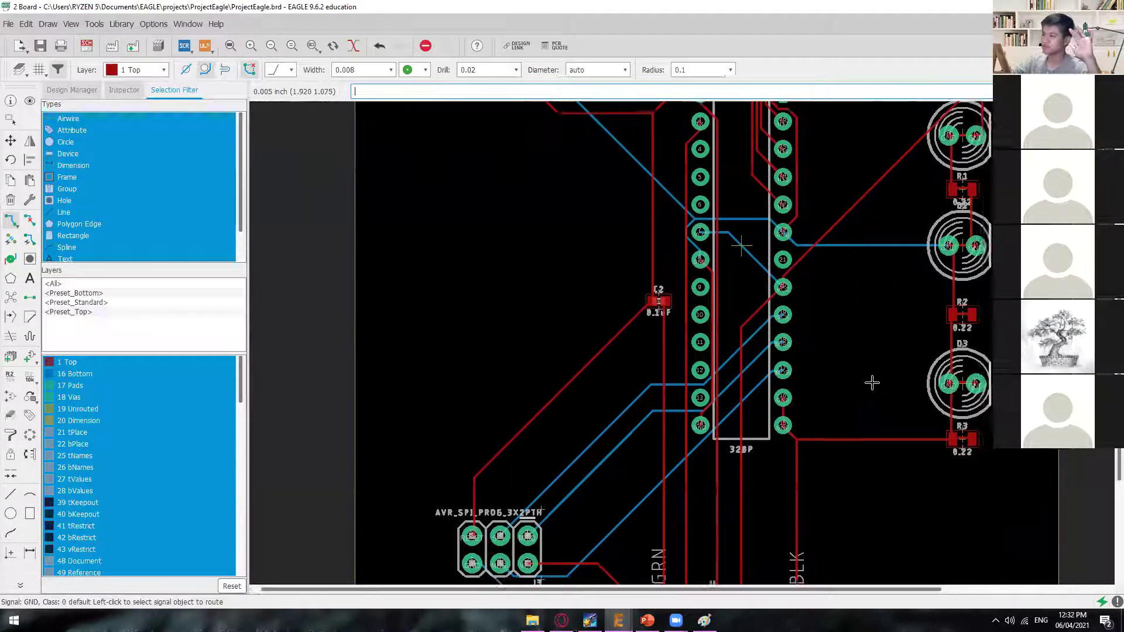
{"action": "scroll", "coordinate": [866, 377], "scroll_direction": "down", "scroll_amount": 2}
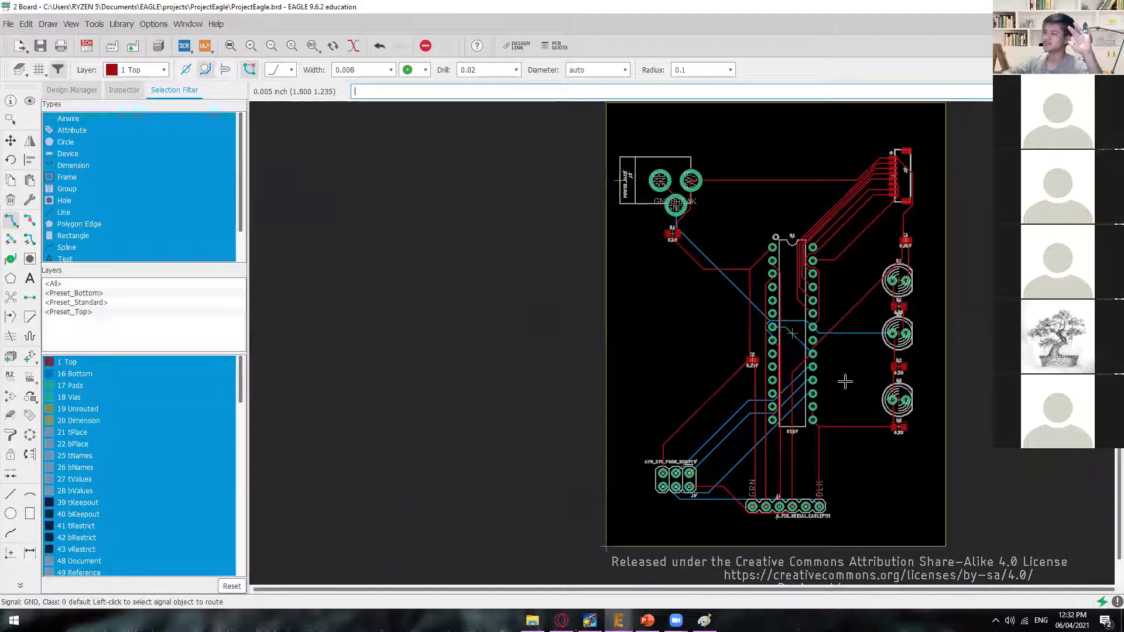
{"action": "scroll", "coordinate": [845, 381], "scroll_direction": "up", "scroll_amount": 2}
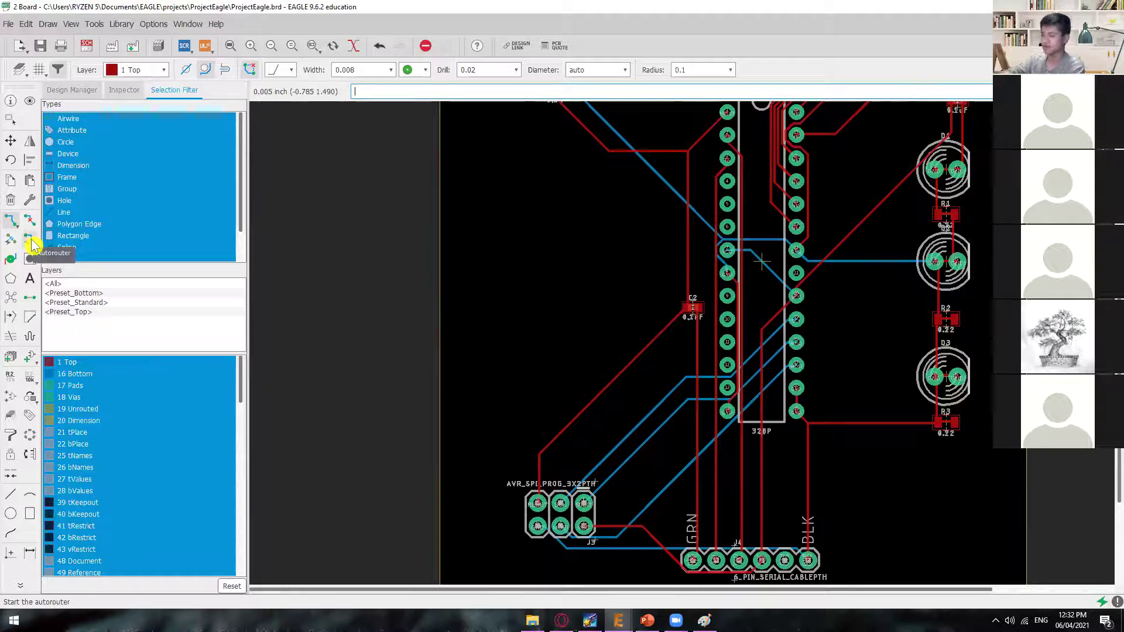
- Switch to PowerPoint and advance to the Checking for Errors slide
{"action": "mouse_move", "coordinate": [647, 619]}
{"action": "left_click", "coordinate": [657, 541]}
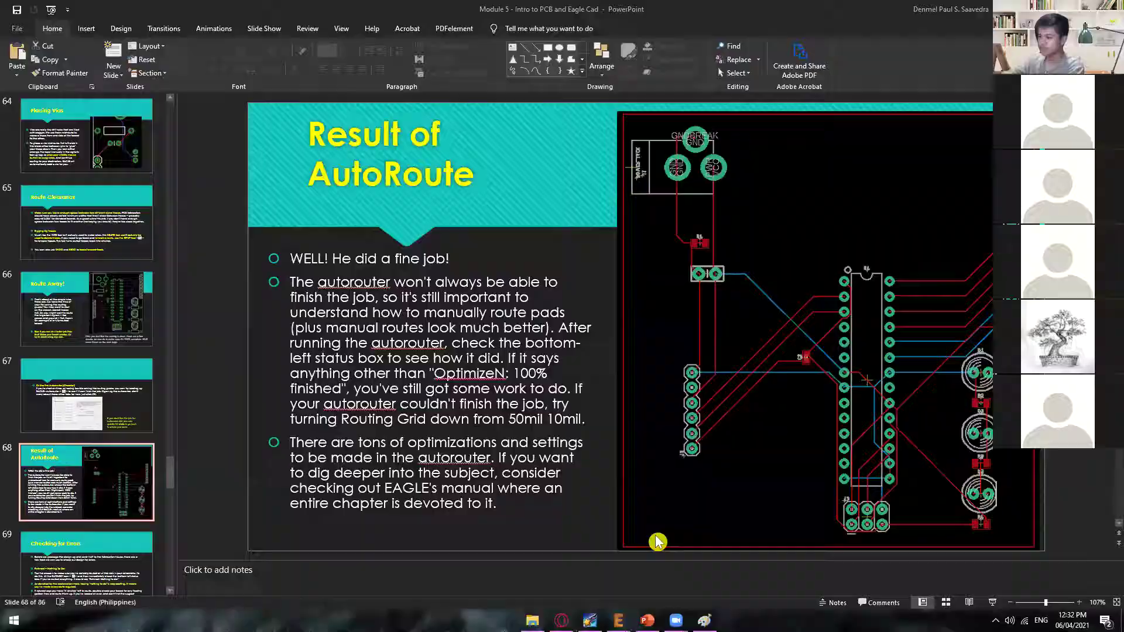
{"action": "scroll", "coordinate": [566, 461], "scroll_direction": "down", "scroll_amount": 1}
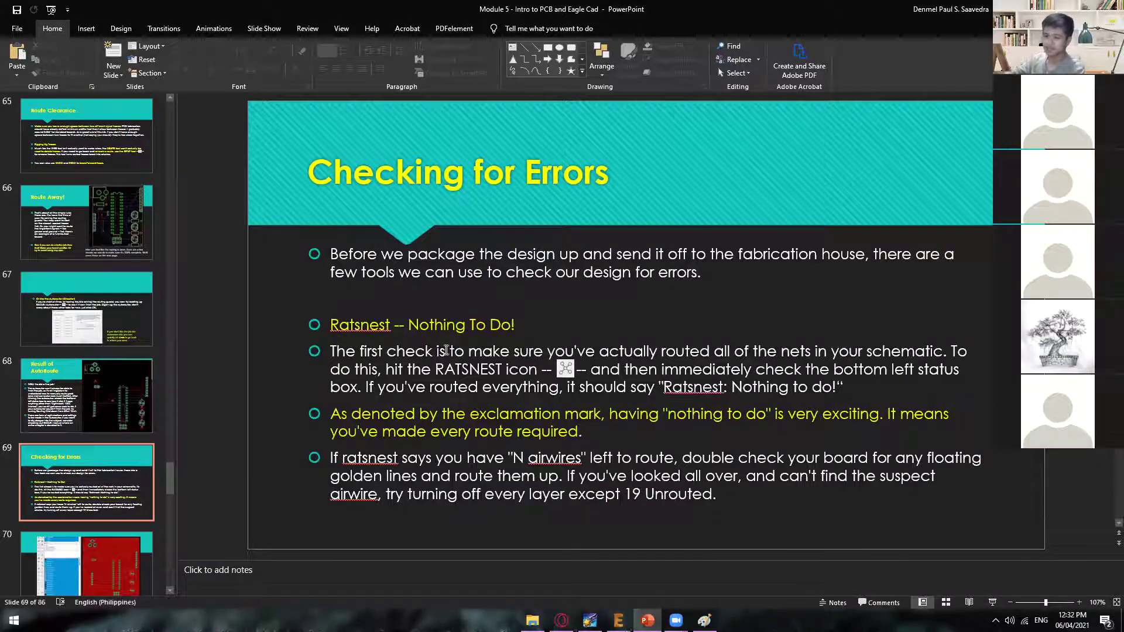
- Switch to EAGLE and start a Top-layer polygon with 0.008 width at the board outline's top-left corner
{"action": "key", "text": "alt+Tab"}
{"action": "scroll", "coordinate": [609, 333], "scroll_direction": "down", "scroll_amount": 3}
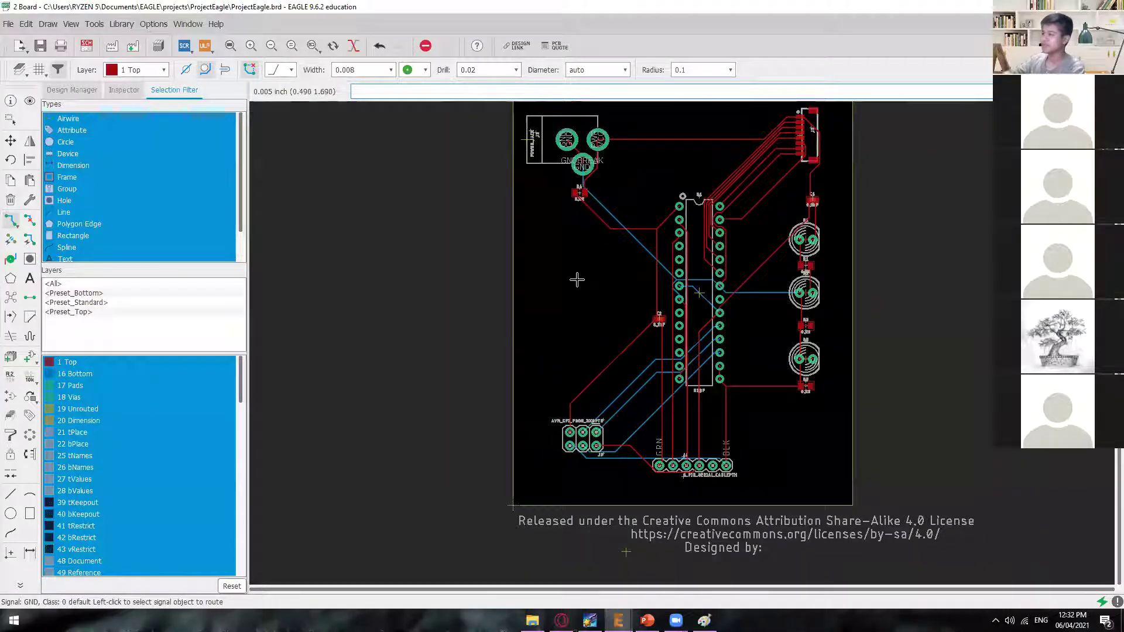
{"action": "middle_click_drag", "start_coordinate": [570, 223], "coordinate": [558, 296]}
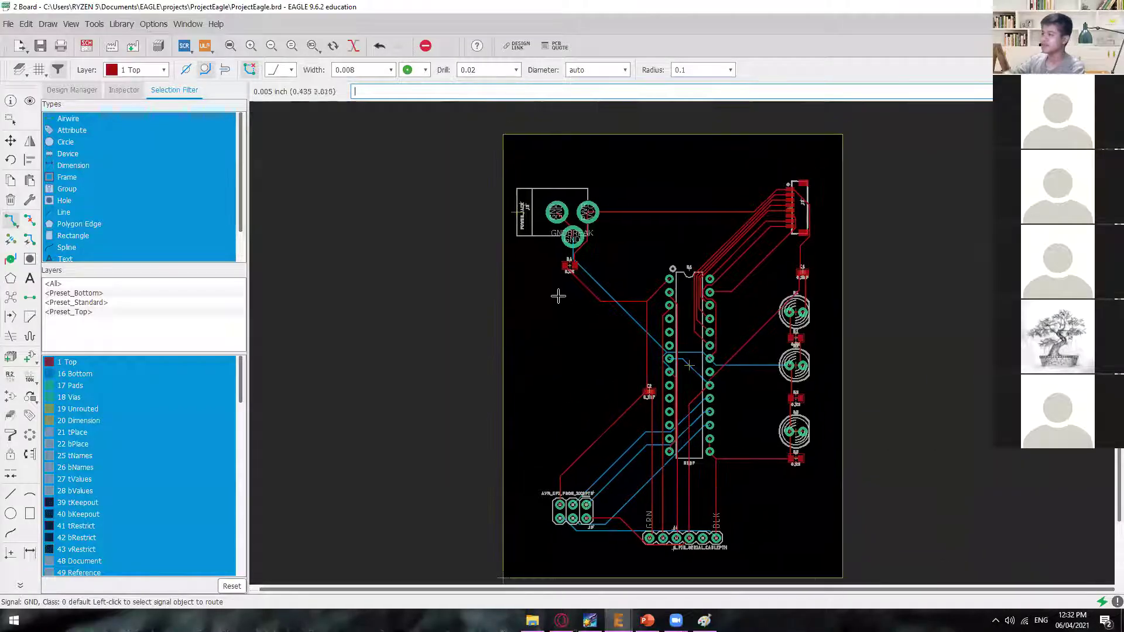
{"action": "left_click", "coordinate": [14, 282]}
{"action": "scroll", "coordinate": [514, 141], "scroll_direction": "up", "scroll_amount": 5}
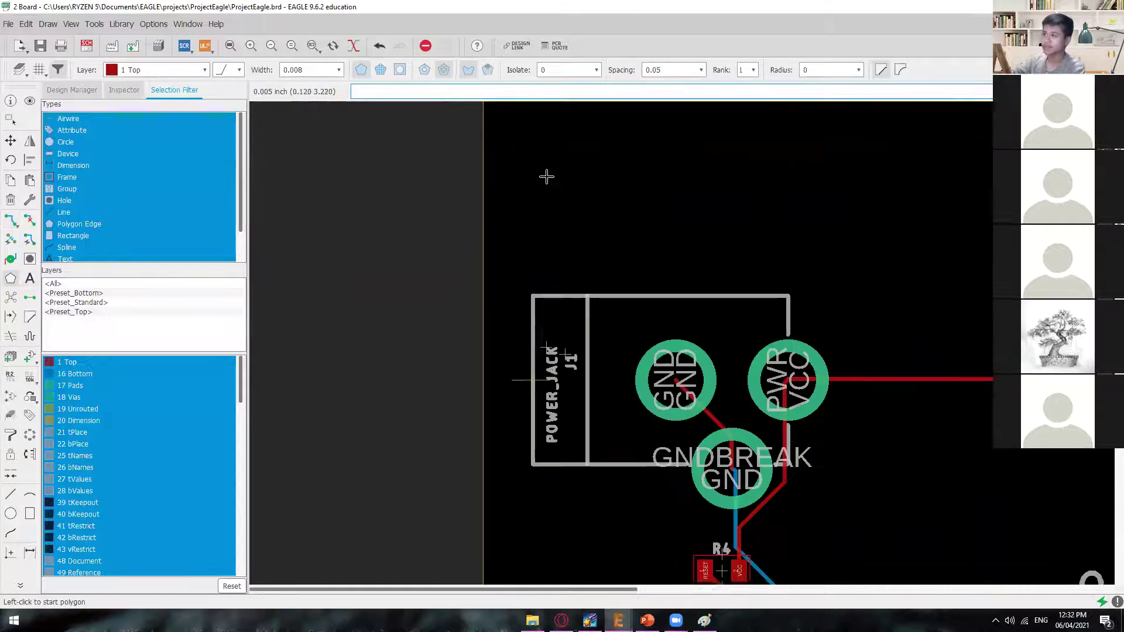
{"action": "scroll", "coordinate": [546, 176], "scroll_direction": "up", "scroll_amount": 5}
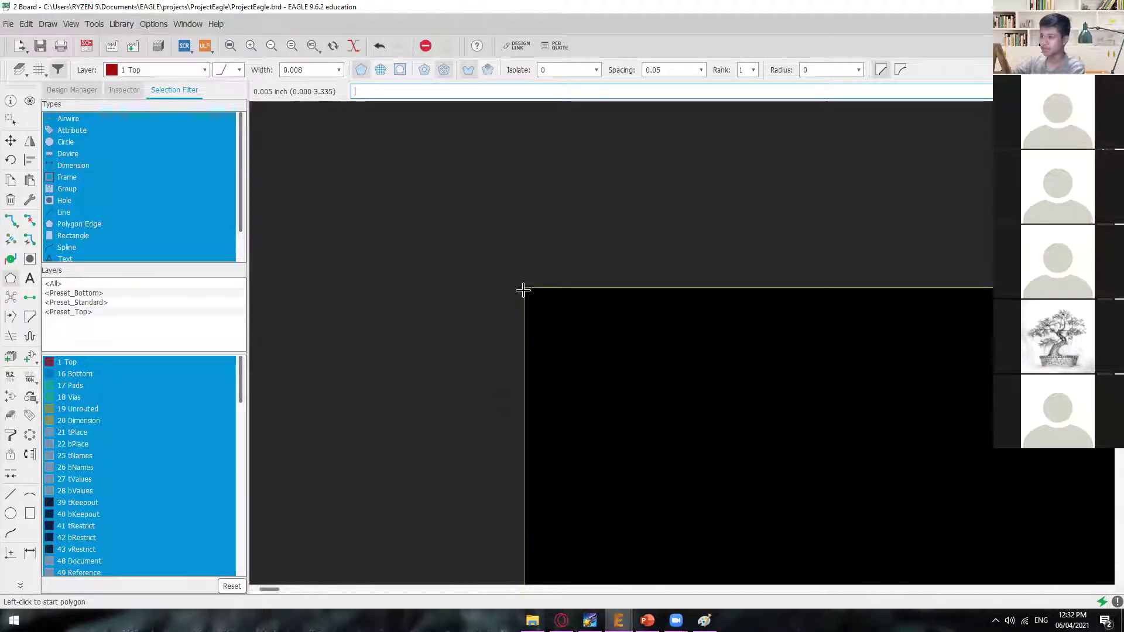
{"action": "middle_click_drag", "start_coordinate": [521, 288], "coordinate": [663, 351]}
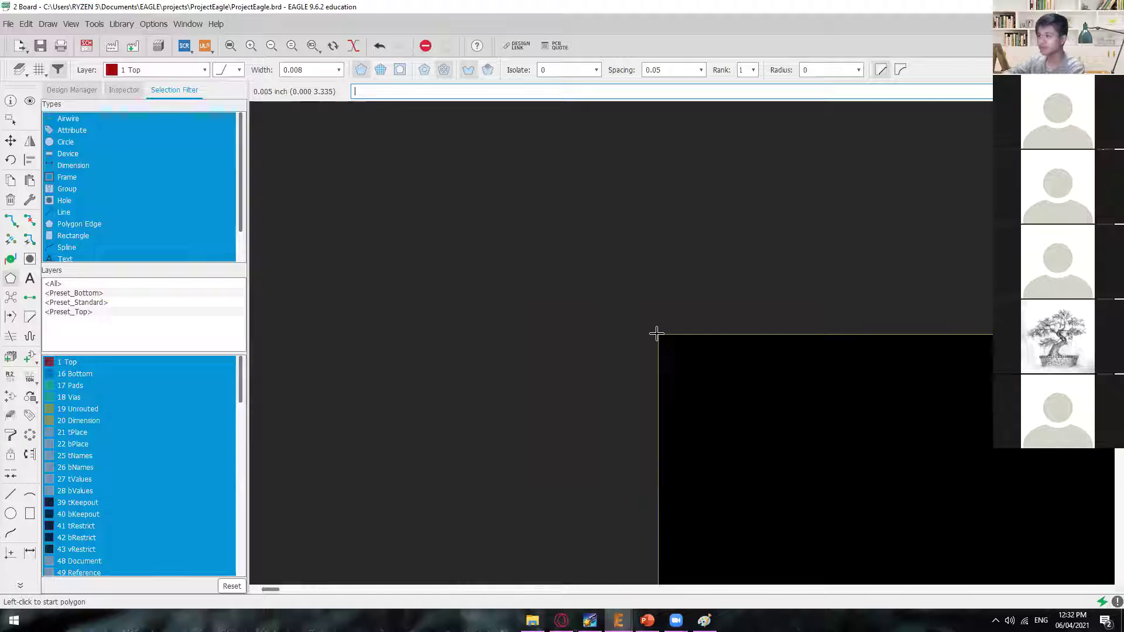
{"action": "left_click", "coordinate": [656, 334]}
- Draw the polygon's left edge along the board outline to the board's bottom-left corner
{"action": "scroll", "coordinate": [662, 398], "scroll_direction": "down", "scroll_amount": 5}
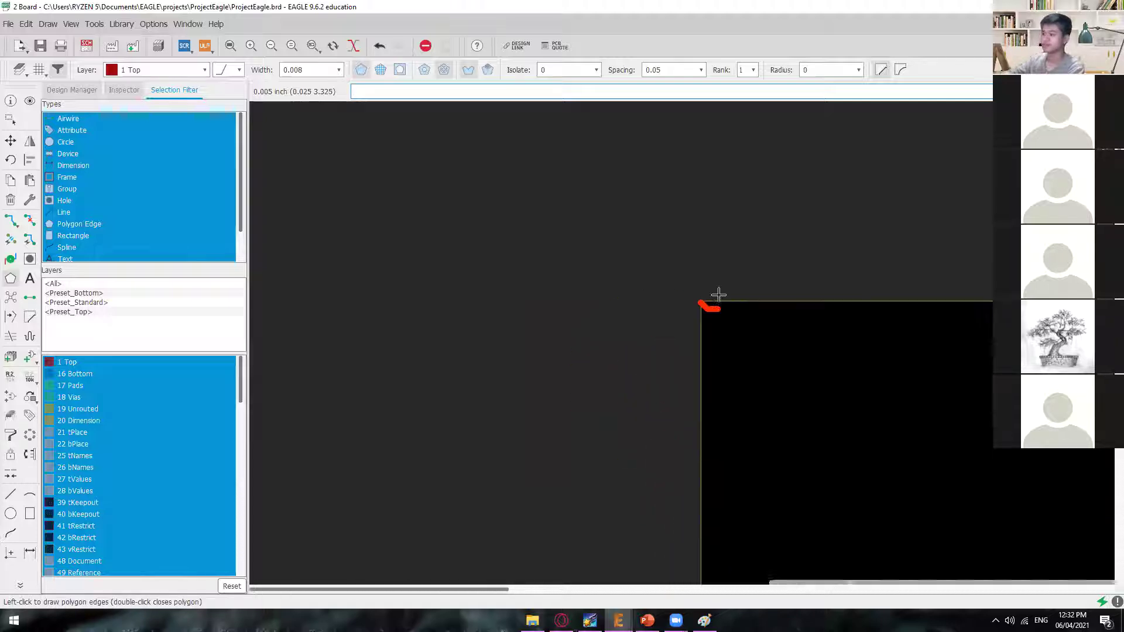
{"action": "scroll", "coordinate": [719, 294], "scroll_direction": "down", "scroll_amount": 1}
{"action": "middle_click_drag", "start_coordinate": [719, 295], "coordinate": [721, 226]}
{"action": "middle_click_drag", "start_coordinate": [719, 526], "coordinate": [733, 228]}
{"action": "middle_click_drag", "start_coordinate": [750, 494], "coordinate": [734, 234]}
{"action": "middle_click_drag", "start_coordinate": [746, 486], "coordinate": [708, 225]}
{"action": "scroll", "coordinate": [727, 391], "scroll_direction": "down", "scroll_amount": 5}
{"action": "middle_click_drag", "start_coordinate": [734, 491], "coordinate": [723, 338]}
{"action": "scroll", "coordinate": [692, 386], "scroll_direction": "up", "scroll_amount": 6}
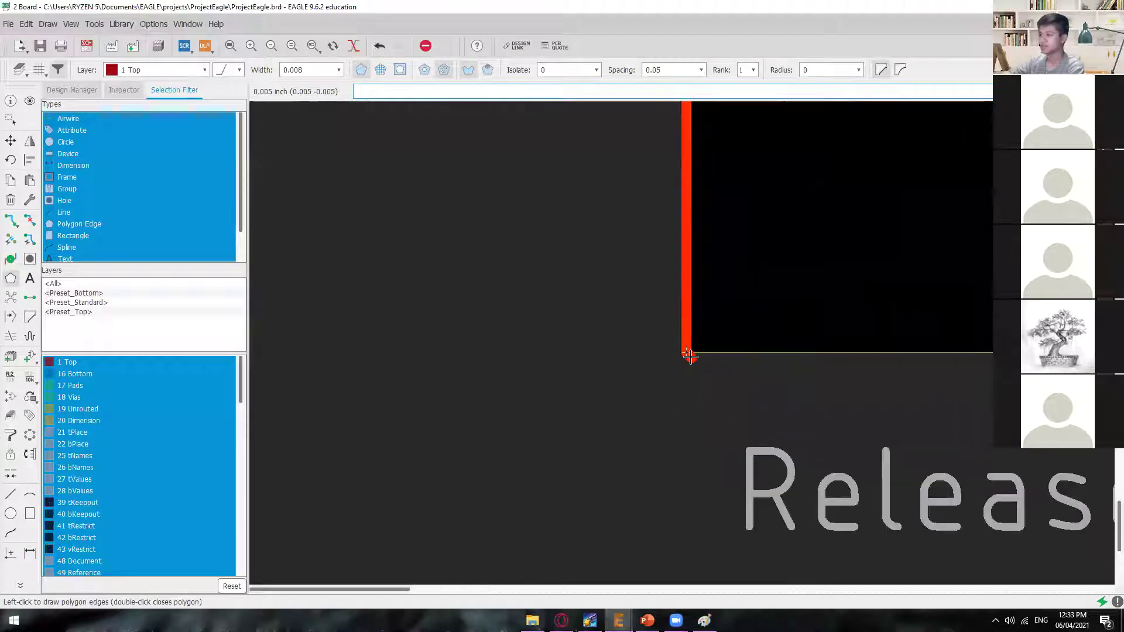
{"action": "scroll", "coordinate": [686, 352], "scroll_direction": "down", "scroll_amount": 4}
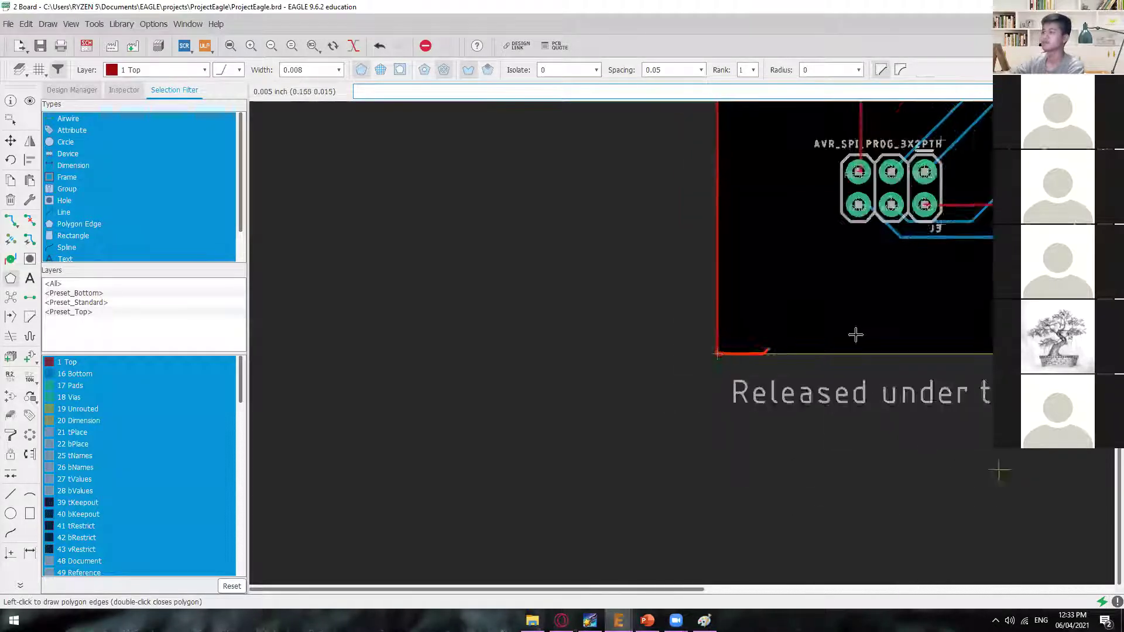
- Draw the polygon's bottom edge along the outline to the board's bottom-right corner
{"action": "middle_click_drag", "start_coordinate": [565, 340], "coordinate": [498, 345]}
{"action": "scroll", "coordinate": [765, 390], "scroll_direction": "up", "scroll_amount": 6}
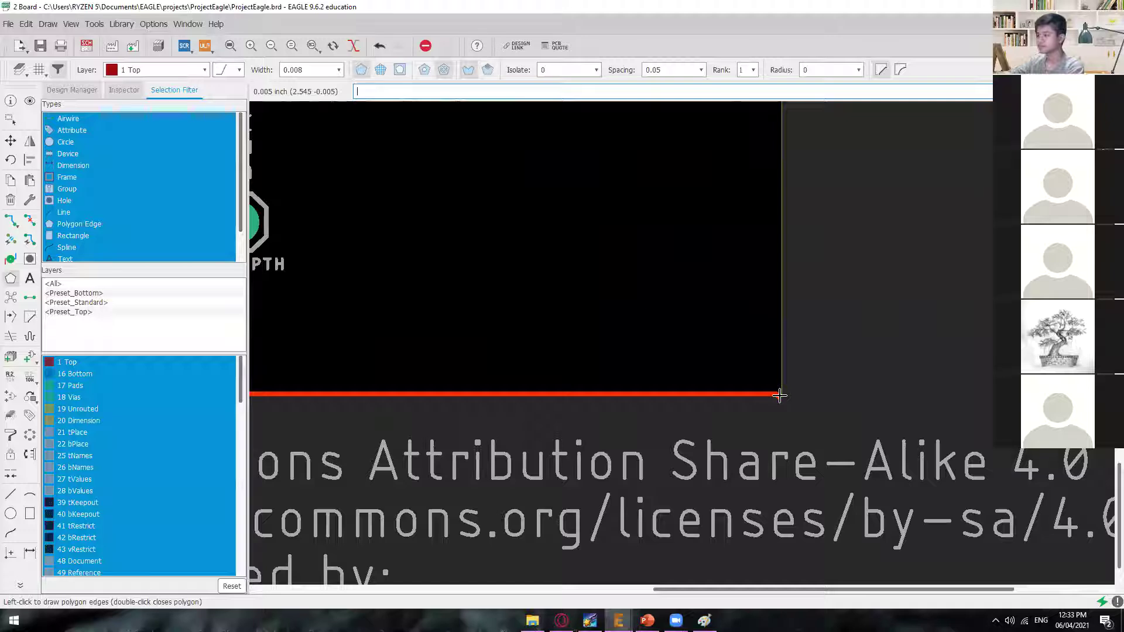
{"action": "scroll", "coordinate": [783, 393], "scroll_direction": "up", "scroll_amount": 5}
{"action": "left_click", "coordinate": [774, 395]}
- Draw the polygon's right edge along the outline up to the board's top-right corner
{"action": "scroll", "coordinate": [767, 281], "scroll_direction": "down", "scroll_amount": 4}
{"action": "scroll", "coordinate": [763, 281], "scroll_direction": "down", "scroll_amount": 6}
{"action": "middle_click_drag", "start_coordinate": [755, 176], "coordinate": [777, 562]}
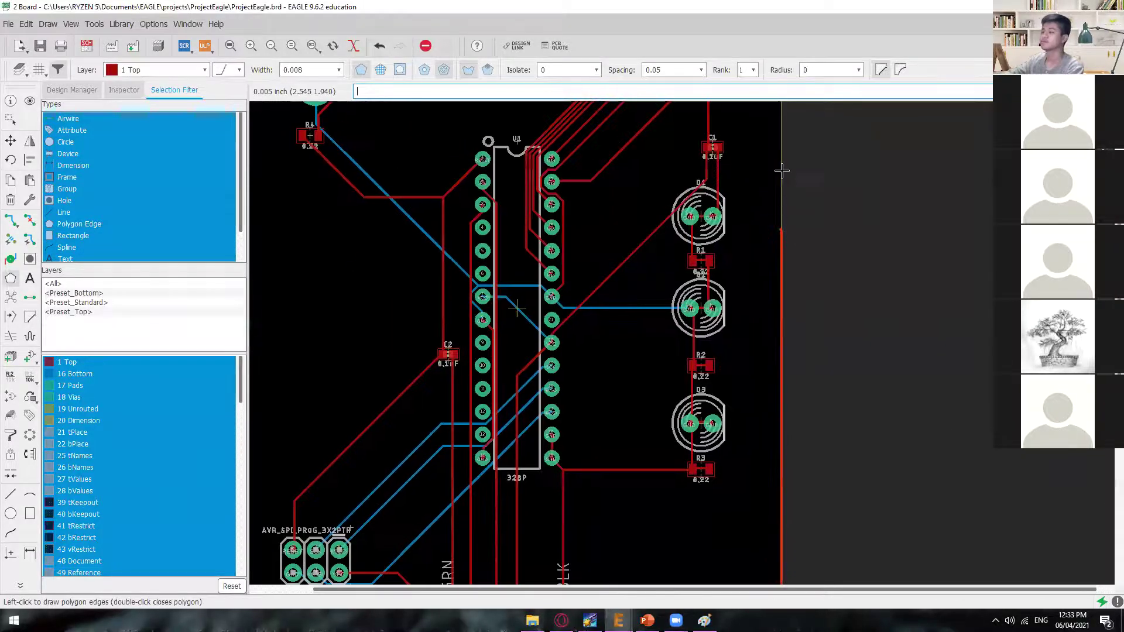
{"action": "scroll", "coordinate": [780, 170], "scroll_direction": "down", "scroll_amount": 1}
{"action": "middle_click_drag", "start_coordinate": [780, 147], "coordinate": [796, 576]}
{"action": "scroll", "coordinate": [794, 383], "scroll_direction": "up", "scroll_amount": 5}
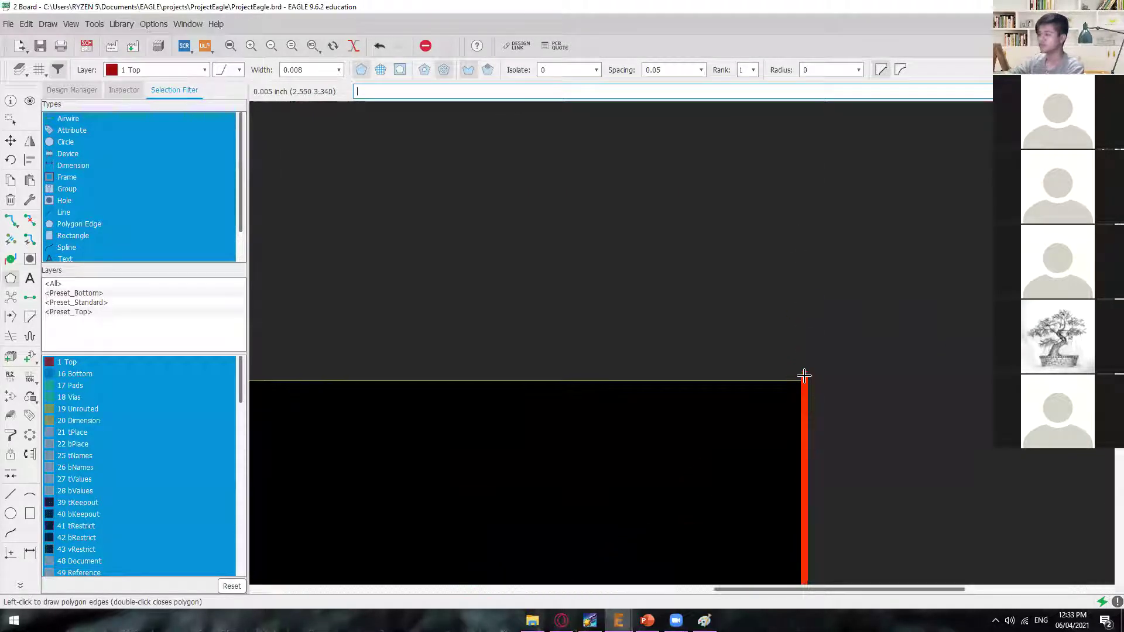
{"action": "scroll", "coordinate": [608, 402], "scroll_direction": "down", "scroll_amount": 7}
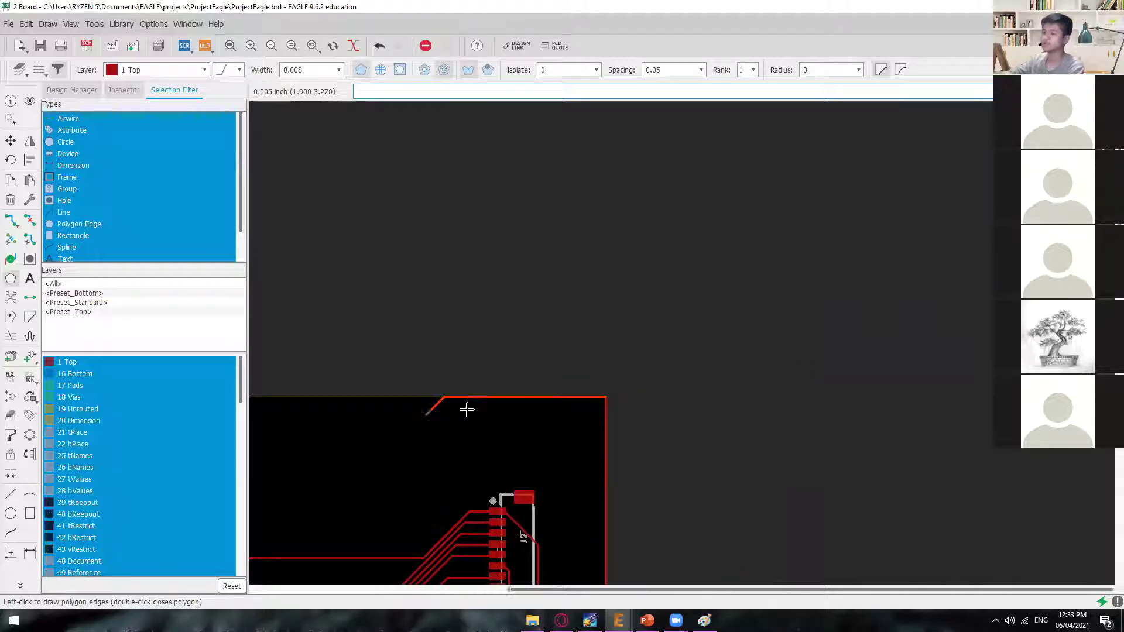
- Close the polygon at its starting point on the board's top-left corner and assign it the signal name GND
{"action": "middle_click_drag", "start_coordinate": [467, 408], "coordinate": [860, 395]}
{"action": "scroll", "coordinate": [304, 381], "scroll_direction": "up", "scroll_amount": 4}
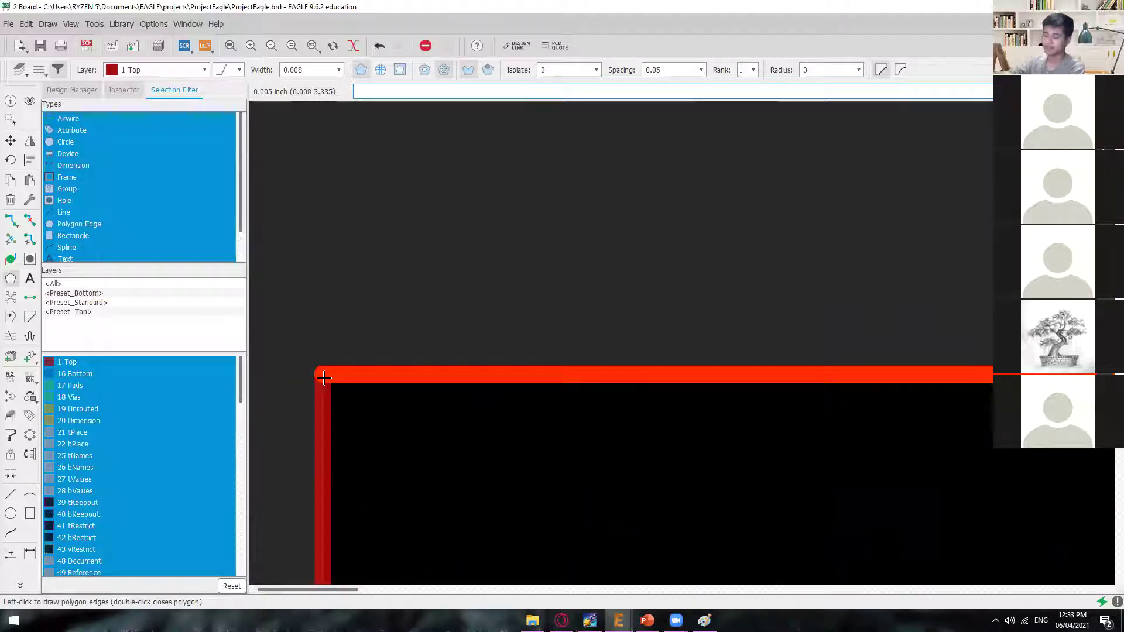
{"action": "scroll", "coordinate": [338, 374], "scroll_direction": "up", "scroll_amount": 1}
{"action": "scroll", "coordinate": [338, 375], "scroll_direction": "up", "scroll_amount": 2}
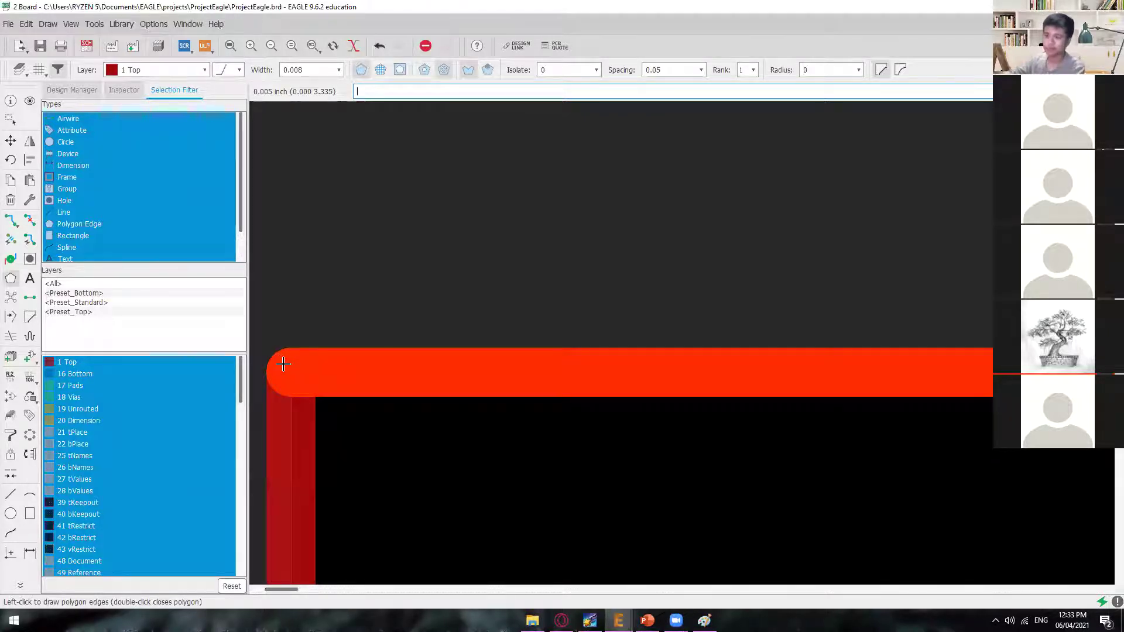
{"action": "left_click", "coordinate": [282, 364]}
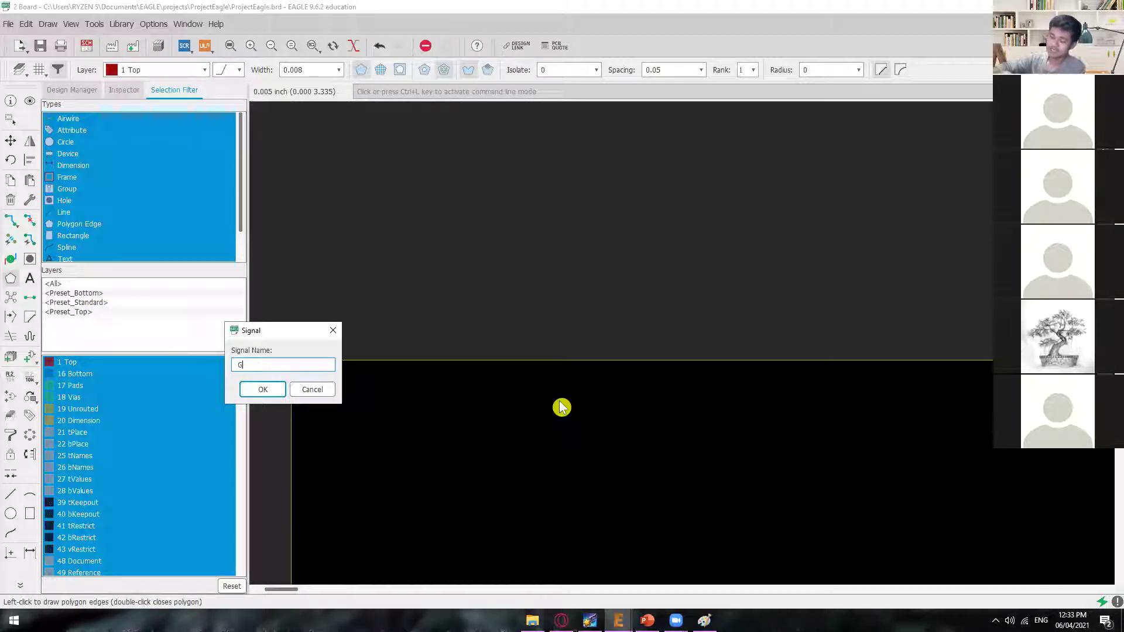
{"action": "key", "text": "Return"}
- Run Ratsnest to fill the GND polygon over the board's whole Top layer
{"action": "scroll", "coordinate": [562, 394], "scroll_direction": "down", "scroll_amount": 2}
{"action": "scroll", "coordinate": [719, 497], "scroll_direction": "down", "scroll_amount": 2}
{"action": "scroll", "coordinate": [720, 497], "scroll_direction": "down", "scroll_amount": 3}
{"action": "middle_click_drag", "start_coordinate": [762, 490], "coordinate": [602, 231]}
{"action": "middle_click_drag", "start_coordinate": [865, 270], "coordinate": [817, 253]}
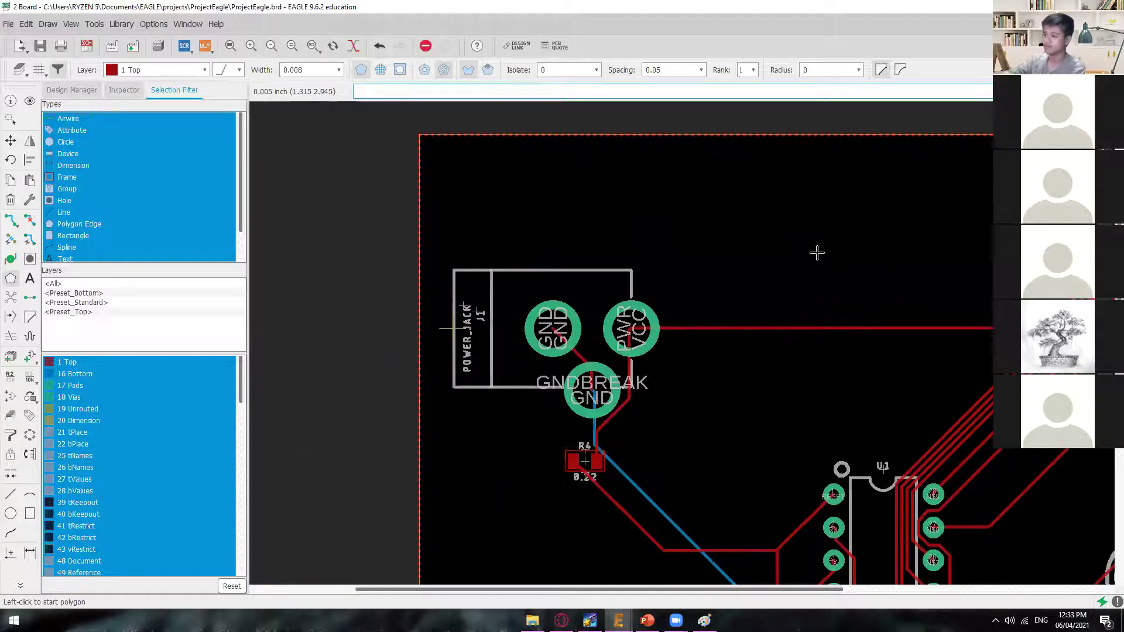
{"action": "scroll", "coordinate": [419, 427], "scroll_direction": "down", "scroll_amount": 3}
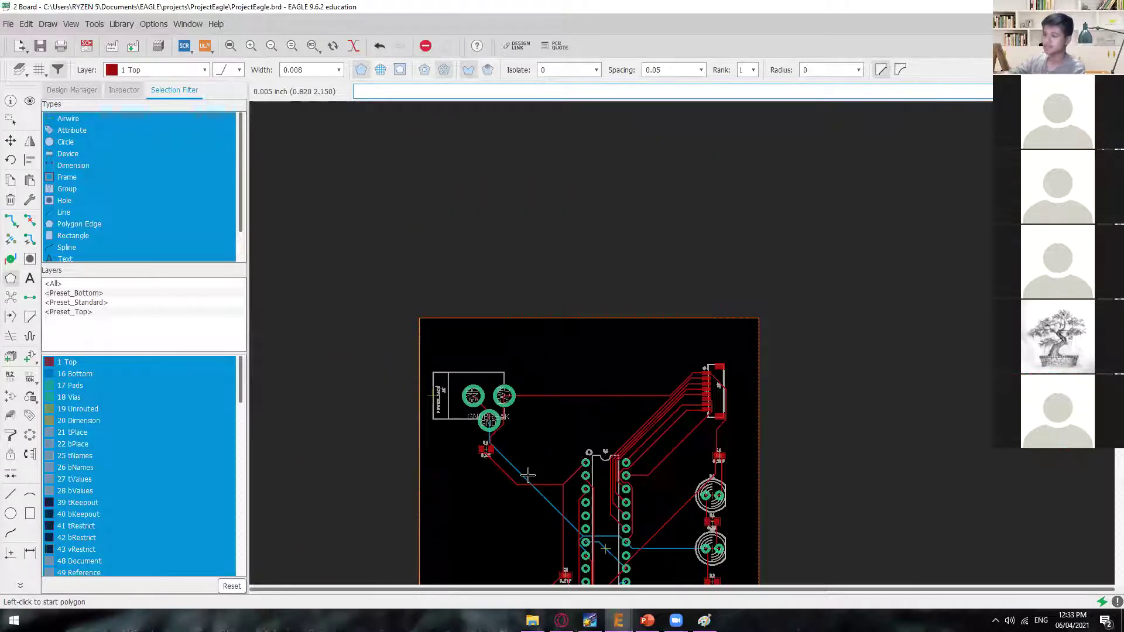
{"action": "middle_click_drag", "start_coordinate": [527, 472], "coordinate": [478, 242]}
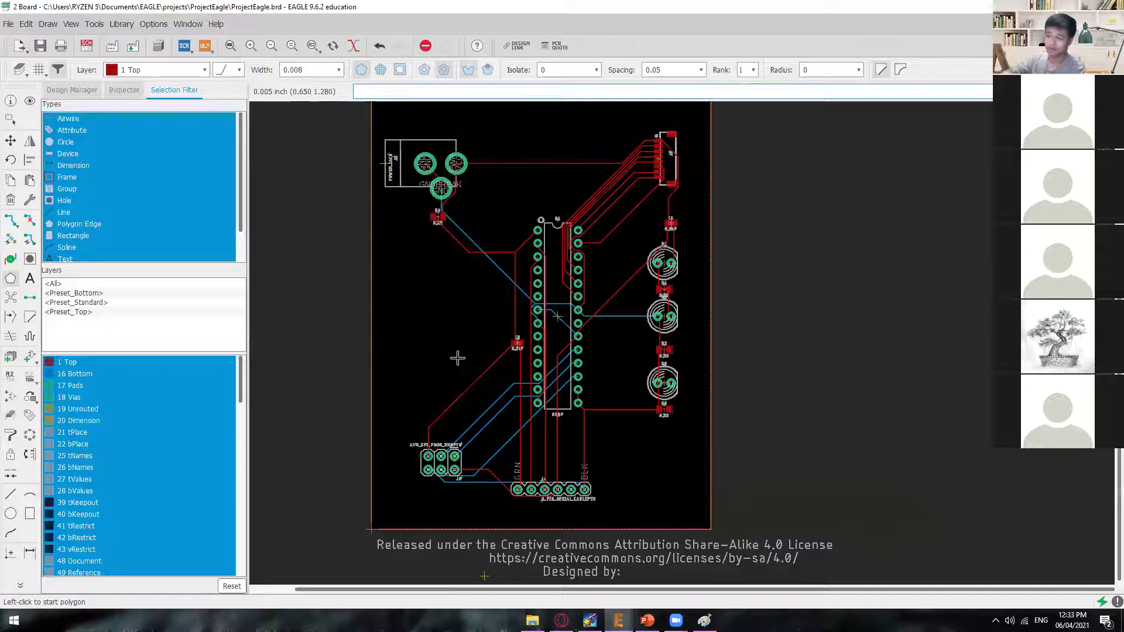
{"action": "scroll", "coordinate": [437, 256], "scroll_direction": "up", "scroll_amount": 3}
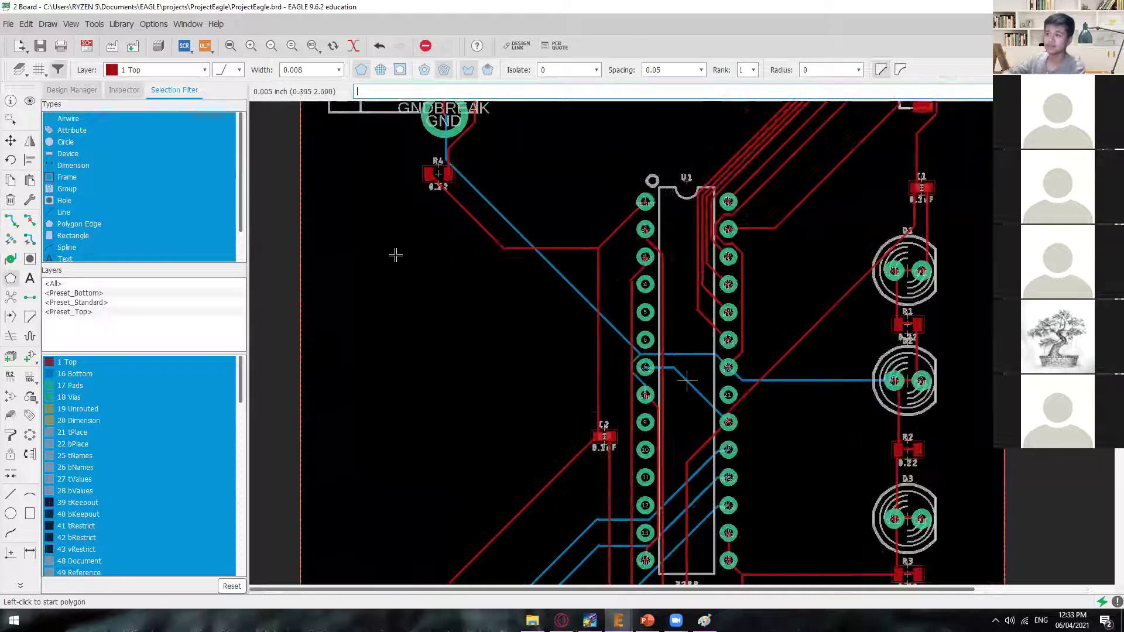
{"action": "scroll", "coordinate": [365, 257], "scroll_direction": "down", "scroll_amount": 2}
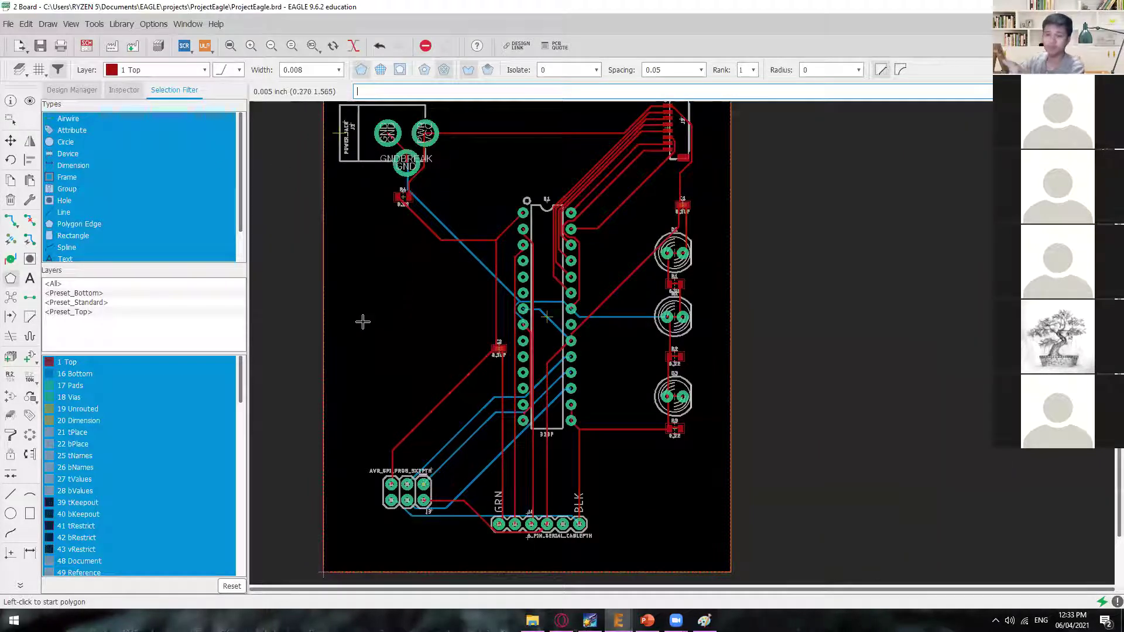
{"action": "left_click", "coordinate": [15, 303]}
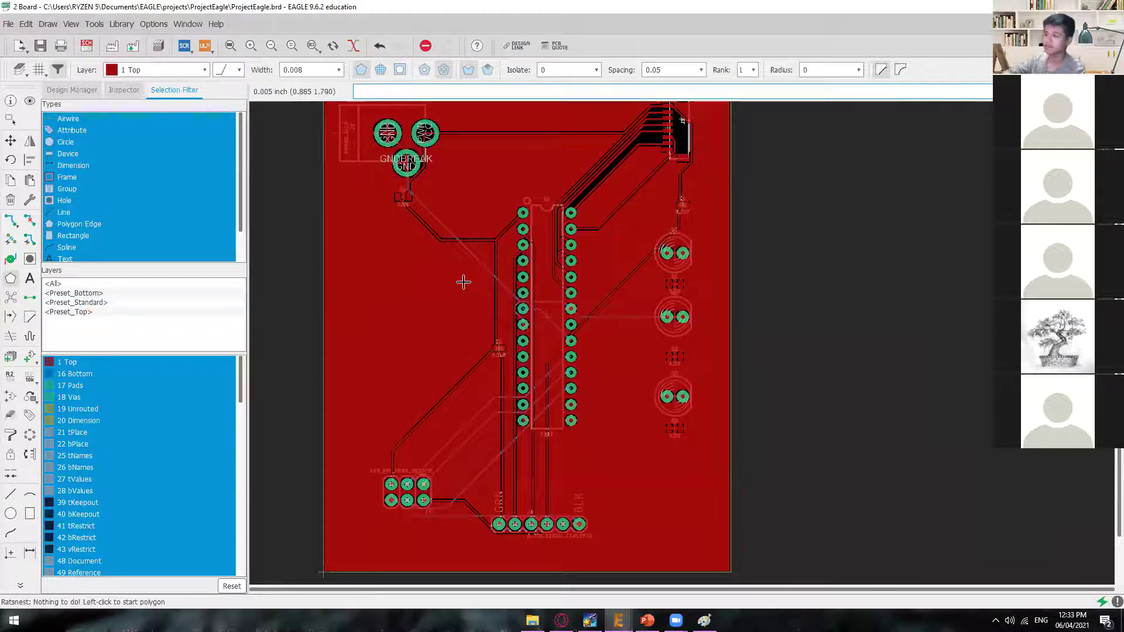
- Look over the poured board from the power jack and J2 down to headers J3 and J4
{"action": "scroll", "coordinate": [455, 270], "scroll_direction": "up", "scroll_amount": 3}
{"action": "middle_click_drag", "start_coordinate": [459, 271], "coordinate": [509, 454]}
{"action": "scroll", "coordinate": [544, 154], "scroll_direction": "down", "scroll_amount": 3}
{"action": "middle_click_drag", "start_coordinate": [544, 154], "coordinate": [552, 348]}
{"action": "scroll", "coordinate": [664, 346], "scroll_direction": "down", "scroll_amount": 4}
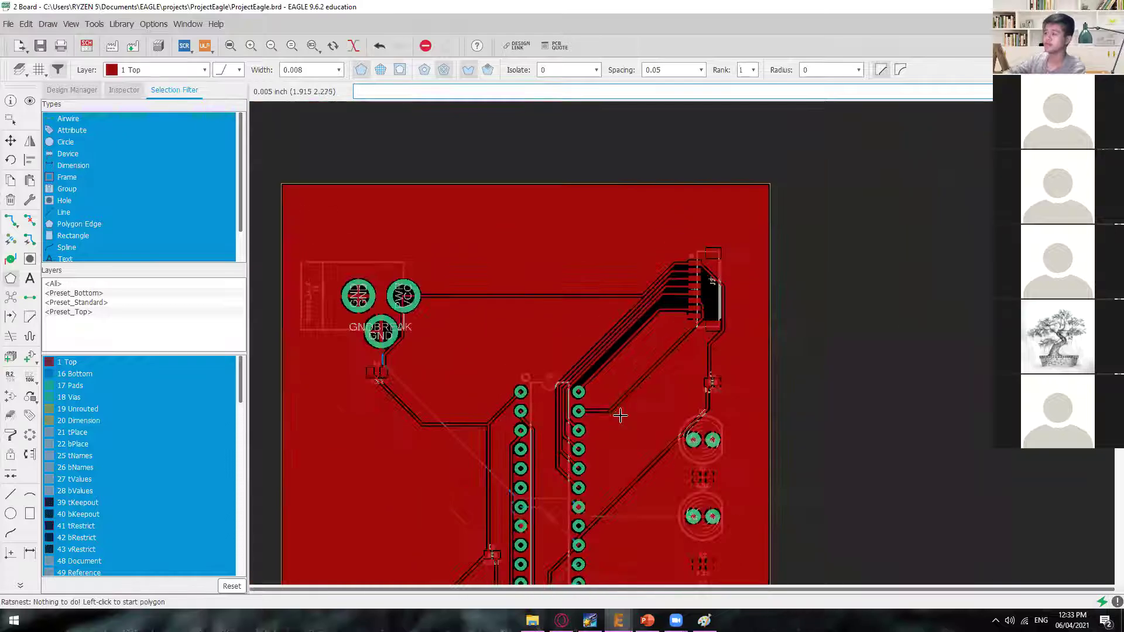
{"action": "middle_click_drag", "start_coordinate": [728, 488], "coordinate": [730, 389]}
{"action": "scroll", "coordinate": [731, 392], "scroll_direction": "up", "scroll_amount": 2}
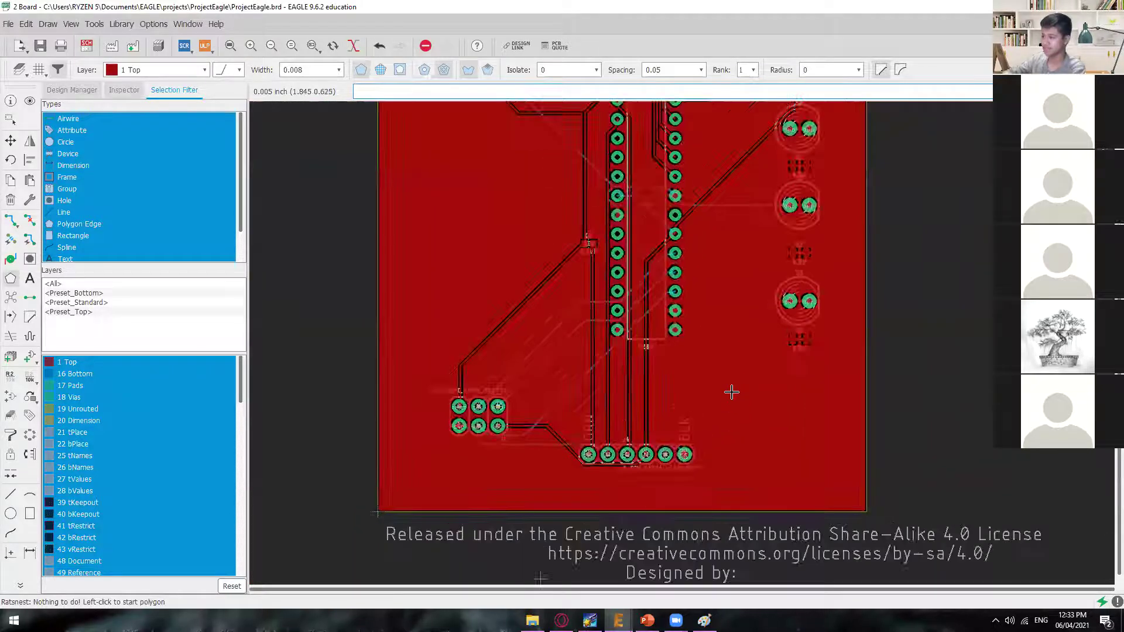
- Inspect the pour's clearance around header J3 and along the board's bottom-left corner
{"action": "scroll", "coordinate": [586, 416], "scroll_direction": "up", "scroll_amount": 5}
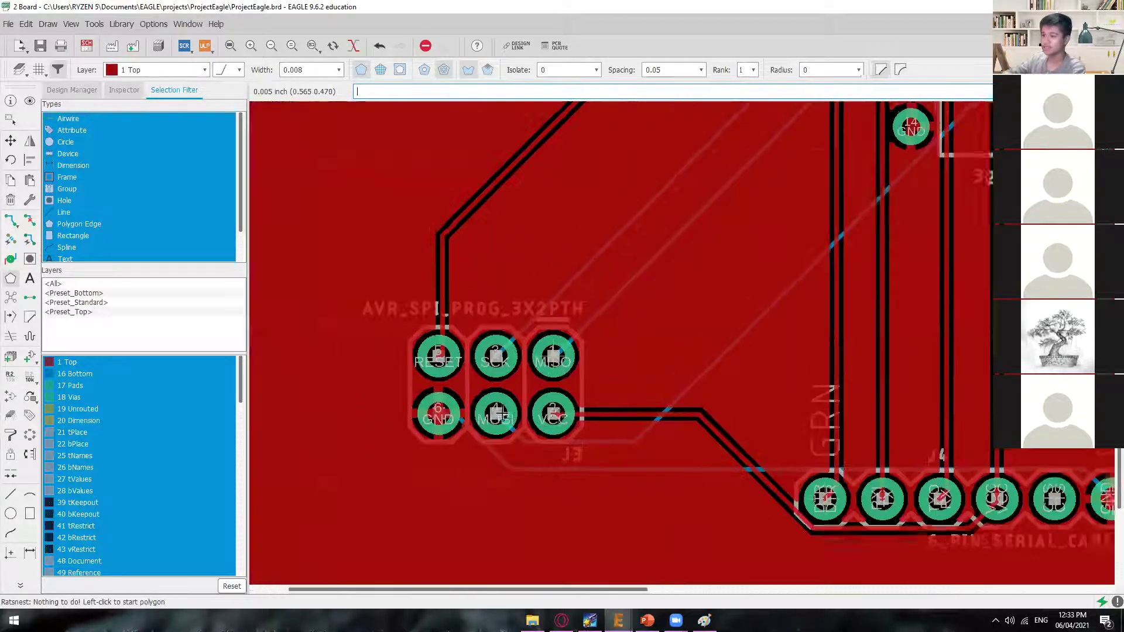
{"action": "scroll", "coordinate": [660, 357], "scroll_direction": "down", "scroll_amount": 1}
{"action": "scroll", "coordinate": [454, 483], "scroll_direction": "up", "scroll_amount": 2}
{"action": "middle_click_drag", "start_coordinate": [472, 481], "coordinate": [529, 309]}
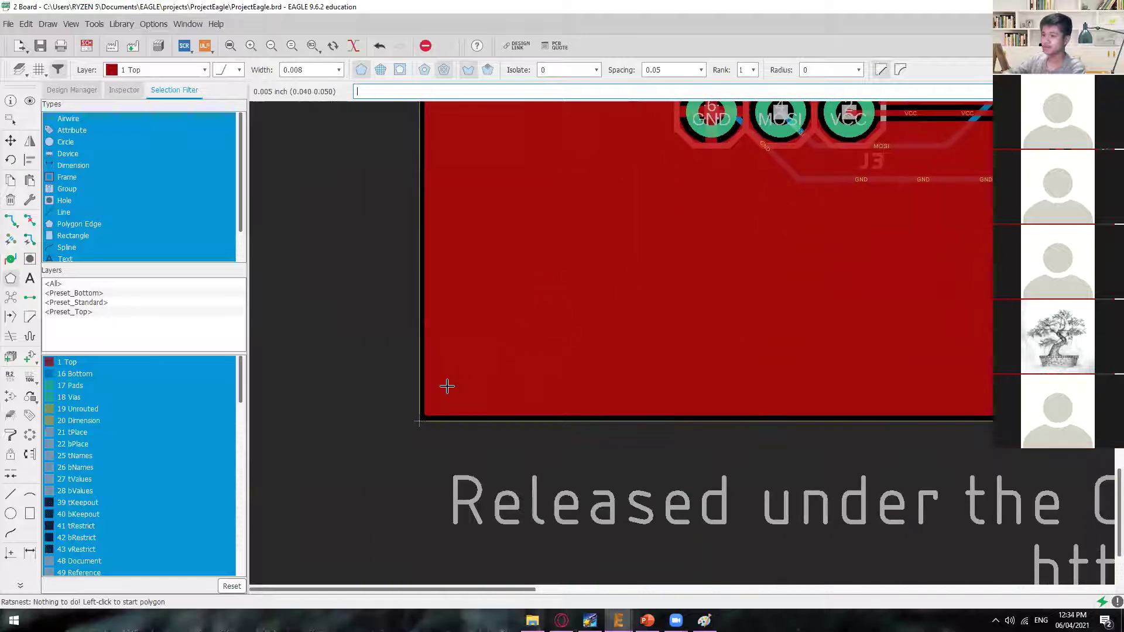
{"action": "scroll", "coordinate": [447, 387], "scroll_direction": "up", "scroll_amount": 2}
{"action": "scroll", "coordinate": [761, 351], "scroll_direction": "down", "scroll_amount": 4}
{"action": "scroll", "coordinate": [662, 336], "scroll_direction": "up", "scroll_amount": 1}
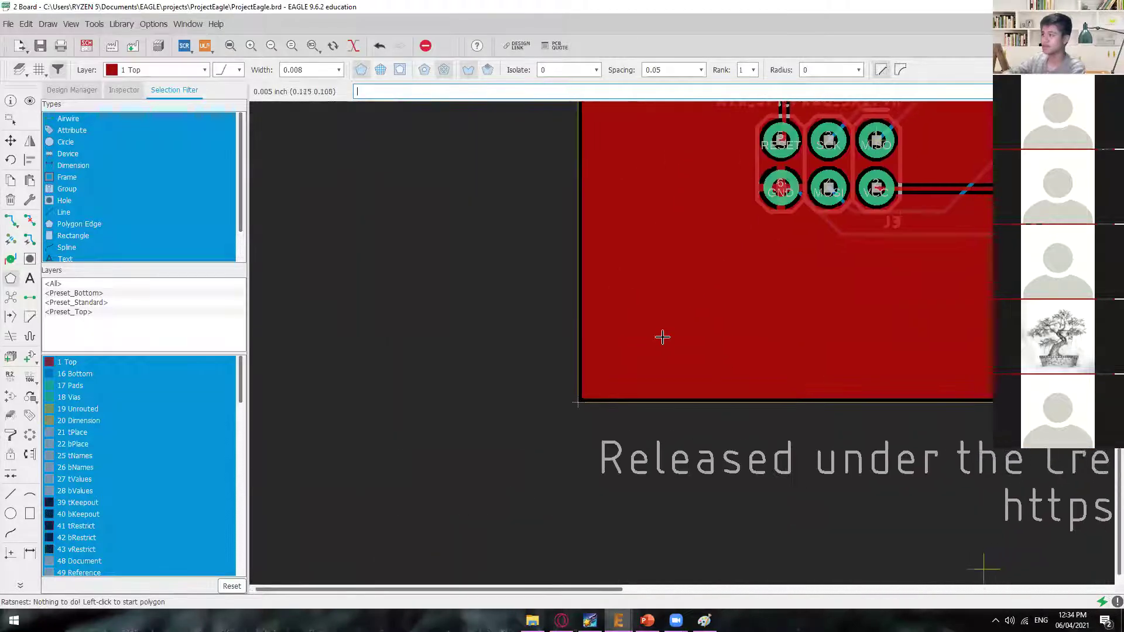
- Examine up close how J3's GND pin connects to the pour compared with the neighbouring RESET and MOSI pins
{"action": "middle_click_drag", "start_coordinate": [737, 288], "coordinate": [683, 355]}
{"action": "scroll", "coordinate": [684, 346], "scroll_direction": "up", "scroll_amount": 3}
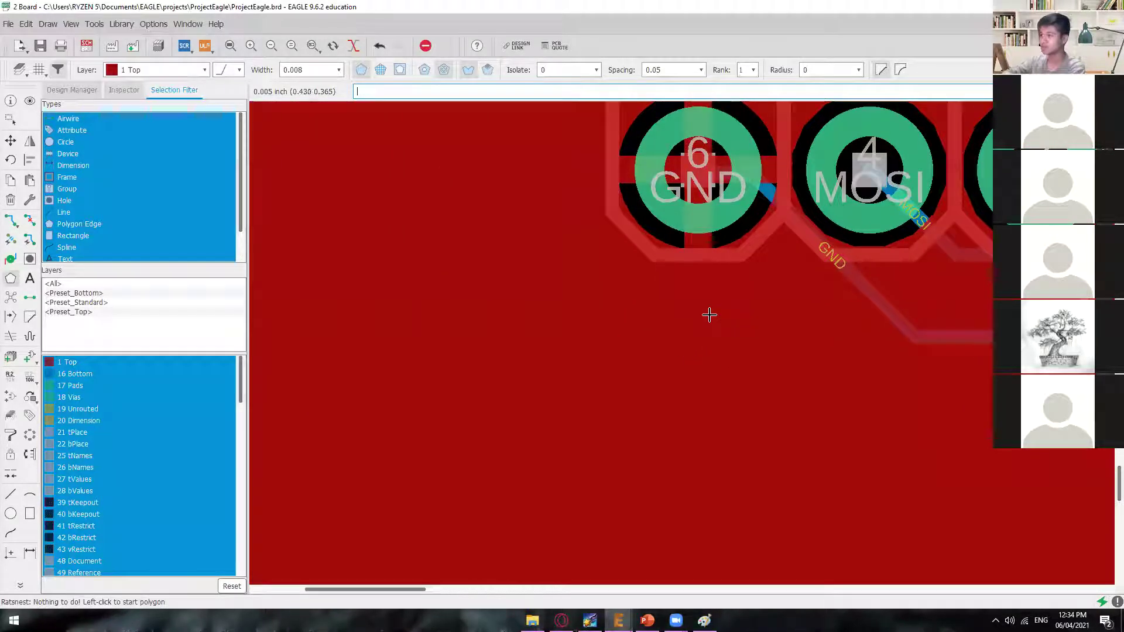
{"action": "scroll", "coordinate": [692, 302], "scroll_direction": "down", "scroll_amount": 2}
{"action": "middle_click_drag", "start_coordinate": [680, 306], "coordinate": [595, 389]}
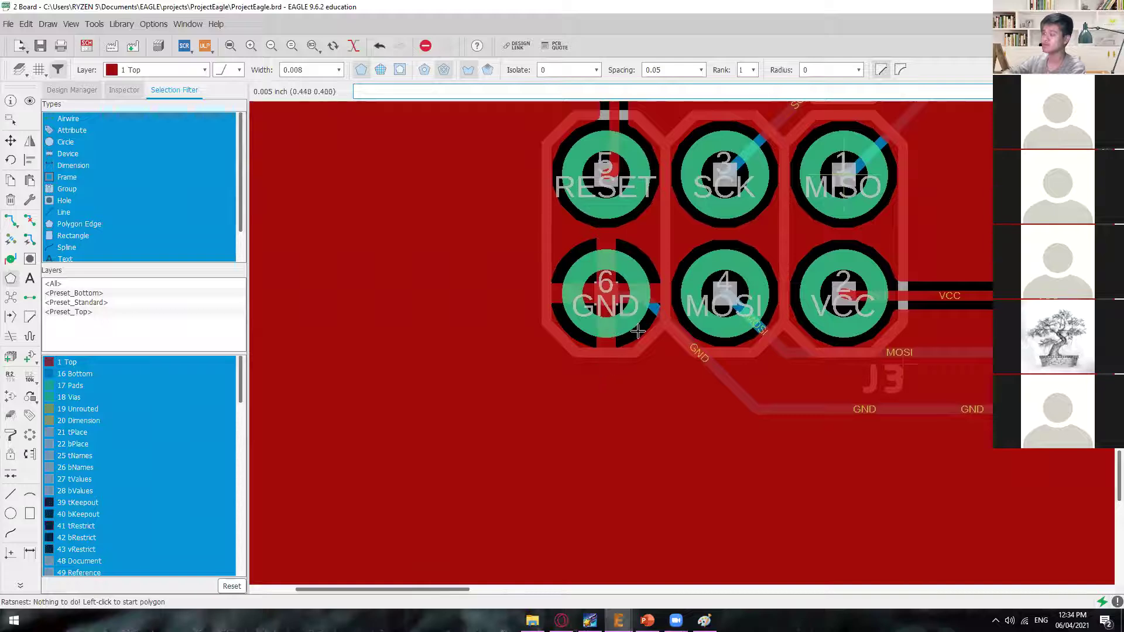
{"action": "scroll", "coordinate": [611, 288], "scroll_direction": "down", "scroll_amount": 2}
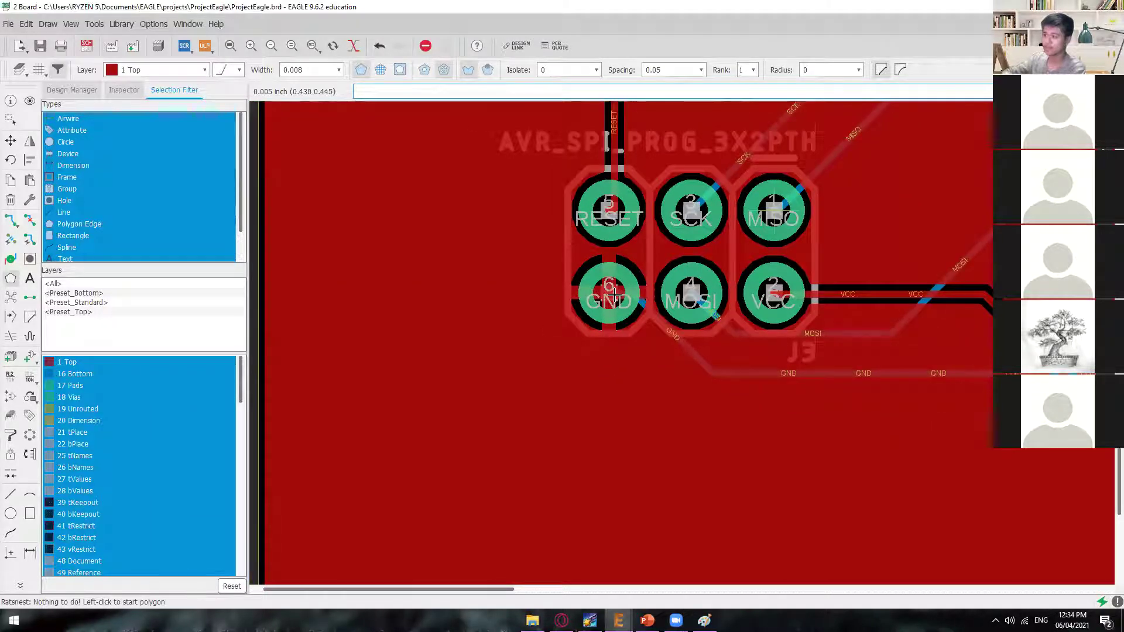
{"action": "middle_click_drag", "start_coordinate": [876, 399], "coordinate": [792, 436]}
{"action": "middle_click_drag", "start_coordinate": [511, 322], "coordinate": [519, 324]}
{"action": "scroll", "coordinate": [519, 415], "scroll_direction": "down", "scroll_amount": 1}
{"action": "scroll", "coordinate": [519, 415], "scroll_direction": "down", "scroll_amount": 1}
{"action": "middle_click_drag", "start_coordinate": [521, 457], "coordinate": [573, 321]}
- Review the pour around header J4 and resistor R4, and look over the board as a whole
{"action": "scroll", "coordinate": [615, 322], "scroll_direction": "down", "scroll_amount": 3}
{"action": "middle_click_drag", "start_coordinate": [1034, 321], "coordinate": [830, 371]}
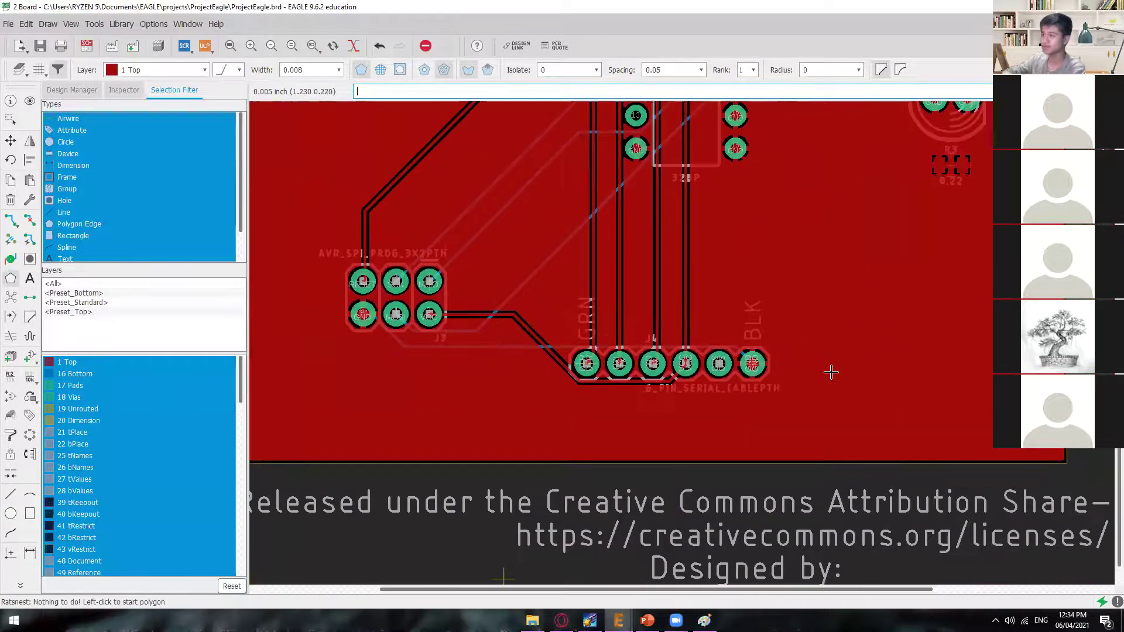
{"action": "scroll", "coordinate": [832, 352], "scroll_direction": "down", "scroll_amount": 3}
{"action": "middle_click_drag", "start_coordinate": [844, 280], "coordinate": [794, 398]}
{"action": "scroll", "coordinate": [683, 289], "scroll_direction": "down", "scroll_amount": 1}
{"action": "middle_click_drag", "start_coordinate": [597, 232], "coordinate": [629, 337]}
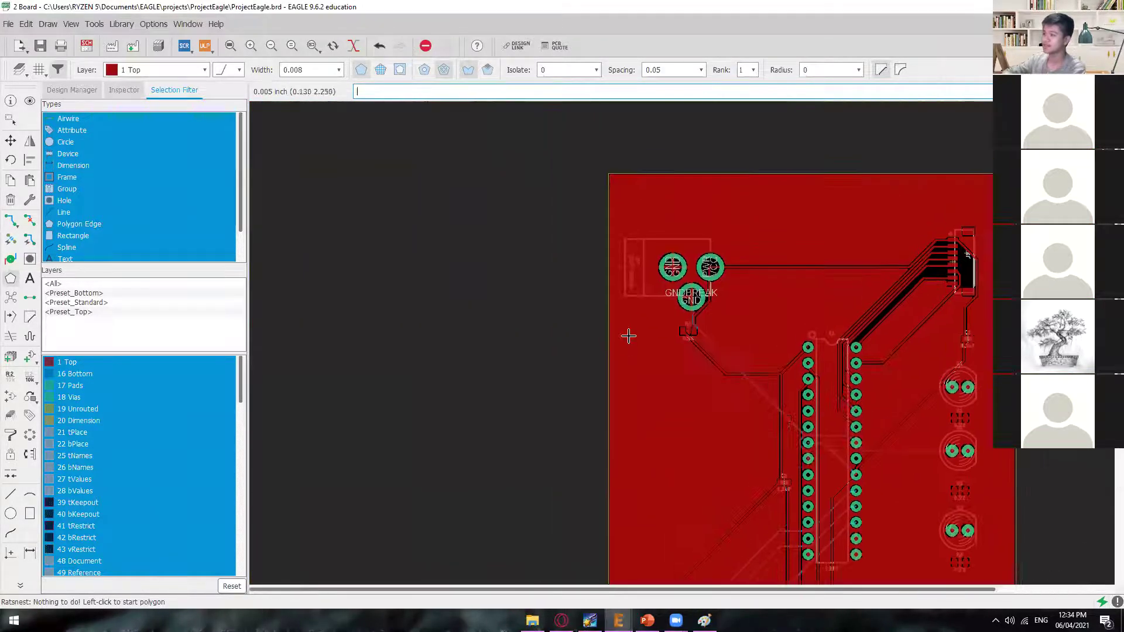
{"action": "scroll", "coordinate": [655, 349], "scroll_direction": "up", "scroll_amount": 4}
{"action": "scroll", "coordinate": [653, 371], "scroll_direction": "up", "scroll_amount": 3}
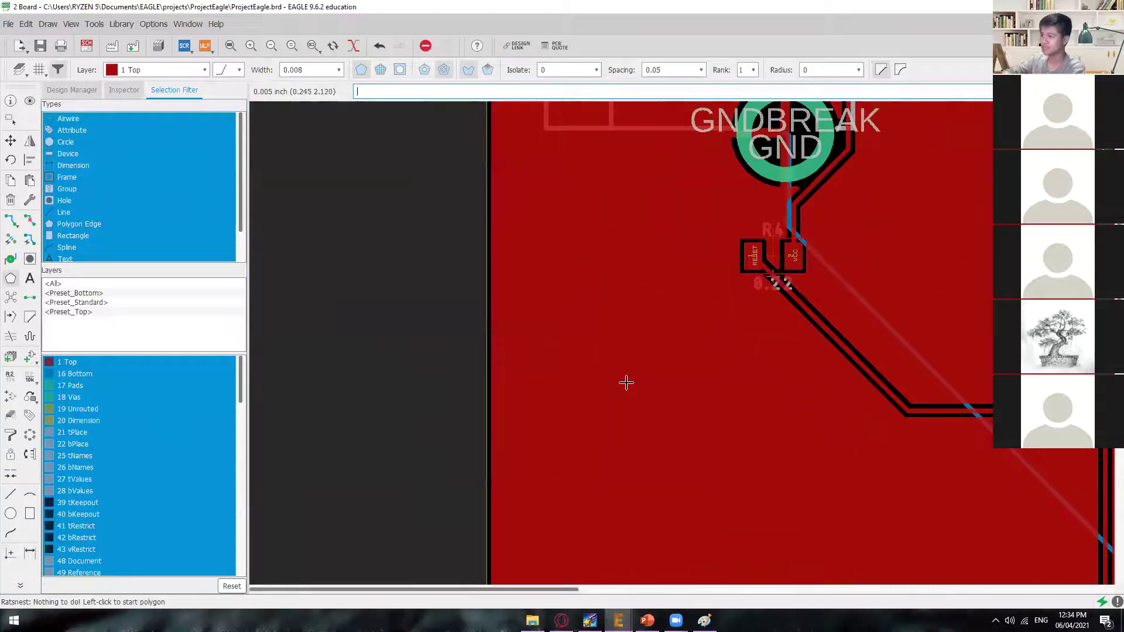
{"action": "scroll", "coordinate": [625, 389], "scroll_direction": "down", "scroll_amount": 7}
{"action": "middle_click_drag", "start_coordinate": [625, 390], "coordinate": [511, 277]}
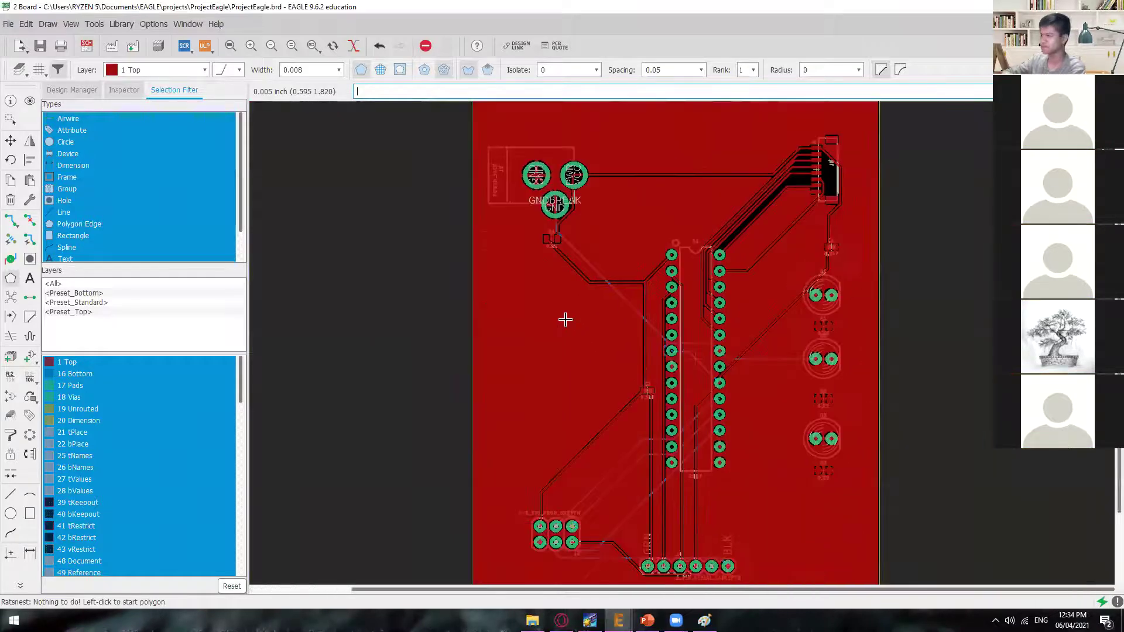
- Examine the pour's clearance along the DTR and TX traces where the bottom-layer MOSI, MISO and SCK traces cross beneath them
{"action": "scroll", "coordinate": [564, 318], "scroll_direction": "up", "scroll_amount": 1}
{"action": "middle_click_drag", "start_coordinate": [902, 456], "coordinate": [725, 303]}
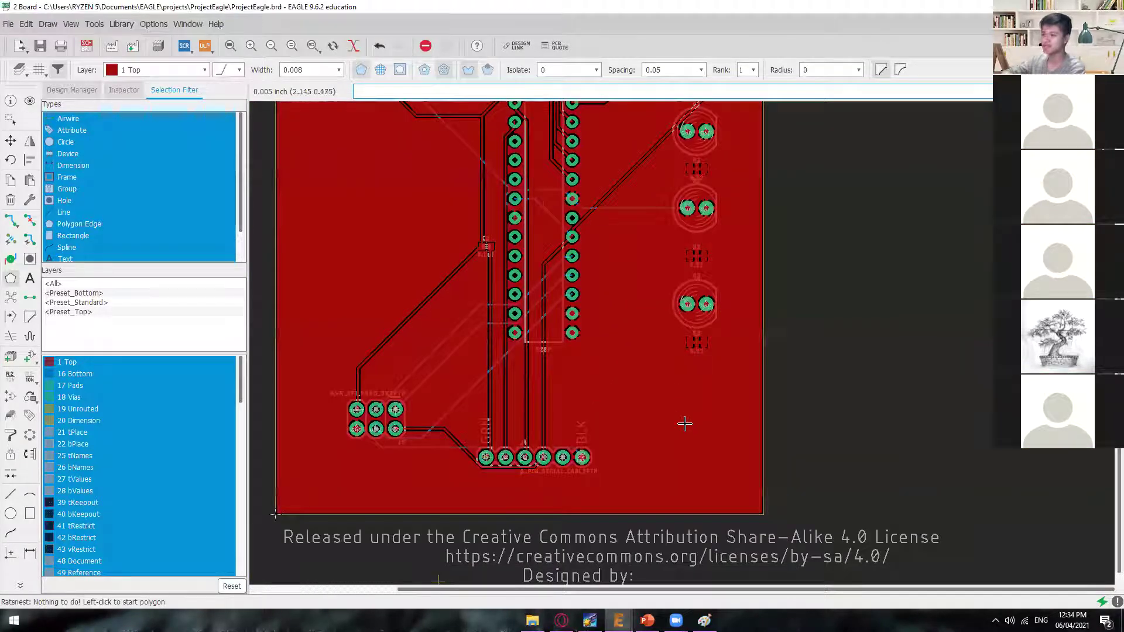
{"action": "scroll", "coordinate": [489, 369], "scroll_direction": "up", "scroll_amount": 8}
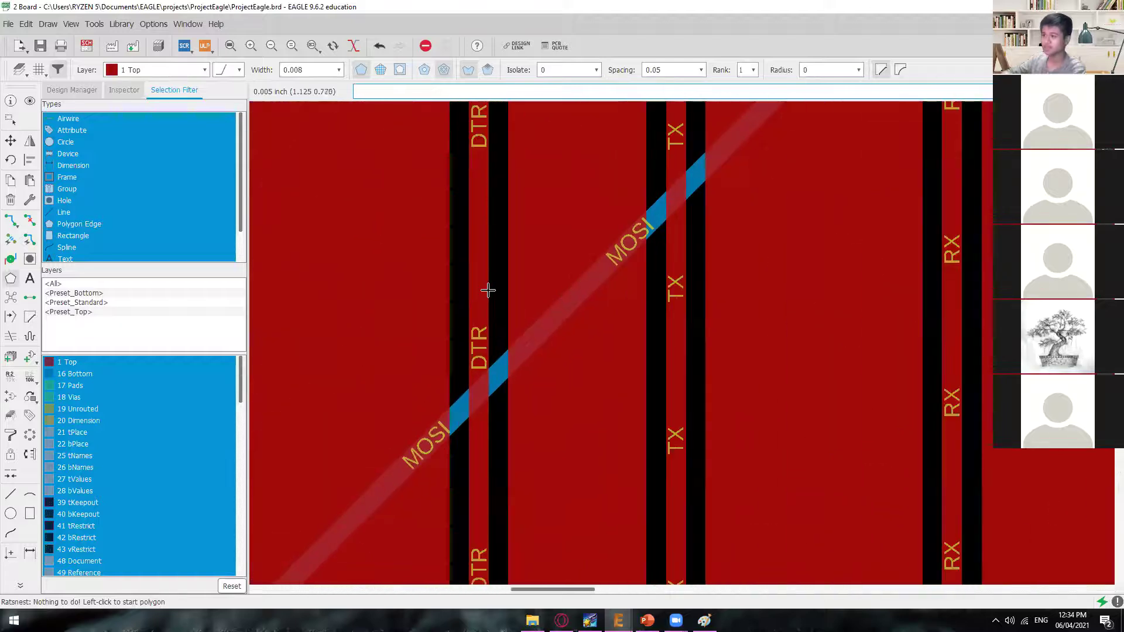
{"action": "scroll", "coordinate": [497, 304], "scroll_direction": "up", "scroll_amount": 2}
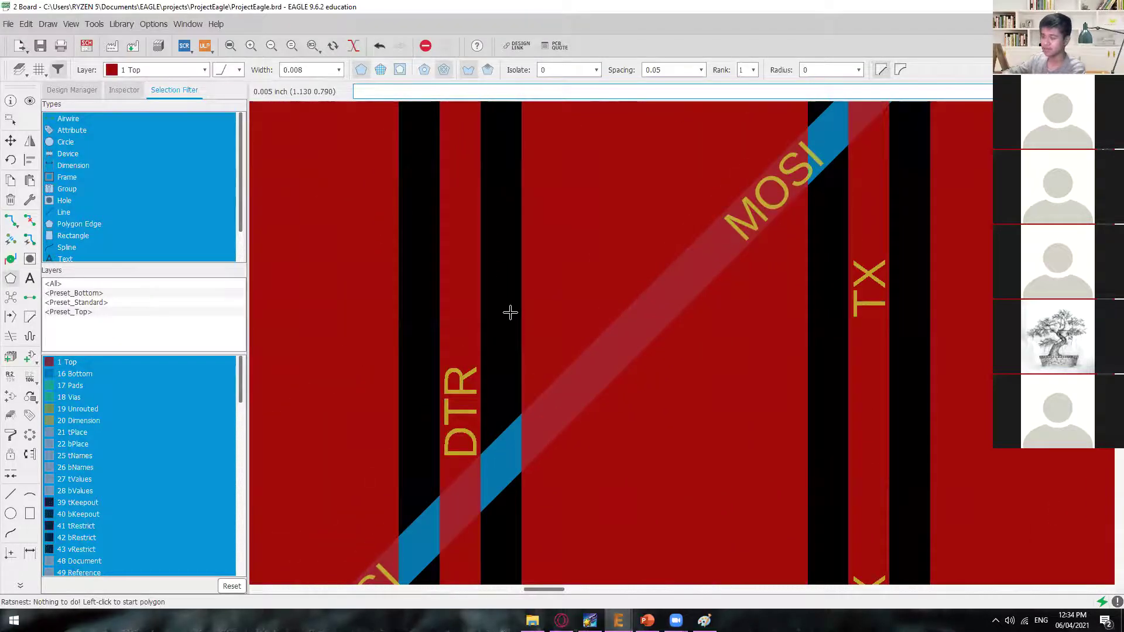
{"action": "scroll", "coordinate": [509, 314], "scroll_direction": "down", "scroll_amount": 5}
{"action": "middle_click_drag", "start_coordinate": [512, 202], "coordinate": [555, 379]}
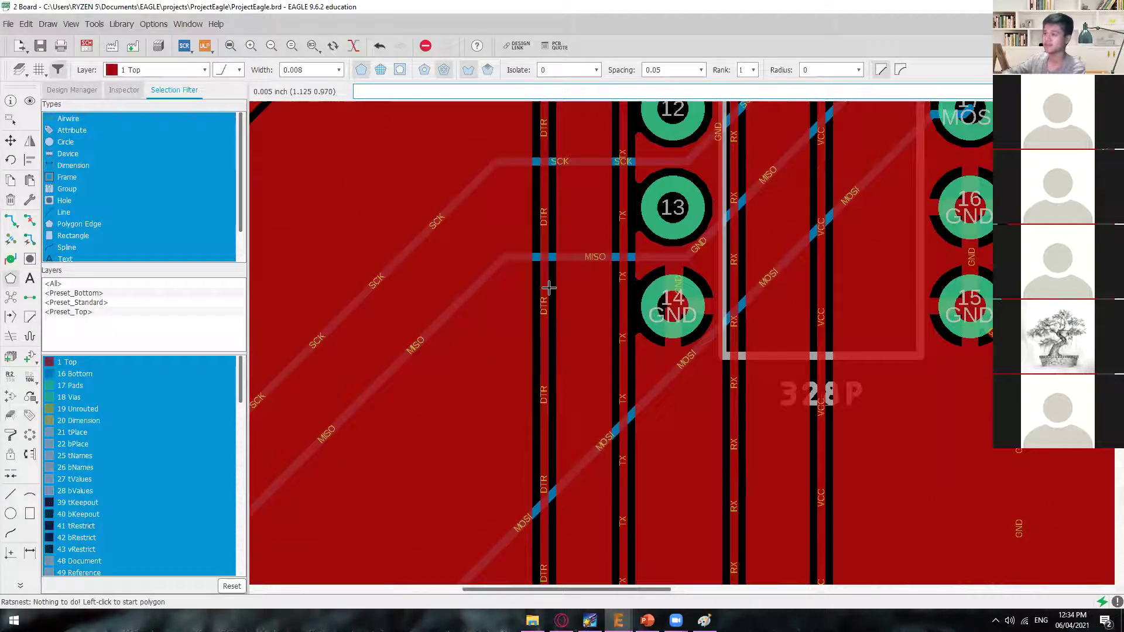
{"action": "scroll", "coordinate": [548, 287], "scroll_direction": "down", "scroll_amount": 2}
{"action": "scroll", "coordinate": [541, 310], "scroll_direction": "up", "scroll_amount": 3}
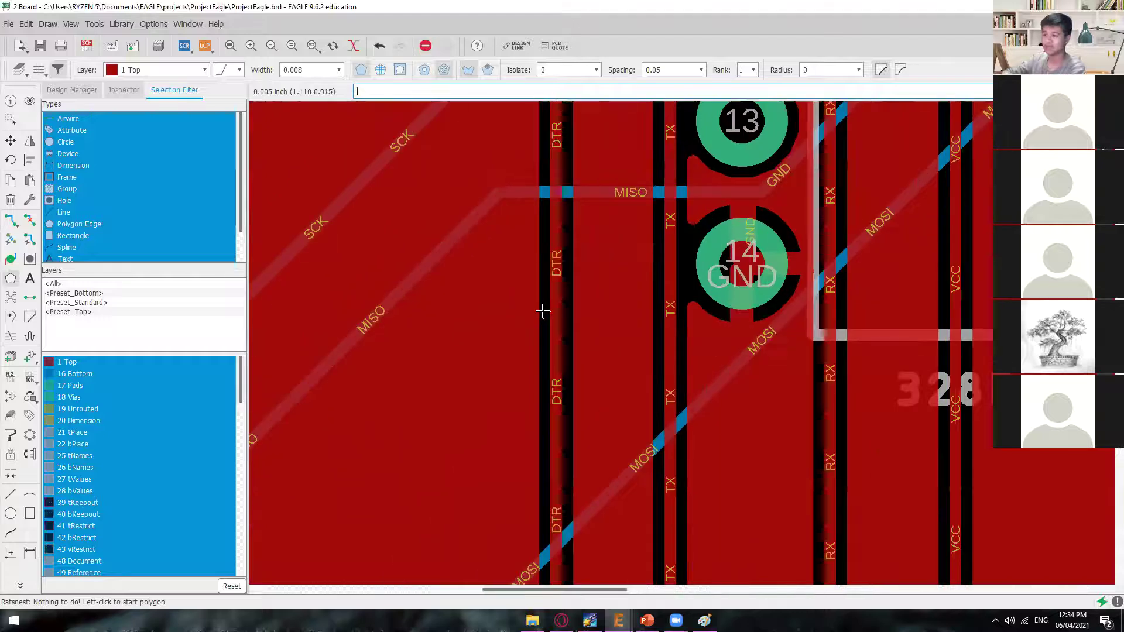
{"action": "scroll", "coordinate": [431, 301], "scroll_direction": "up", "scroll_amount": 2}
{"action": "scroll", "coordinate": [417, 321], "scroll_direction": "down", "scroll_amount": 2}
{"action": "middle_click_drag", "start_coordinate": [328, 418], "coordinate": [544, 337]}
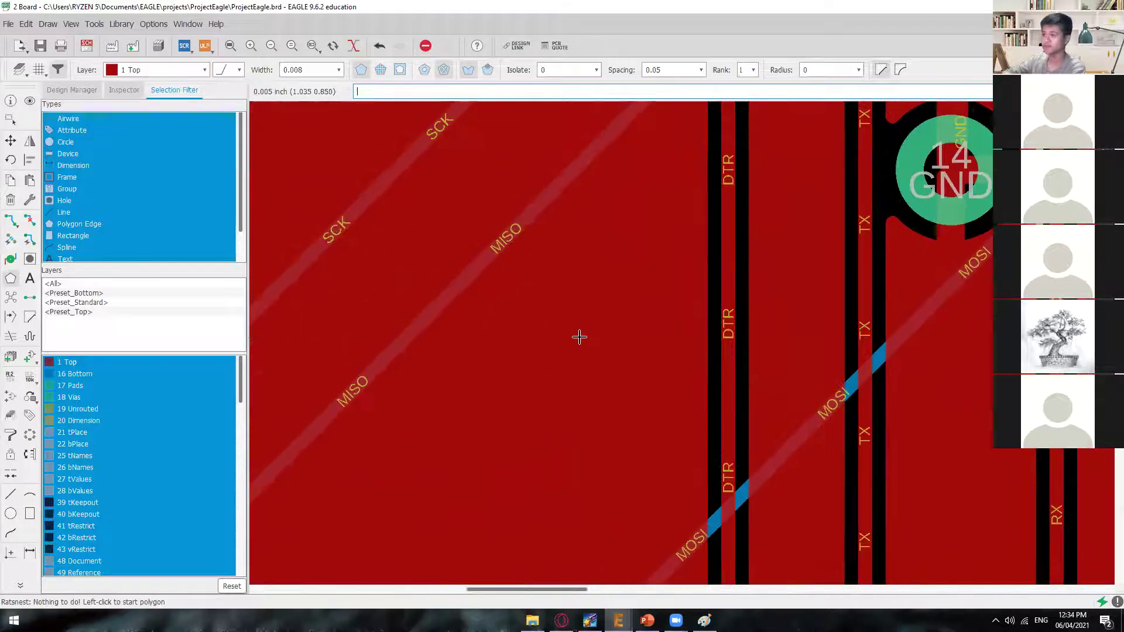
{"action": "scroll", "coordinate": [649, 351], "scroll_direction": "down", "scroll_amount": 3}
{"action": "scroll", "coordinate": [679, 258], "scroll_direction": "up", "scroll_amount": 5}
{"action": "scroll", "coordinate": [665, 259], "scroll_direction": "down", "scroll_amount": 1}
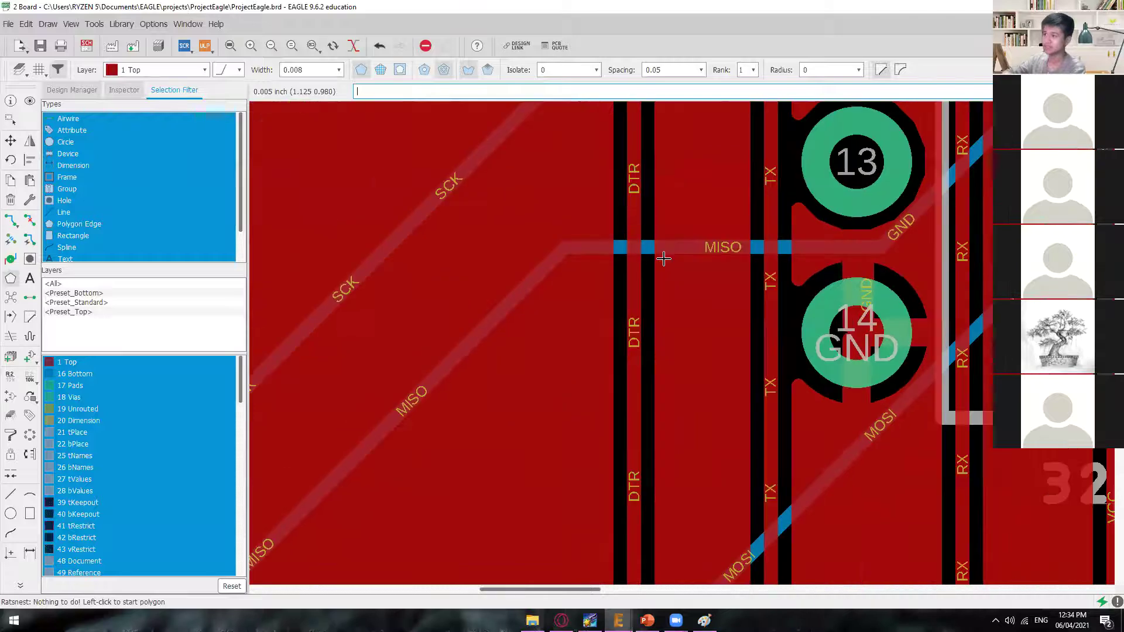
- Inspect the pour's clearance around capacitor C2 and its RESET and DTR traces, and around the traces entering connector J2
{"action": "middle_click_drag", "start_coordinate": [664, 259], "coordinate": [601, 401]}
{"action": "scroll", "coordinate": [609, 367], "scroll_direction": "down", "scroll_amount": 2}
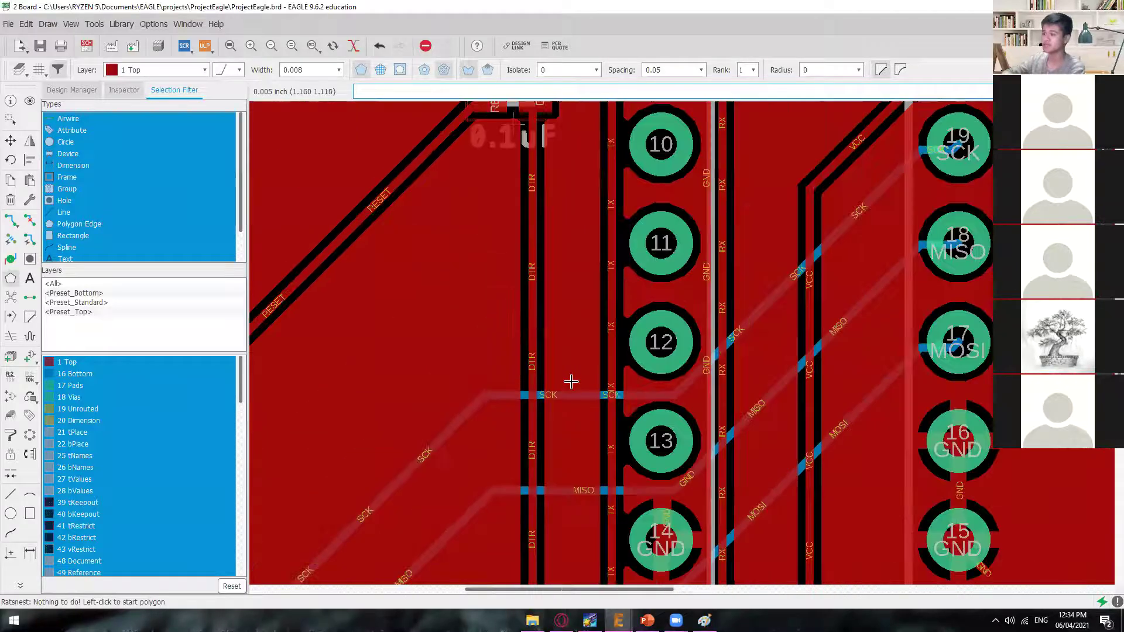
{"action": "scroll", "coordinate": [571, 382], "scroll_direction": "up", "scroll_amount": 2}
{"action": "scroll", "coordinate": [618, 470], "scroll_direction": "down", "scroll_amount": 2}
{"action": "middle_click_drag", "start_coordinate": [495, 292], "coordinate": [603, 418]}
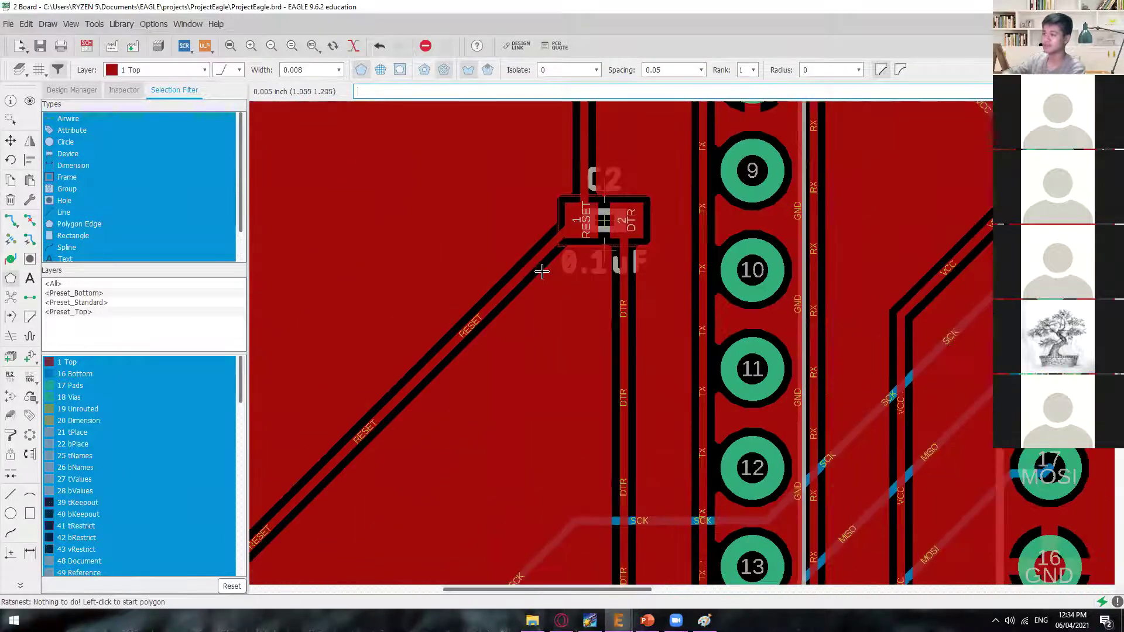
{"action": "scroll", "coordinate": [539, 260], "scroll_direction": "up", "scroll_amount": 2}
{"action": "scroll", "coordinate": [607, 223], "scroll_direction": "up", "scroll_amount": 1}
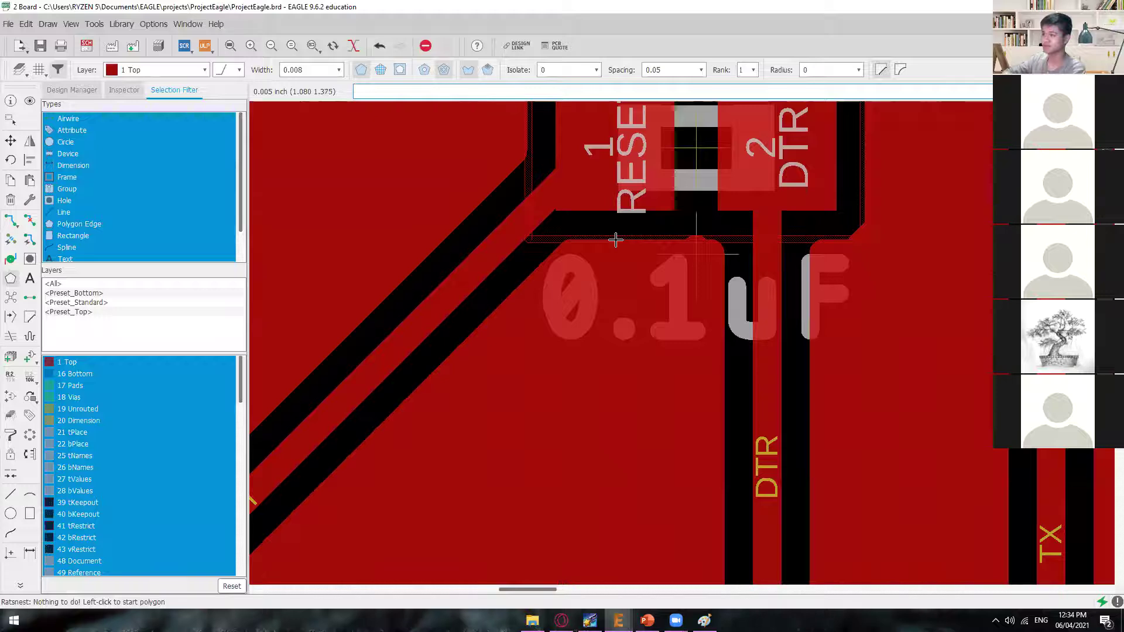
{"action": "scroll", "coordinate": [611, 234], "scroll_direction": "down", "scroll_amount": 3}
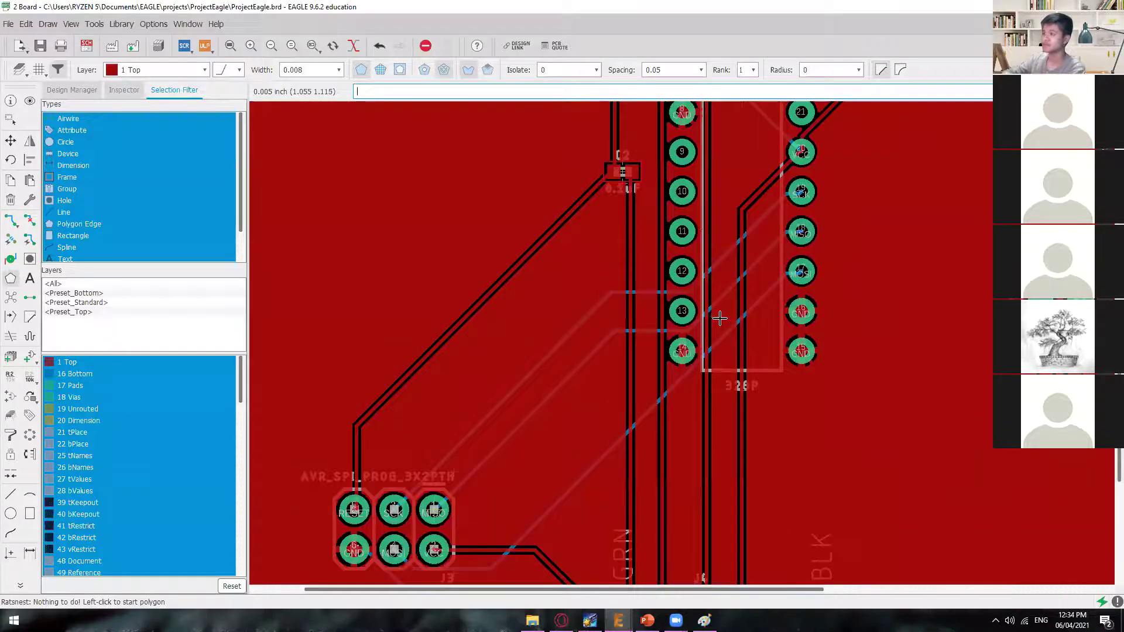
{"action": "scroll", "coordinate": [719, 318], "scroll_direction": "down", "scroll_amount": 6}
{"action": "scroll", "coordinate": [715, 187], "scroll_direction": "up", "scroll_amount": 3}
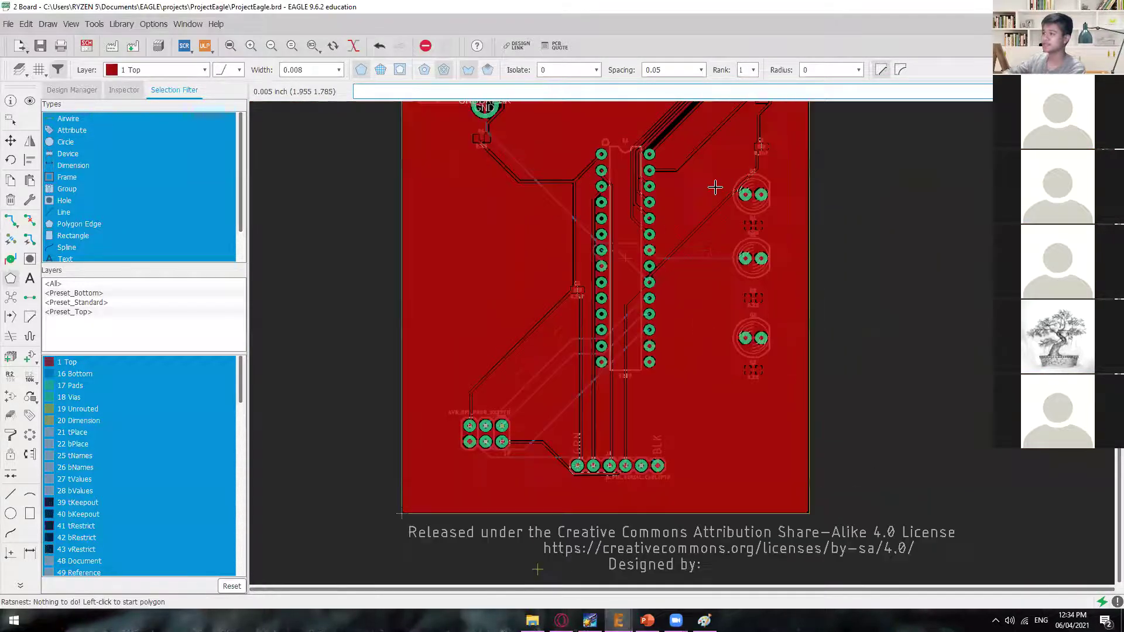
{"action": "scroll", "coordinate": [720, 352], "scroll_direction": "up", "scroll_amount": 5}
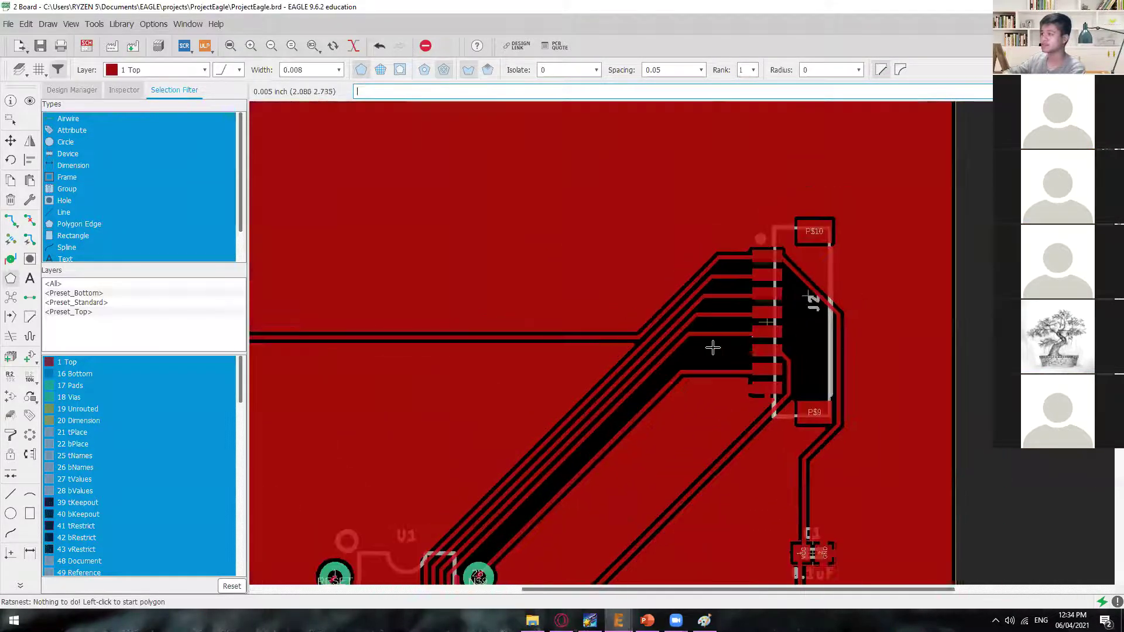
{"action": "scroll", "coordinate": [713, 348], "scroll_direction": "down", "scroll_amount": 5}
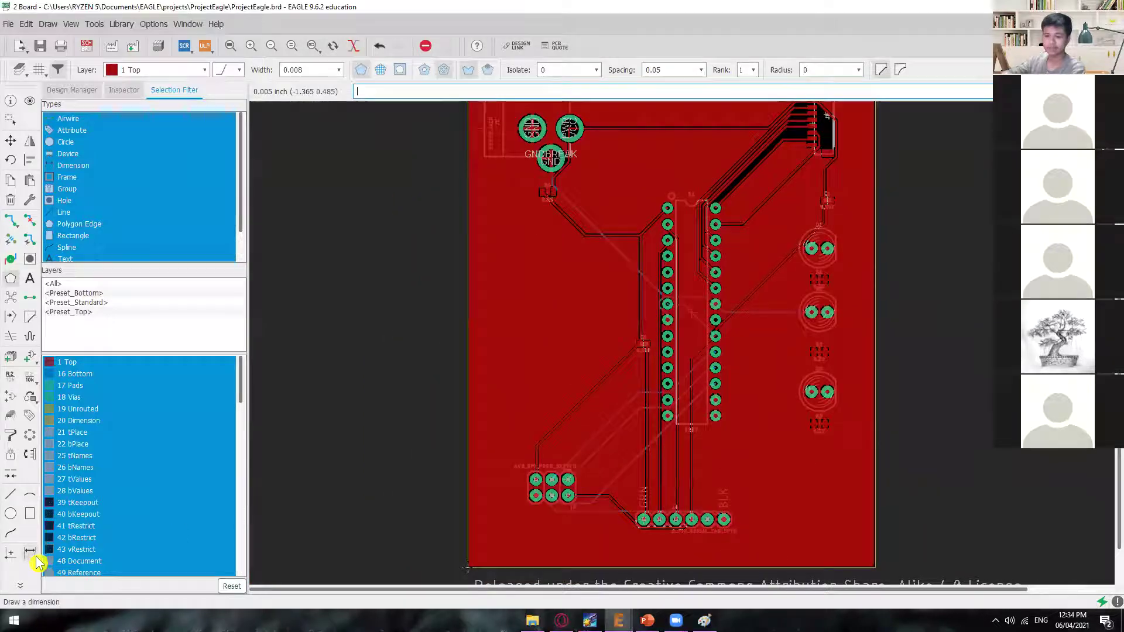
- Run the design rule check on the poured board with the SparkFun rules and look over the board again
{"action": "left_click", "coordinate": [19, 586]}
{"action": "left_click", "coordinate": [19, 586]}
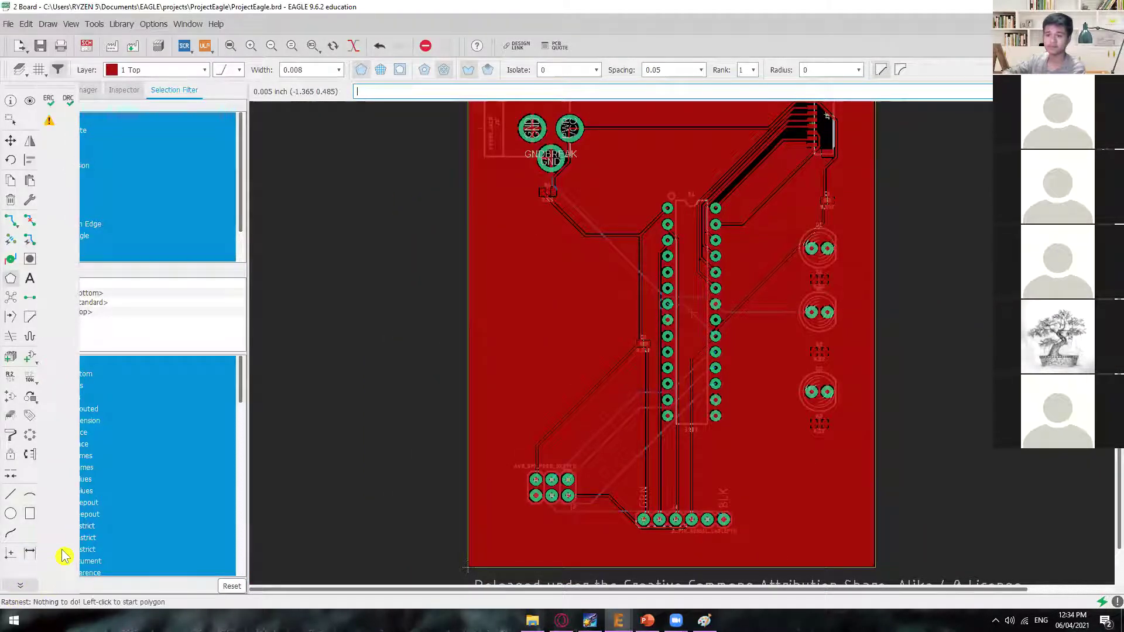
{"action": "left_click", "coordinate": [68, 100]}
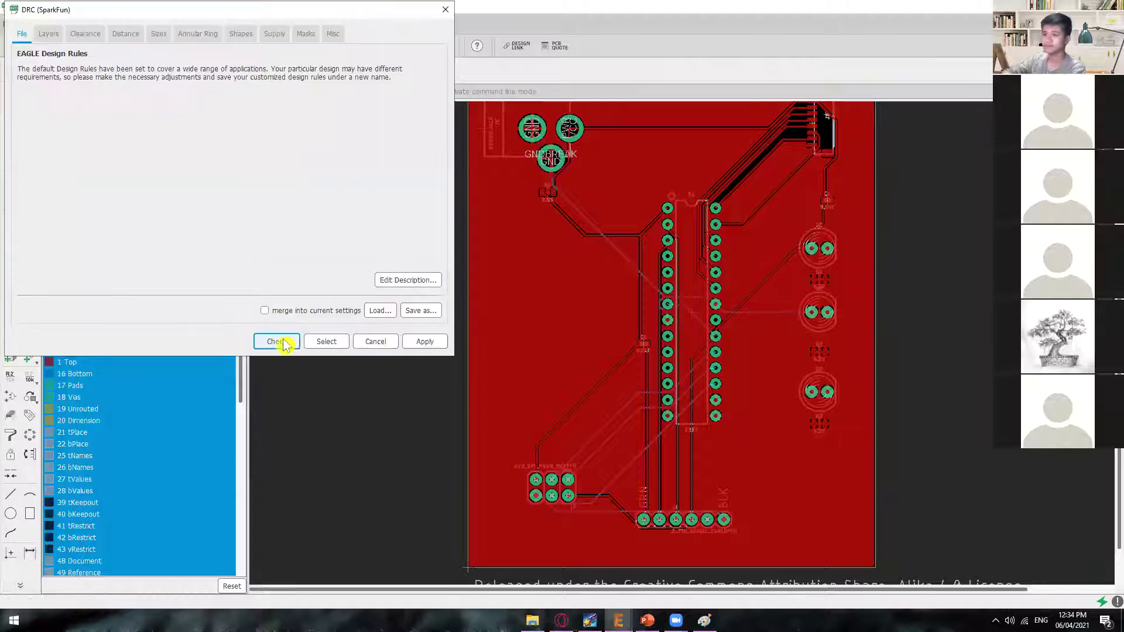
{"action": "left_click", "coordinate": [278, 340]}
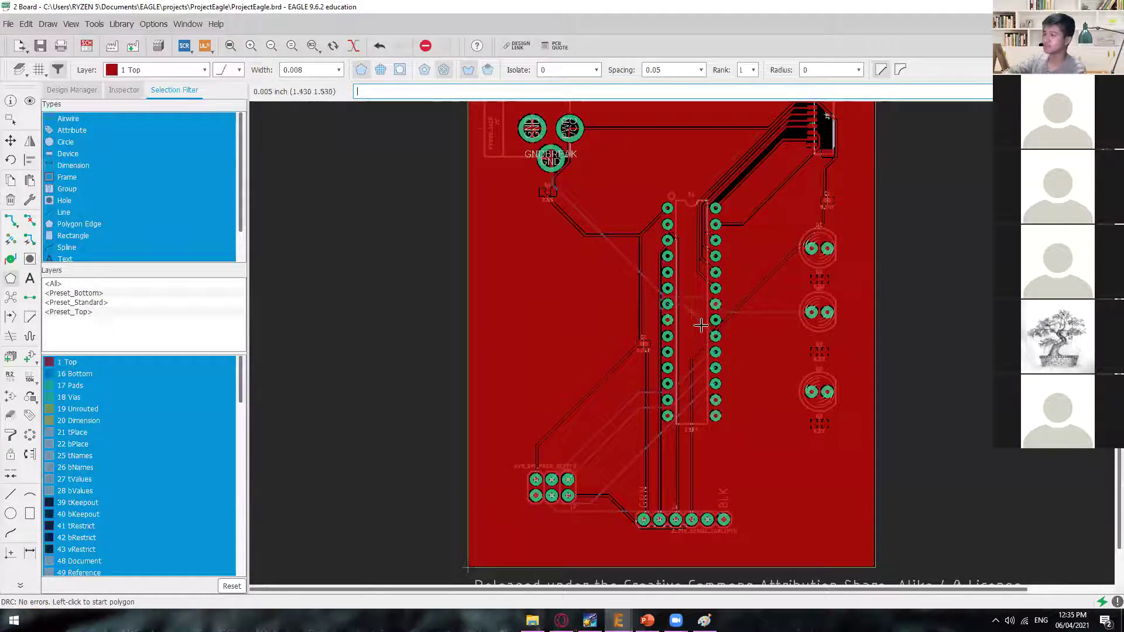
{"action": "scroll", "coordinate": [676, 331], "scroll_direction": "up", "scroll_amount": 5}
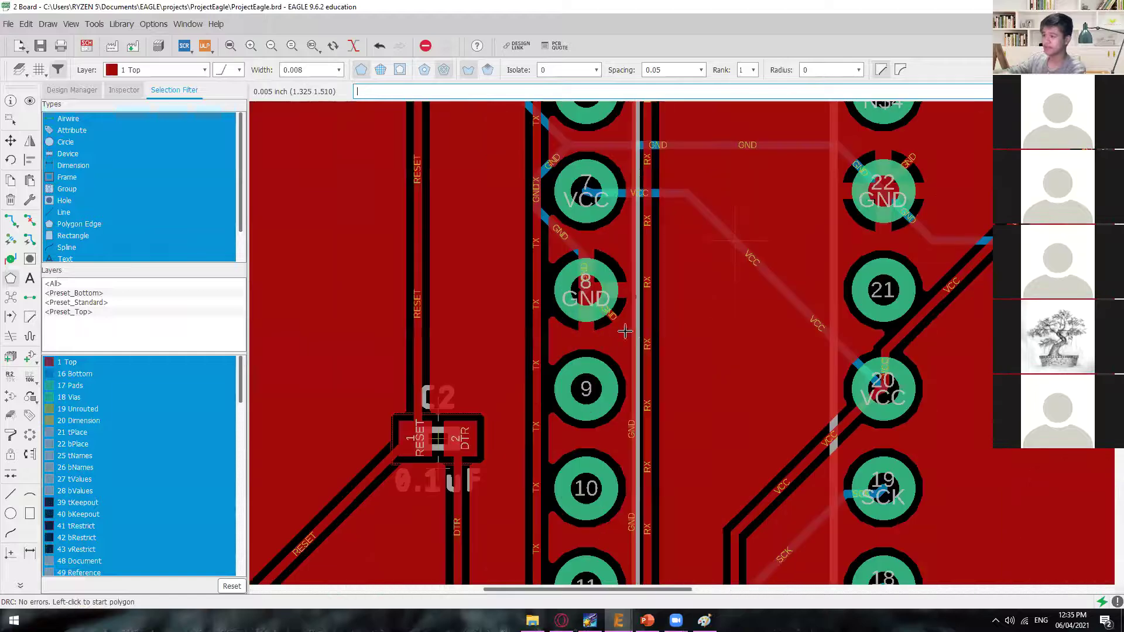
{"action": "scroll", "coordinate": [643, 363], "scroll_direction": "down", "scroll_amount": 6}
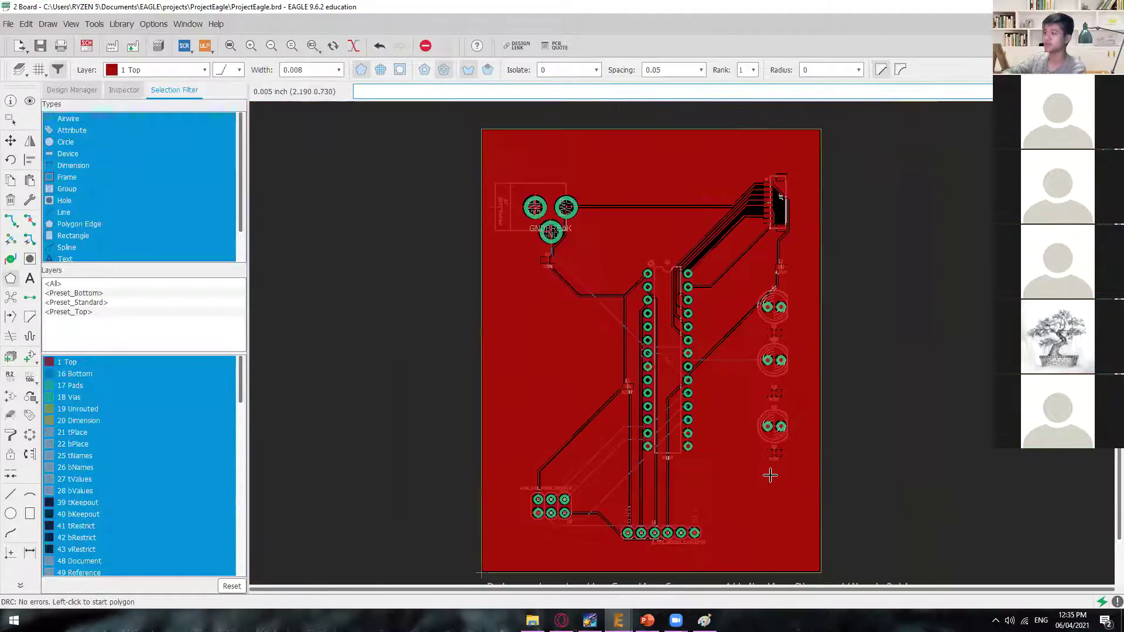
{"action": "middle_click_drag", "start_coordinate": [810, 399], "coordinate": [790, 464]}
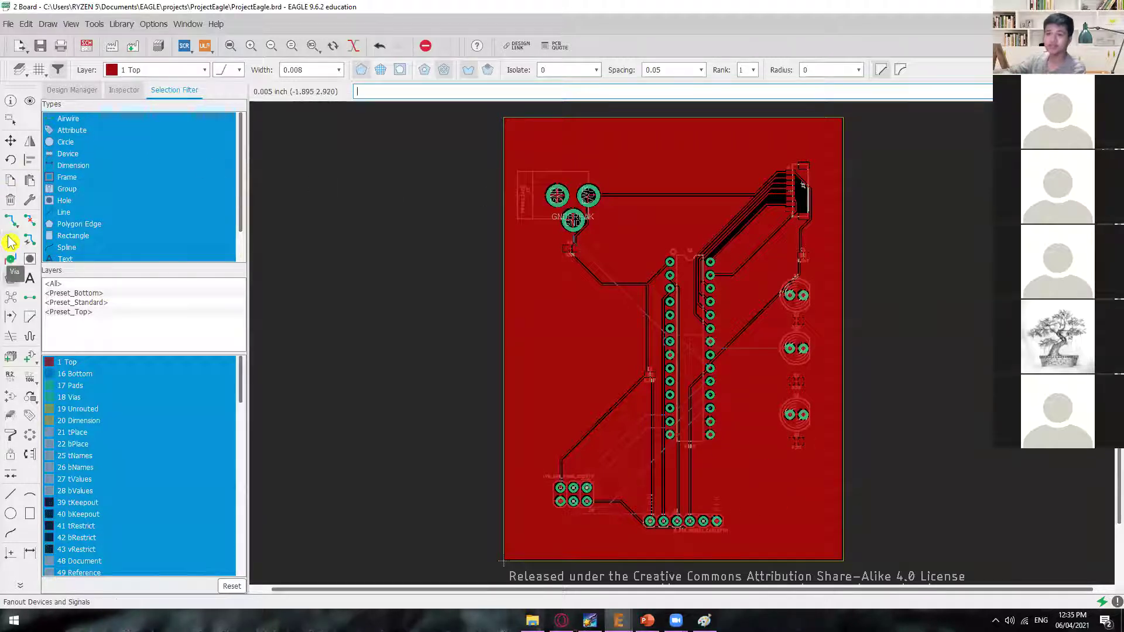
- Set the polygon's layer to 16 Bottom and start its outline at the board's top-left corner
{"action": "left_click", "coordinate": [175, 70]}
{"action": "left_click", "coordinate": [158, 93]}
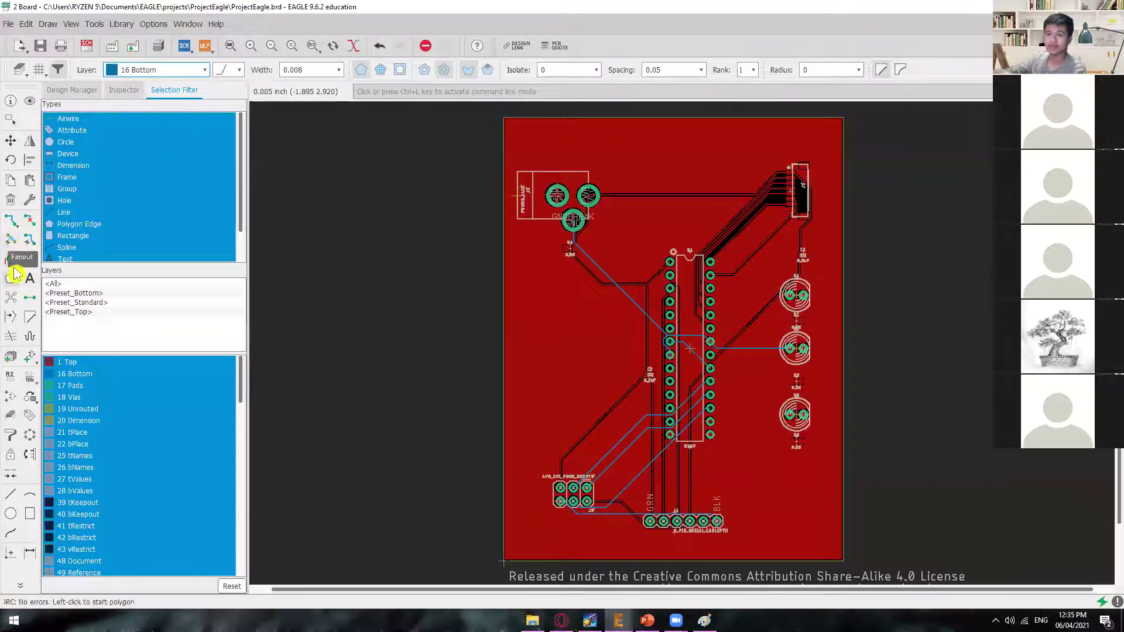
{"action": "scroll", "coordinate": [549, 144], "scroll_direction": "up", "scroll_amount": 1}
{"action": "scroll", "coordinate": [549, 144], "scroll_direction": "up", "scroll_amount": 5}
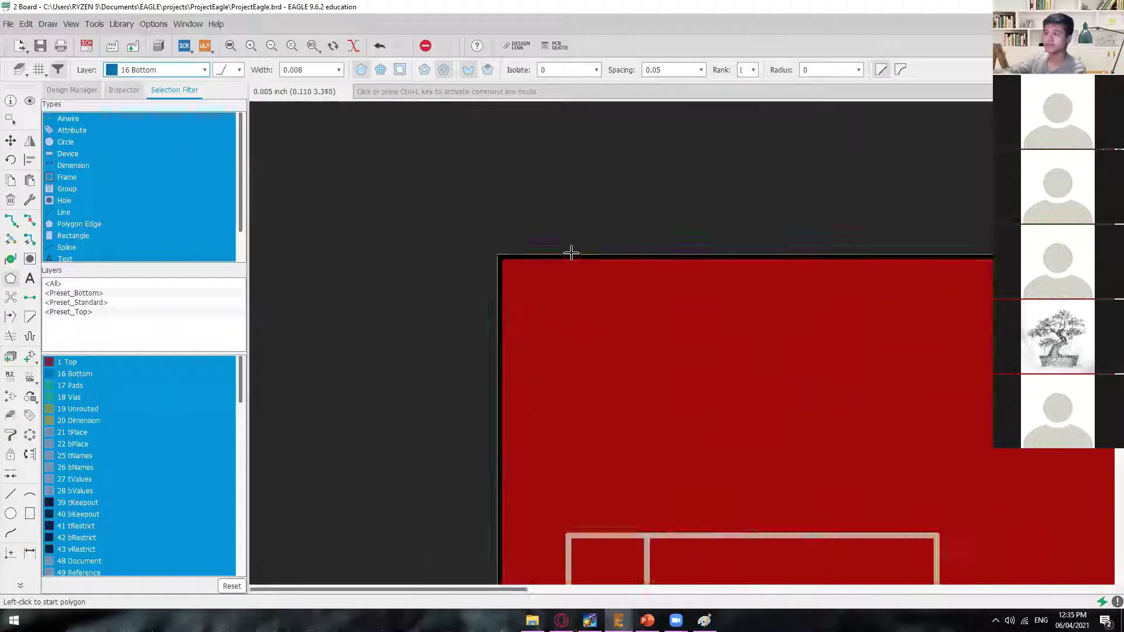
{"action": "left_click", "coordinate": [478, 253]}
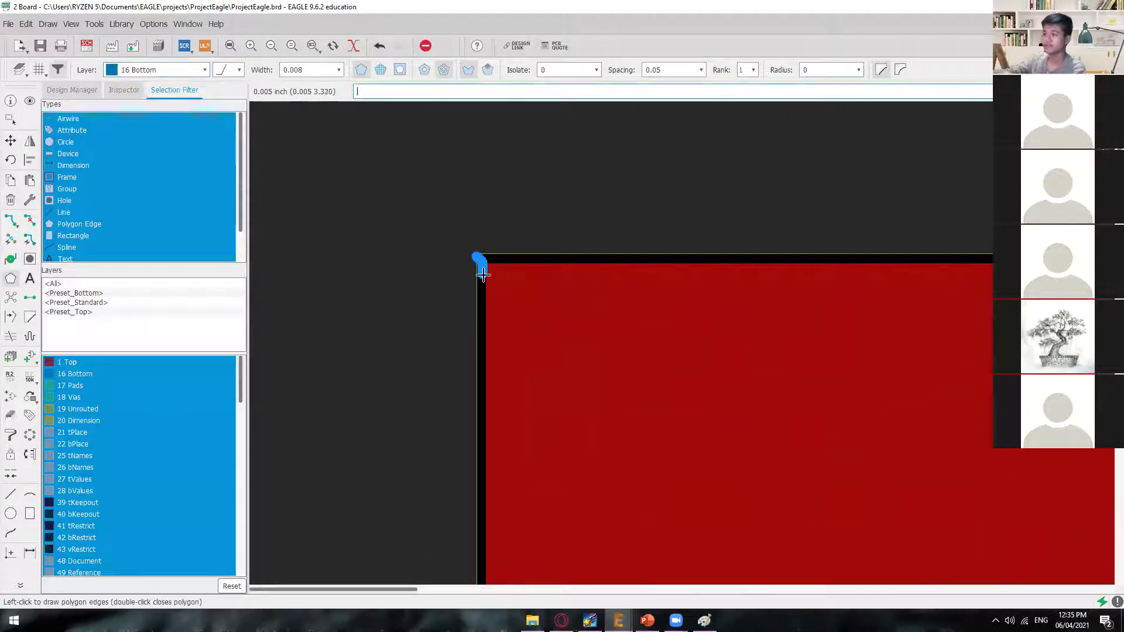
- Abandon the started bottom-layer polygon and unfill all copper polygons on the board with the command ripup @;
{"action": "key", "text": "Escape"}
{"action": "scroll", "coordinate": [484, 183], "scroll_direction": "down", "scroll_amount": 3}
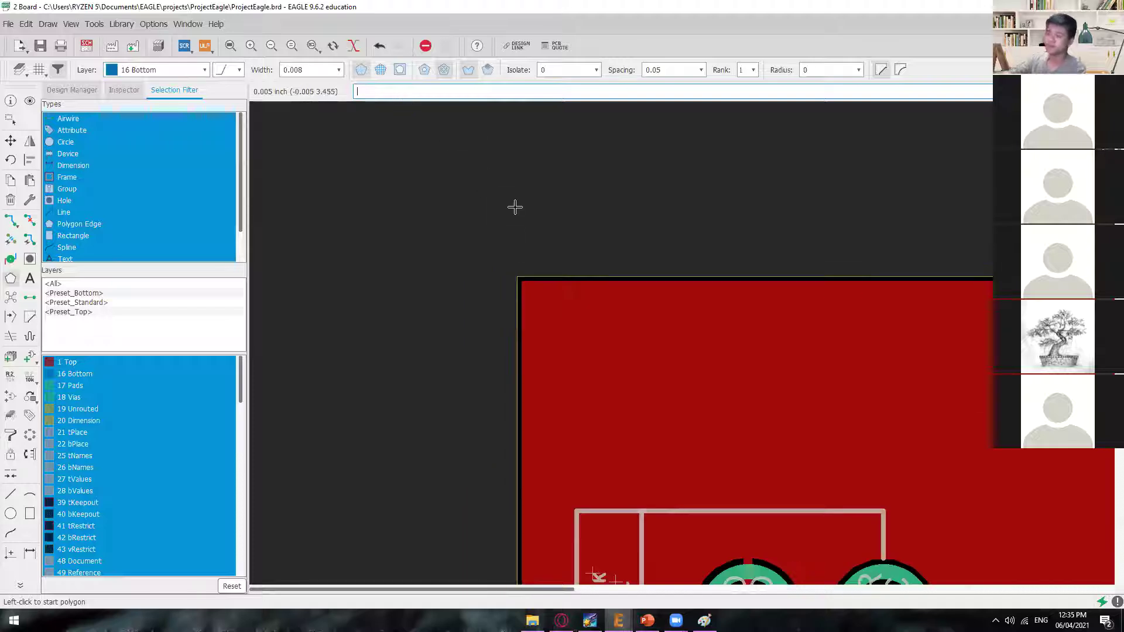
{"action": "scroll", "coordinate": [593, 344], "scroll_direction": "down", "scroll_amount": 4}
{"action": "middle_click_drag", "start_coordinate": [800, 396], "coordinate": [715, 323]}
{"action": "scroll", "coordinate": [715, 323], "scroll_direction": "down", "scroll_amount": 3}
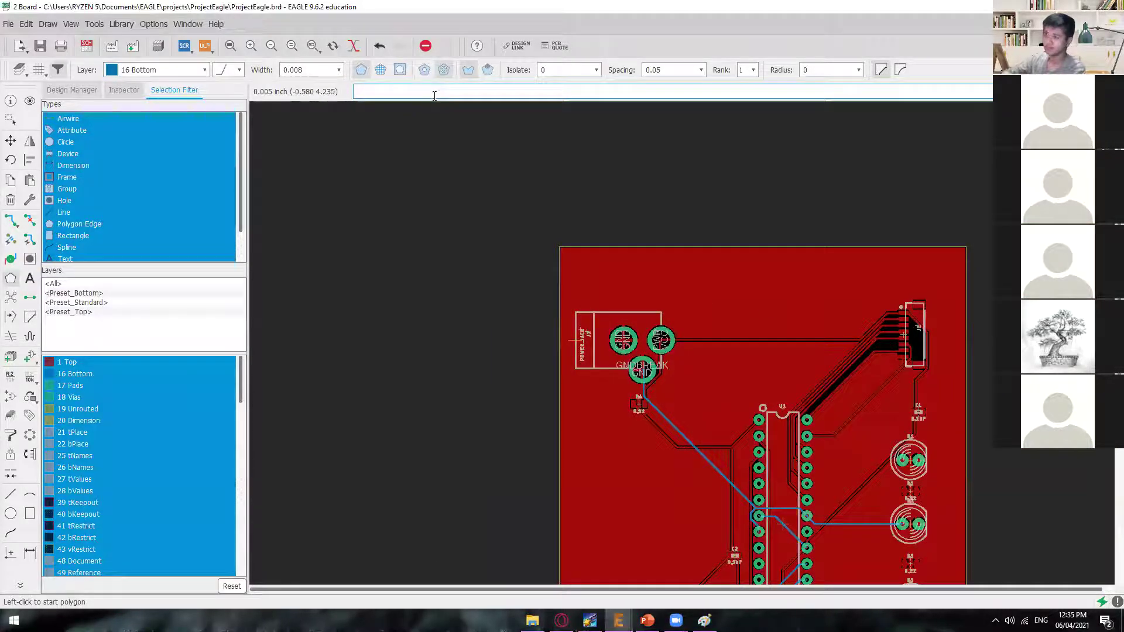
{"action": "type", "text": "Ri"}
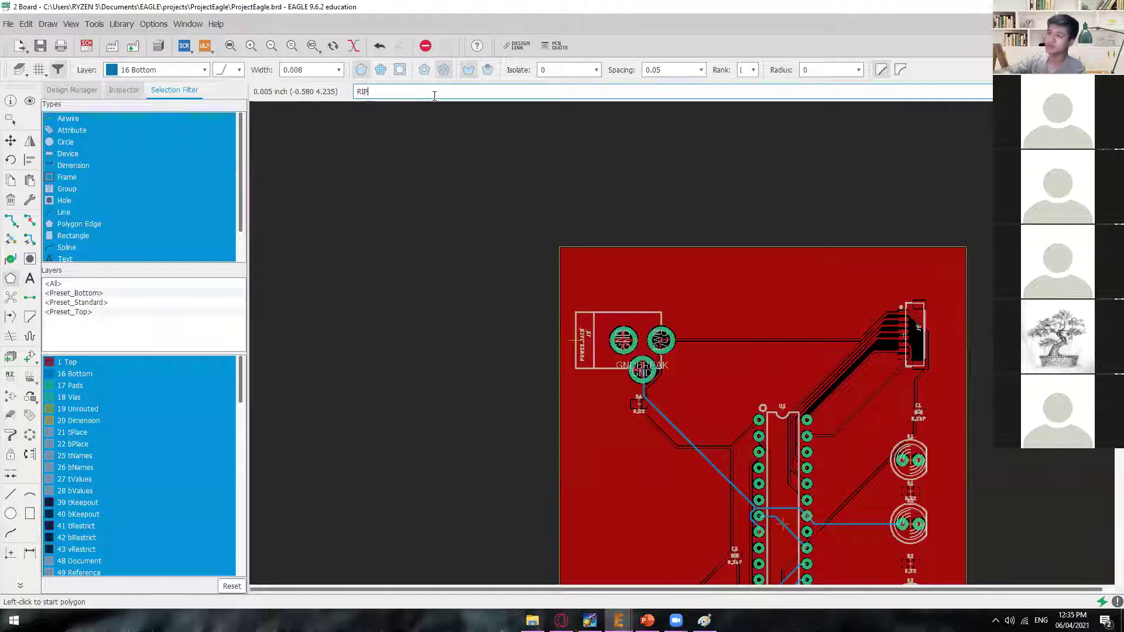
{"action": "type", "text": "ripup @;"}
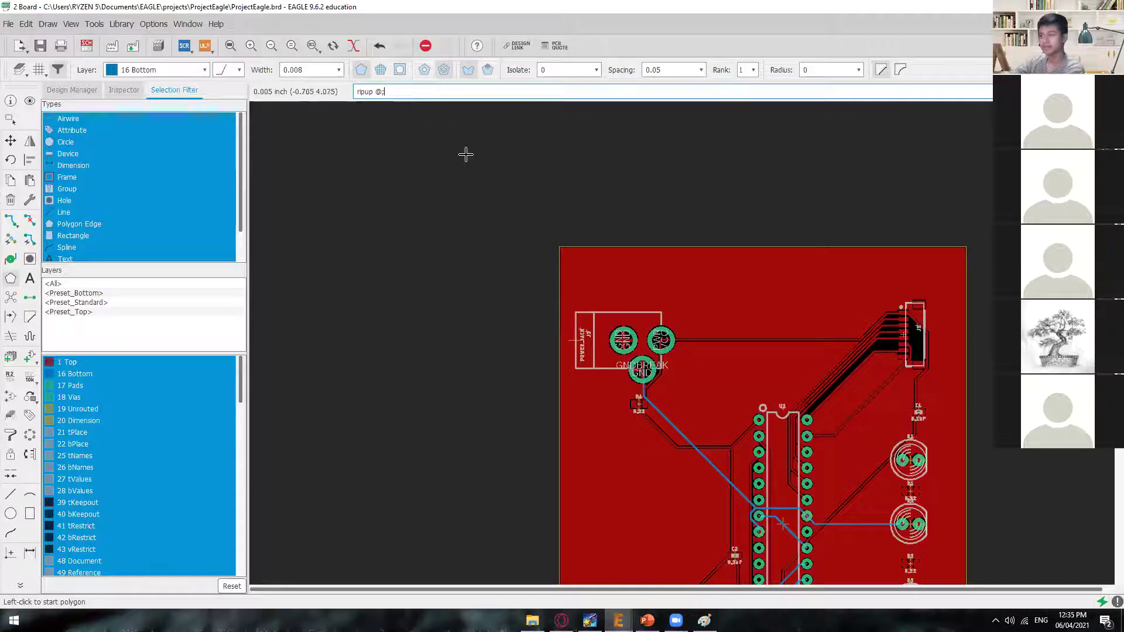
{"action": "key", "text": "Return"}
- Examine the unfilled board and the dotted polygon outline at its upper-left corner
{"action": "scroll", "coordinate": [697, 381], "scroll_direction": "up", "scroll_amount": 6}
{"action": "scroll", "coordinate": [694, 359], "scroll_direction": "down", "scroll_amount": 3}
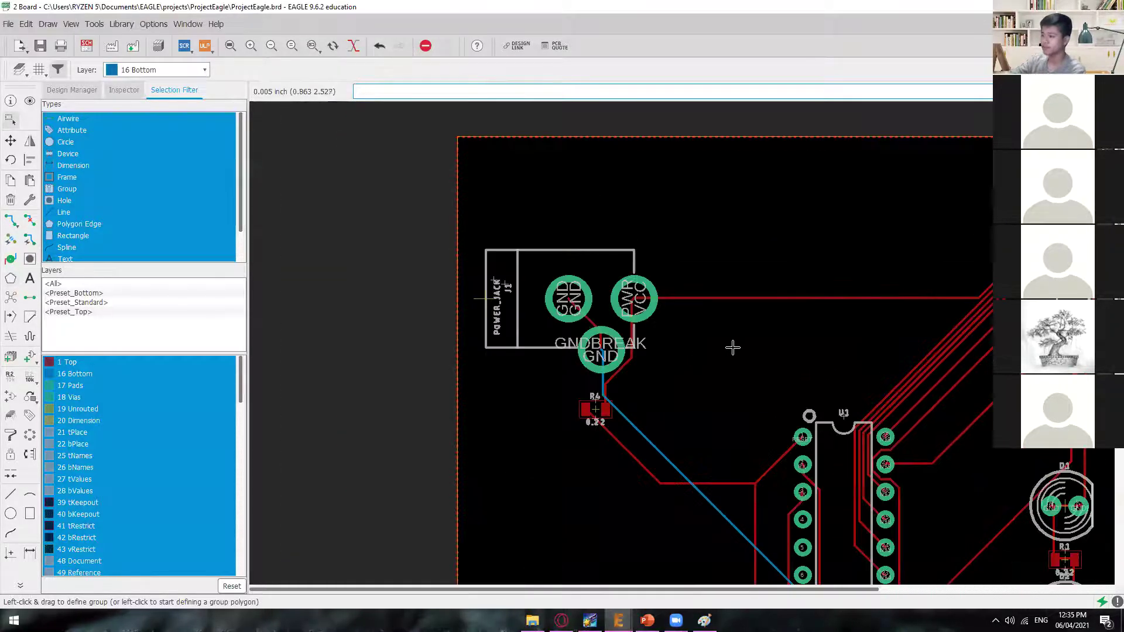
{"action": "scroll", "coordinate": [688, 343], "scroll_direction": "down", "scroll_amount": 5}
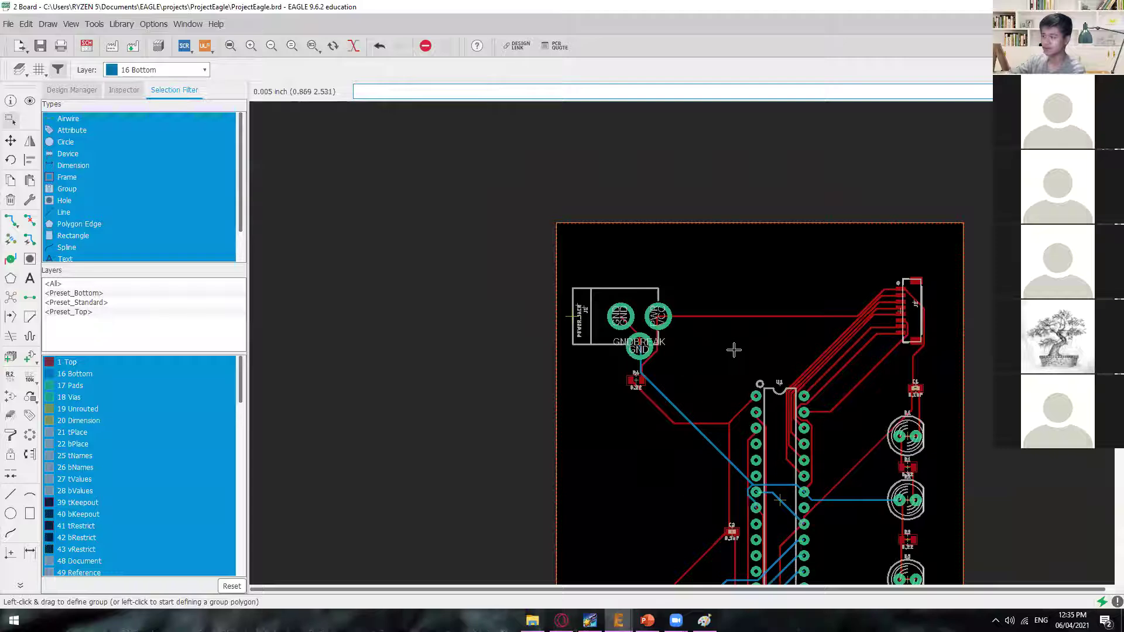
{"action": "middle_click_drag", "start_coordinate": [727, 231], "coordinate": [690, 314]}
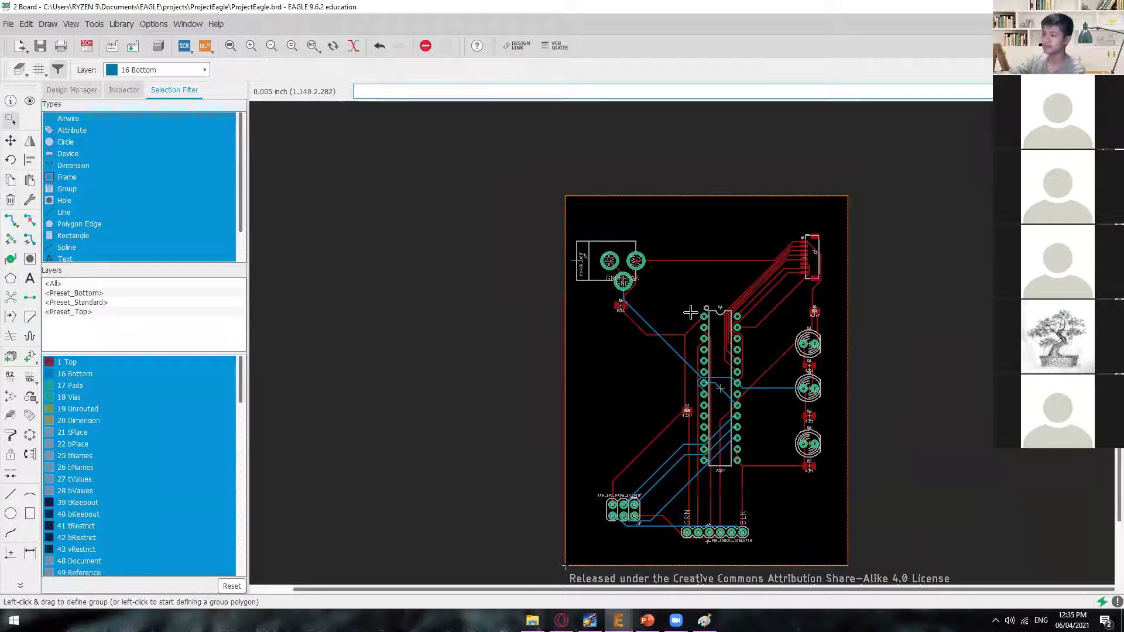
{"action": "scroll", "coordinate": [587, 161], "scroll_direction": "up", "scroll_amount": 10}
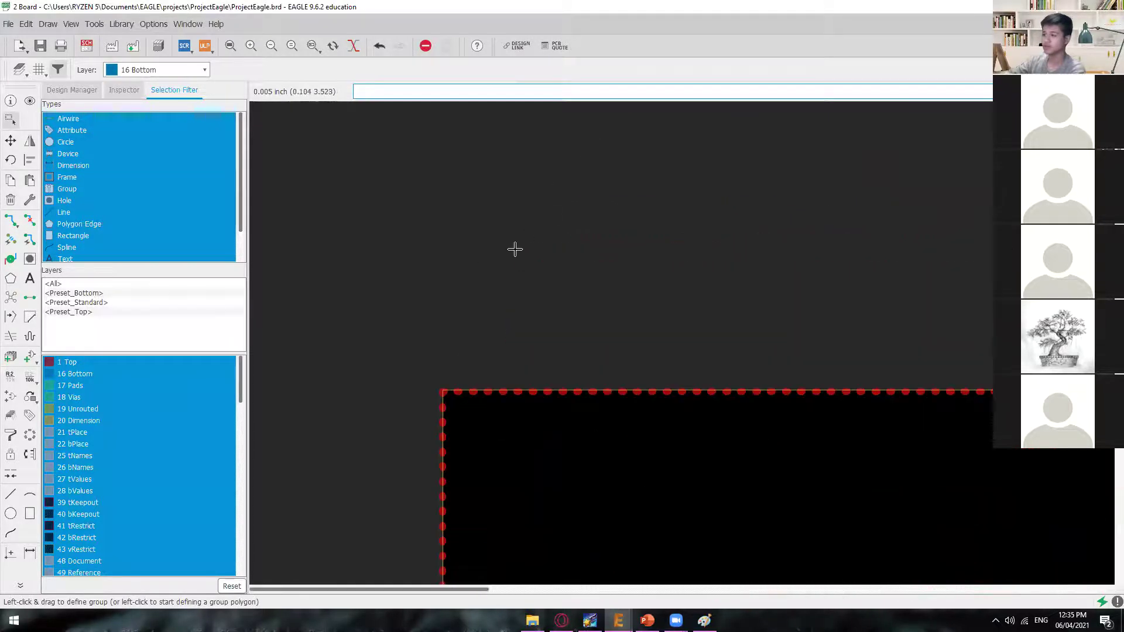
{"action": "scroll", "coordinate": [515, 249], "scroll_direction": "up", "scroll_amount": 3}
{"action": "scroll", "coordinate": [516, 420], "scroll_direction": "down", "scroll_amount": 4}
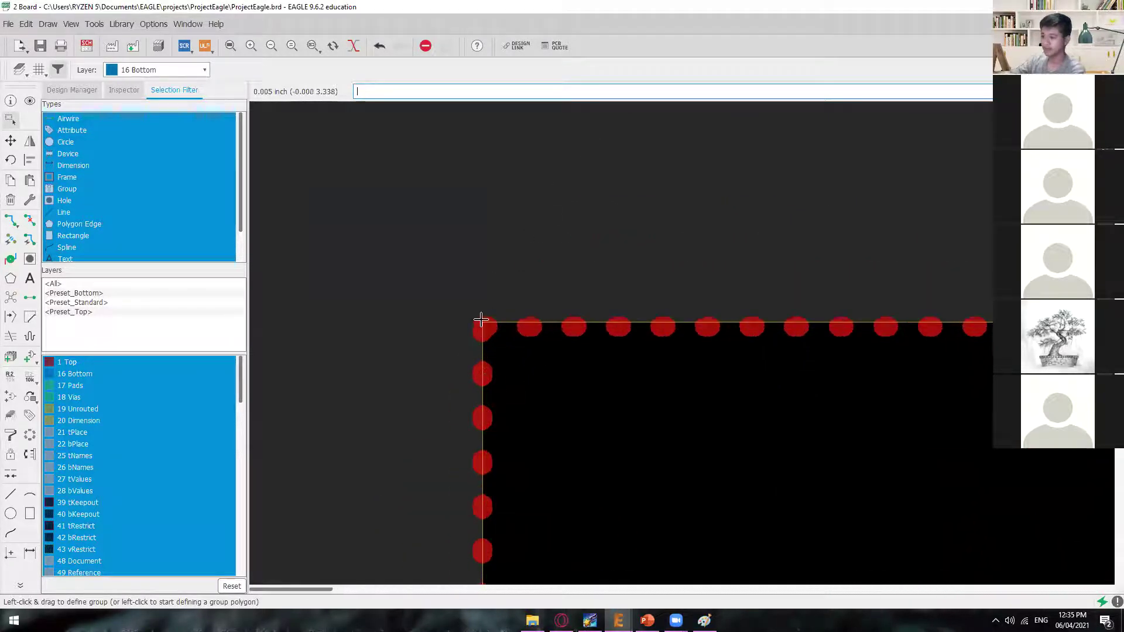
{"action": "middle_click_drag", "start_coordinate": [580, 364], "coordinate": [600, 247]}
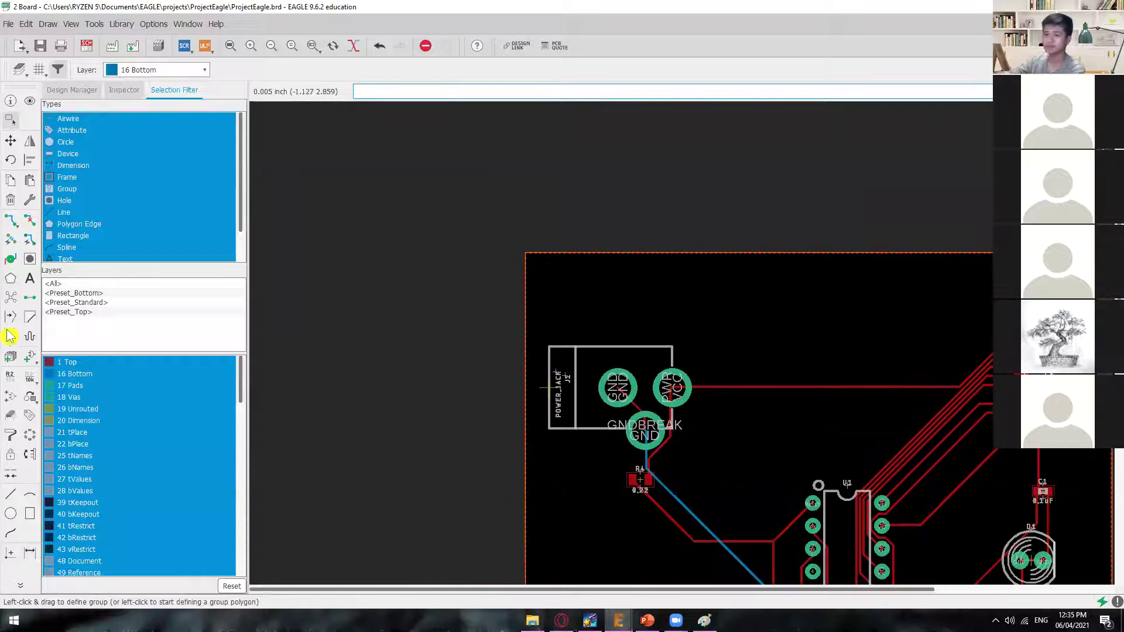
- Refill the copper polygons with Ratsnest and unfill them again with the command ripup @;
{"action": "left_click", "coordinate": [11, 299]}
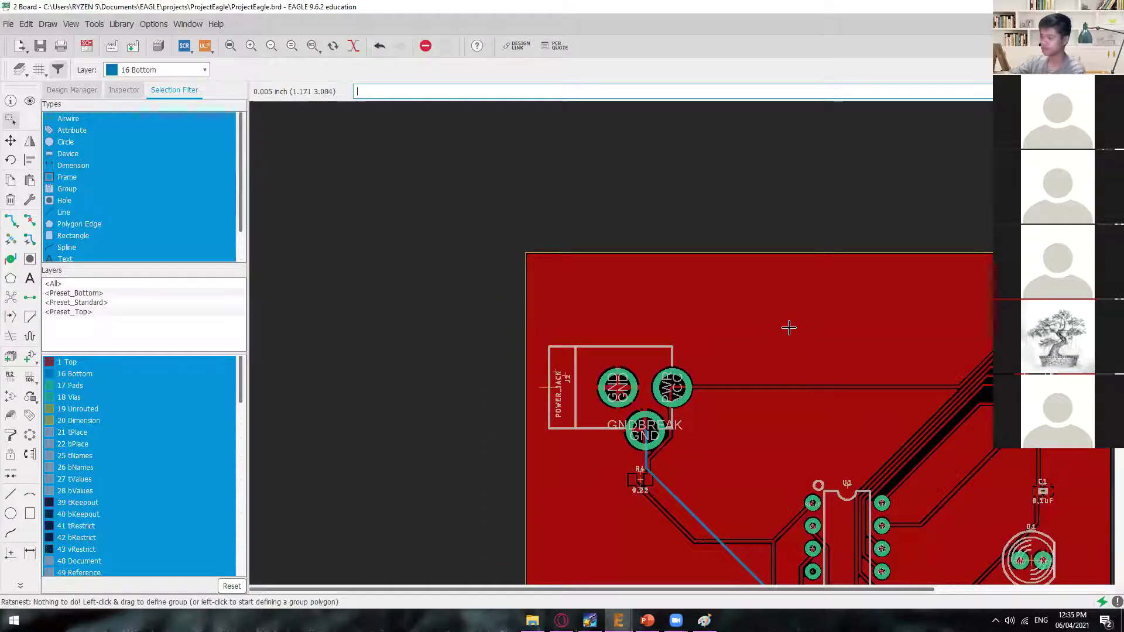
{"action": "type", "text": "group"}
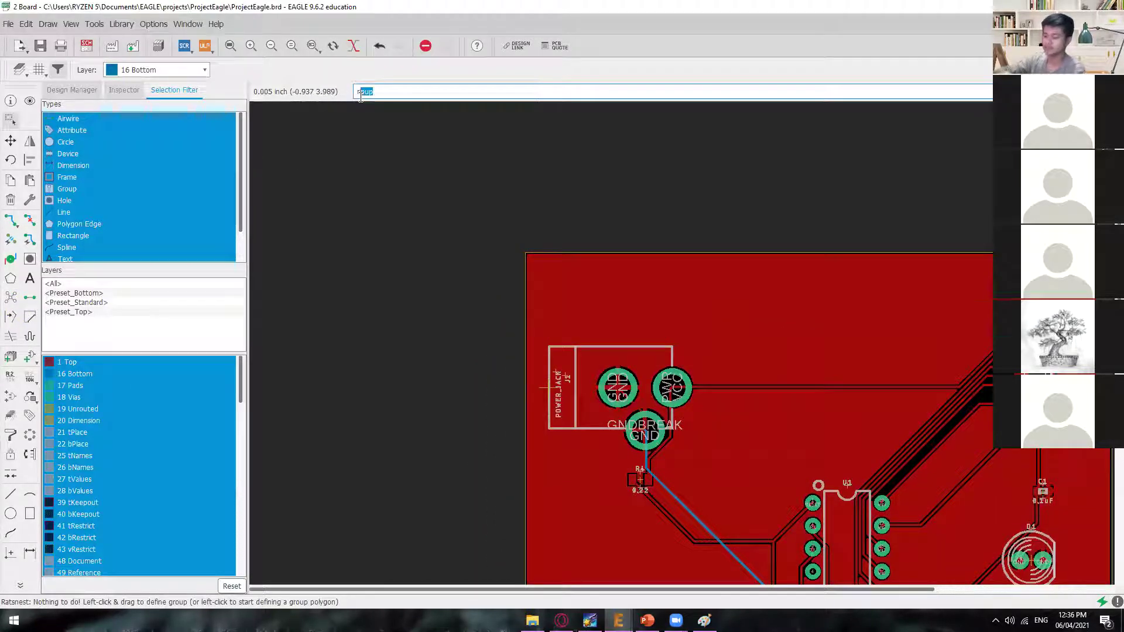
{"action": "type", "text": " @;"}
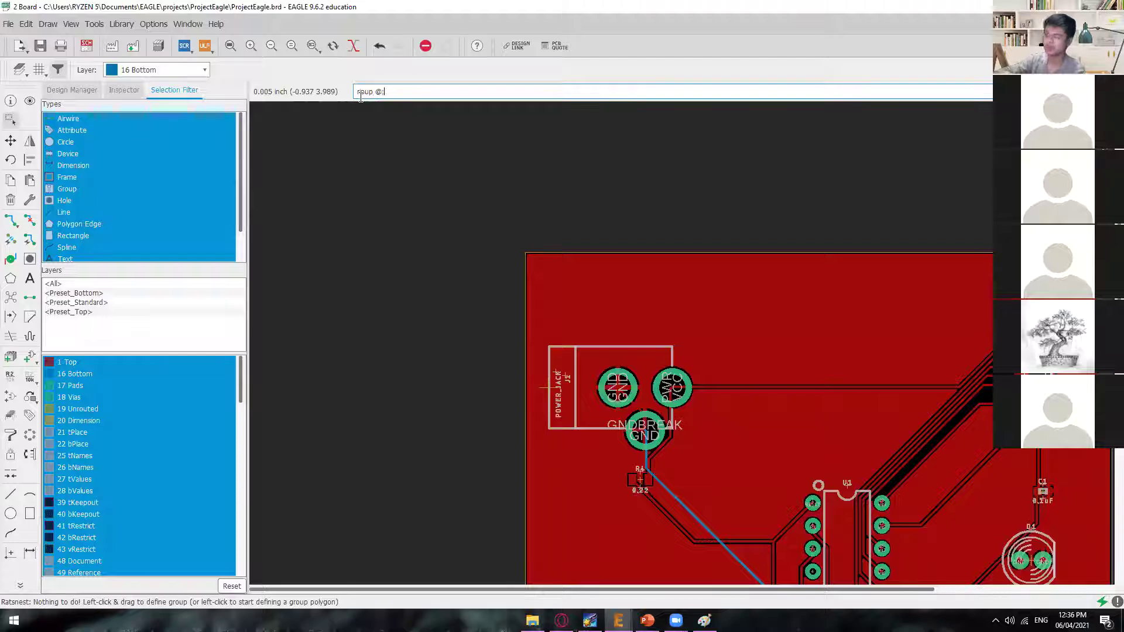
{"action": "key", "text": "Return"}
{"action": "scroll", "coordinate": [724, 281], "scroll_direction": "down", "scroll_amount": 6}
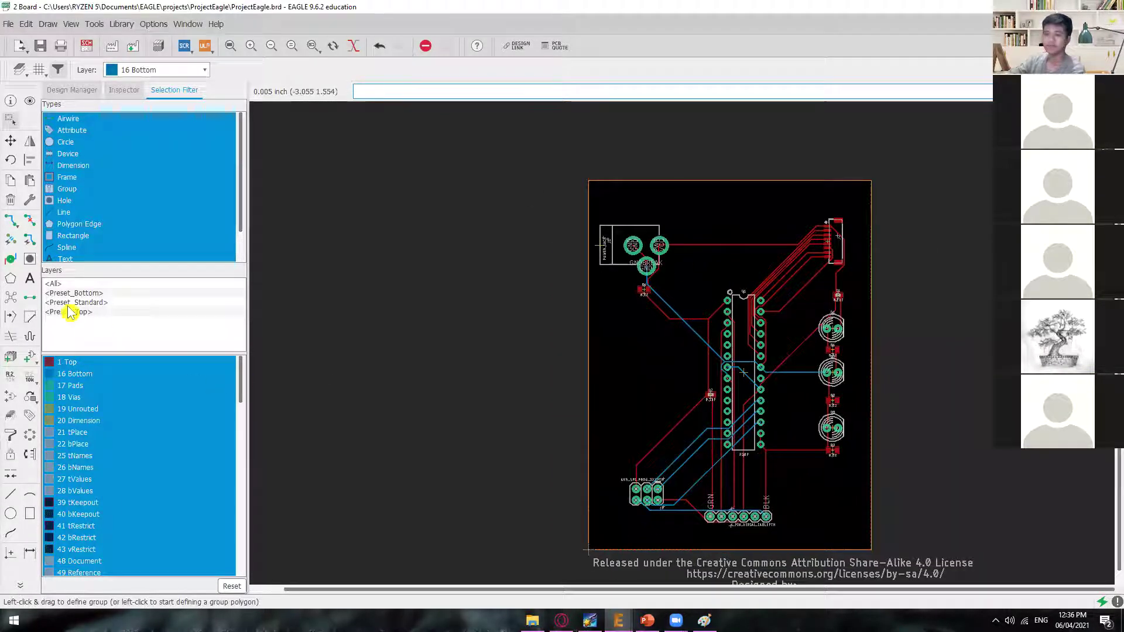
- Start a copper polygon on layer 16 Bottom, width 0.008, at the board outline's upper-left corner
{"action": "left_click", "coordinate": [10, 278]}
{"action": "scroll", "coordinate": [531, 143], "scroll_direction": "up", "scroll_amount": 2}
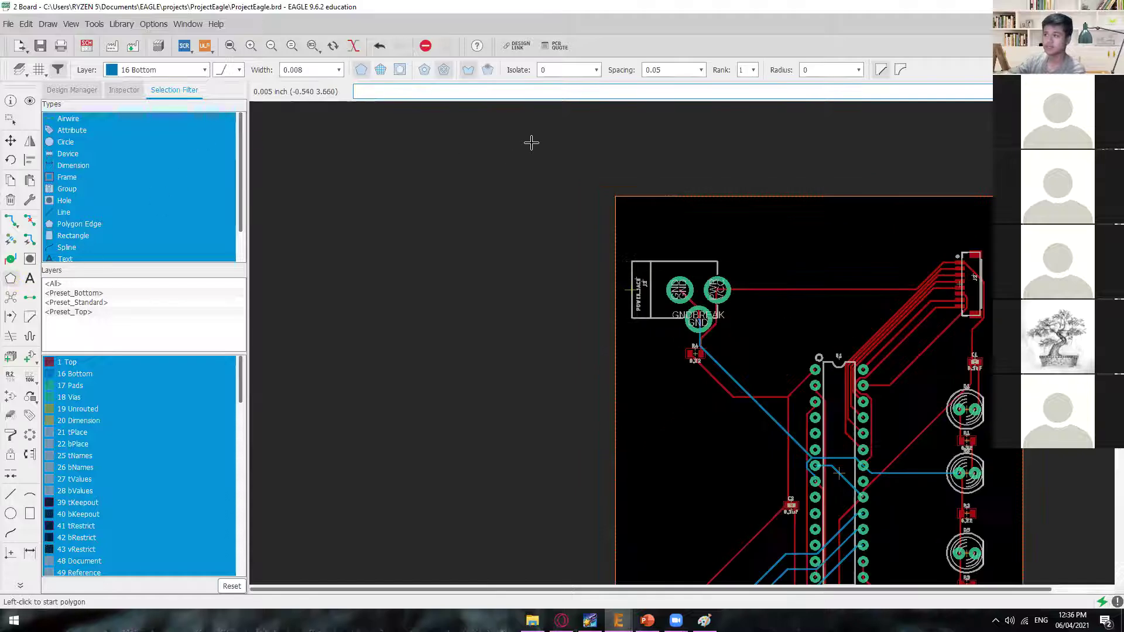
{"action": "scroll", "coordinate": [531, 143], "scroll_direction": "up", "scroll_amount": 2}
{"action": "scroll", "coordinate": [672, 210], "scroll_direction": "up", "scroll_amount": 6}
{"action": "middle_click_drag", "start_coordinate": [790, 291], "coordinate": [722, 295]}
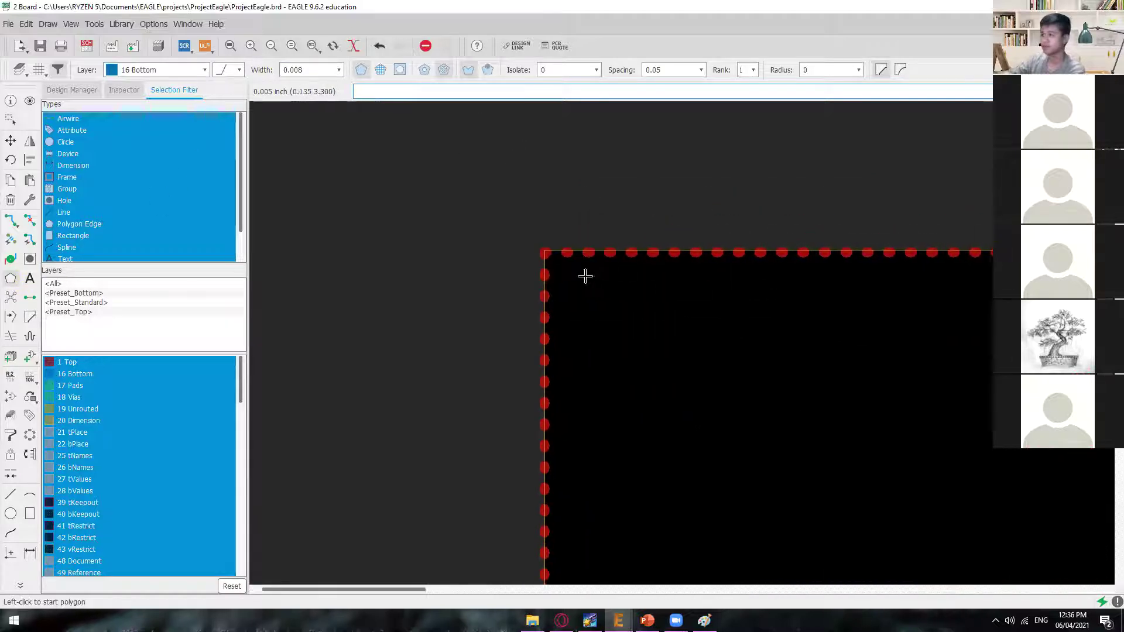
{"action": "left_click", "coordinate": [544, 253]}
- Draw the polygon's first edge down the board's left side to its lower-left corner
{"action": "scroll", "coordinate": [569, 477], "scroll_direction": "down", "scroll_amount": 3}
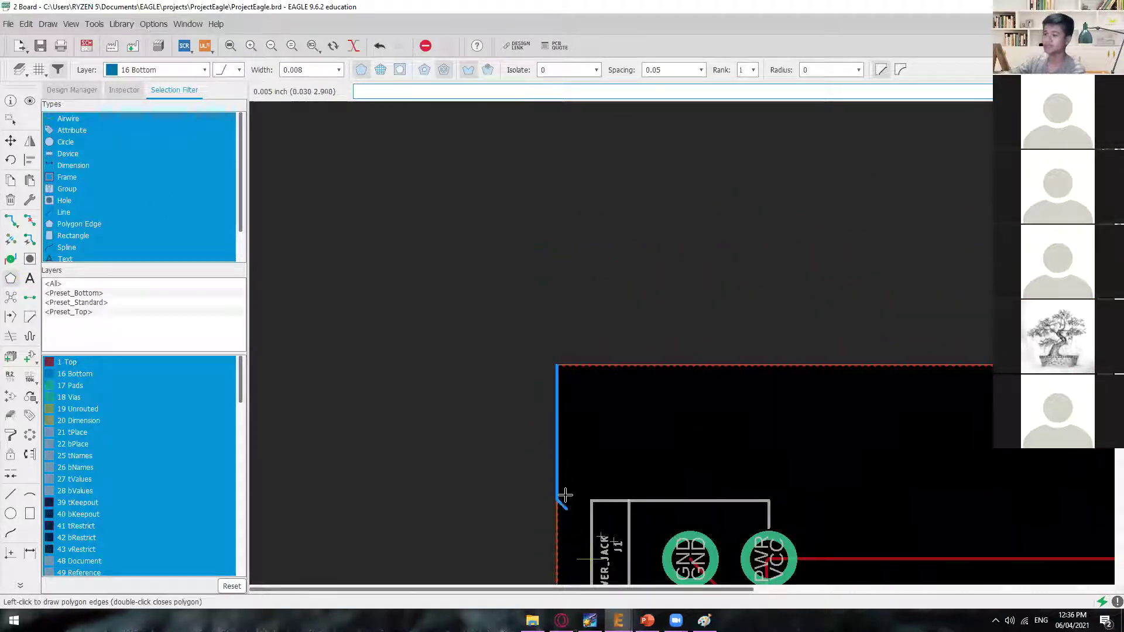
{"action": "middle_click_drag", "start_coordinate": [564, 495], "coordinate": [572, 241]}
{"action": "middle_click_drag", "start_coordinate": [594, 531], "coordinate": [591, 108]}
{"action": "scroll", "coordinate": [591, 108], "scroll_direction": "down", "scroll_amount": 1}
{"action": "middle_click_drag", "start_coordinate": [592, 509], "coordinate": [597, 185]}
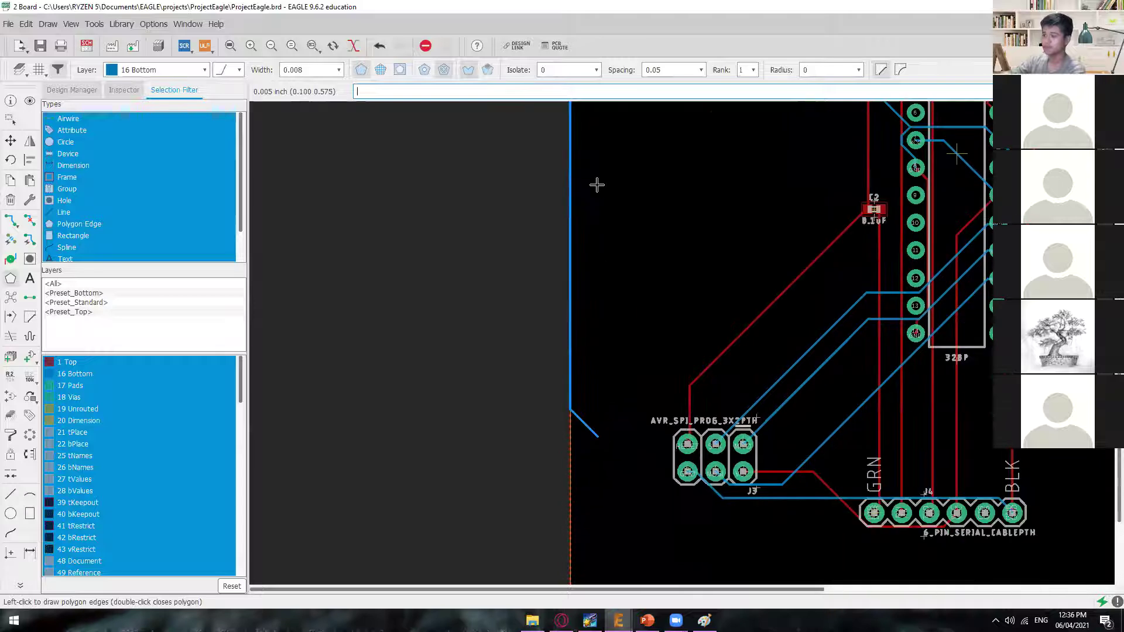
{"action": "scroll", "coordinate": [576, 351], "scroll_direction": "up", "scroll_amount": 10}
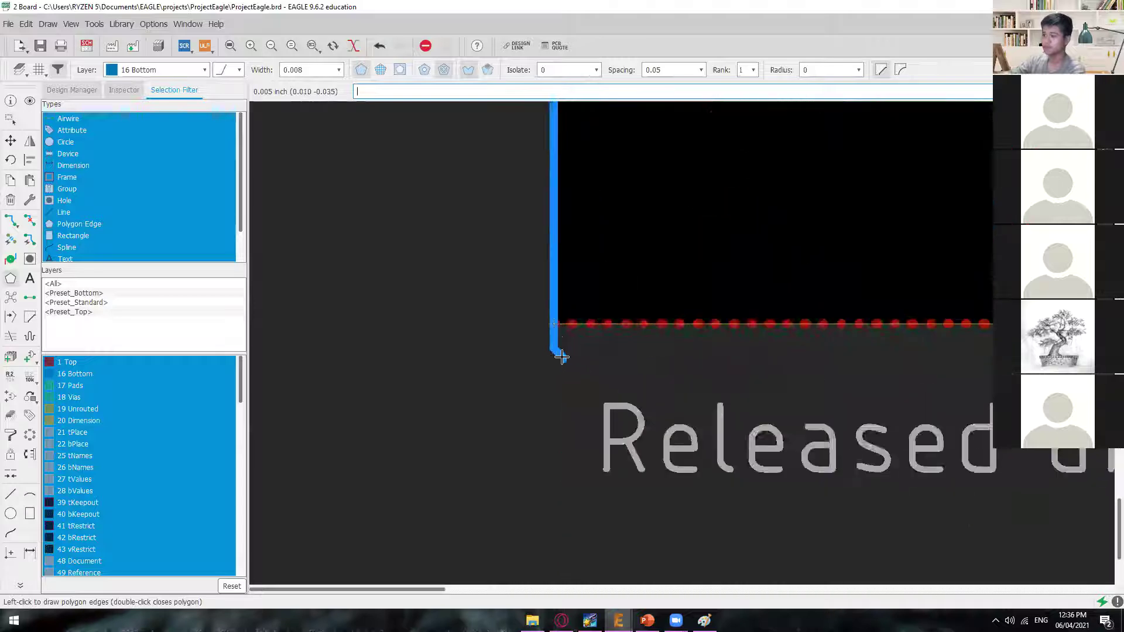
{"action": "left_click", "coordinate": [550, 311]}
- Continue the polygon along the board's bottom edge to the lower-right corner
{"action": "scroll", "coordinate": [748, 298], "scroll_direction": "down", "scroll_amount": 3}
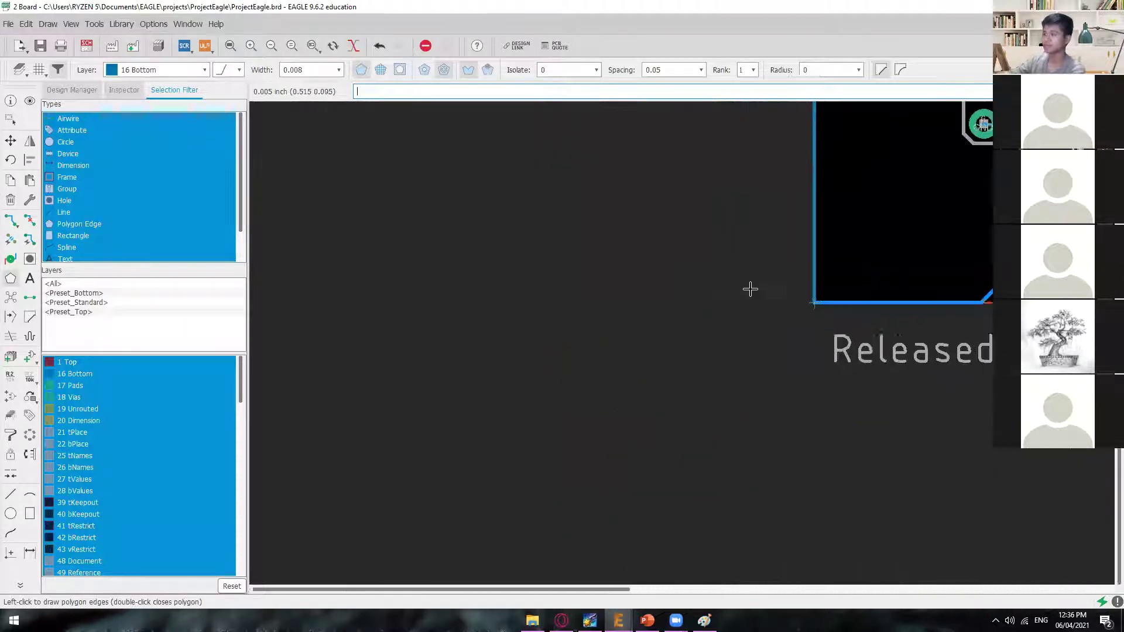
{"action": "middle_click_drag", "start_coordinate": [751, 289], "coordinate": [411, 325]}
{"action": "middle_click_drag", "start_coordinate": [1047, 344], "coordinate": [644, 353]}
{"action": "scroll", "coordinate": [843, 369], "scroll_direction": "up", "scroll_amount": 9}
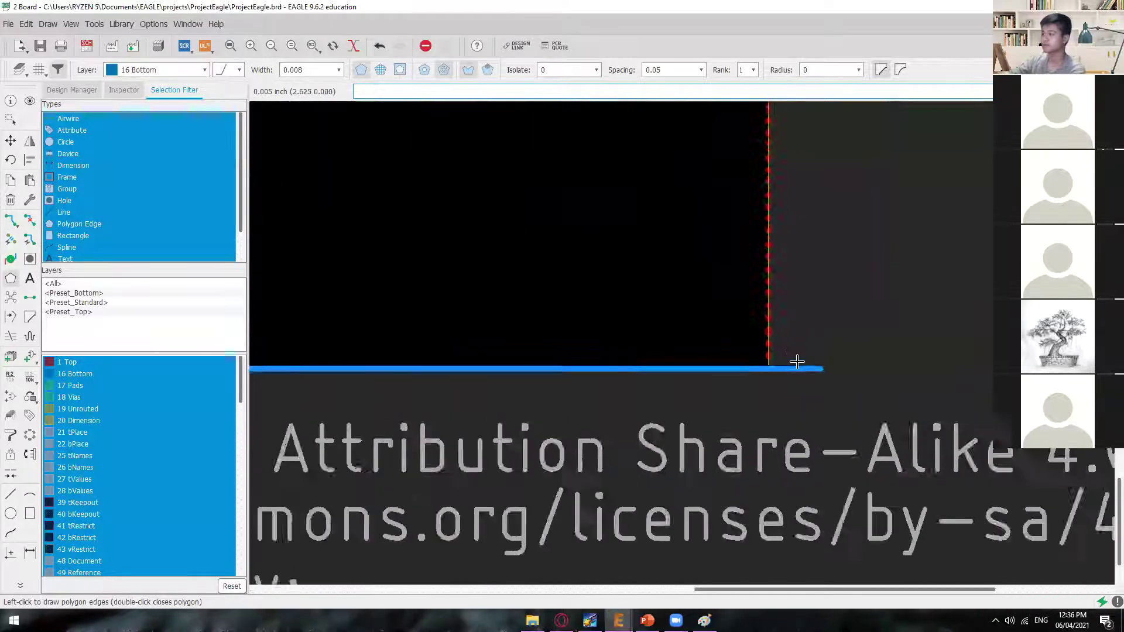
{"action": "left_click", "coordinate": [726, 371]}
- Continue the polygon up the board's right edge to the upper-right corner
{"action": "scroll", "coordinate": [717, 313], "scroll_direction": "down", "scroll_amount": 3}
{"action": "middle_click_drag", "start_coordinate": [708, 428], "coordinate": [722, 511]}
{"action": "middle_click_drag", "start_coordinate": [710, 267], "coordinate": [724, 515]}
{"action": "scroll", "coordinate": [727, 409], "scroll_direction": "down", "scroll_amount": 2}
{"action": "scroll", "coordinate": [746, 281], "scroll_direction": "up", "scroll_amount": 16}
{"action": "left_click", "coordinate": [798, 318]}
- Close the bottom-layer polygon at its starting corner and assign it the signal name GND
{"action": "scroll", "coordinate": [547, 326], "scroll_direction": "down", "scroll_amount": 5}
{"action": "middle_click_drag", "start_coordinate": [344, 339], "coordinate": [800, 319]}
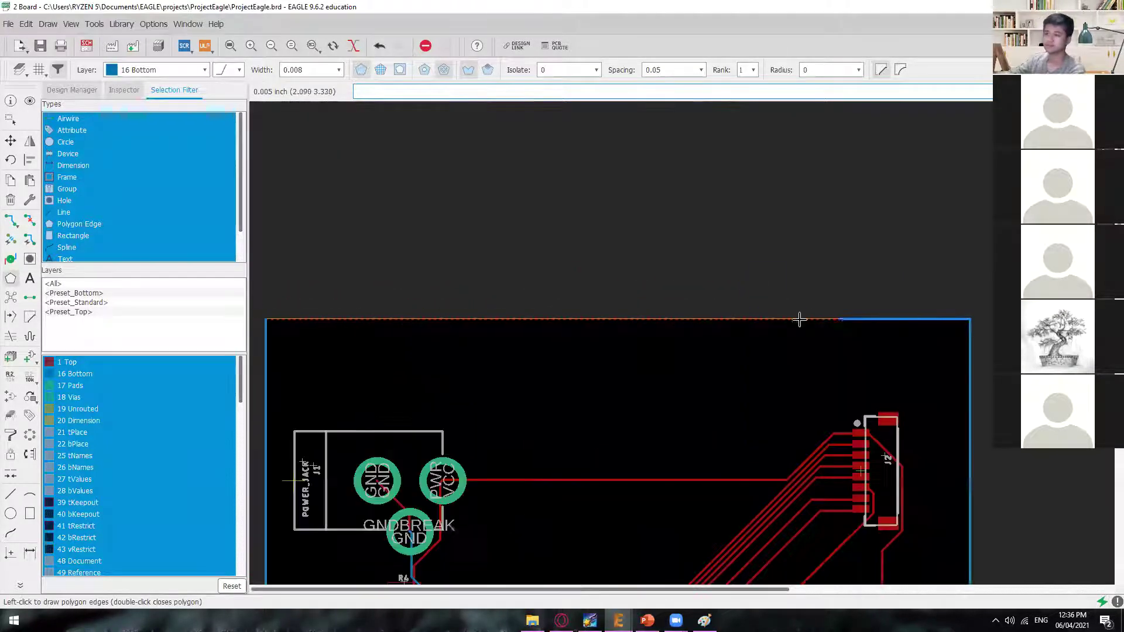
{"action": "scroll", "coordinate": [501, 333], "scroll_direction": "up", "scroll_amount": 12}
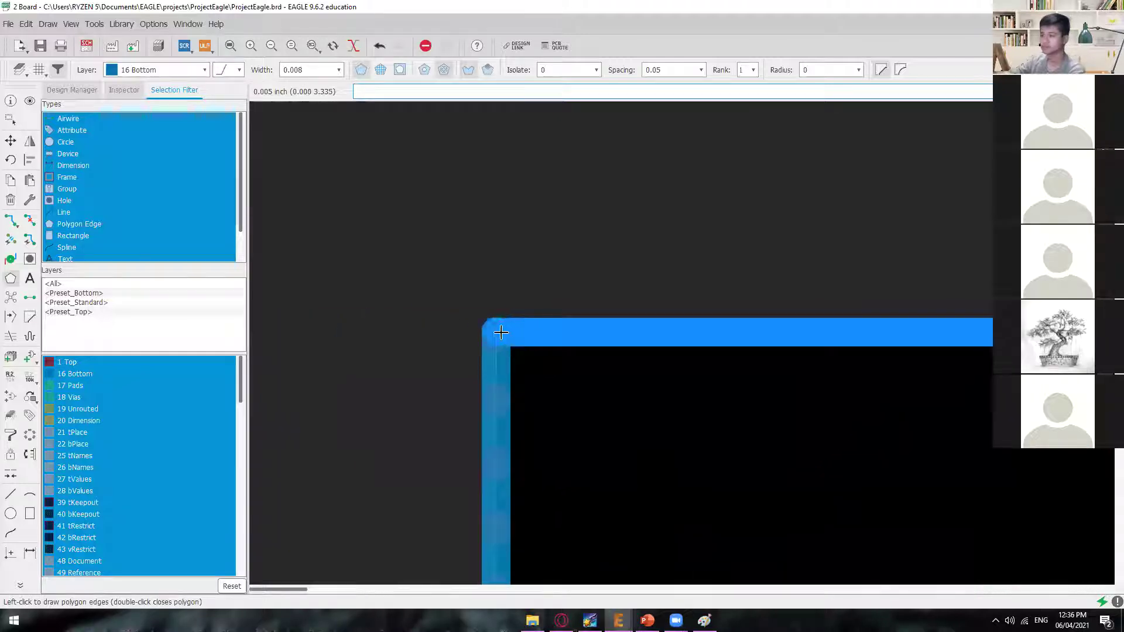
{"action": "double_click", "coordinate": [500, 332]}
{"action": "type", "text": "GND"}
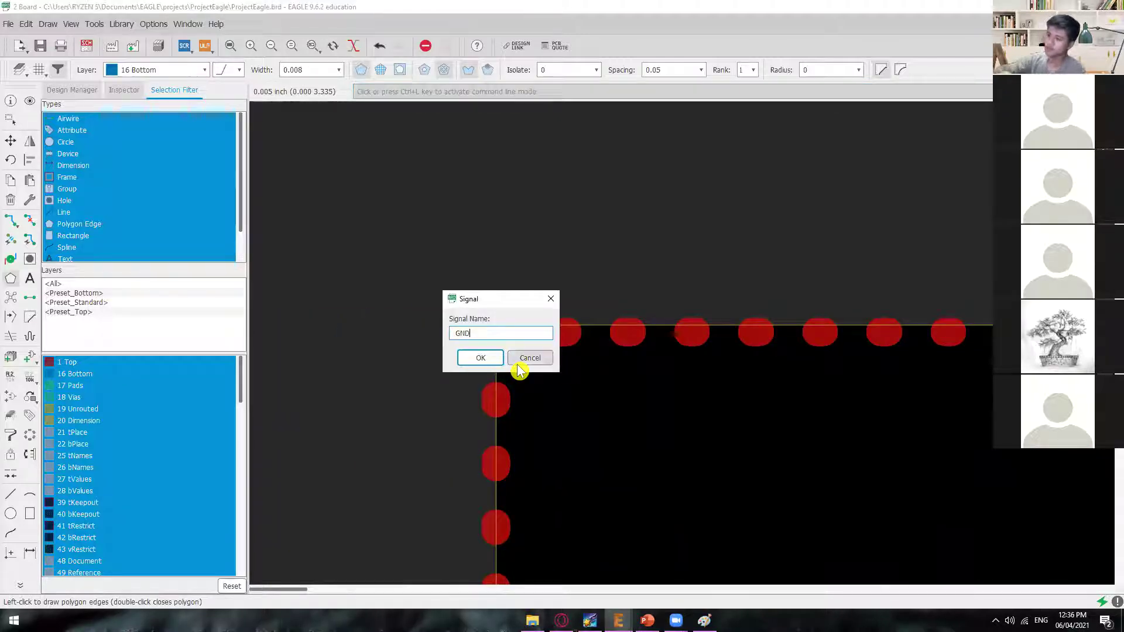
{"action": "key", "text": "Return"}
- Run Ratsnest to fill the bottom-layer GND polygon
{"action": "scroll", "coordinate": [519, 365], "scroll_direction": "down", "scroll_amount": 12}
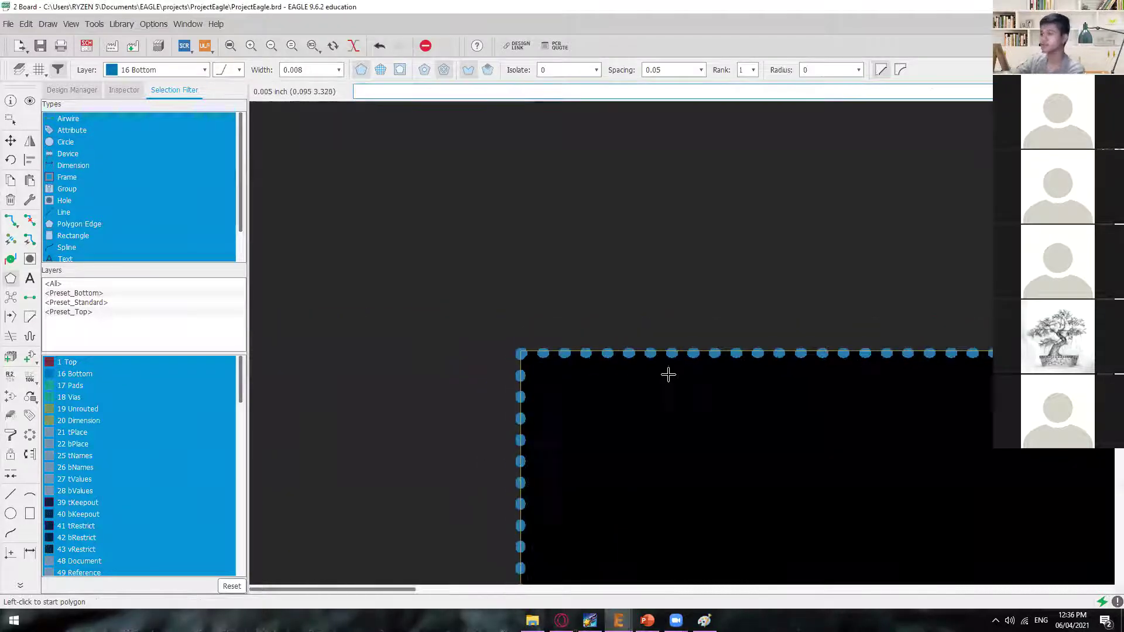
{"action": "middle_click_drag", "start_coordinate": [794, 444], "coordinate": [482, 320]}
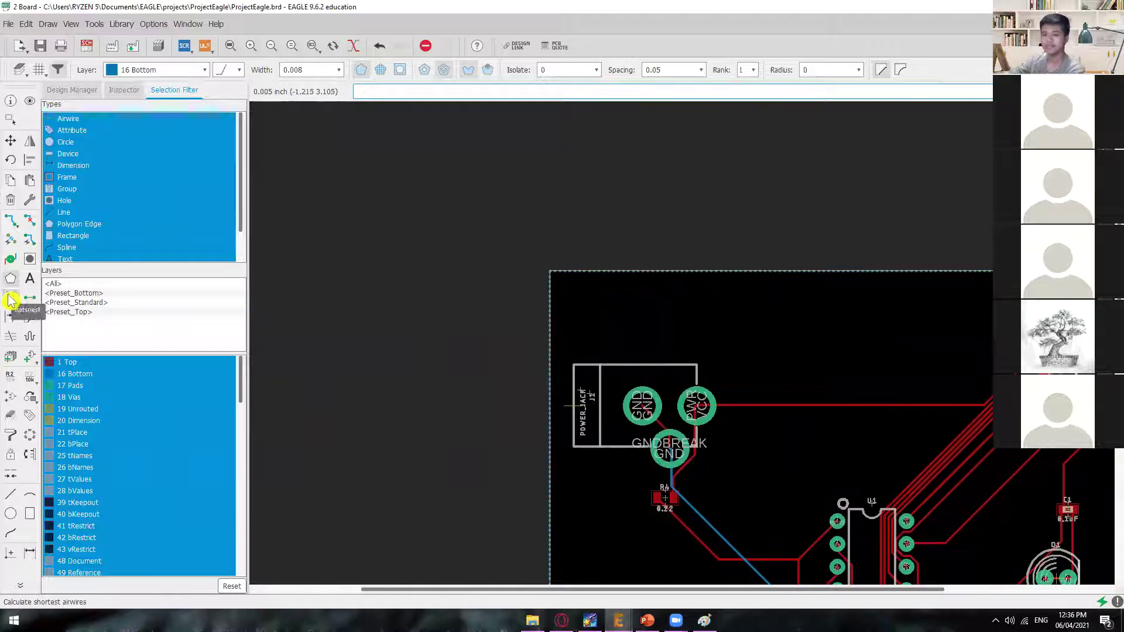
{"action": "left_click", "coordinate": [30, 297]}
{"action": "scroll", "coordinate": [837, 444], "scroll_direction": "down", "scroll_amount": 3}
{"action": "scroll", "coordinate": [773, 404], "scroll_direction": "up", "scroll_amount": 2}
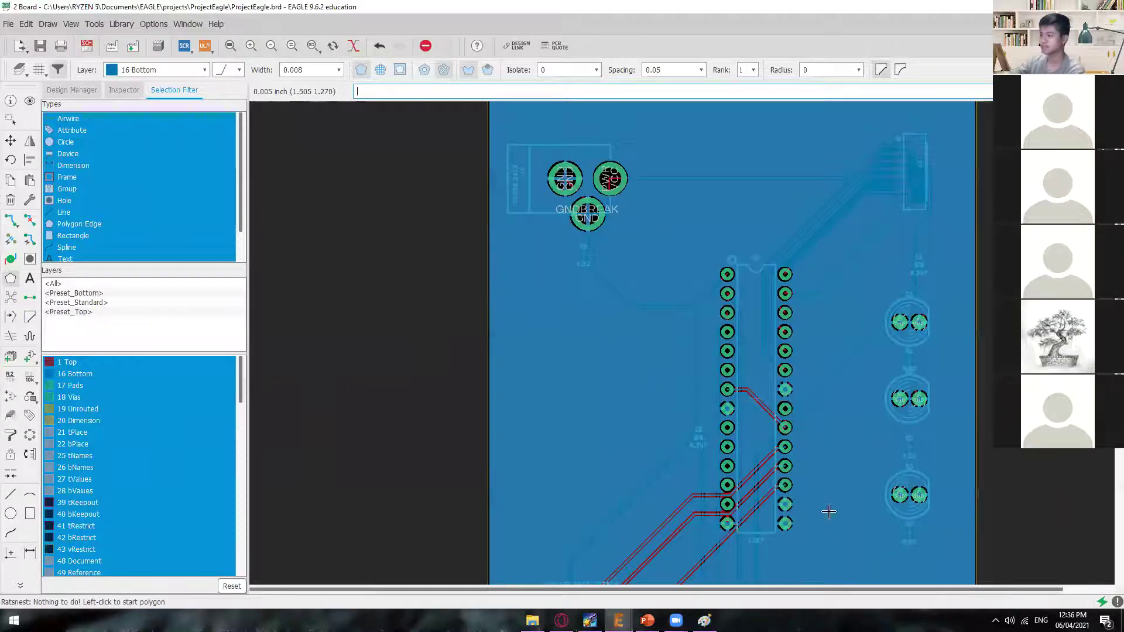
- Examine the filled GND copper around the pads and traces of programming header J3, comparing the GND and MOSI pads
{"action": "middle_click_drag", "start_coordinate": [828, 513], "coordinate": [835, 286]}
{"action": "scroll", "coordinate": [735, 400], "scroll_direction": "up", "scroll_amount": 4}
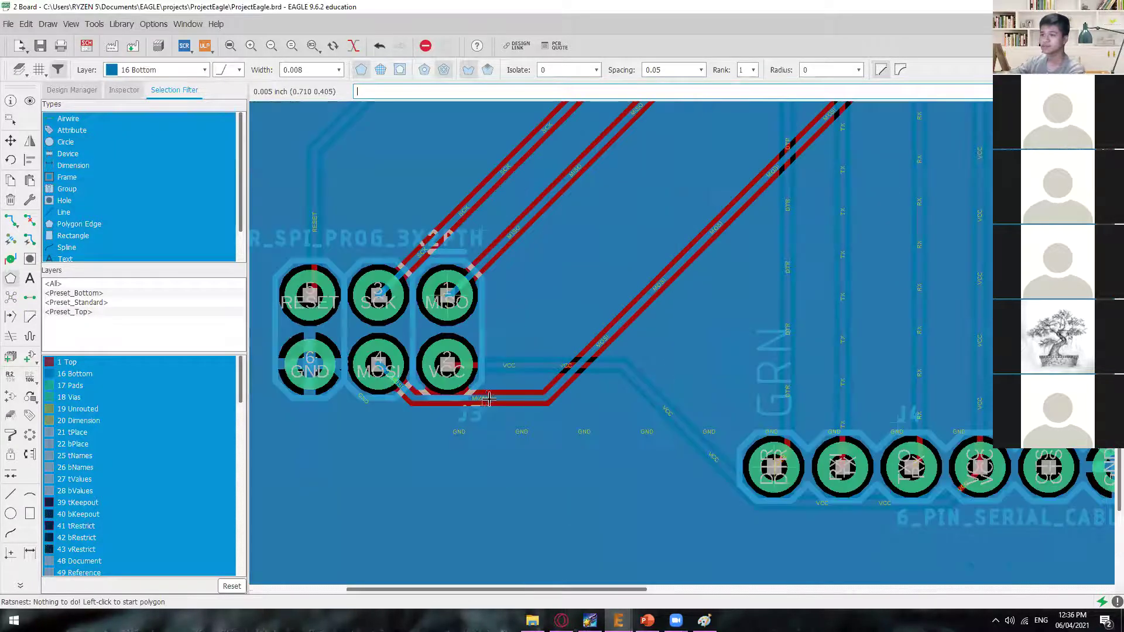
{"action": "scroll", "coordinate": [706, 300], "scroll_direction": "down", "scroll_amount": 1}
{"action": "middle_click_drag", "start_coordinate": [706, 299], "coordinate": [636, 215]}
{"action": "scroll", "coordinate": [512, 321], "scroll_direction": "up", "scroll_amount": 3}
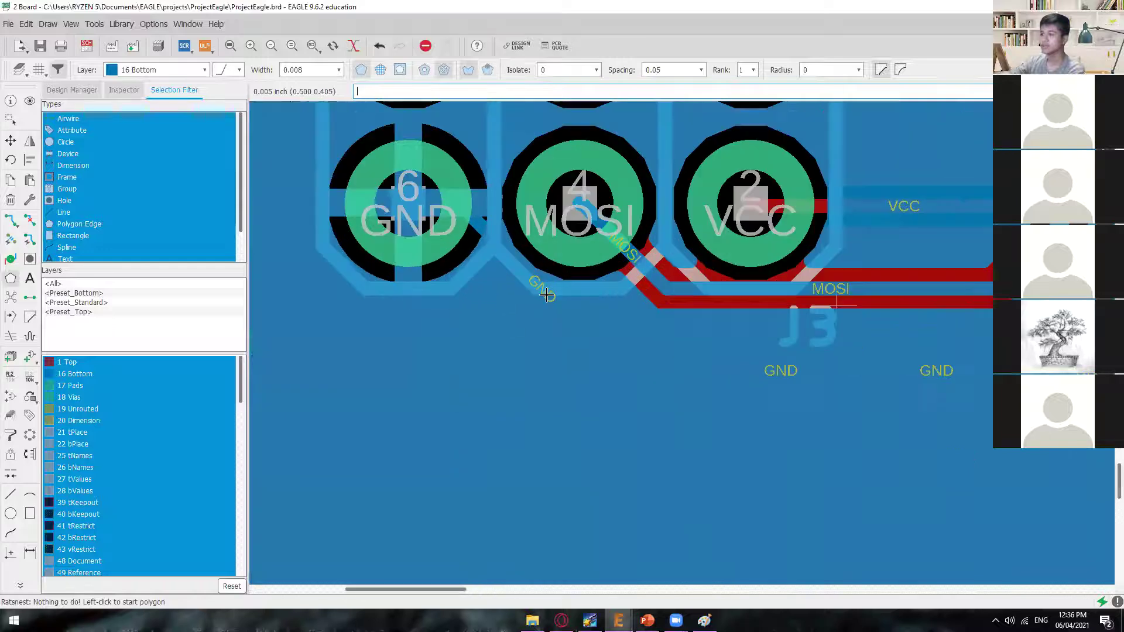
{"action": "middle_click_drag", "start_coordinate": [487, 218], "coordinate": [494, 266]}
{"action": "scroll", "coordinate": [565, 253], "scroll_direction": "up", "scroll_amount": 1}
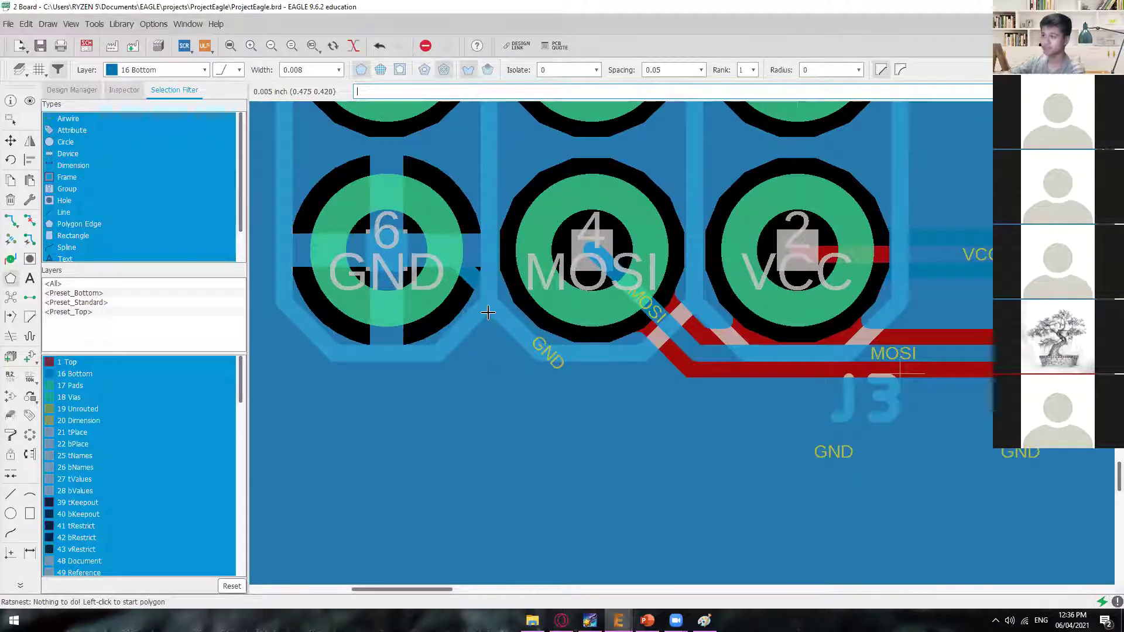
{"action": "scroll", "coordinate": [591, 382], "scroll_direction": "up", "scroll_amount": 2}
{"action": "scroll", "coordinate": [679, 416], "scroll_direction": "down", "scroll_amount": 3}
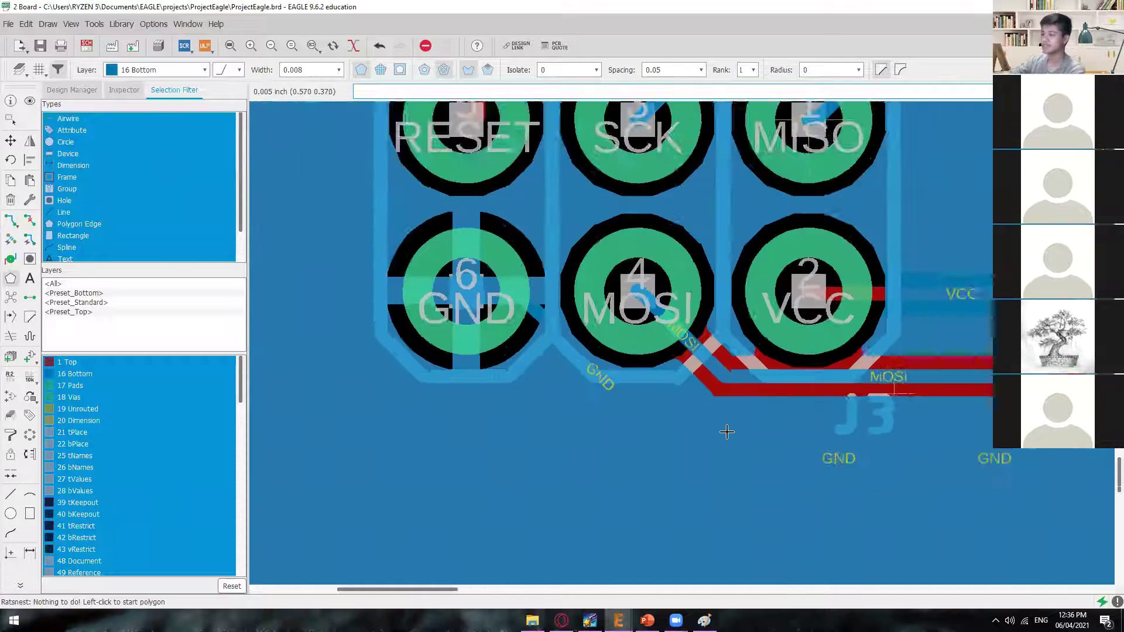
{"action": "middle_click_drag", "start_coordinate": [597, 392], "coordinate": [525, 404]}
{"action": "scroll", "coordinate": [524, 404], "scroll_direction": "up", "scroll_amount": 2}
{"action": "middle_click", "coordinate": [525, 403]}
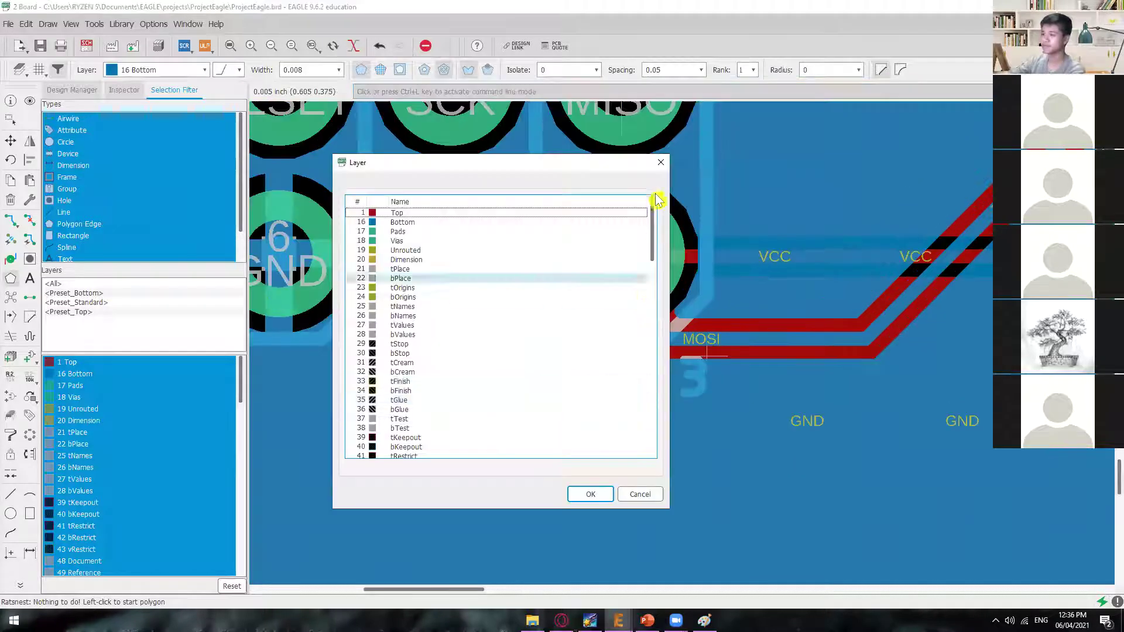
{"action": "left_click", "coordinate": [660, 162]}
{"action": "middle_click_drag", "start_coordinate": [453, 387], "coordinate": [595, 371]}
{"action": "scroll", "coordinate": [594, 371], "scroll_direction": "up", "scroll_amount": 3}
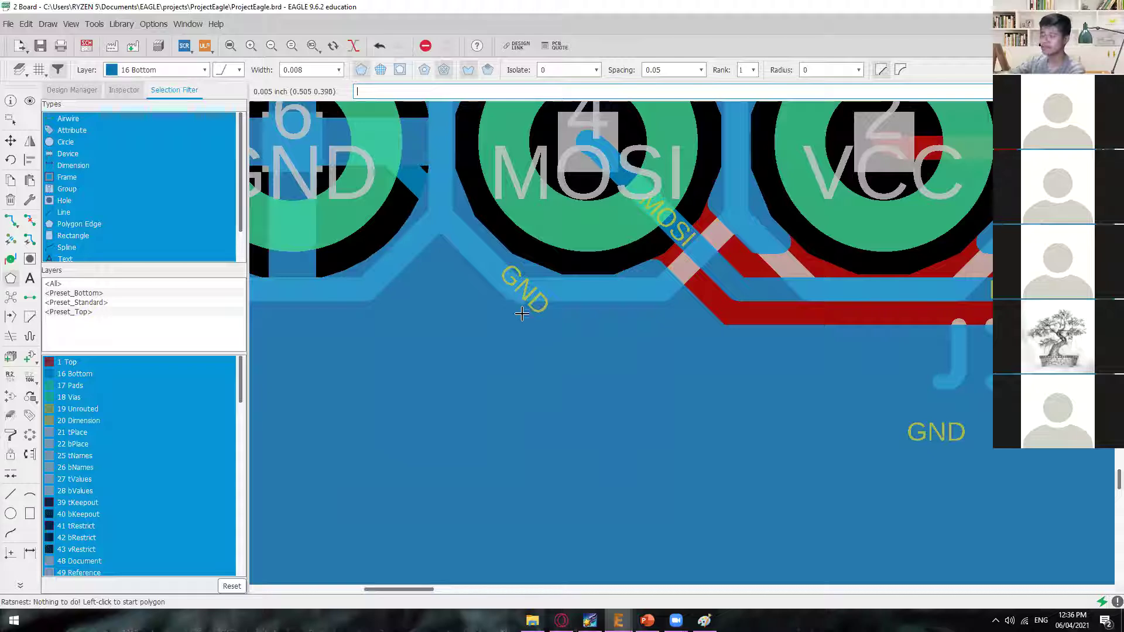
{"action": "scroll", "coordinate": [524, 335], "scroll_direction": "down", "scroll_amount": 5}
{"action": "scroll", "coordinate": [481, 274], "scroll_direction": "up", "scroll_amount": 7}
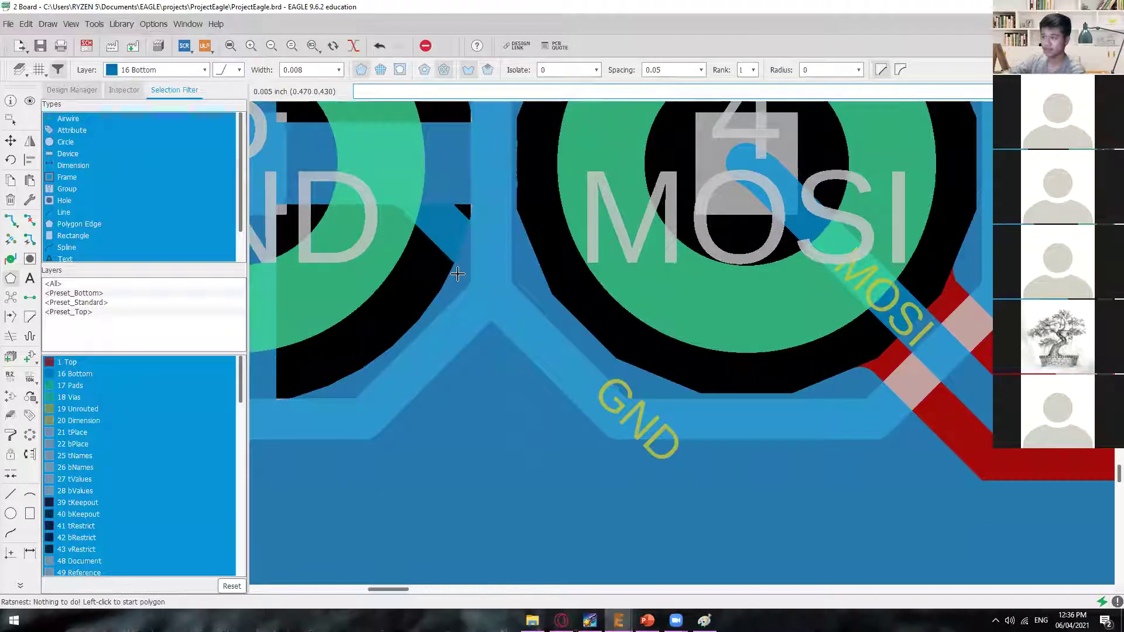
- Examine the ground copper and signal traces around connector J2's pins near the board's upper-right corner
{"action": "scroll", "coordinate": [457, 274], "scroll_direction": "down", "scroll_amount": 10}
{"action": "middle_click_drag", "start_coordinate": [530, 256], "coordinate": [534, 376]}
{"action": "scroll", "coordinate": [474, 391], "scroll_direction": "up", "scroll_amount": 3}
{"action": "scroll", "coordinate": [768, 268], "scroll_direction": "down", "scroll_amount": 3}
{"action": "middle_click_drag", "start_coordinate": [797, 218], "coordinate": [607, 424]}
{"action": "middle_click_drag", "start_coordinate": [773, 293], "coordinate": [649, 458]}
{"action": "scroll", "coordinate": [763, 261], "scroll_direction": "down", "scroll_amount": 1}
{"action": "middle_click_drag", "start_coordinate": [762, 261], "coordinate": [694, 445]}
{"action": "middle_click_drag", "start_coordinate": [773, 283], "coordinate": [748, 421]}
{"action": "scroll", "coordinate": [749, 263], "scroll_direction": "up", "scroll_amount": 3}
{"action": "scroll", "coordinate": [824, 303], "scroll_direction": "up", "scroll_amount": 4}
{"action": "middle_click_drag", "start_coordinate": [854, 254], "coordinate": [716, 367]}
{"action": "scroll", "coordinate": [777, 449], "scroll_direction": "up", "scroll_amount": 2}
{"action": "scroll", "coordinate": [783, 468], "scroll_direction": "up", "scroll_amount": 1}
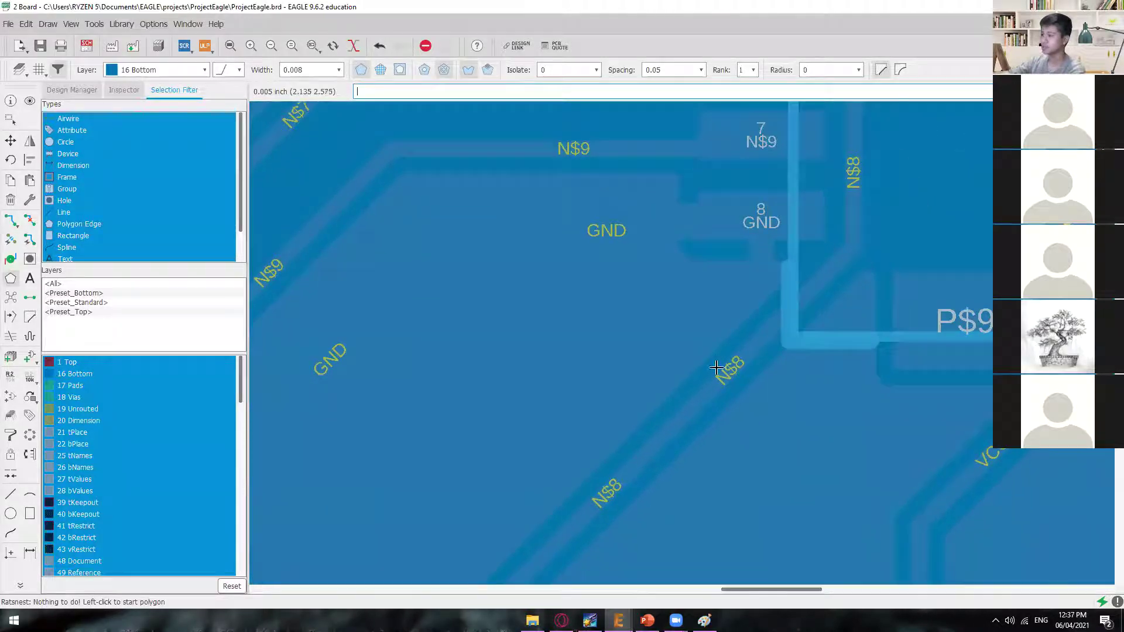
- Examine the bottom-layer ground fill along the N$8 trace, beside the DIP chip, and around resistor R1 between LEDs D1 and D2
{"action": "scroll", "coordinate": [727, 376], "scroll_direction": "up", "scroll_amount": 2}
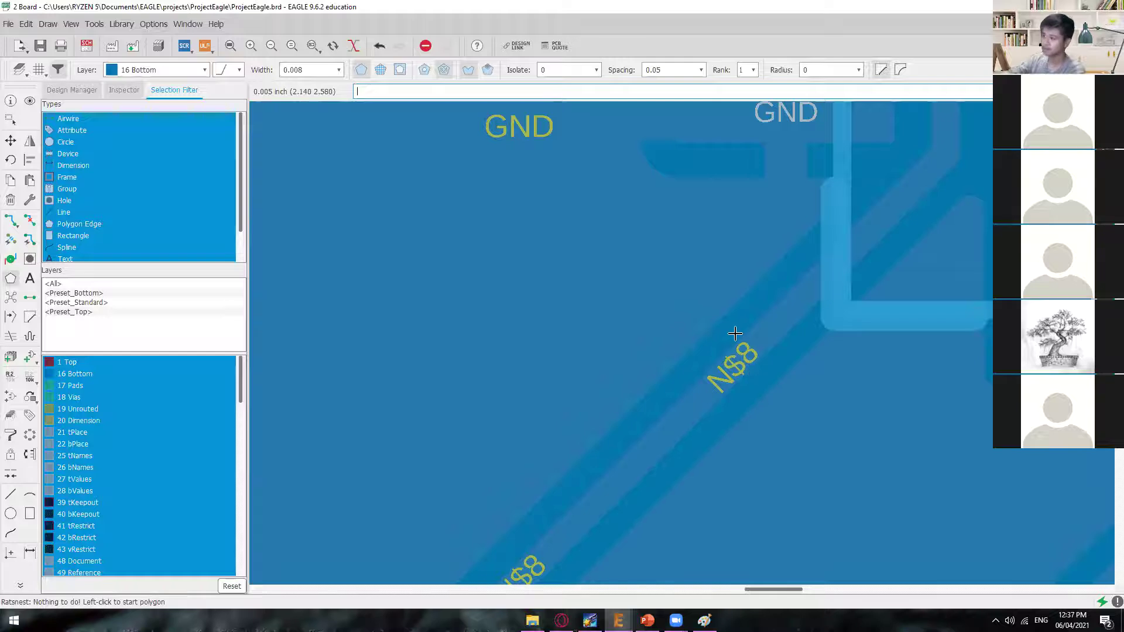
{"action": "scroll", "coordinate": [735, 333], "scroll_direction": "down", "scroll_amount": 5}
{"action": "scroll", "coordinate": [562, 214], "scroll_direction": "up", "scroll_amount": 4}
{"action": "scroll", "coordinate": [845, 381], "scroll_direction": "down", "scroll_amount": 1}
{"action": "scroll", "coordinate": [782, 370], "scroll_direction": "down", "scroll_amount": 3}
{"action": "scroll", "coordinate": [787, 453], "scroll_direction": "down", "scroll_amount": 3}
{"action": "middle_click_drag", "start_coordinate": [786, 460], "coordinate": [840, 193]}
{"action": "middle_click_drag", "start_coordinate": [830, 547], "coordinate": [832, 418]}
{"action": "scroll", "coordinate": [831, 418], "scroll_direction": "down", "scroll_amount": 2}
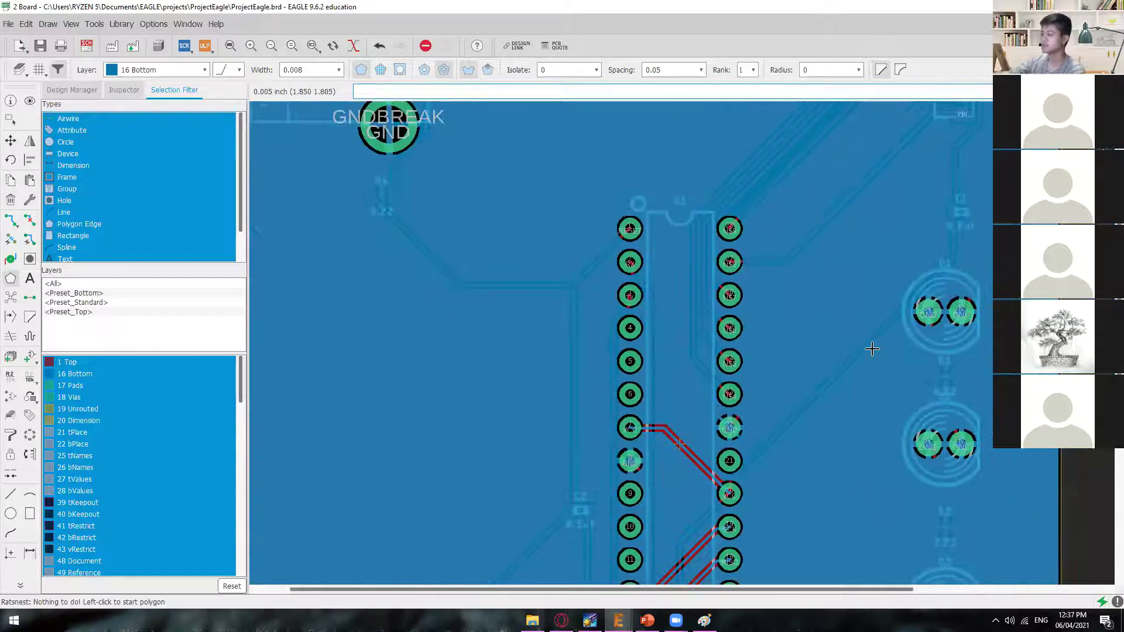
{"action": "scroll", "coordinate": [851, 348], "scroll_direction": "up", "scroll_amount": 3}
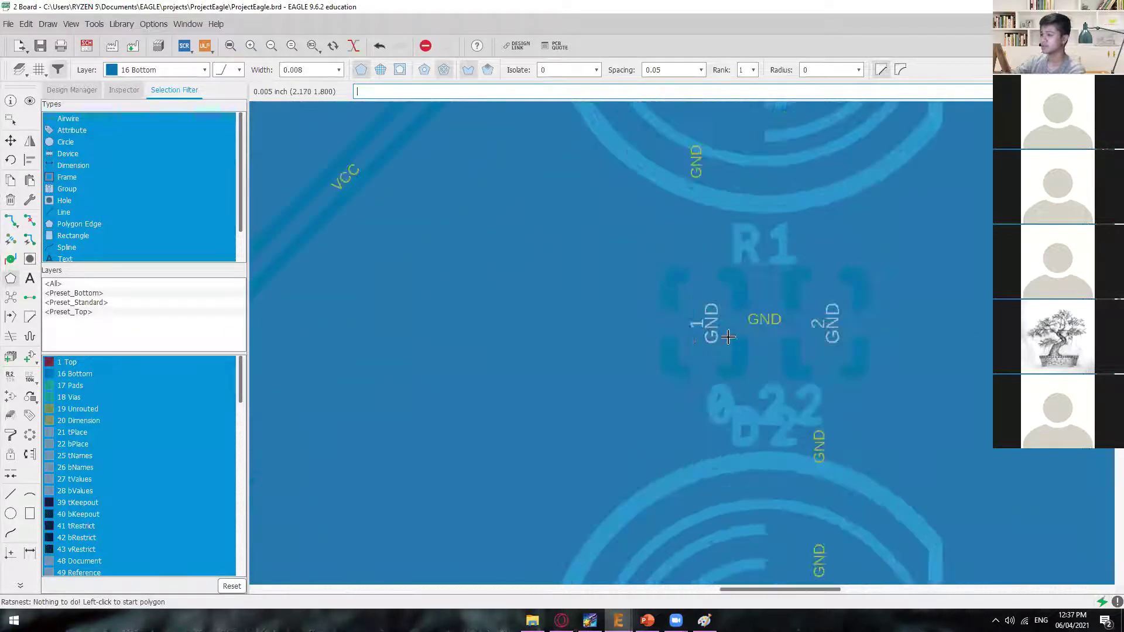
{"action": "scroll", "coordinate": [706, 342], "scroll_direction": "down", "scroll_amount": 5}
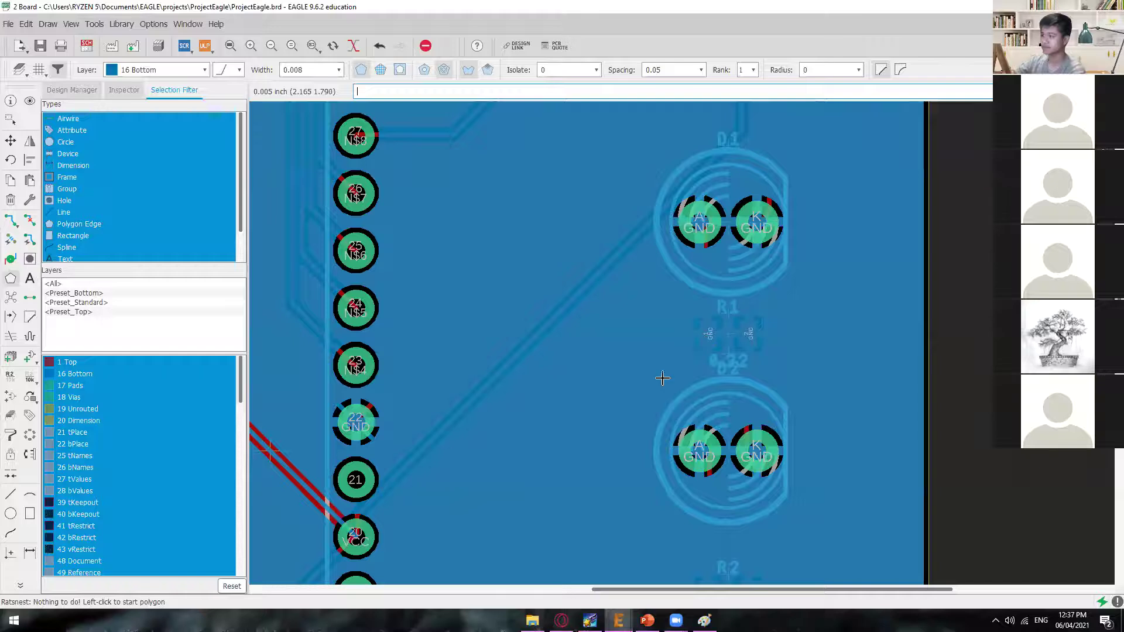
{"action": "scroll", "coordinate": [567, 356], "scroll_direction": "down", "scroll_amount": 1}
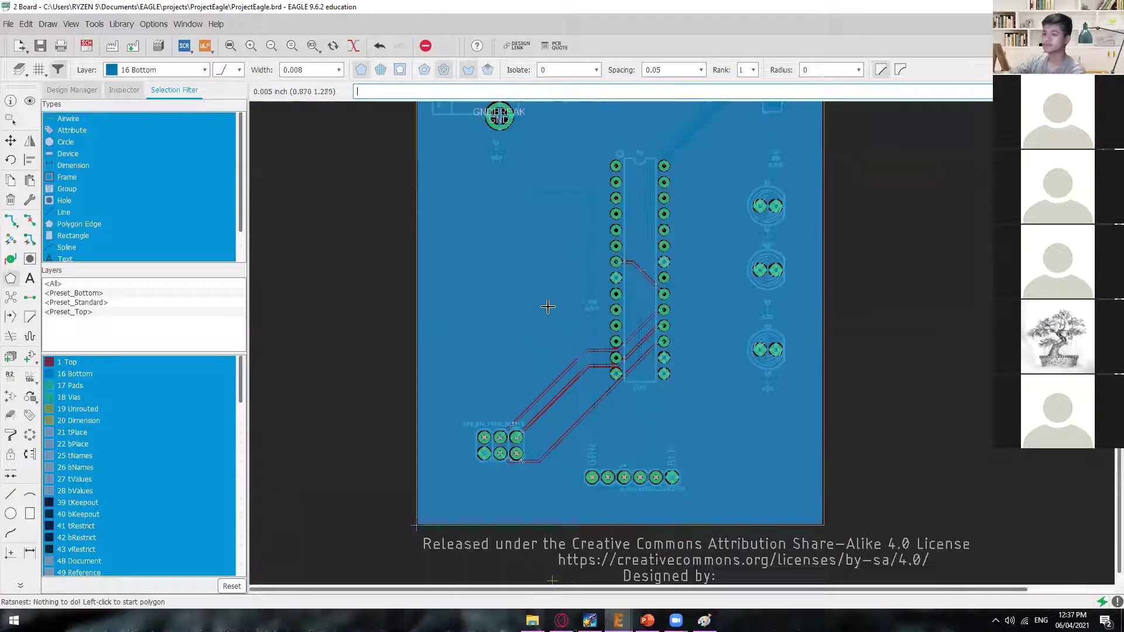
- Run the design rule check on the whole board with the SparkFun rules
{"action": "middle_click_drag", "start_coordinate": [545, 288], "coordinate": [545, 321]}
{"action": "left_click", "coordinate": [24, 586]}
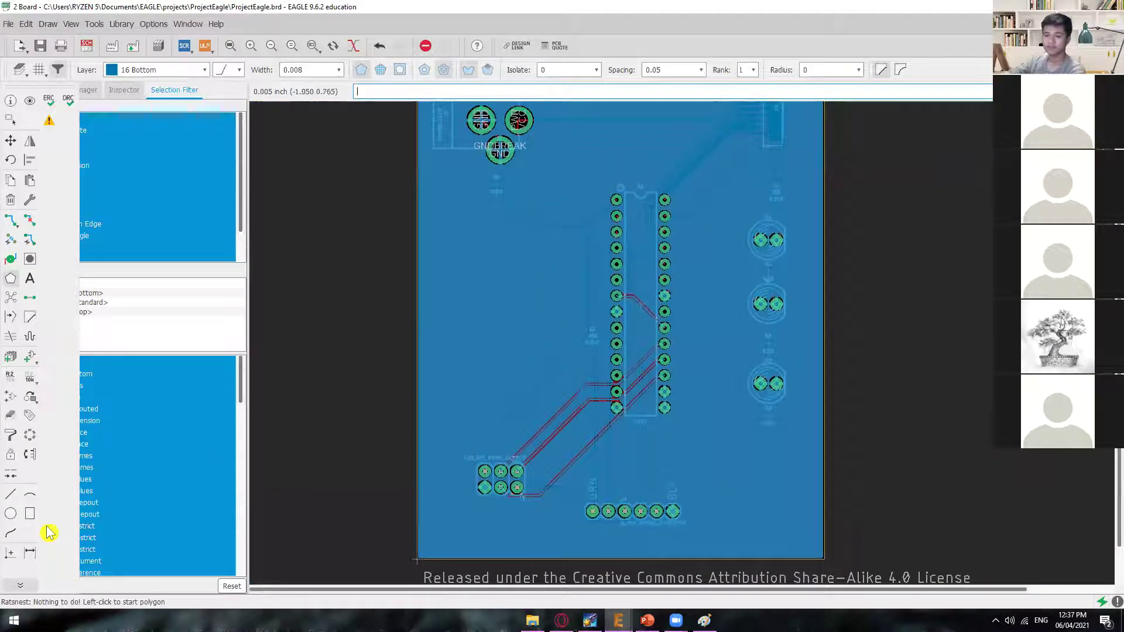
{"action": "left_click", "coordinate": [68, 100]}
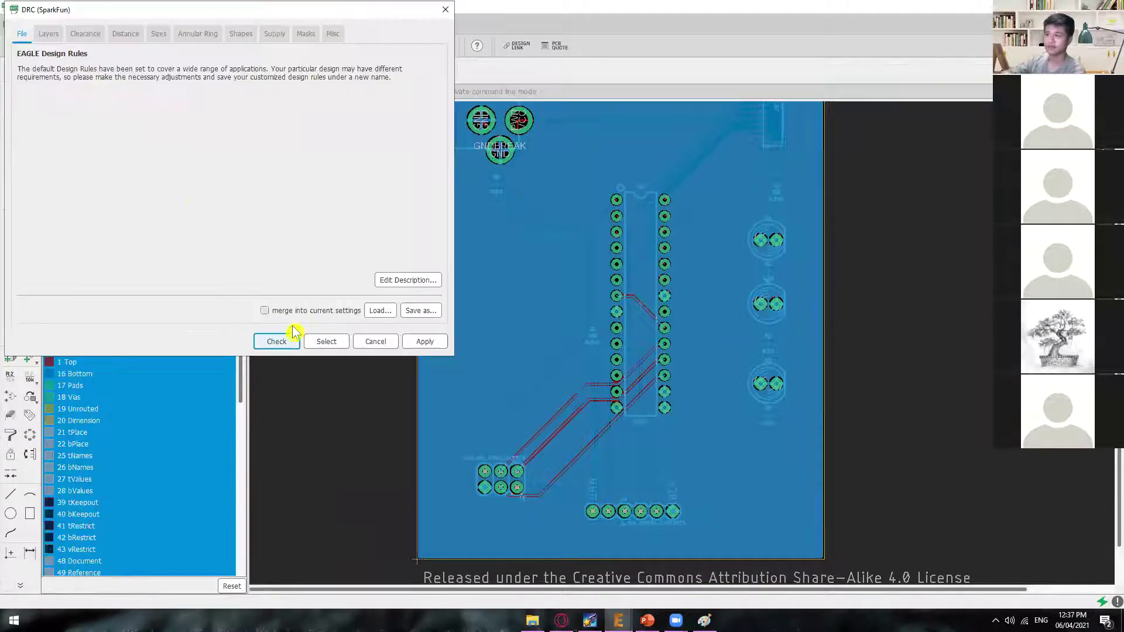
{"action": "left_click", "coordinate": [276, 341]}
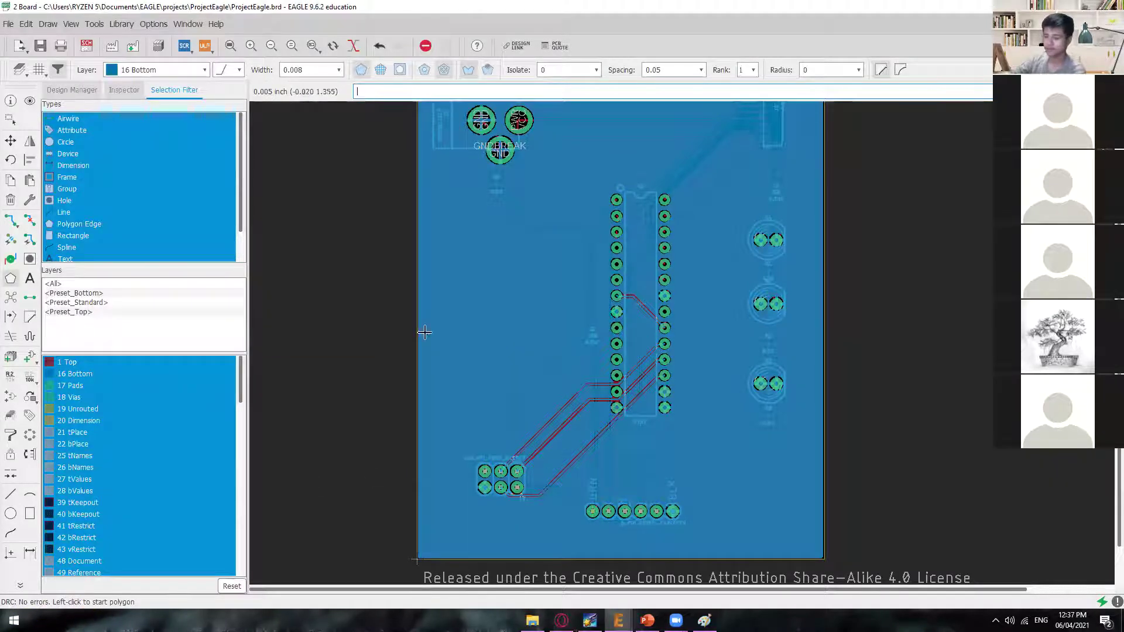
- Run the command "ripup @;" to clear the polygon fills so the board's traces can be viewed
{"action": "scroll", "coordinate": [546, 246], "scroll_direction": "up", "scroll_amount": 1}
{"action": "scroll", "coordinate": [514, 193], "scroll_direction": "down", "scroll_amount": 1}
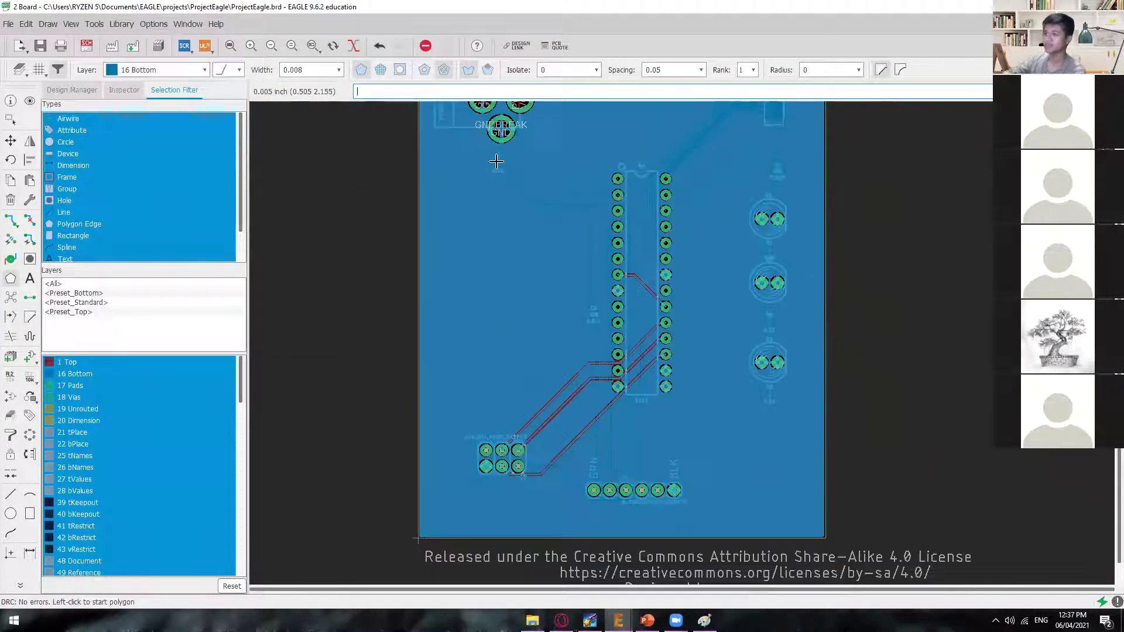
{"action": "type", "text": "RIPUP"}
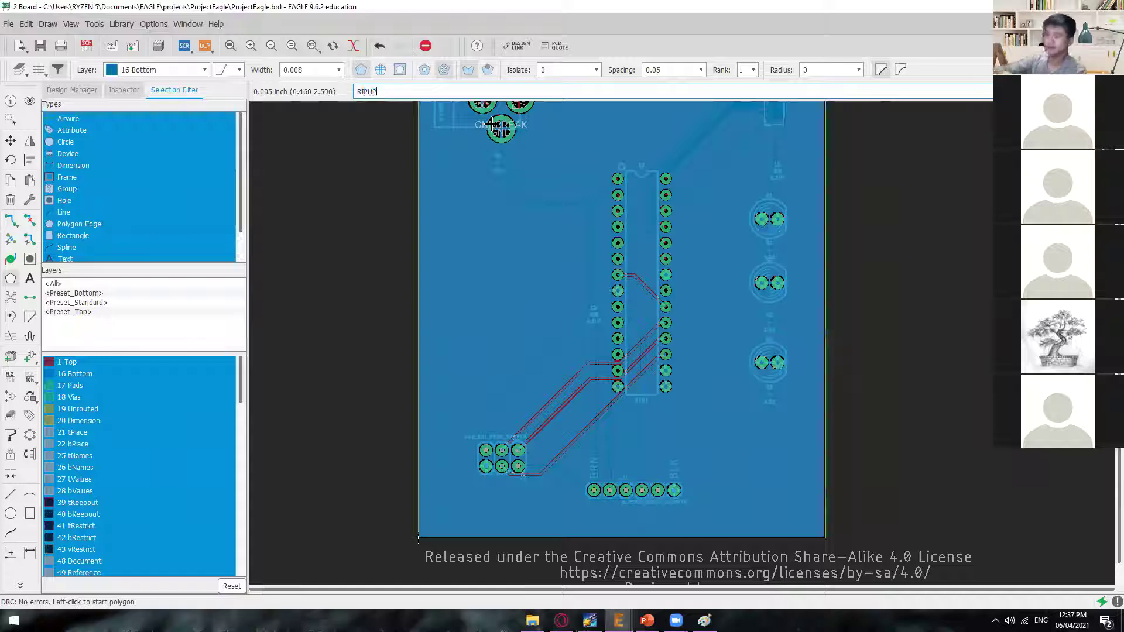
{"action": "type", "text": "ripup"}
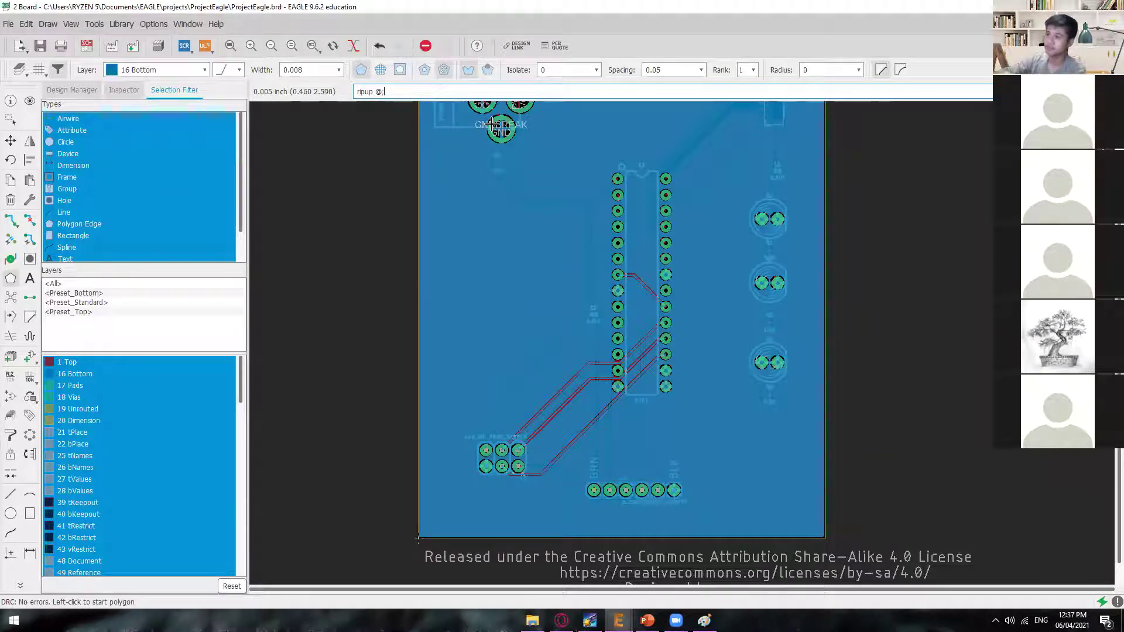
{"action": "type", "text": " @;"}
{"action": "key", "text": "Return"}
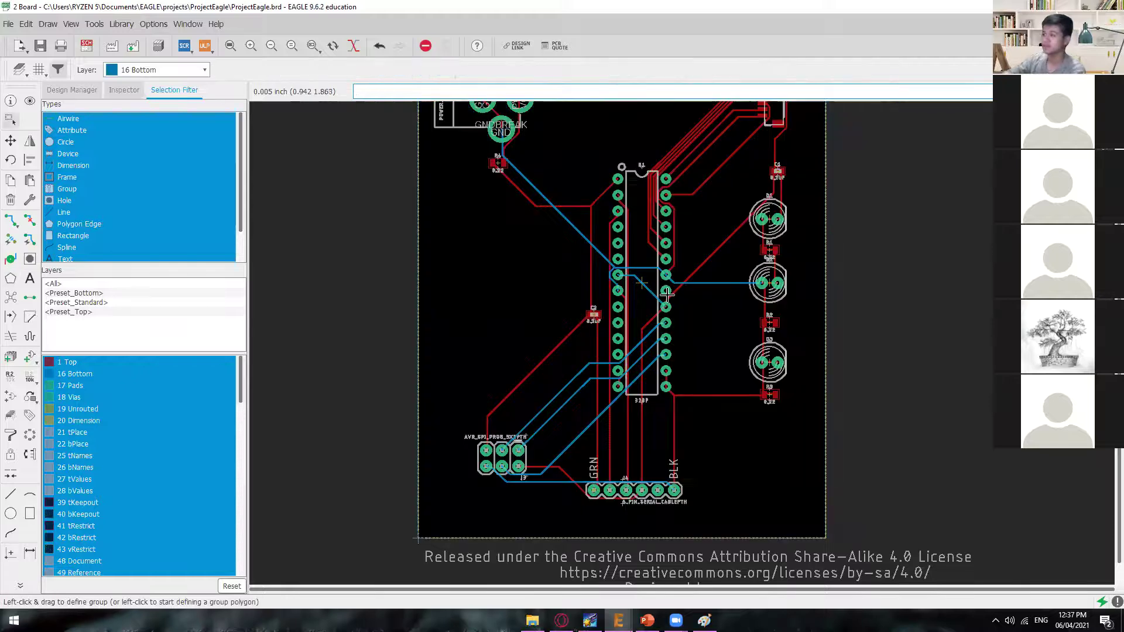
{"action": "scroll", "coordinate": [630, 283], "scroll_direction": "up", "scroll_amount": 3}
{"action": "scroll", "coordinate": [529, 328], "scroll_direction": "down", "scroll_amount": 3}
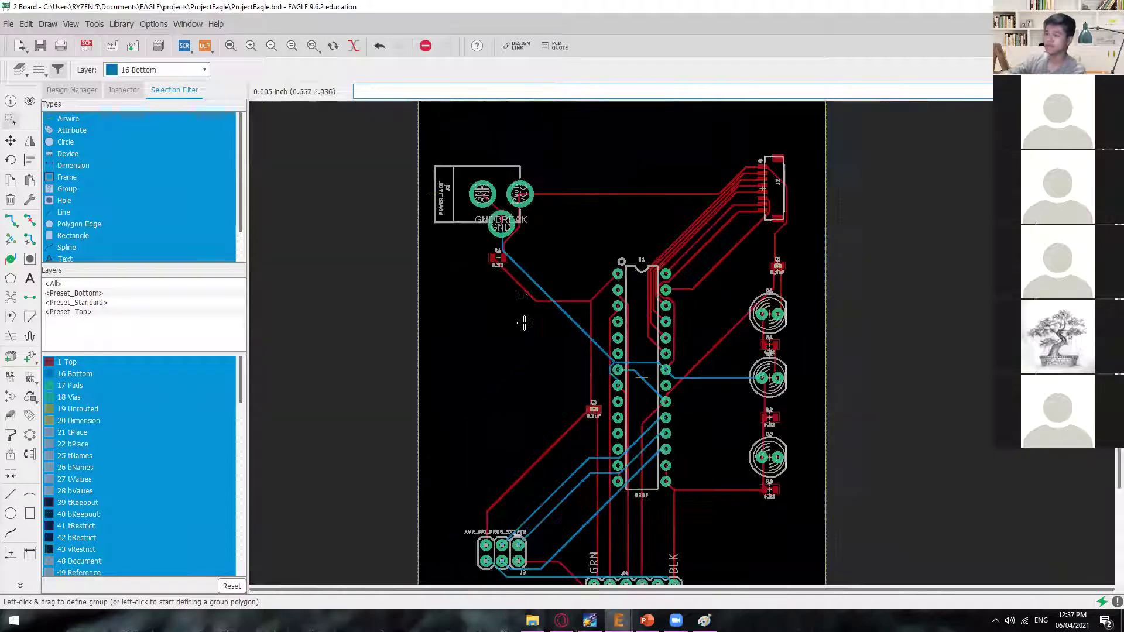
{"action": "scroll", "coordinate": [525, 313], "scroll_direction": "down", "scroll_amount": 1}
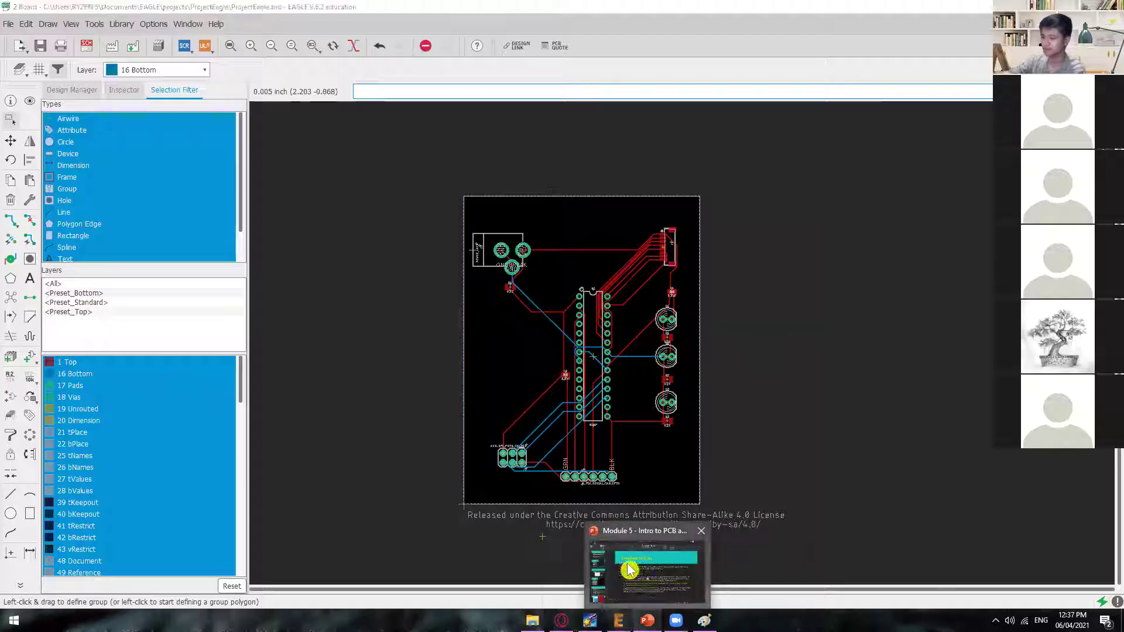
- Switch to the PowerPoint presentation "Module 5 - Intro to PCB and Eagle Cad" and show slide 71, Design Rule Check
{"action": "left_click", "coordinate": [647, 621]}
{"action": "left_click", "coordinate": [88, 483]}
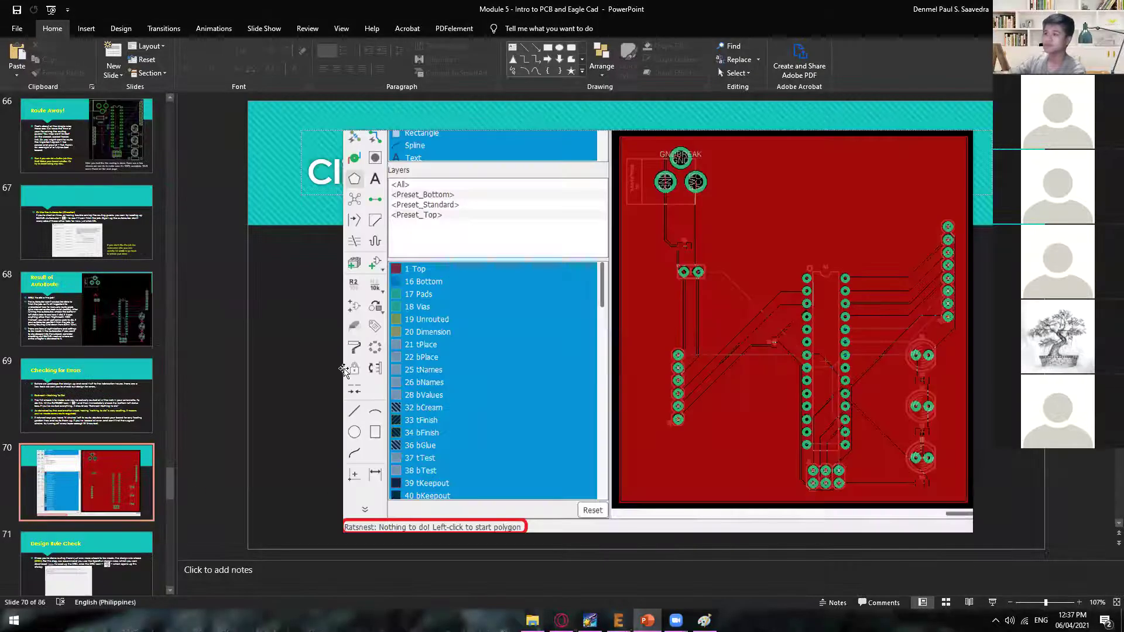
{"action": "key", "text": "Down"}
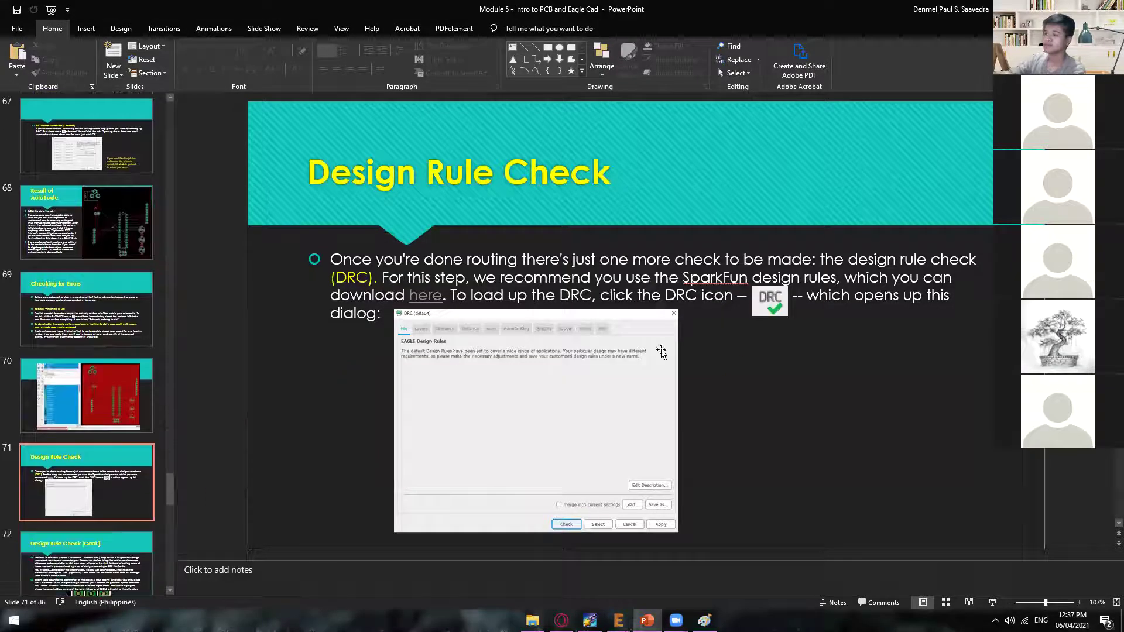
{"action": "key", "text": "Down"}
{"action": "key", "text": "Up"}
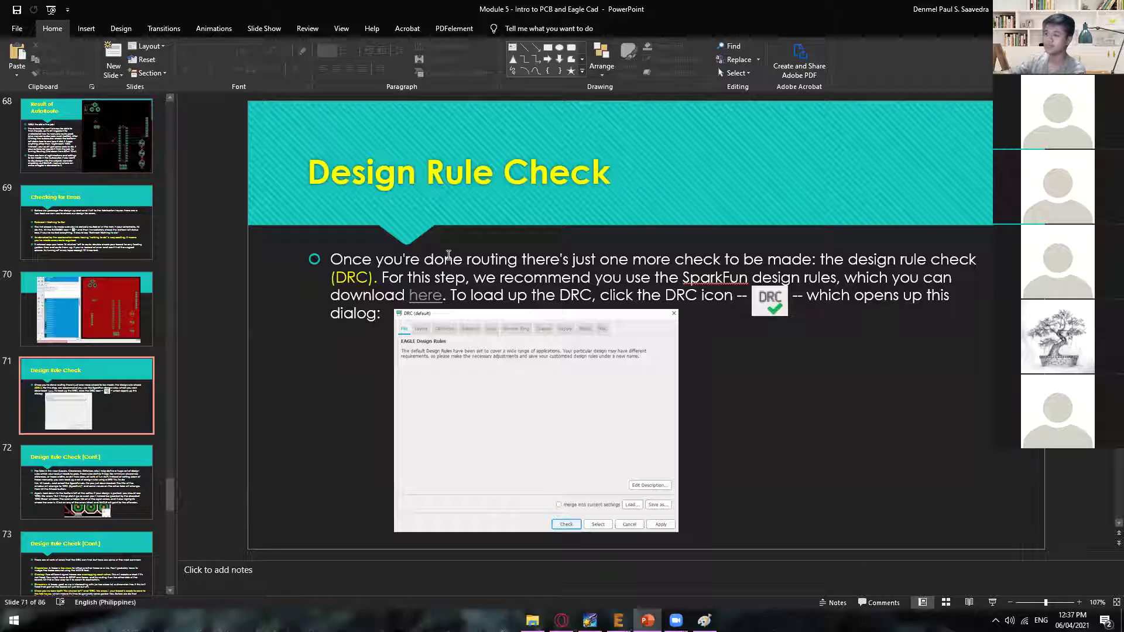
- Highlight the slide's download wording and follow its "here" link to the SparkFun design rules archive
{"action": "left_click", "coordinate": [892, 277]}
{"action": "left_click_drag", "start_coordinate": [928, 279], "coordinate": [467, 301]}
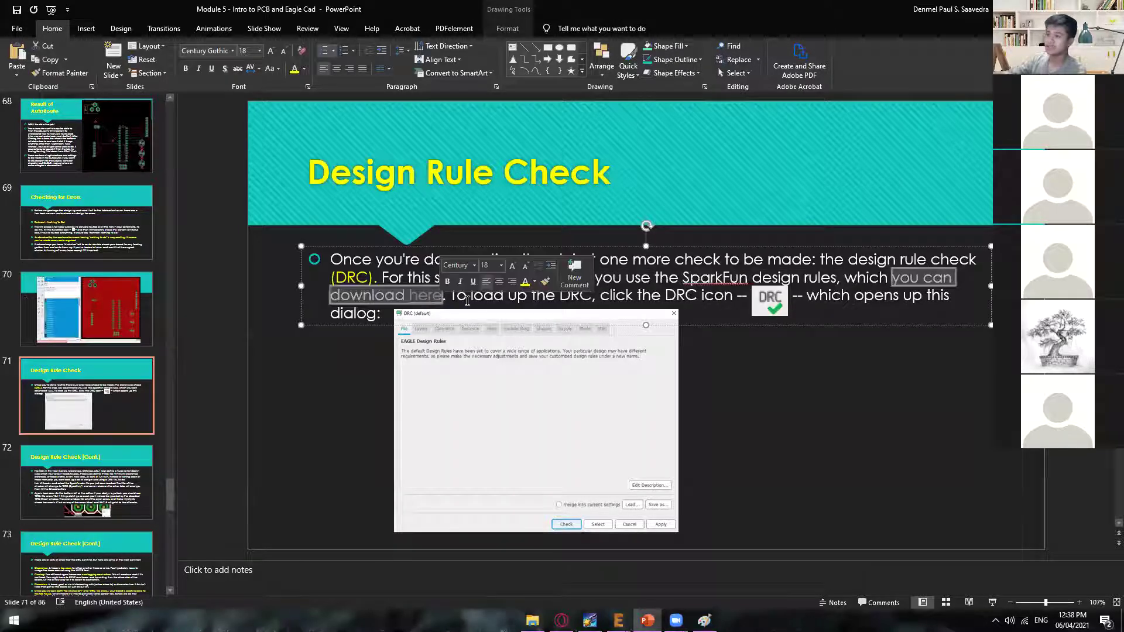
{"action": "left_click", "coordinate": [492, 298]}
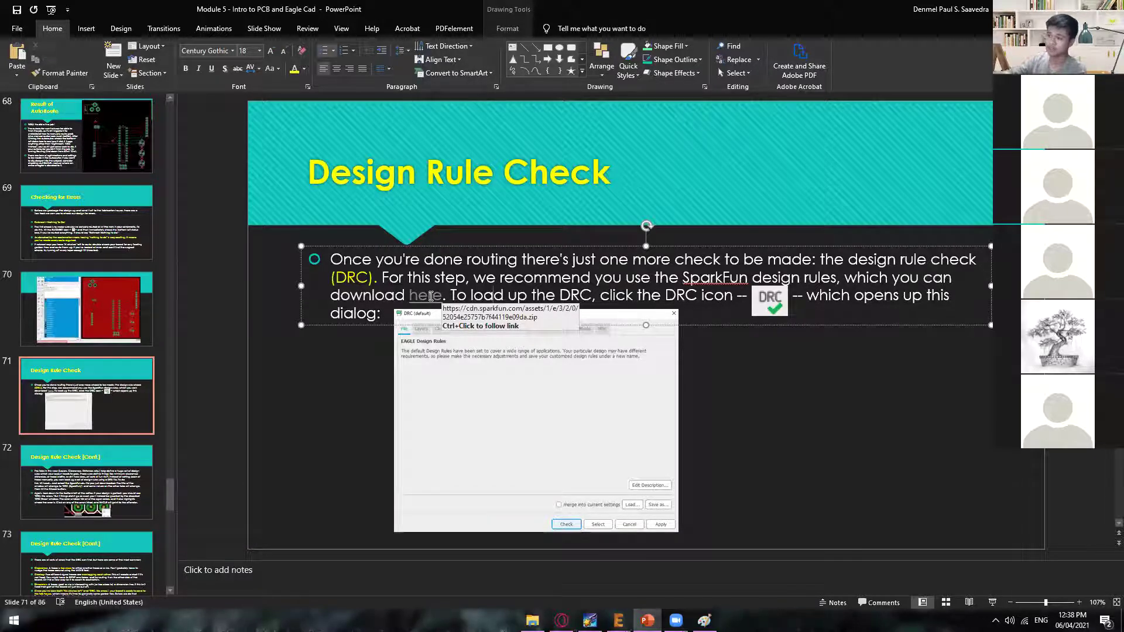
{"action": "left_click", "coordinate": [430, 296], "text": "ctrl"}
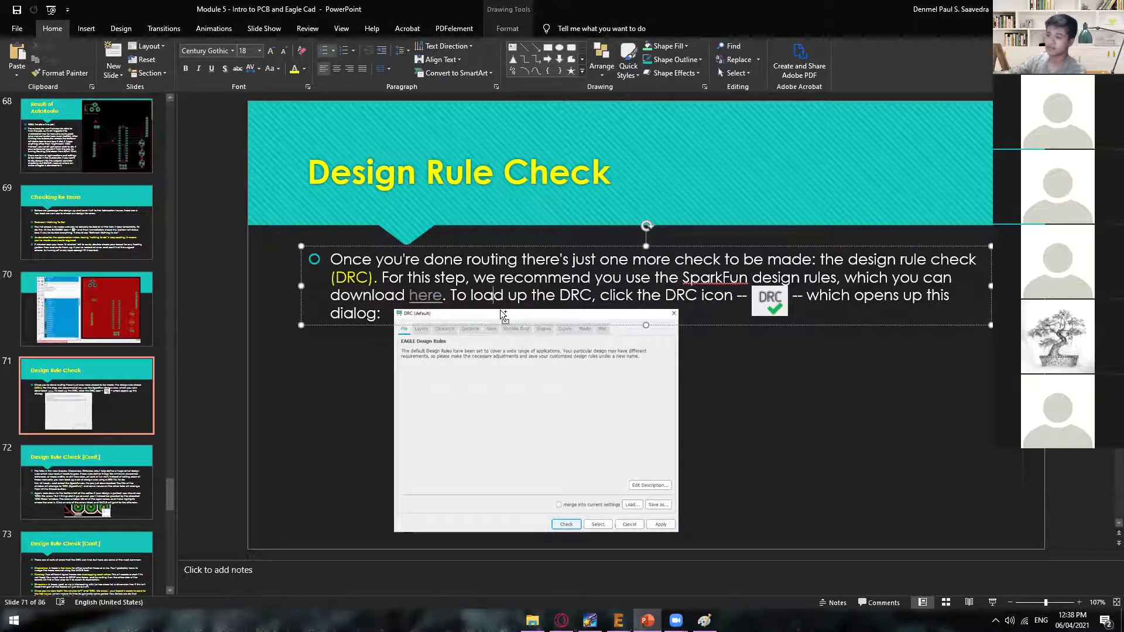
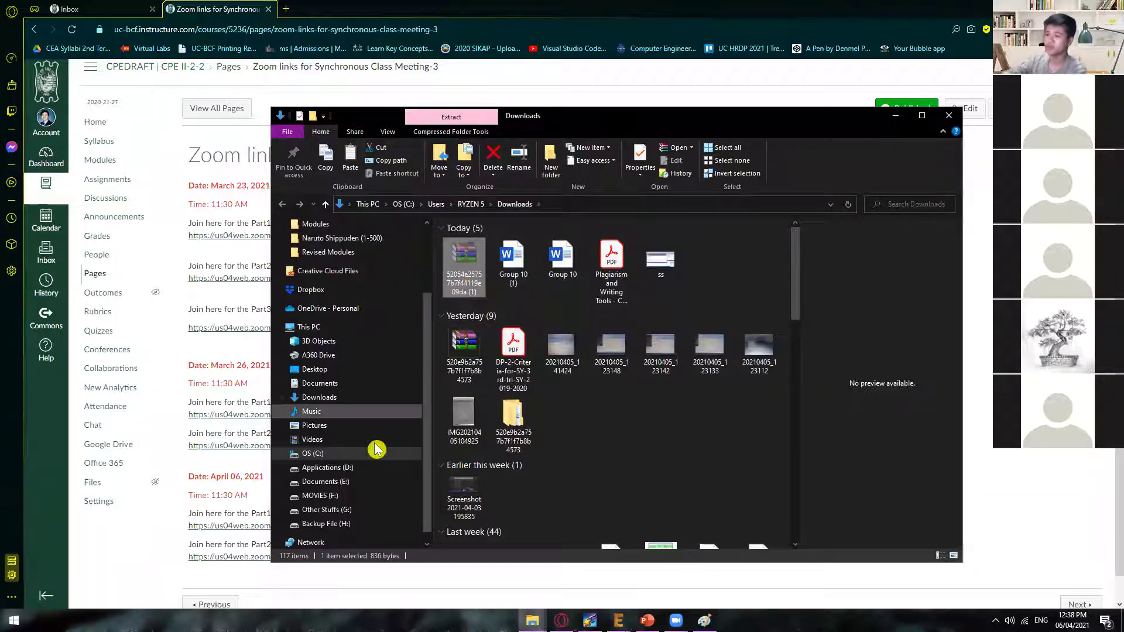
- Place the downloaded archive 52054e25757b7f44119e09da (1) in the EAGLE 9.6.2 folder on drive C
{"action": "left_click", "coordinate": [359, 467]}
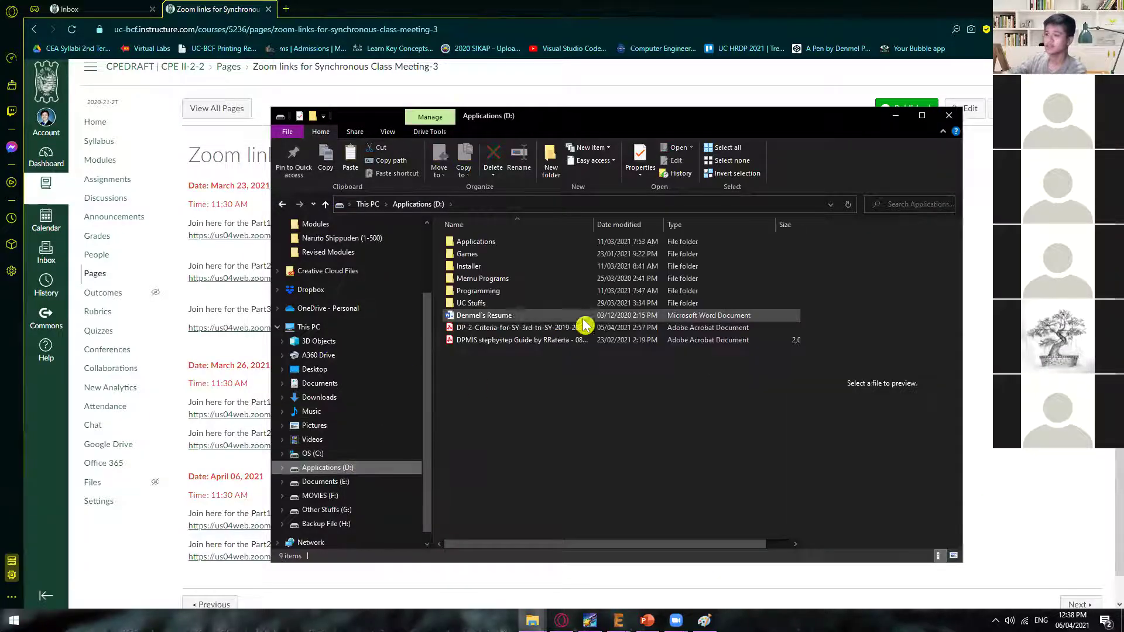
{"action": "left_click", "coordinate": [336, 454]}
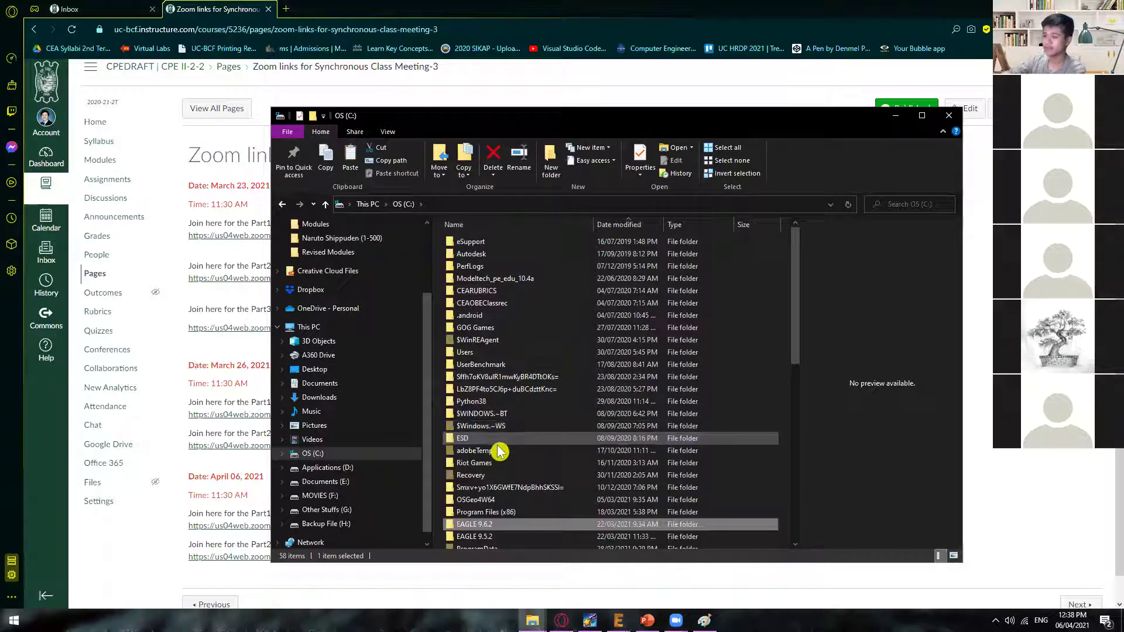
{"action": "scroll", "coordinate": [527, 427], "scroll_direction": "down", "scroll_amount": 4}
{"action": "left_click", "coordinate": [498, 382]}
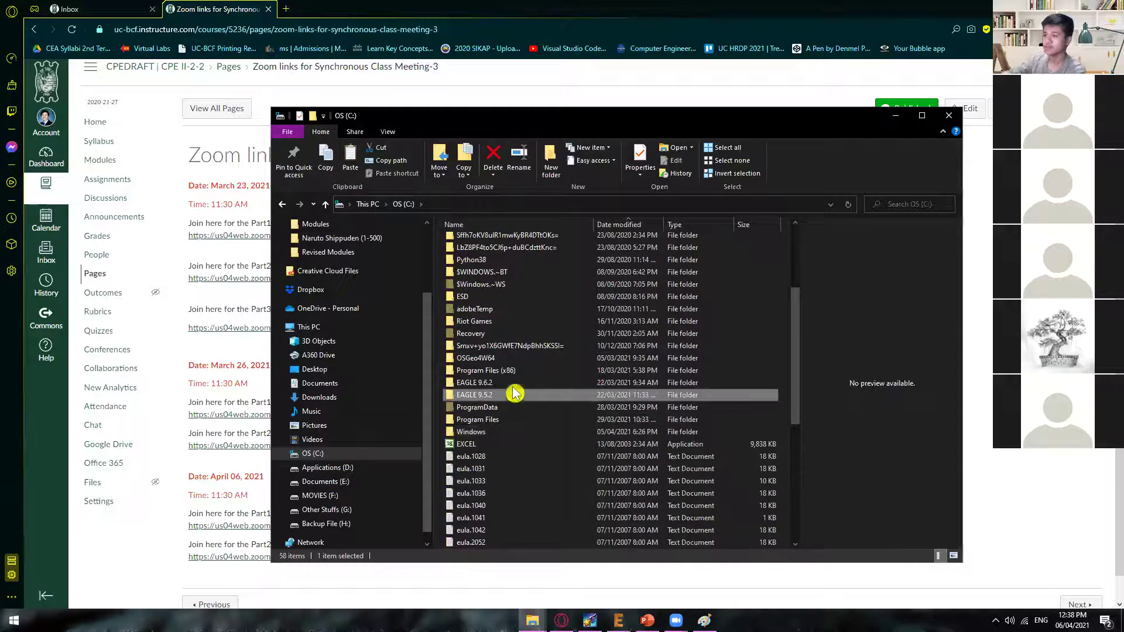
{"action": "double_click", "coordinate": [503, 383]}
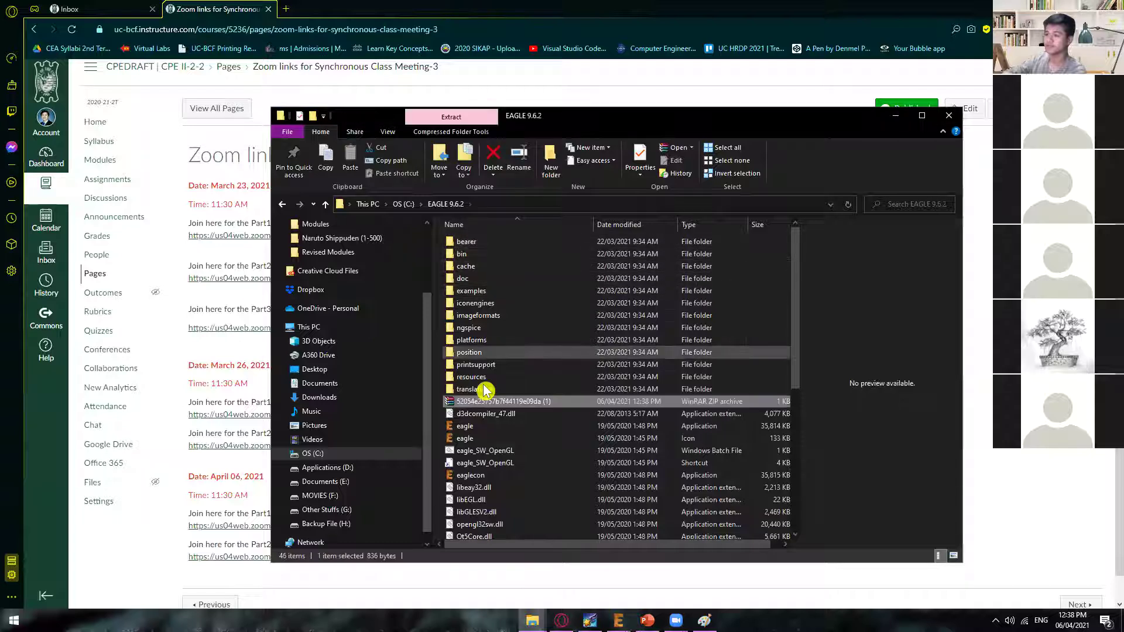
- Extract the archive into its own folder, locate the SparkFun design rules file in its dru subfolder, and close the file window
{"action": "right_click", "coordinate": [523, 402]}
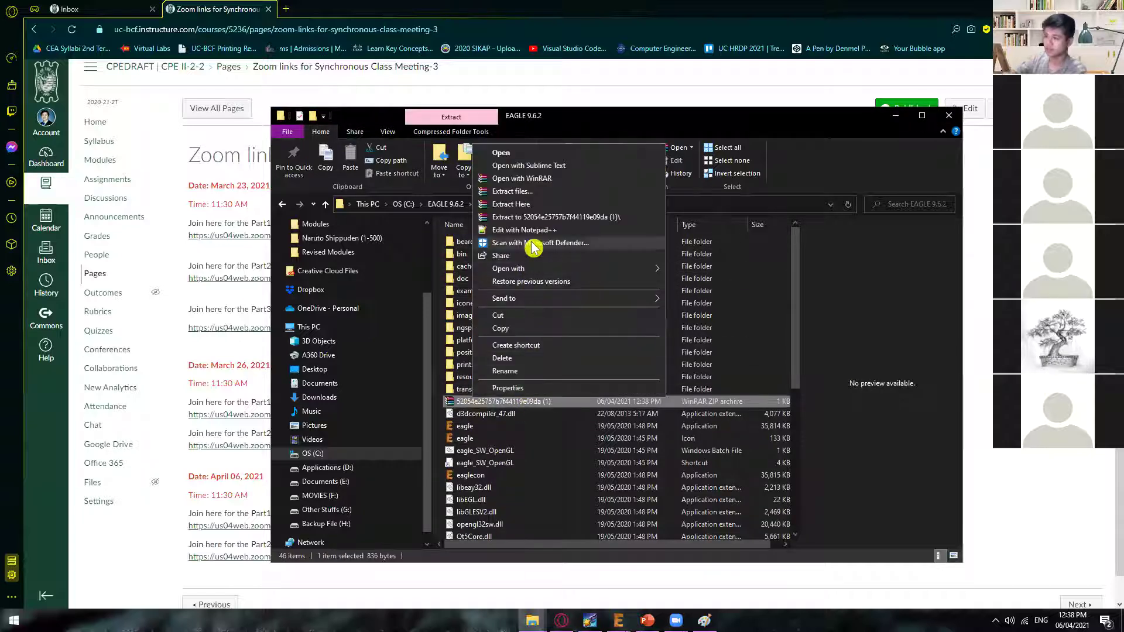
{"action": "left_click", "coordinate": [537, 217]}
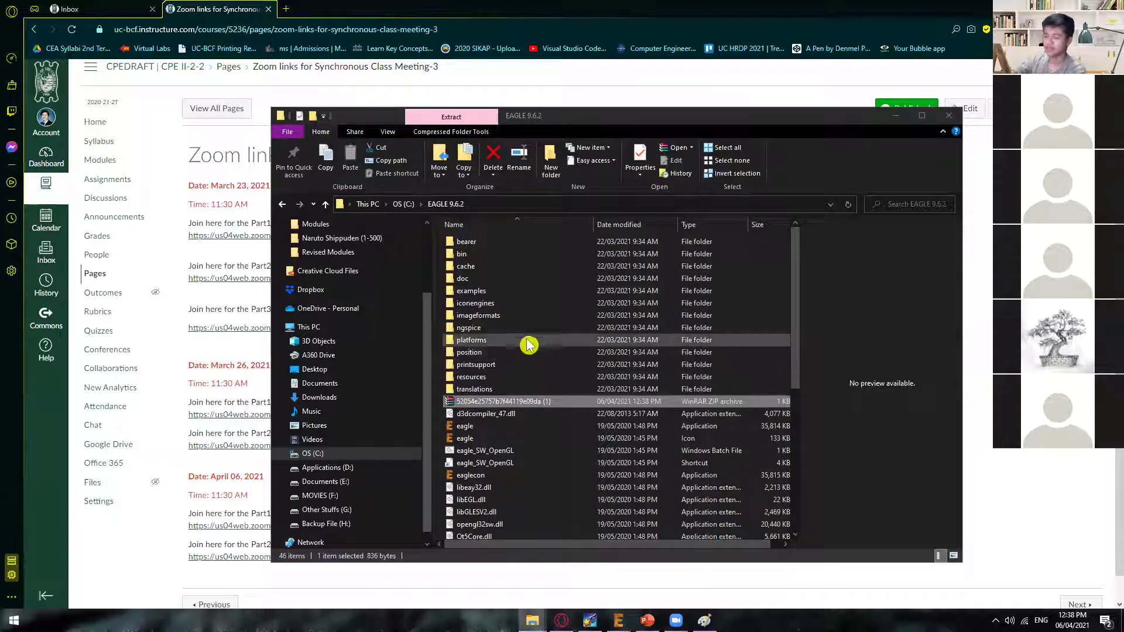
{"action": "double_click", "coordinate": [504, 245]}
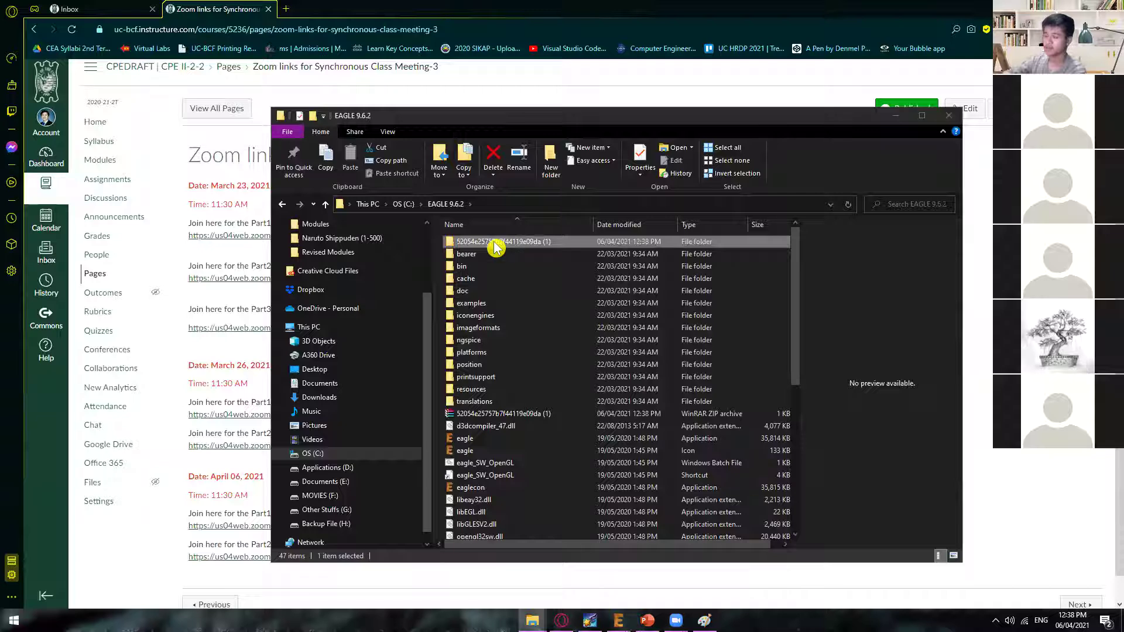
{"action": "double_click", "coordinate": [469, 243]}
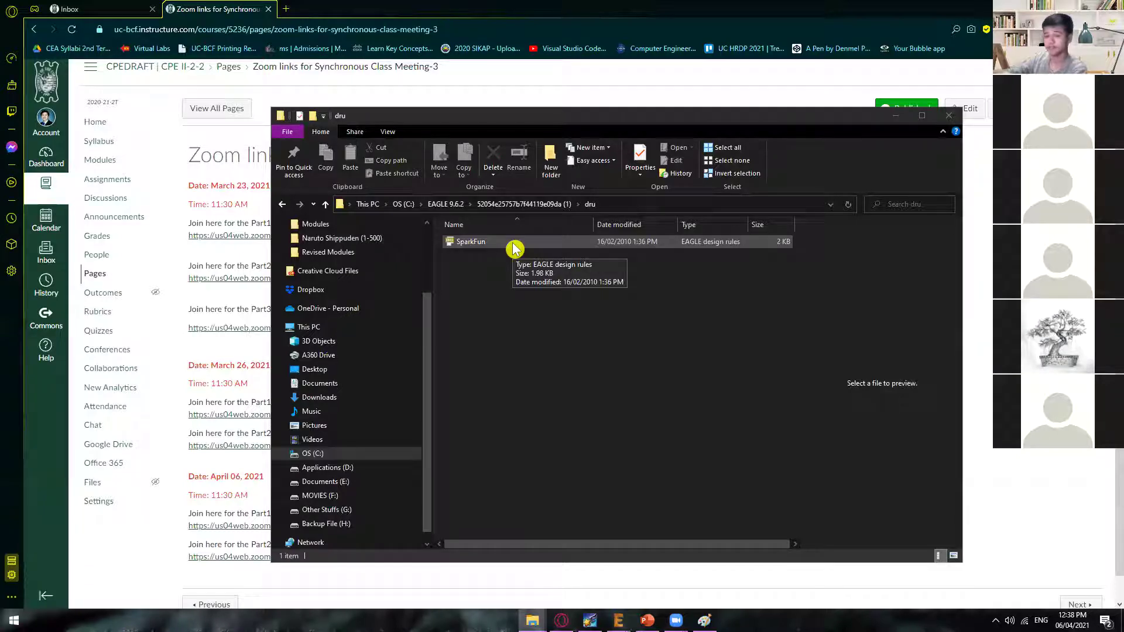
{"action": "left_click", "coordinate": [486, 245]}
{"action": "left_click", "coordinate": [692, 323]}
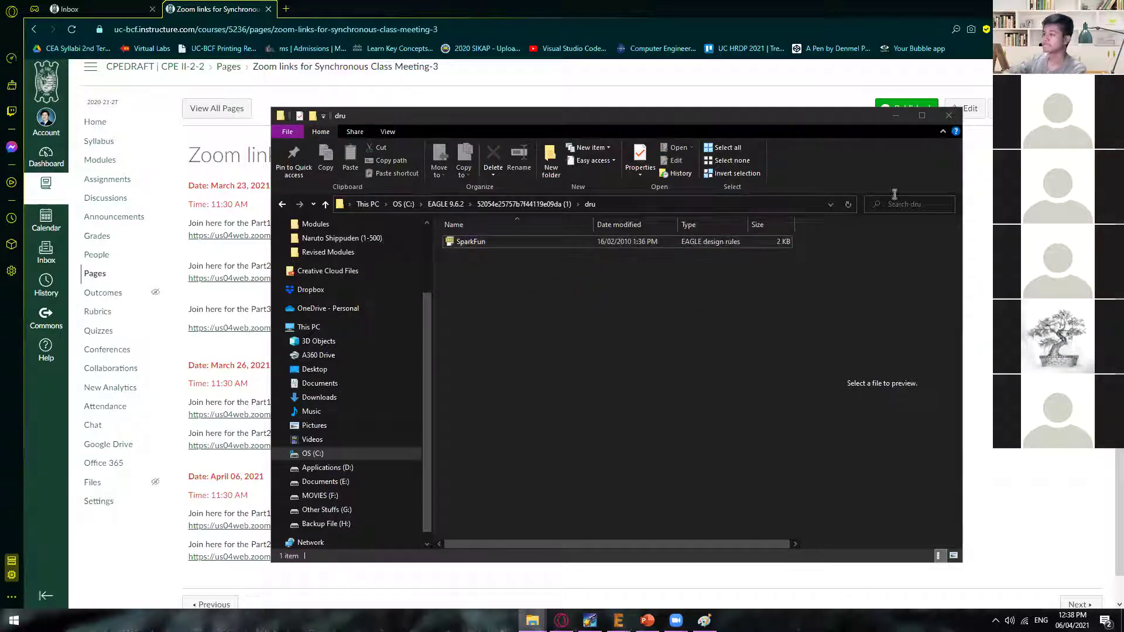
{"action": "left_click", "coordinate": [946, 119]}
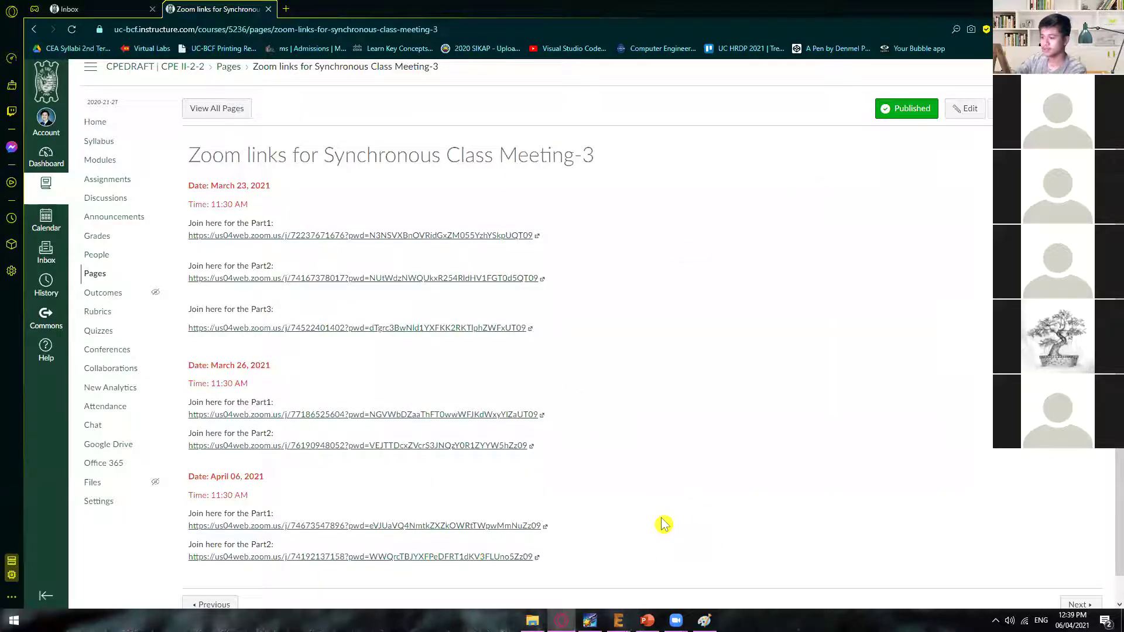
- Switch back to PowerPoint, show slide 72 on the design rule check, and highlight the words "DRC: No errors."
{"action": "left_click", "coordinate": [647, 620]}
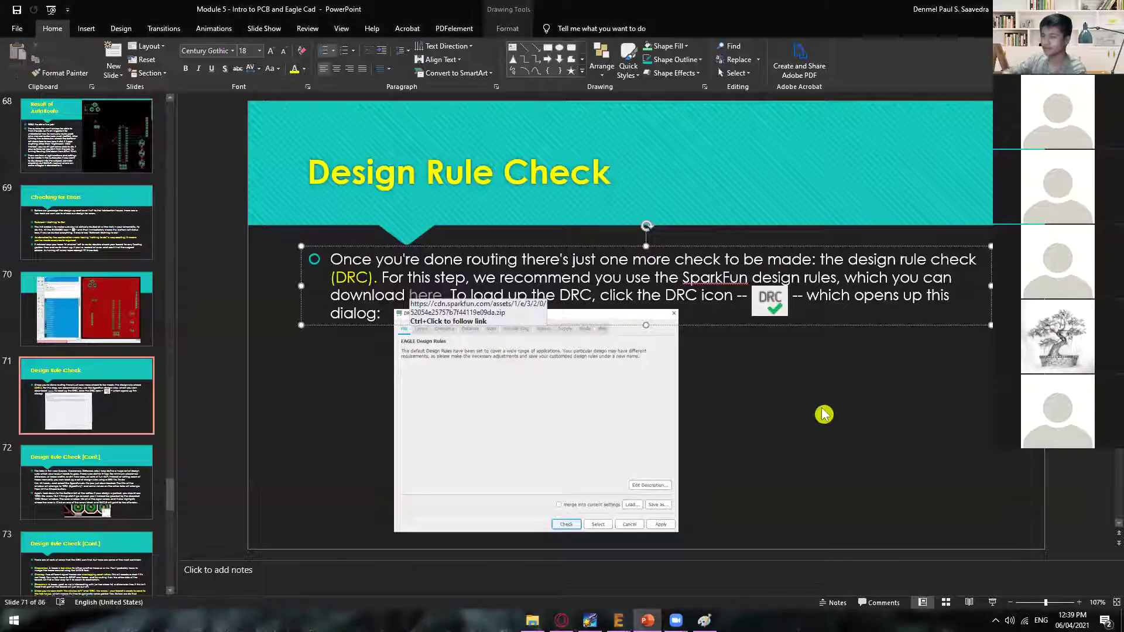
{"action": "left_click", "coordinate": [302, 358]}
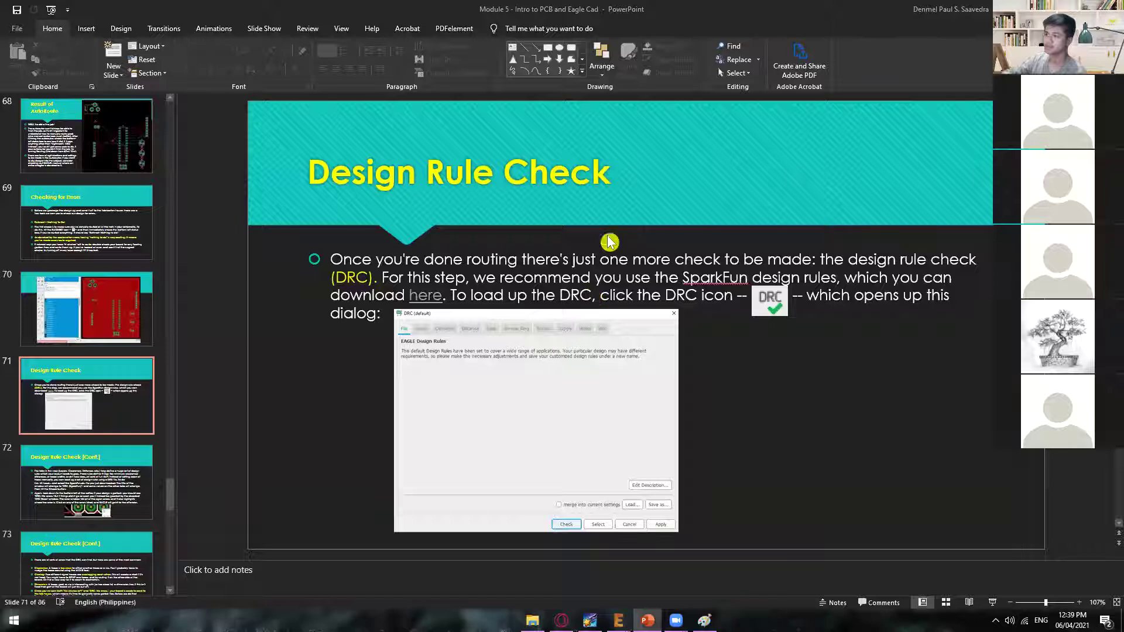
{"action": "left_click", "coordinate": [98, 491]}
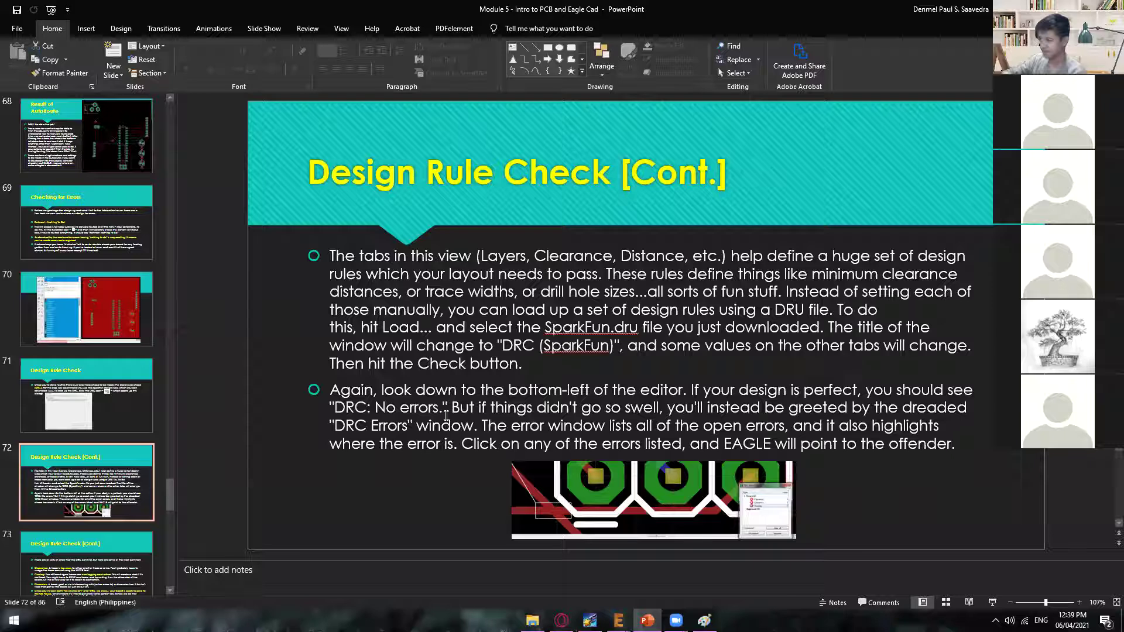
{"action": "left_click_drag", "start_coordinate": [437, 415], "coordinate": [335, 410]}
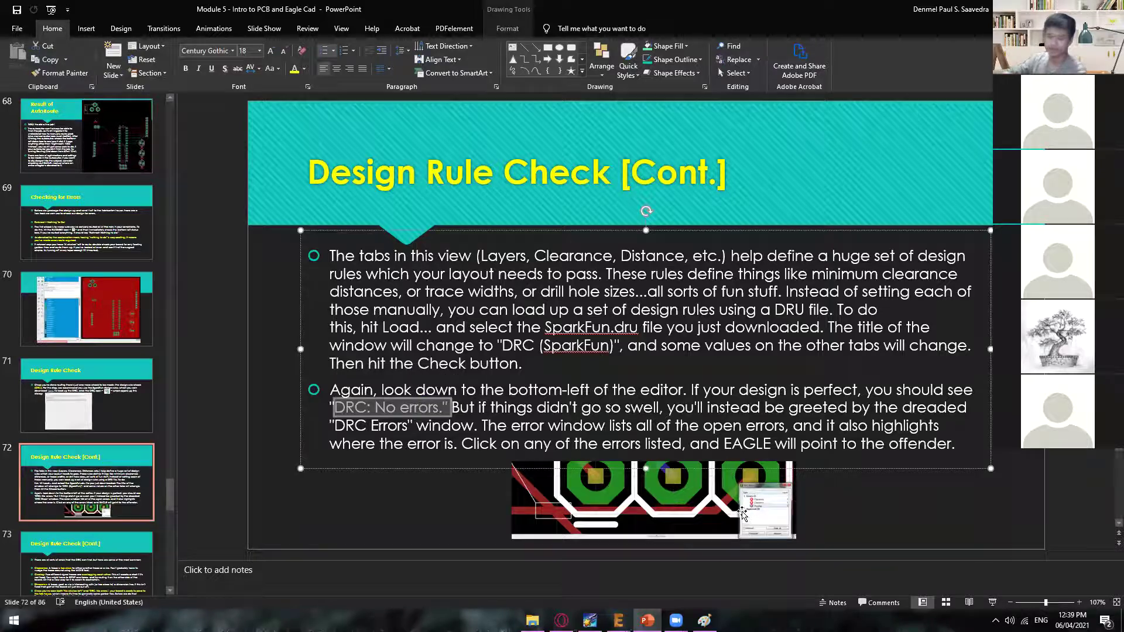
- Highlight the words "DRC: No errors." on slide 72 again and switch to the EAGLE board window
{"action": "left_click", "coordinate": [577, 398]}
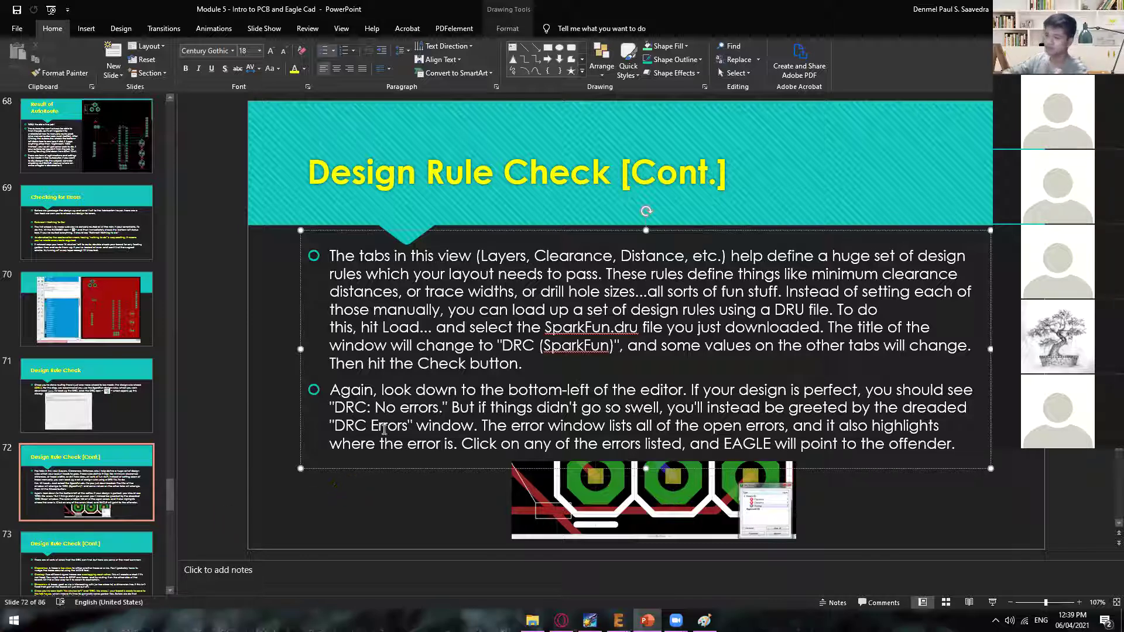
{"action": "left_click_drag", "start_coordinate": [444, 411], "coordinate": [328, 406]}
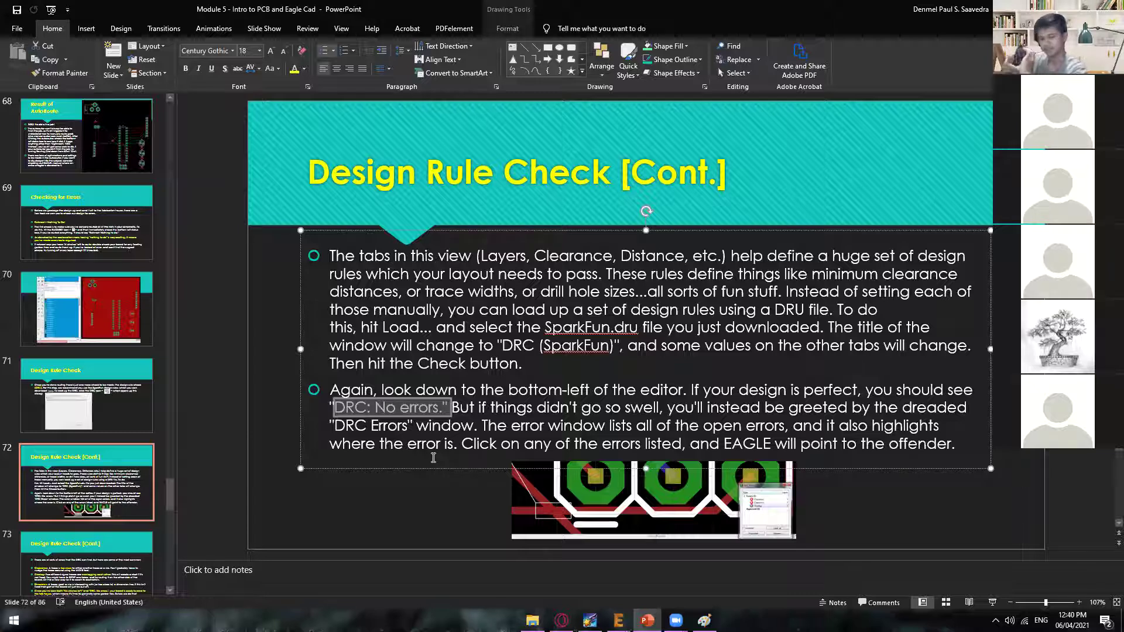
{"action": "mouse_move", "coordinate": [618, 621]}
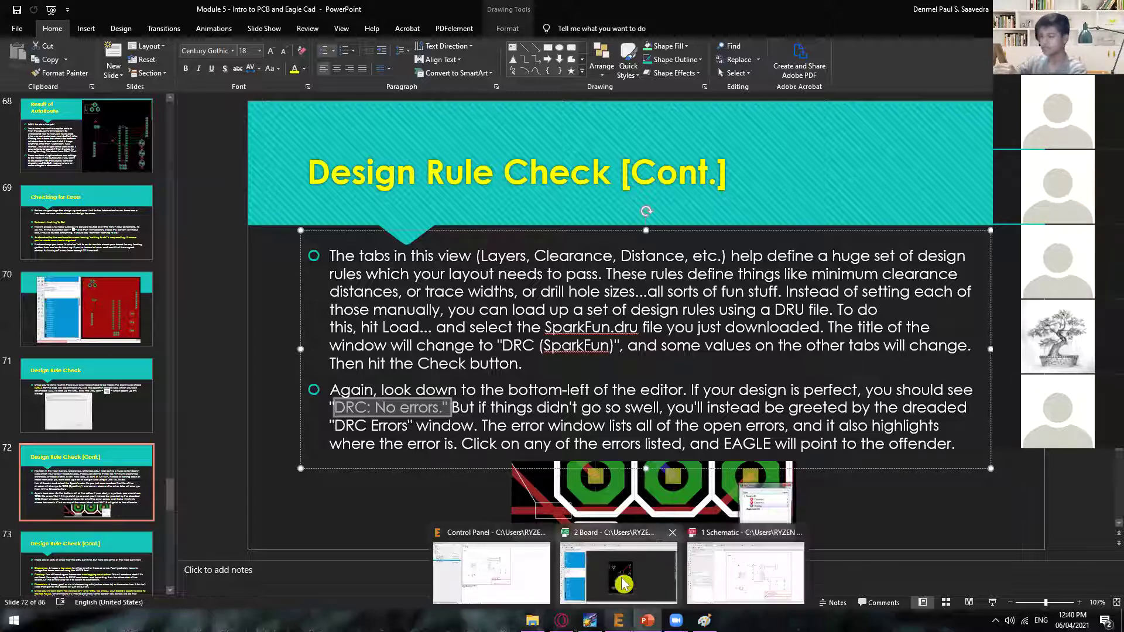
{"action": "left_click", "coordinate": [621, 562]}
- Move the overlapping upper edges of the board outline and both copper-pour polygons down to just above the power jack and J2
{"action": "scroll", "coordinate": [578, 334], "scroll_direction": "up", "scroll_amount": 3}
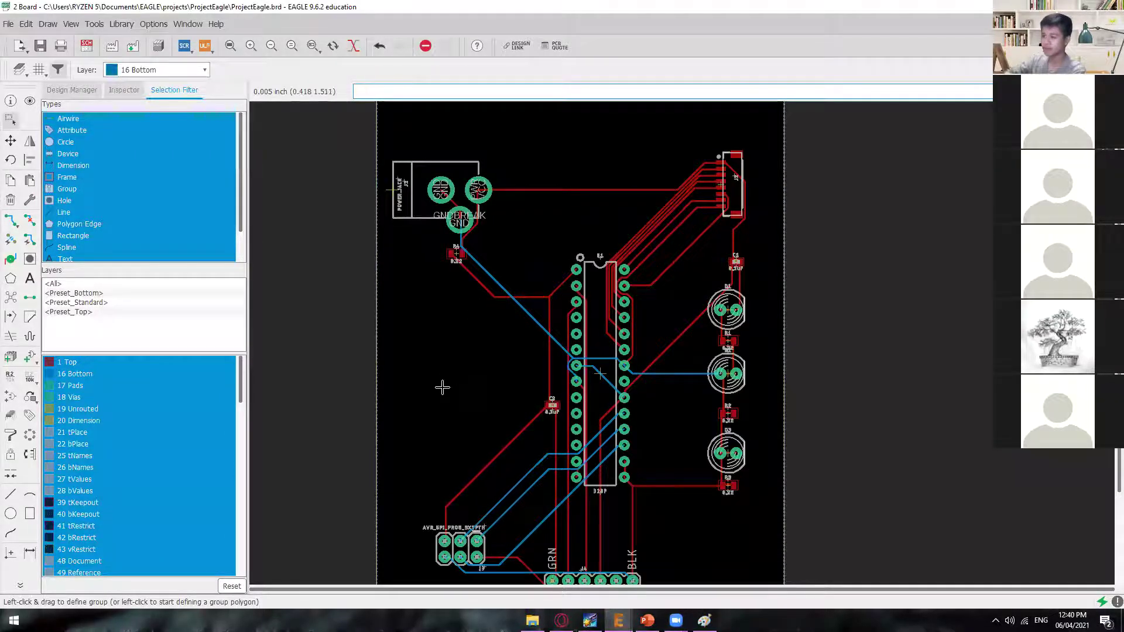
{"action": "scroll", "coordinate": [532, 383], "scroll_direction": "down", "scroll_amount": 3}
{"action": "scroll", "coordinate": [570, 215], "scroll_direction": "up", "scroll_amount": 3}
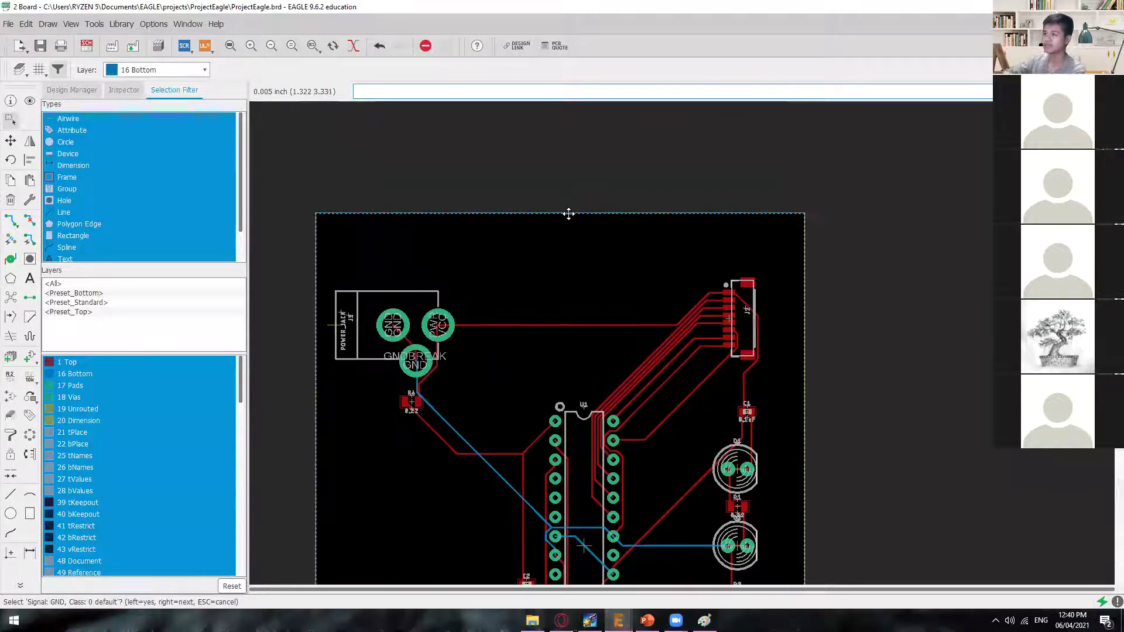
{"action": "left_click", "coordinate": [568, 214]}
{"action": "left_click", "coordinate": [566, 270]}
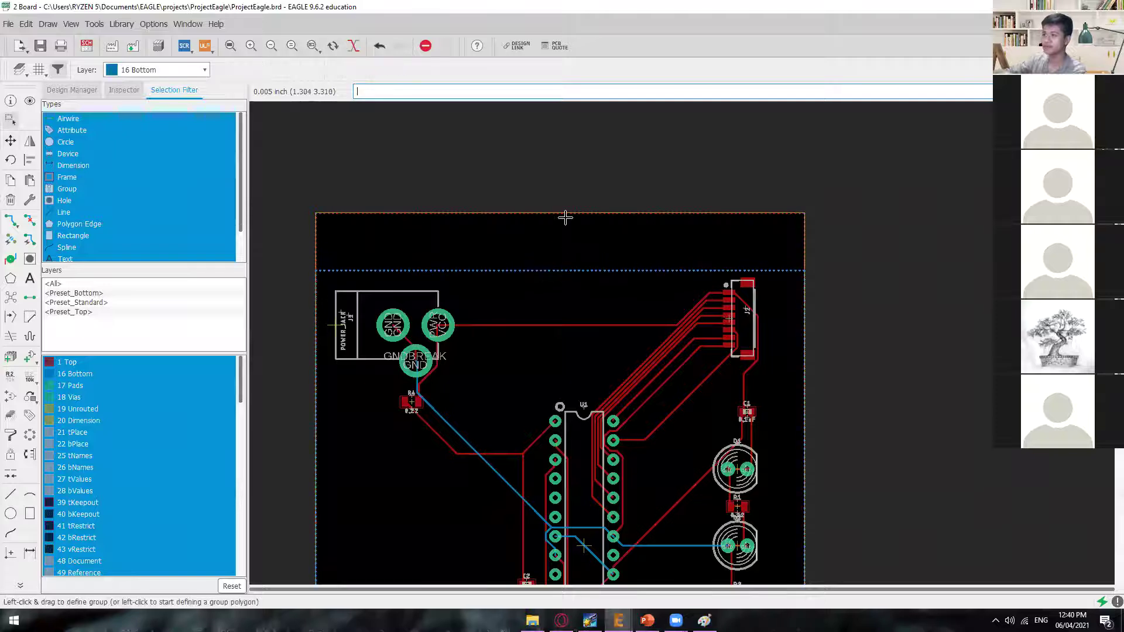
{"action": "left_click", "coordinate": [565, 213]}
{"action": "left_click", "coordinate": [564, 244]}
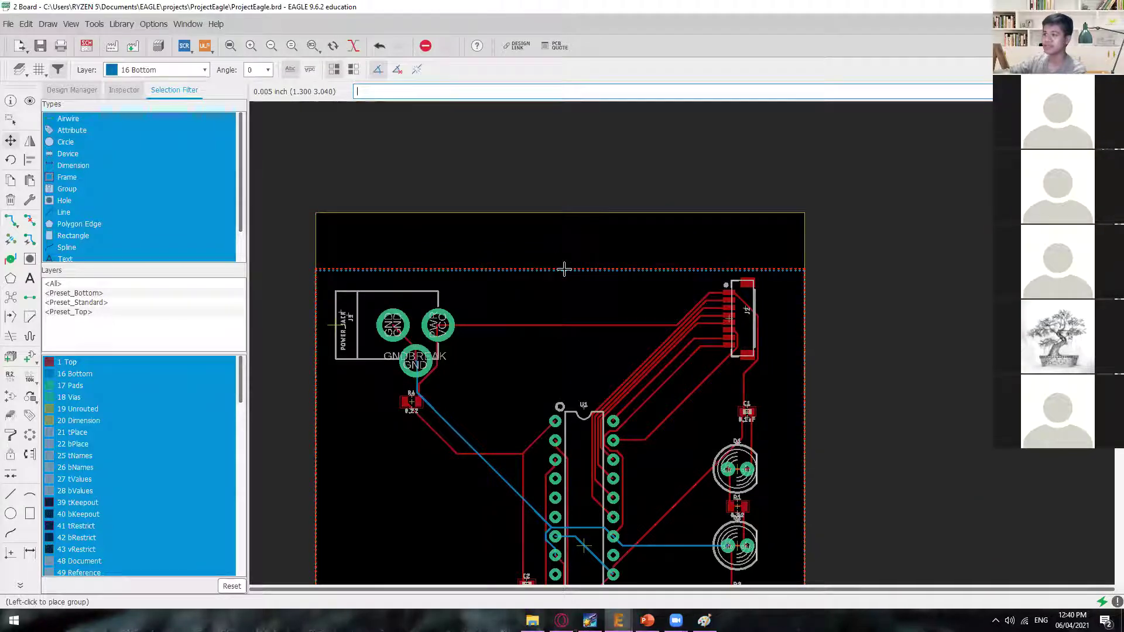
{"action": "left_click", "coordinate": [563, 271]}
{"action": "left_click", "coordinate": [562, 212]}
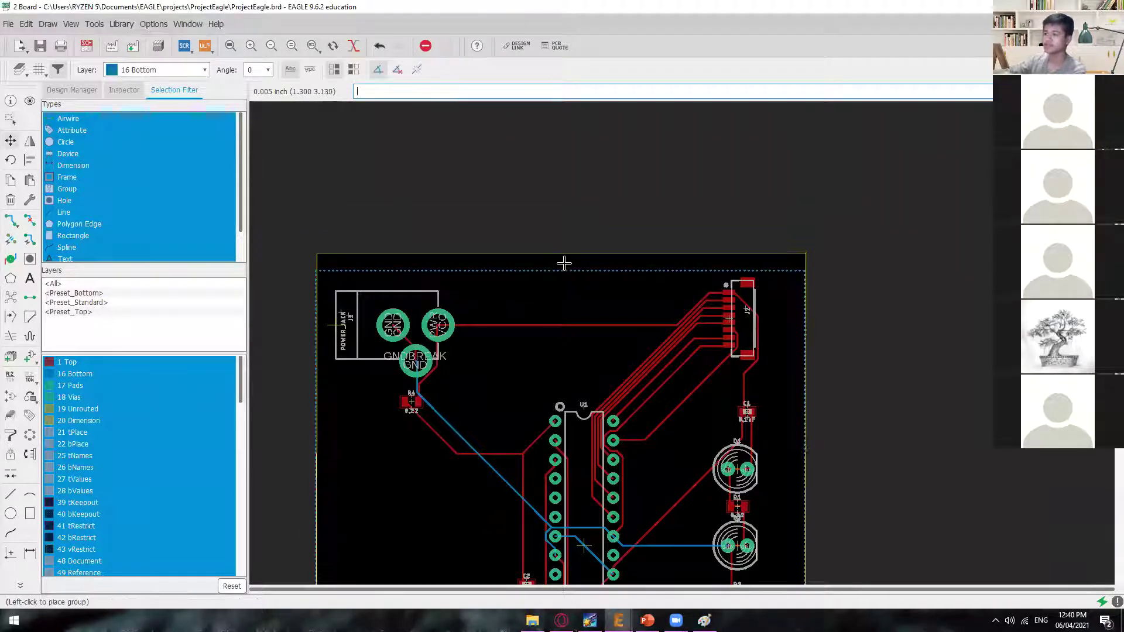
{"action": "left_click", "coordinate": [562, 270]}
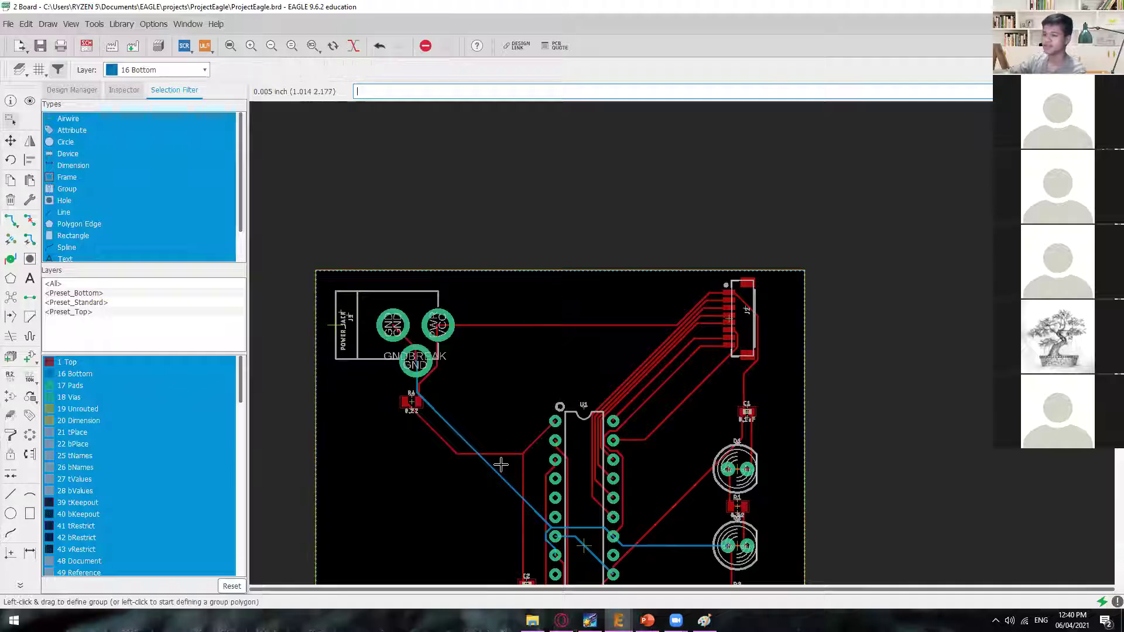
- Examine the shortened board outline and the routed traces around the power jack, the 328P chip and C2
{"action": "scroll", "coordinate": [559, 446], "scroll_direction": "up", "scroll_amount": 1}
{"action": "scroll", "coordinate": [608, 424], "scroll_direction": "down", "scroll_amount": 4}
{"action": "middle_click_drag", "start_coordinate": [525, 507], "coordinate": [536, 331]}
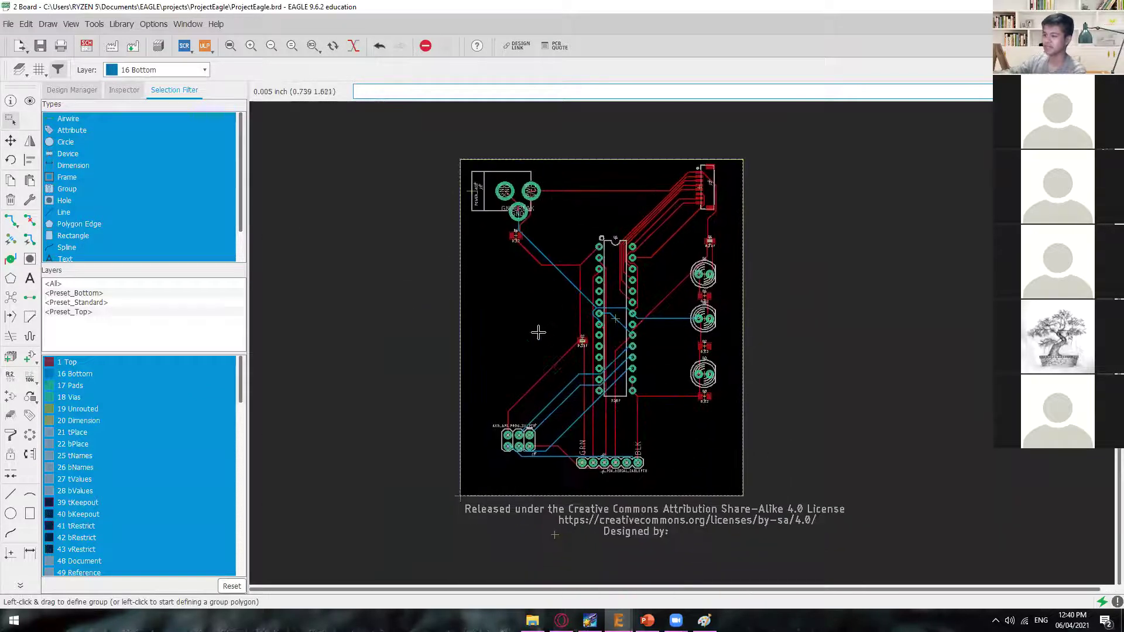
{"action": "scroll", "coordinate": [531, 361], "scroll_direction": "up", "scroll_amount": 3}
{"action": "scroll", "coordinate": [531, 360], "scroll_direction": "down", "scroll_amount": 2}
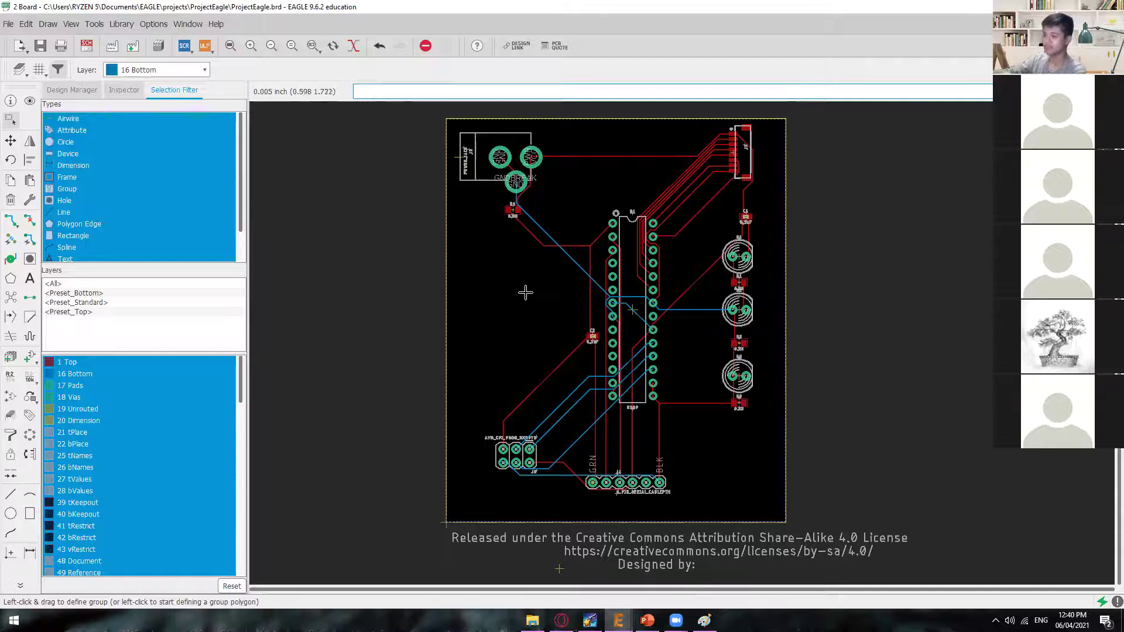
{"action": "scroll", "coordinate": [532, 293], "scroll_direction": "up", "scroll_amount": 1}
{"action": "scroll", "coordinate": [537, 293], "scroll_direction": "down", "scroll_amount": 2}
{"action": "scroll", "coordinate": [538, 342], "scroll_direction": "up", "scroll_amount": 4}
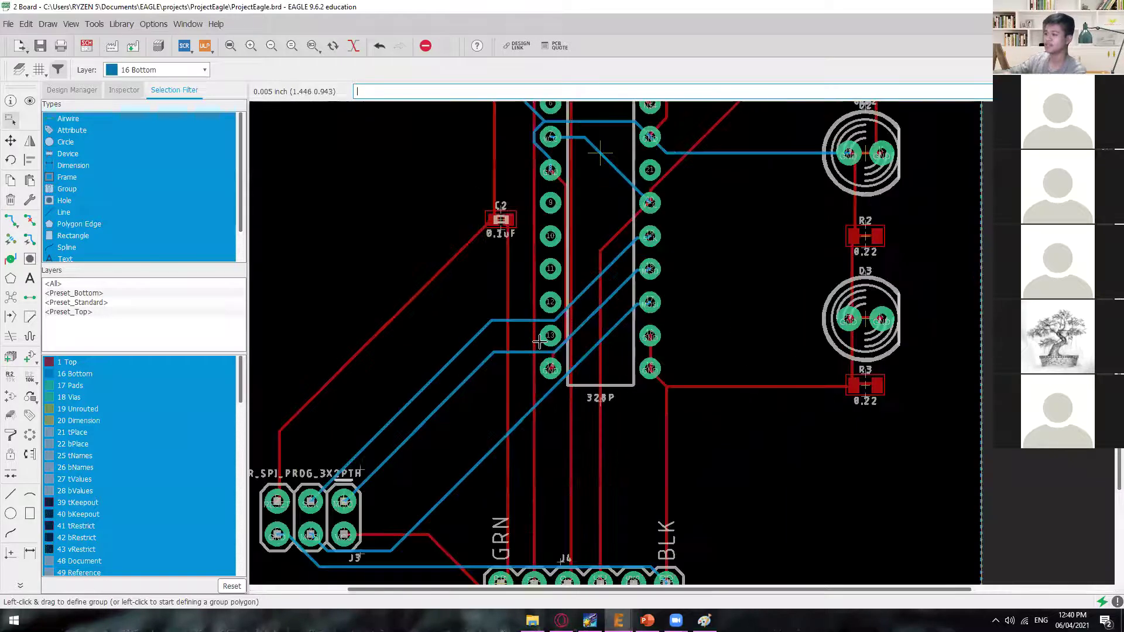
{"action": "scroll", "coordinate": [396, 271], "scroll_direction": "down", "scroll_amount": 1}
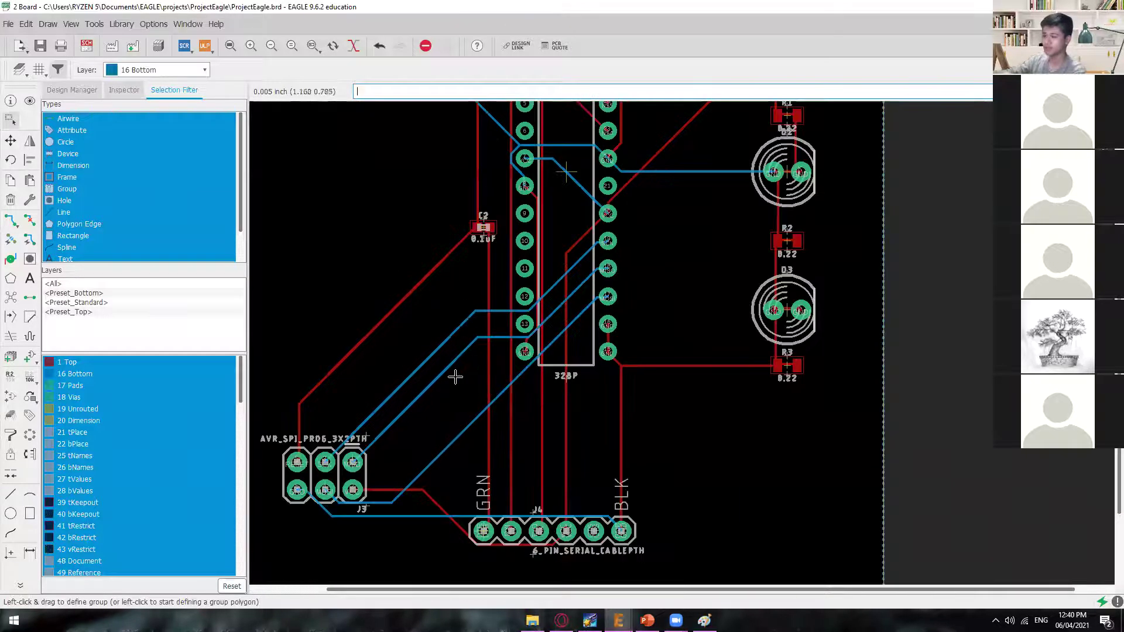
{"action": "scroll", "coordinate": [507, 347], "scroll_direction": "down", "scroll_amount": 1}
{"action": "middle_click_drag", "start_coordinate": [475, 274], "coordinate": [474, 441]}
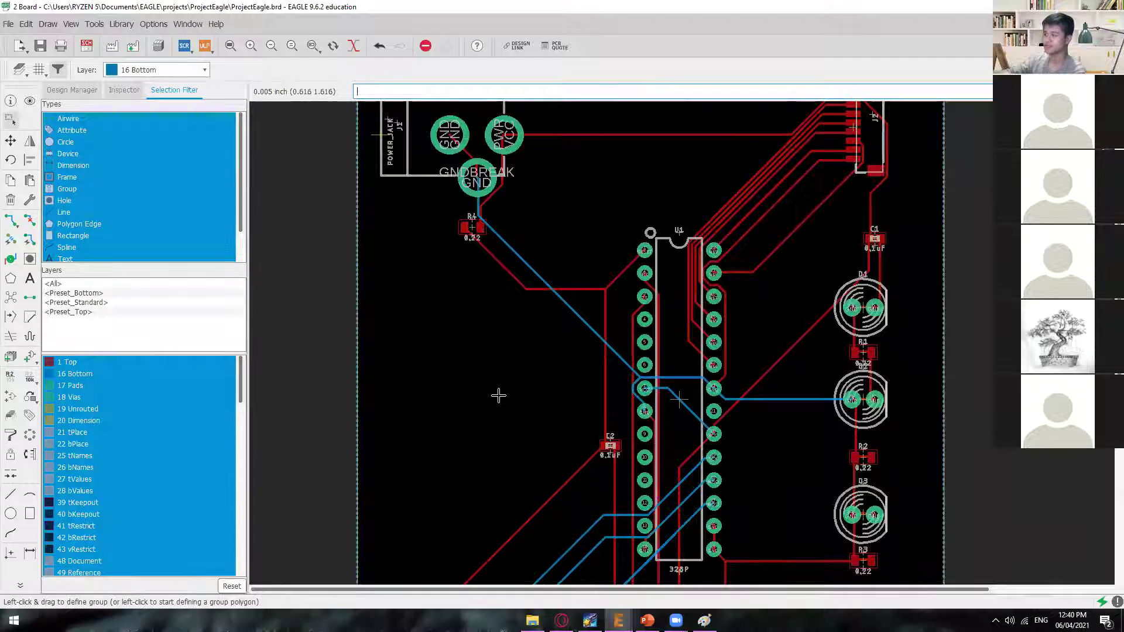
{"action": "scroll", "coordinate": [498, 394], "scroll_direction": "down", "scroll_amount": 2}
{"action": "scroll", "coordinate": [473, 217], "scroll_direction": "up", "scroll_amount": 2}
{"action": "scroll", "coordinate": [473, 217], "scroll_direction": "up", "scroll_amount": 1}
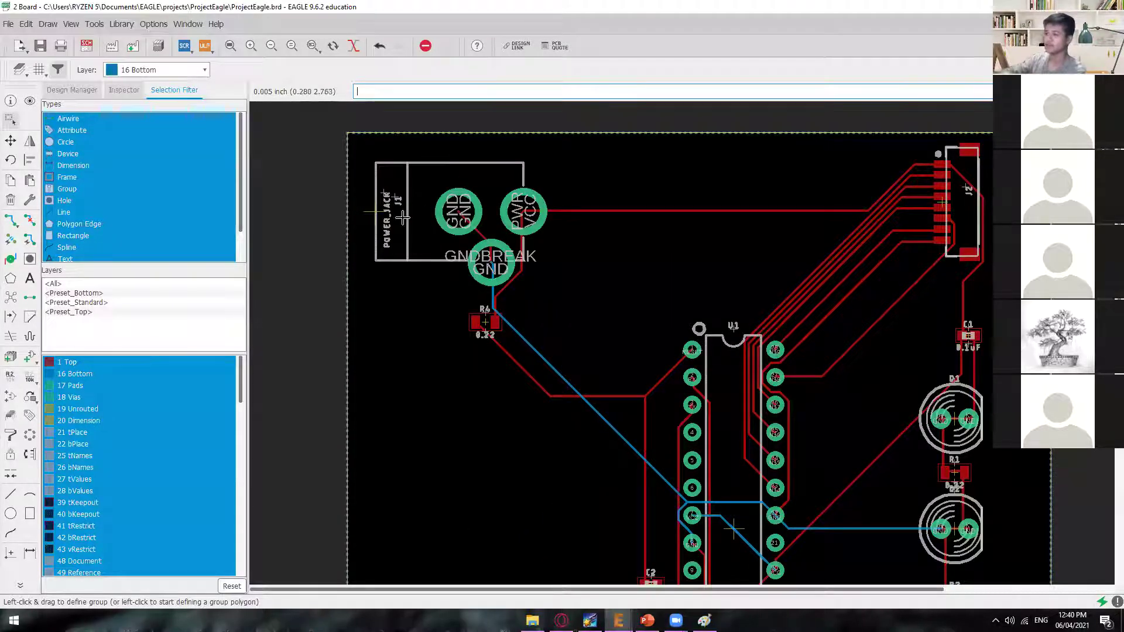
{"action": "scroll", "coordinate": [415, 214], "scroll_direction": "down", "scroll_amount": 2}
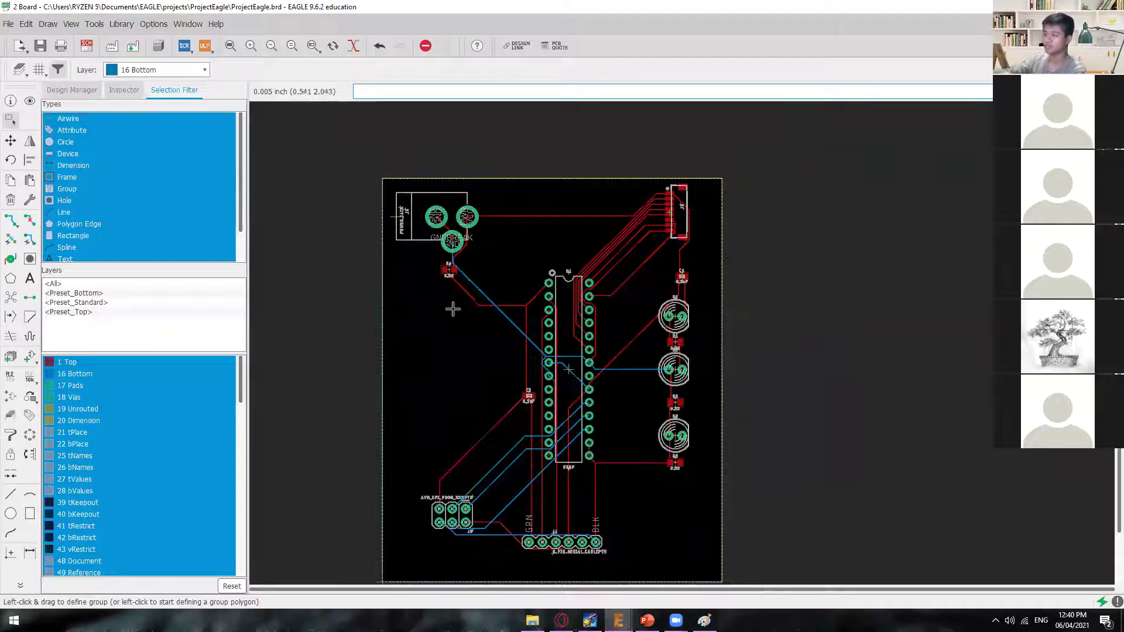
- Examine the traces around the J3 programming header and the J4 serial cable header near the board's lower edge
{"action": "scroll", "coordinate": [587, 379], "scroll_direction": "down", "scroll_amount": 3}
{"action": "middle_click_drag", "start_coordinate": [618, 473], "coordinate": [610, 402]}
{"action": "scroll", "coordinate": [610, 402], "scroll_direction": "up", "scroll_amount": 5}
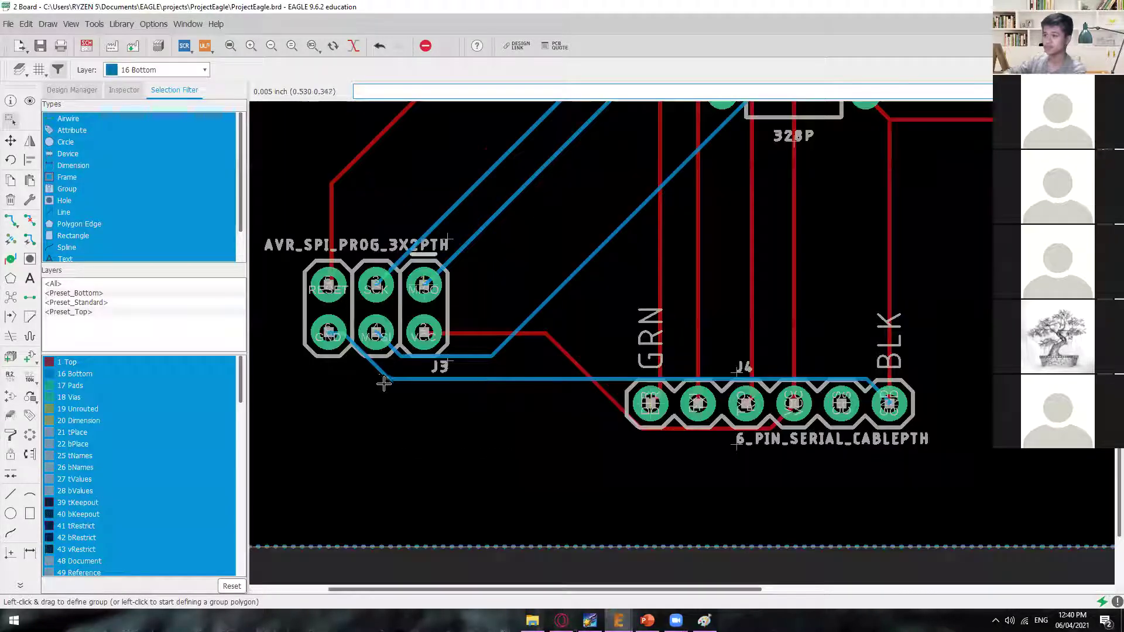
{"action": "middle_click_drag", "start_coordinate": [383, 383], "coordinate": [482, 398]}
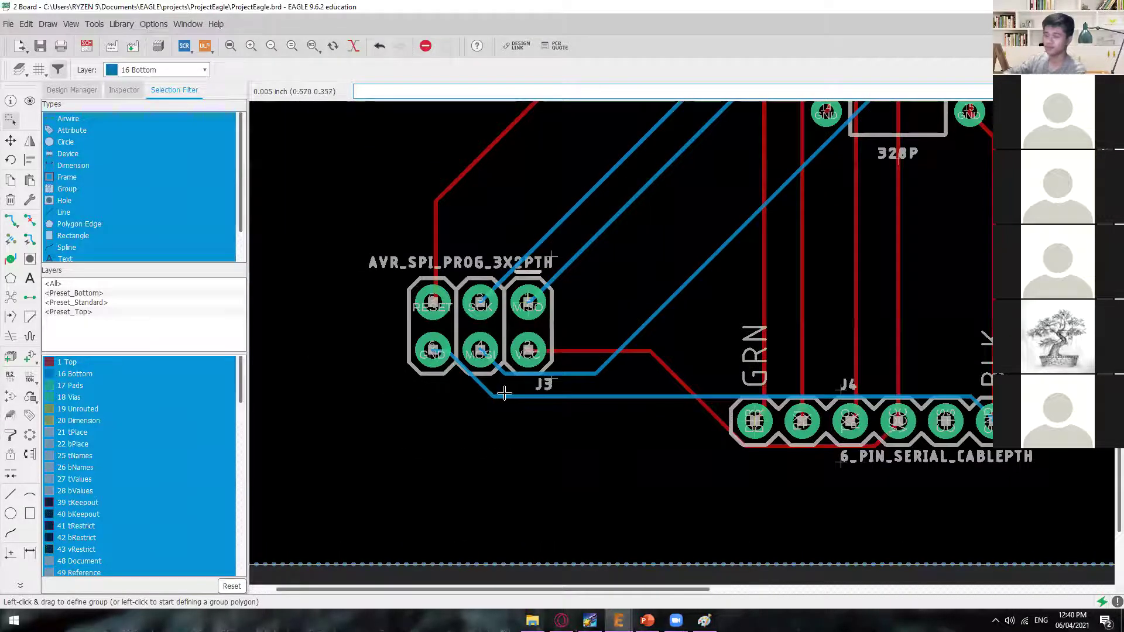
{"action": "scroll", "coordinate": [537, 387], "scroll_direction": "down", "scroll_amount": 5}
{"action": "scroll", "coordinate": [766, 363], "scroll_direction": "up", "scroll_amount": 1}
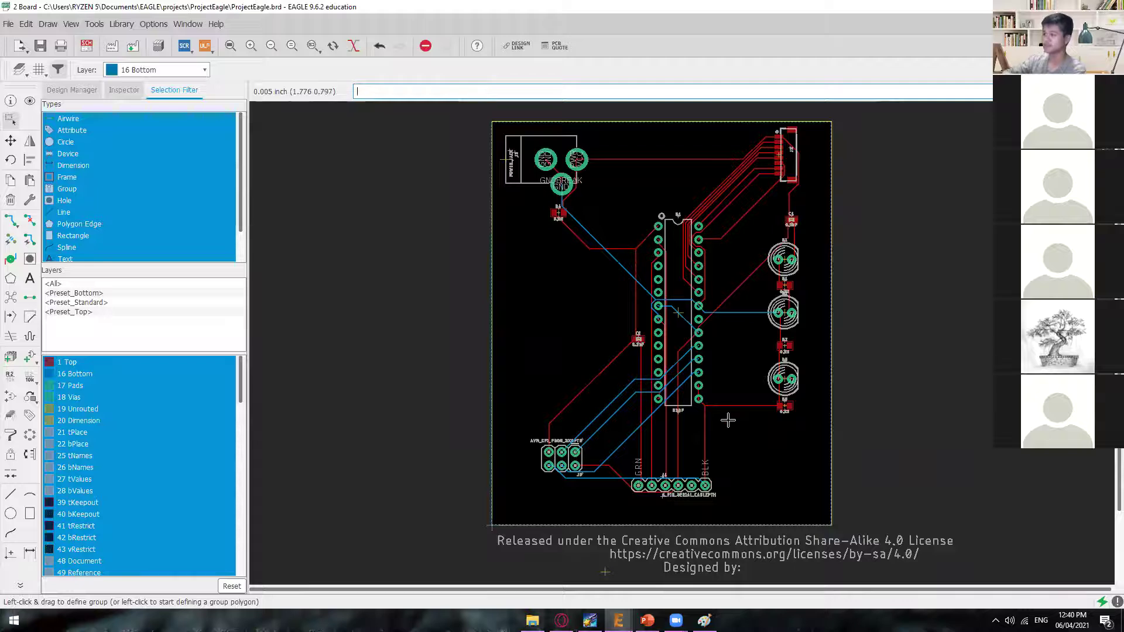
{"action": "scroll", "coordinate": [727, 419], "scroll_direction": "up", "scroll_amount": 3}
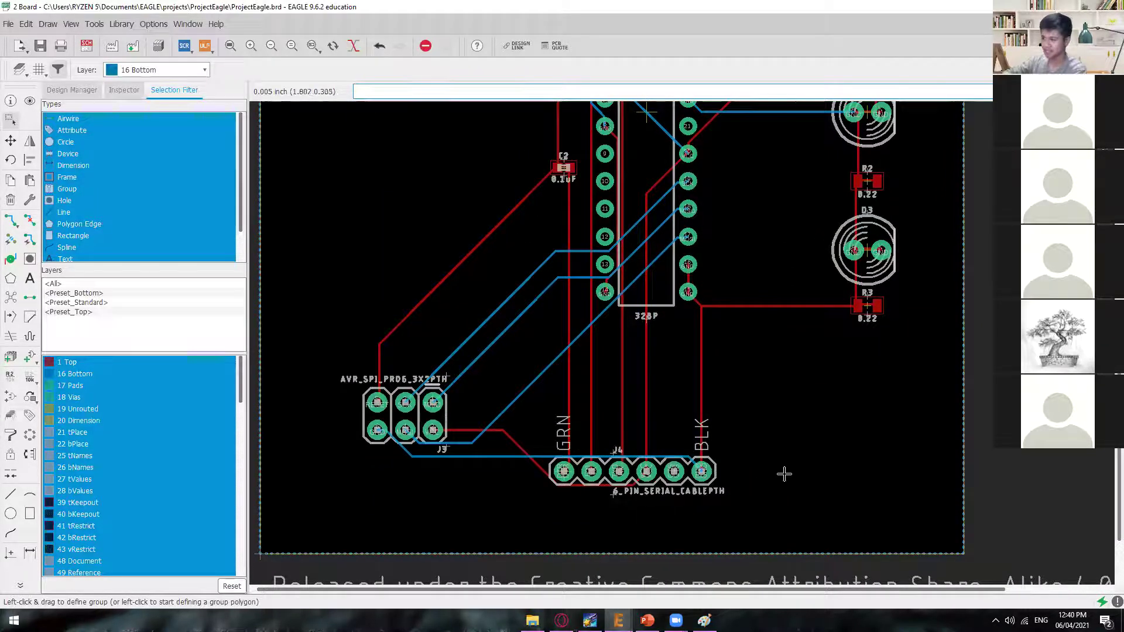
- Switch back to PowerPoint, show slide 73, and highlight the list of common DRC errors
{"action": "left_click", "coordinate": [646, 621]}
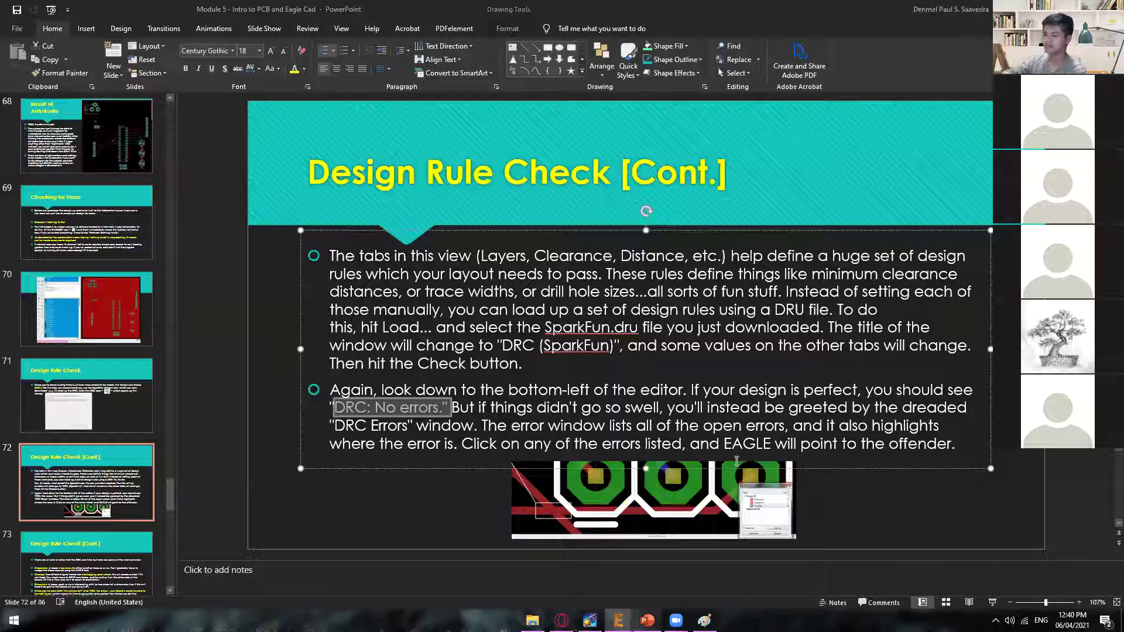
{"action": "left_click", "coordinate": [882, 502]}
{"action": "key", "text": "Page_Down"}
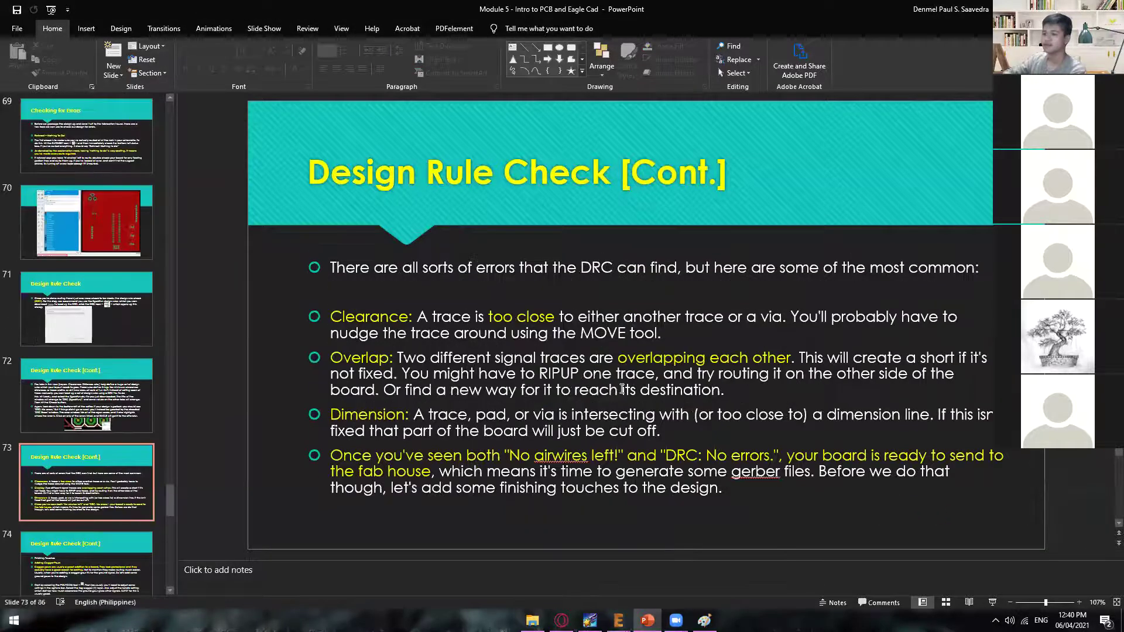
{"action": "left_click", "coordinate": [507, 358]}
{"action": "left_click_drag", "start_coordinate": [330, 318], "coordinate": [624, 458]}
{"action": "left_click", "coordinate": [510, 394]}
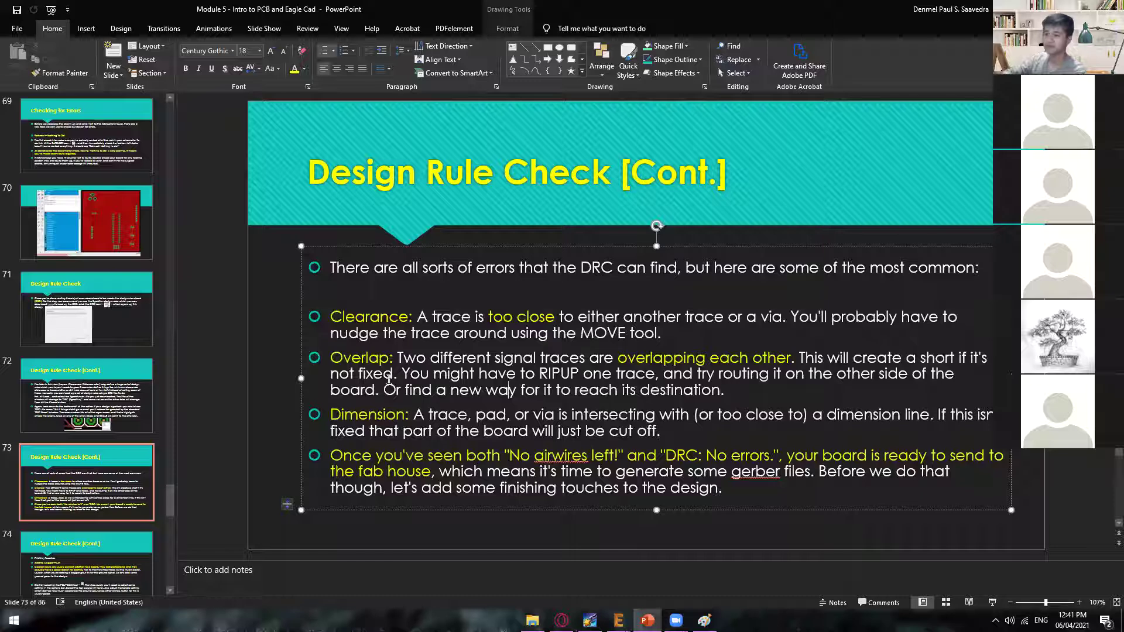
- Highlight "Clearance", "Overlap", "Dimension" and "No airwires left" one after another on slide 73
{"action": "left_click_drag", "start_coordinate": [411, 319], "coordinate": [340, 315]}
{"action": "left_click_drag", "start_coordinate": [391, 360], "coordinate": [330, 355]}
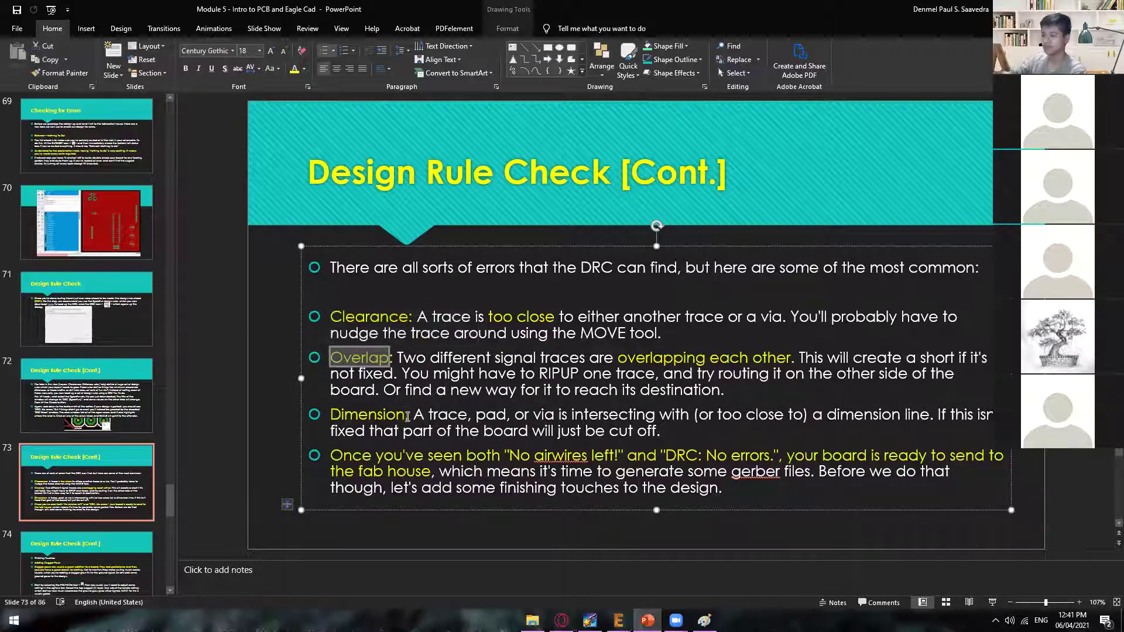
{"action": "left_click_drag", "start_coordinate": [408, 417], "coordinate": [331, 414]}
{"action": "left_click", "coordinate": [485, 455]}
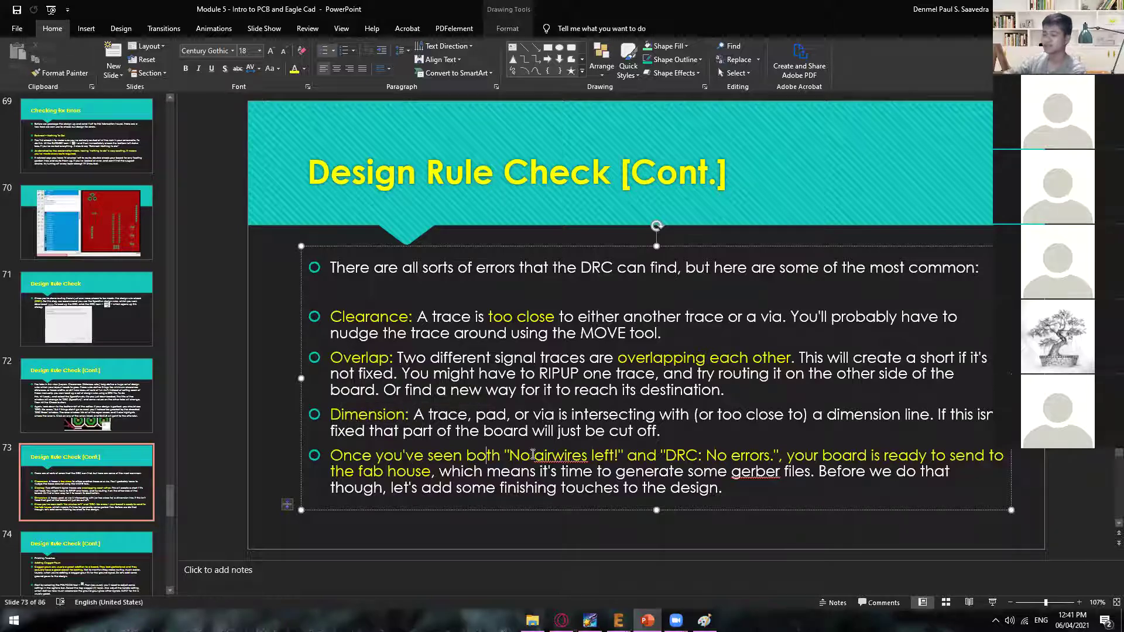
{"action": "left_click_drag", "start_coordinate": [522, 455], "coordinate": [615, 457]}
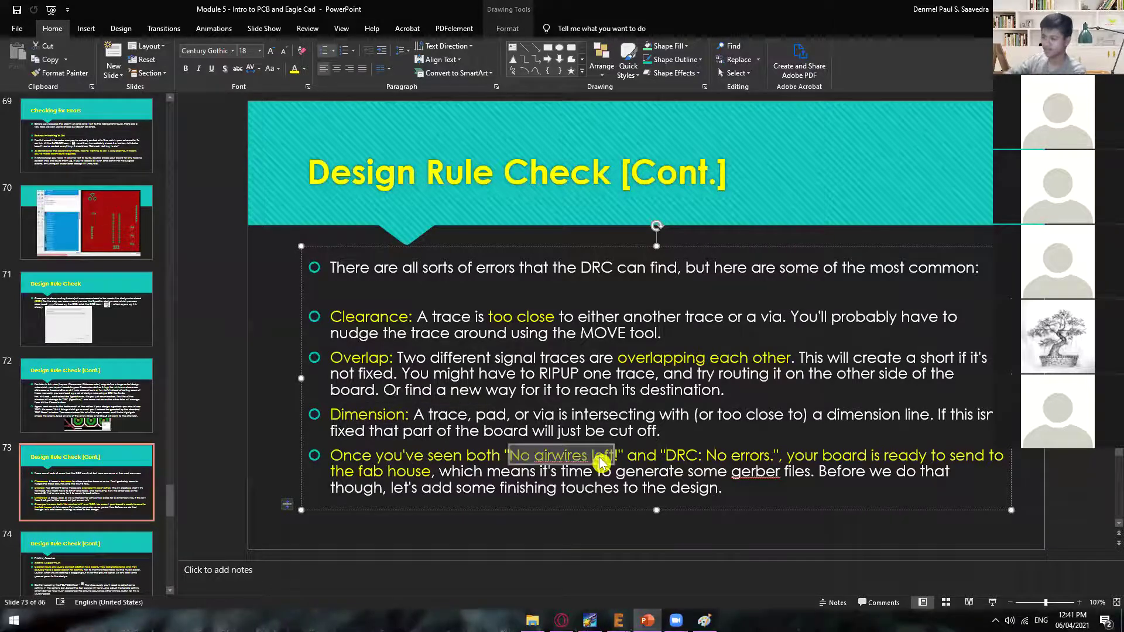
{"action": "left_click", "coordinate": [654, 471]}
- Go through slides 74 to 77 on adding copper pours, naming the polygon GND, running ratsnest and hiding the polygon
{"action": "left_click", "coordinate": [504, 546]}
{"action": "scroll", "coordinate": [188, 509], "scroll_direction": "down", "scroll_amount": 1}
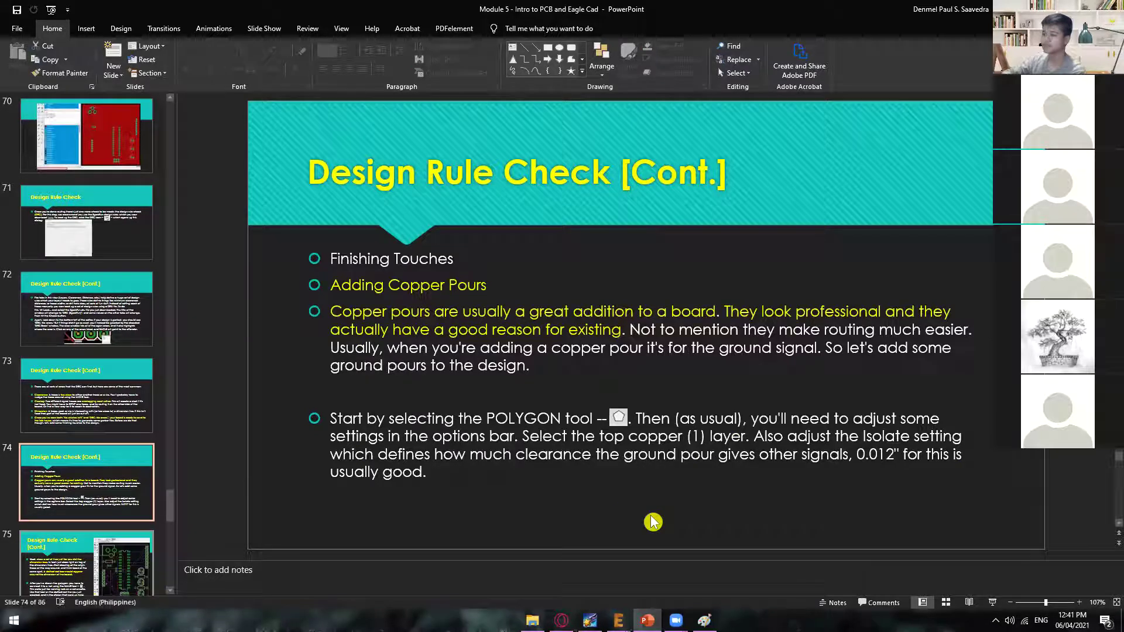
{"action": "left_click", "coordinate": [597, 512]}
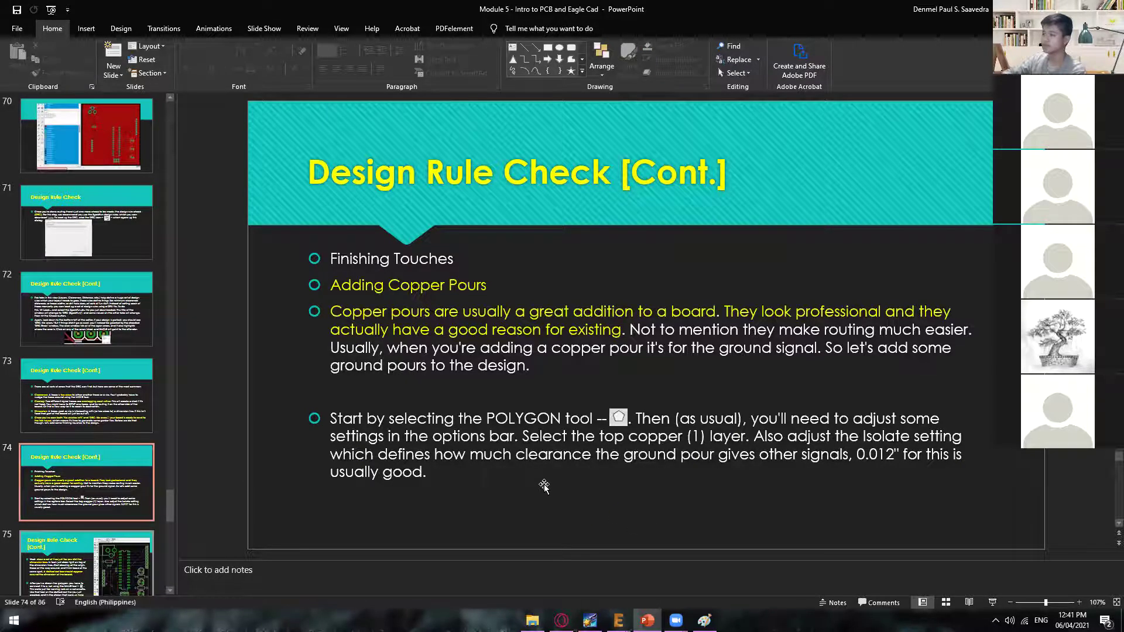
{"action": "scroll", "coordinate": [544, 485], "scroll_direction": "down", "scroll_amount": 1}
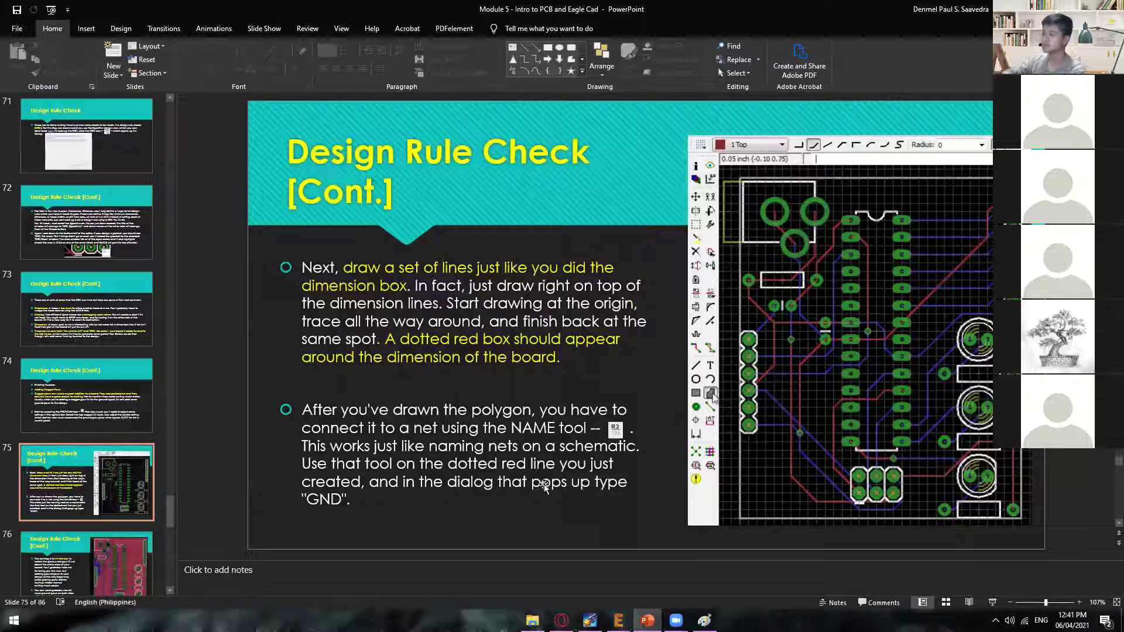
{"action": "scroll", "coordinate": [544, 481], "scroll_direction": "down", "scroll_amount": 1}
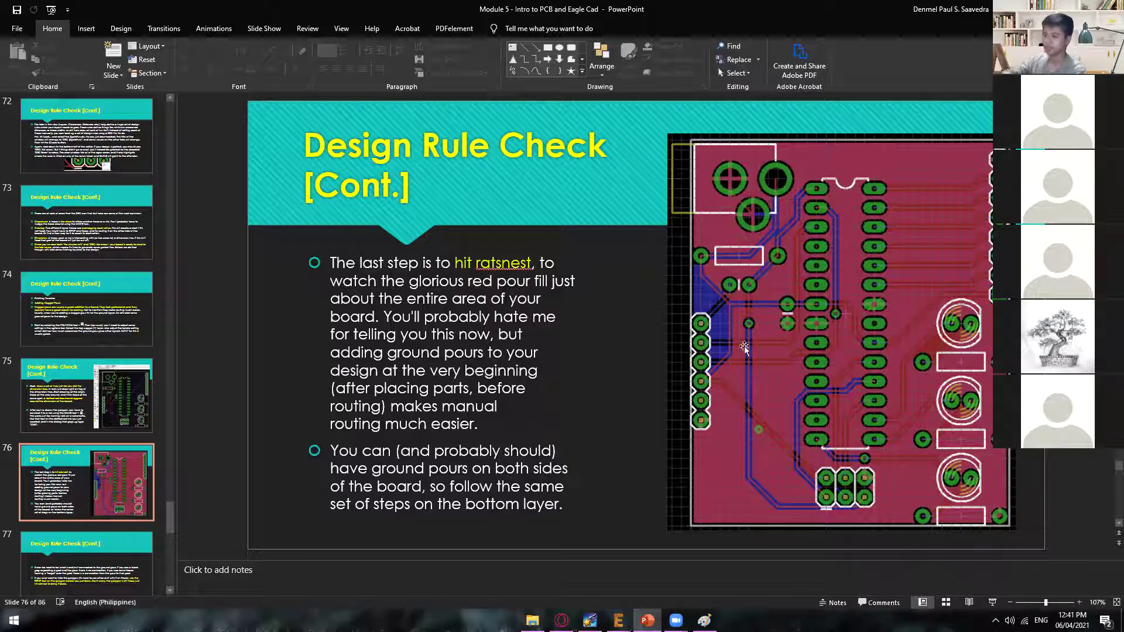
{"action": "scroll", "coordinate": [601, 358], "scroll_direction": "down", "scroll_amount": 1}
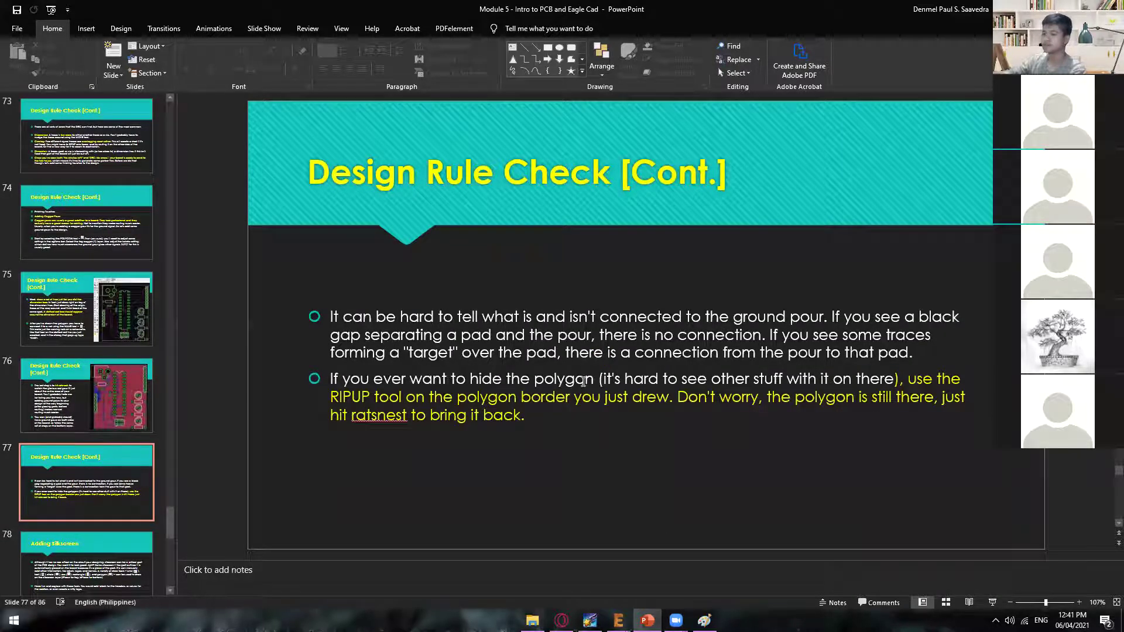
- Highlight the words "polygon border" in the RIPUP tool advice on slide 77
{"action": "left_click", "coordinate": [883, 387]}
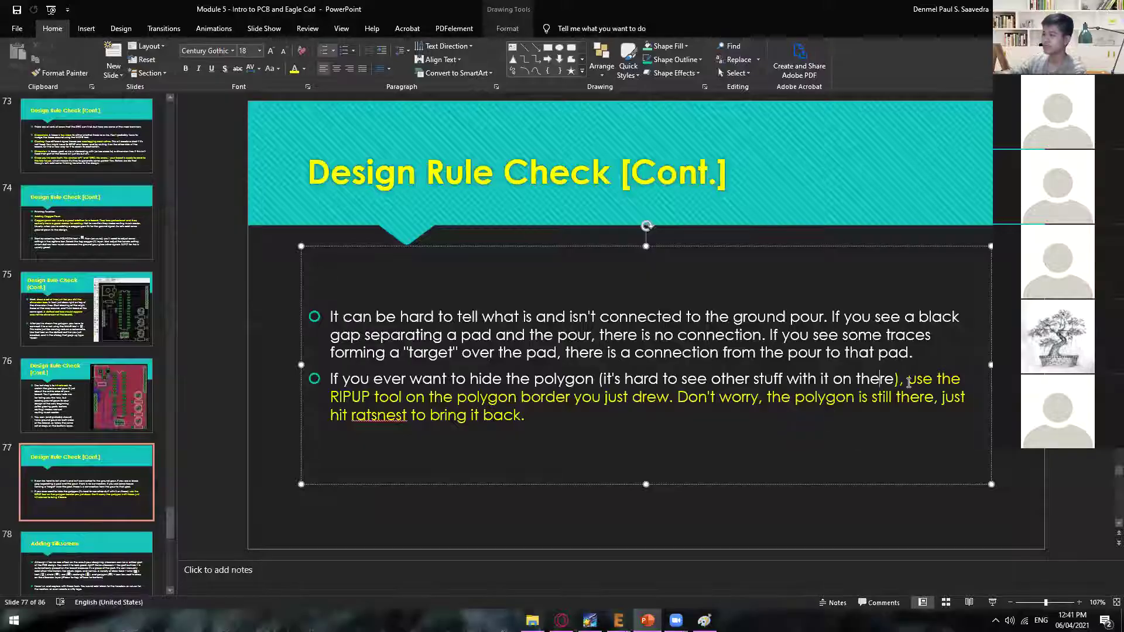
{"action": "left_click_drag", "start_coordinate": [906, 381], "coordinate": [550, 398]}
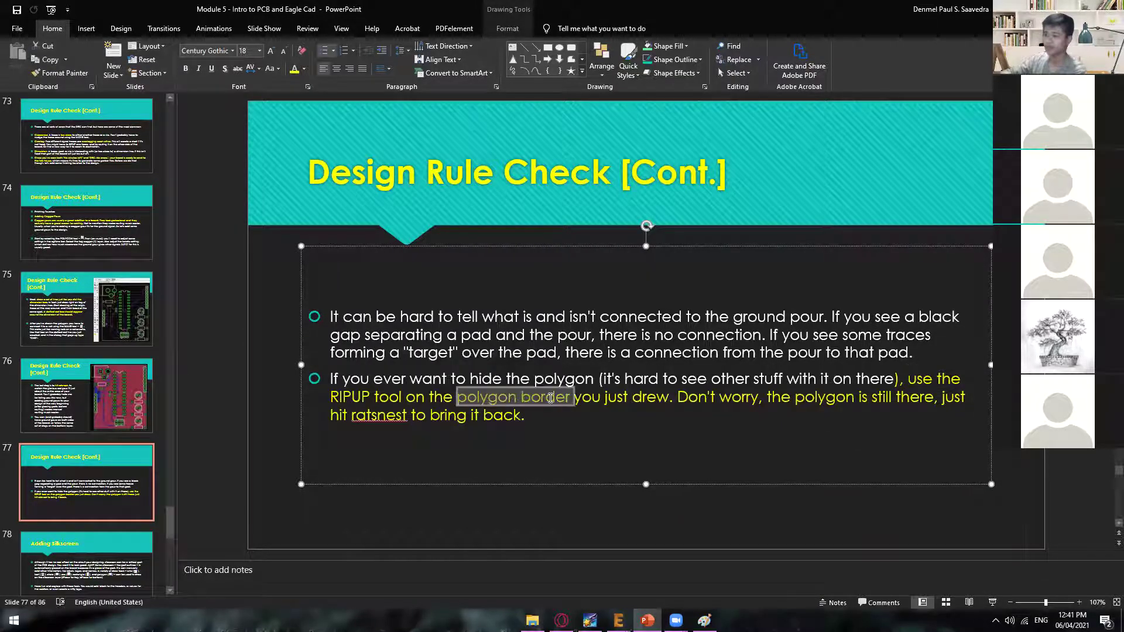
{"action": "left_click", "coordinate": [614, 396]}
- Switch to the EAGLE board and run the command "ripup @;" to hide all copper pours
{"action": "key", "text": "alt+Tab"}
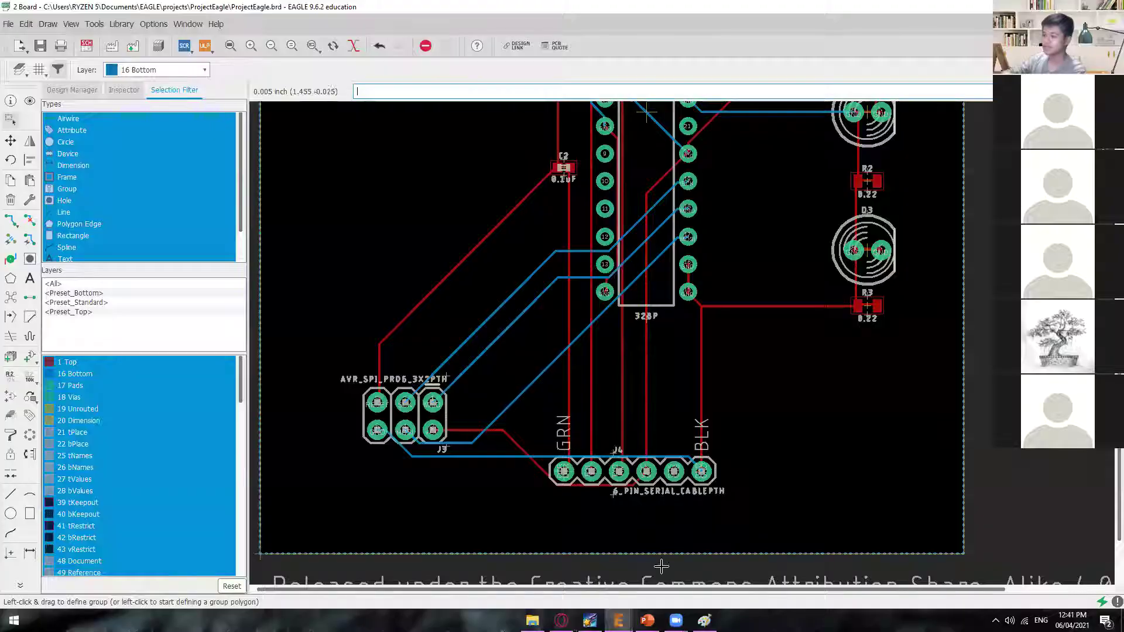
{"action": "type", "text": "ripup @;"}
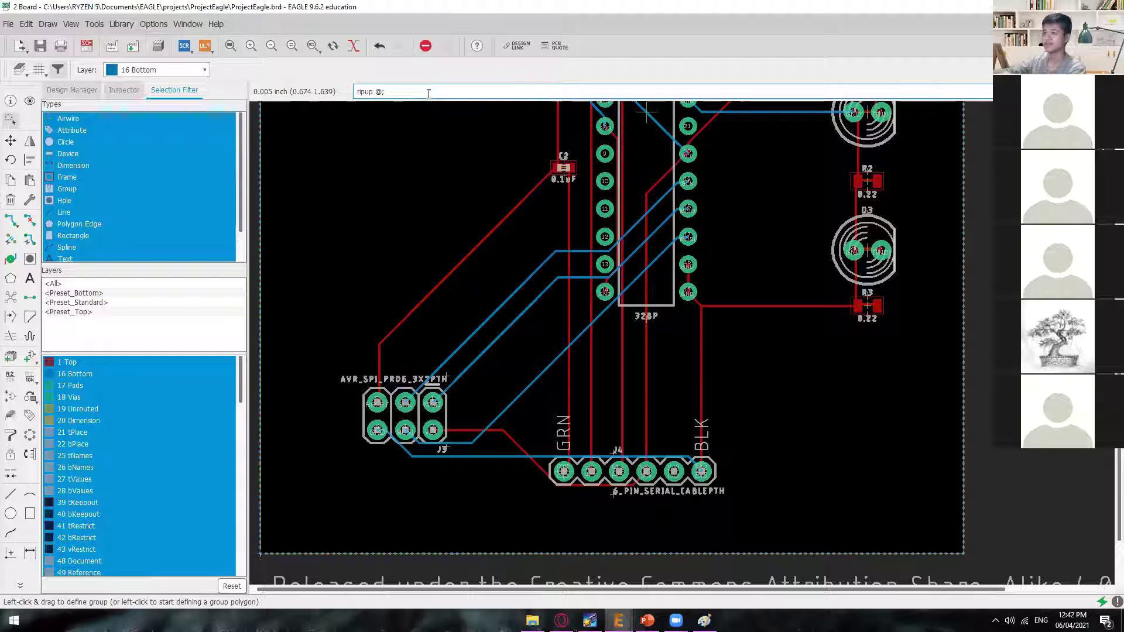
{"action": "key", "text": "Return"}
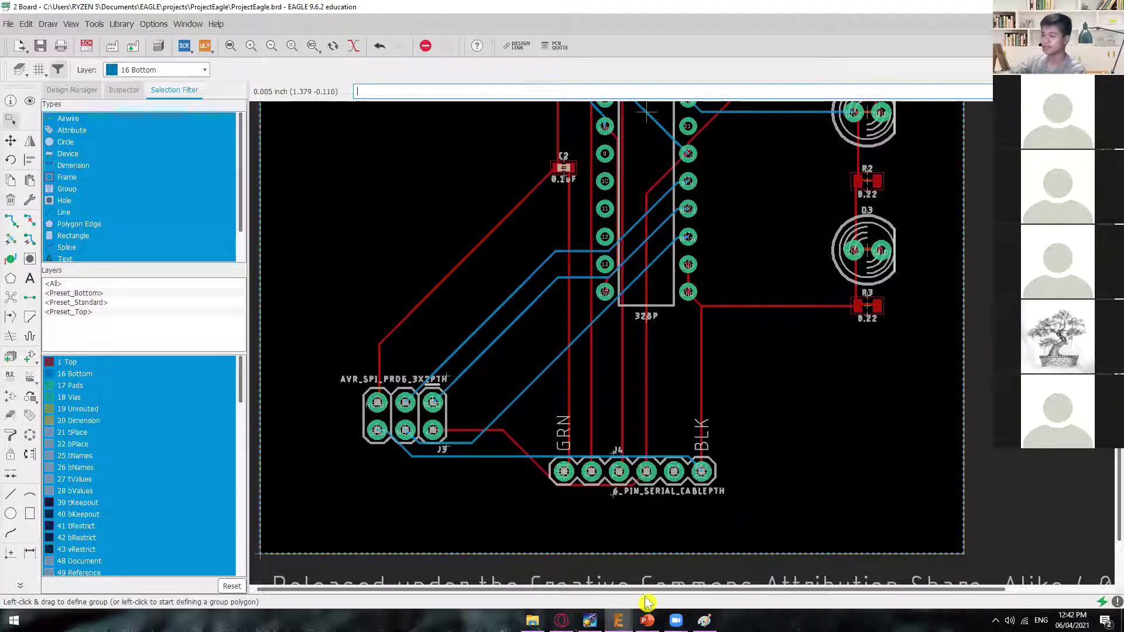
- Switch back to PowerPoint and go to slide 78, "Adding Silkscreen"
{"action": "mouse_move", "coordinate": [647, 619]}
{"action": "left_click", "coordinate": [656, 563]}
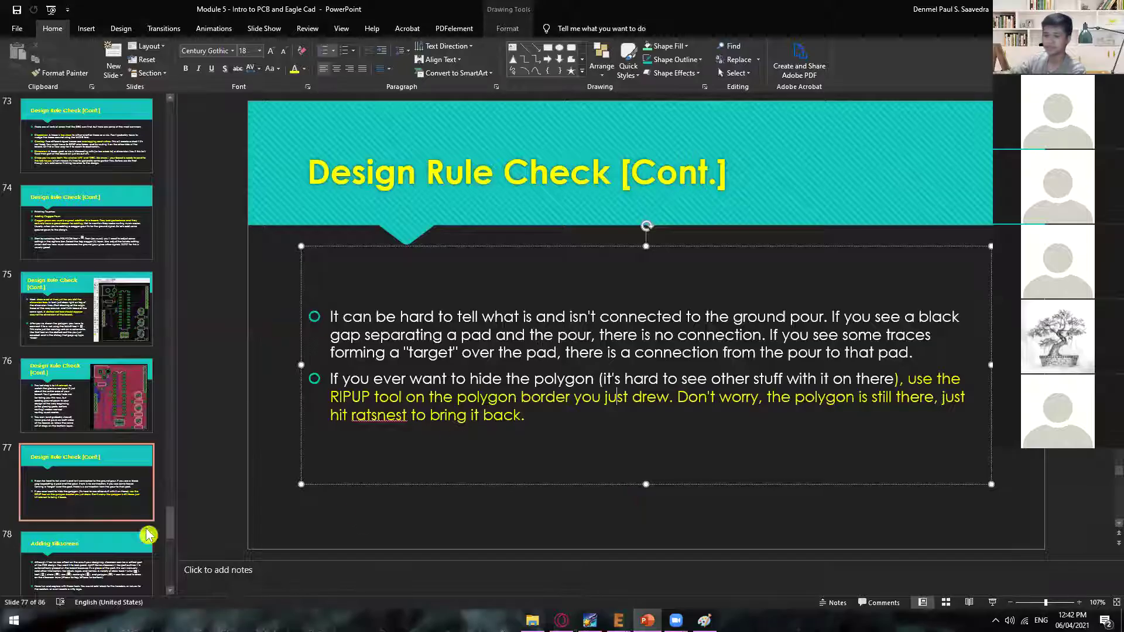
{"action": "scroll", "coordinate": [391, 365], "scroll_direction": "down", "scroll_amount": 1}
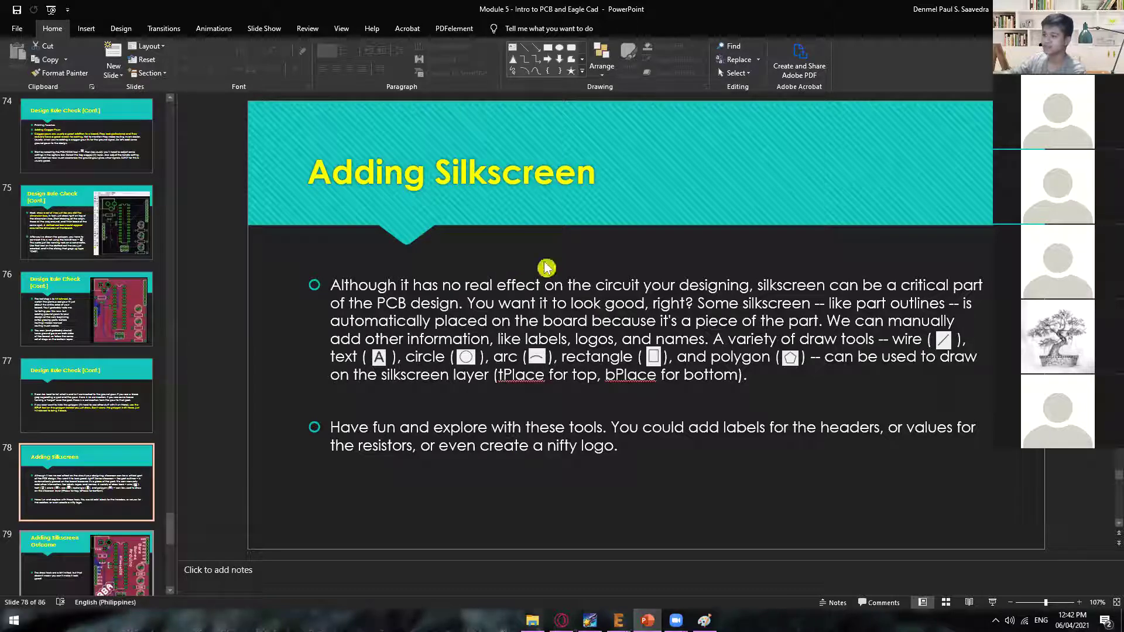
{"action": "left_click", "coordinate": [535, 247]}
{"action": "left_click", "coordinate": [648, 207]}
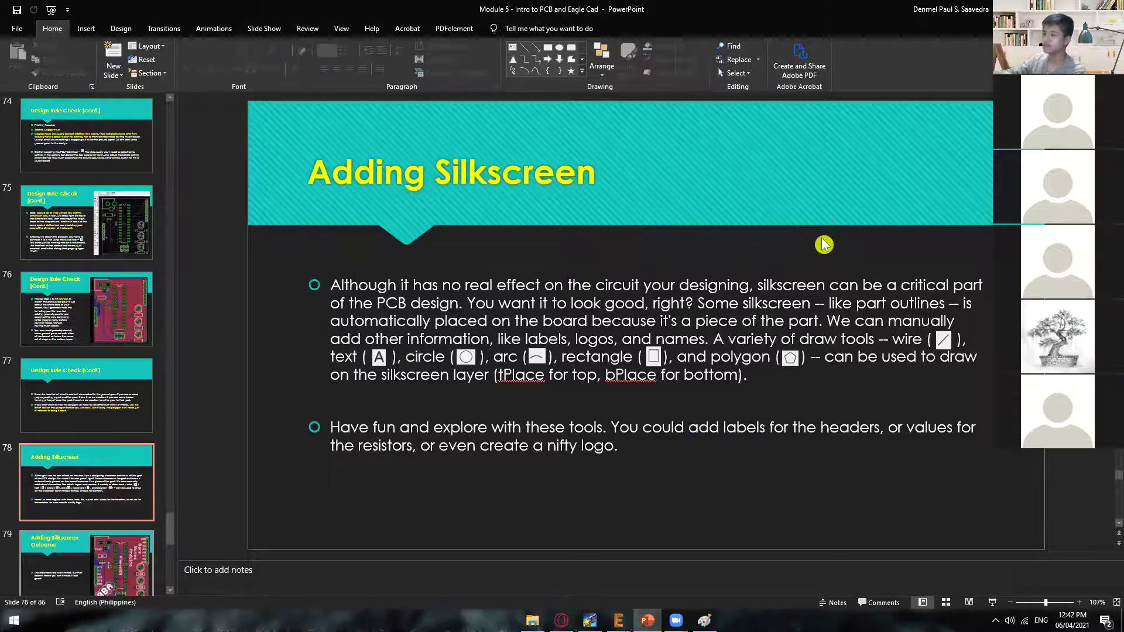
- Switch to the EAGLE board and examine the routed layout and the free space around the lower connectors
{"action": "key", "text": "alt+Tab"}
{"action": "scroll", "coordinate": [533, 274], "scroll_direction": "down", "scroll_amount": 2}
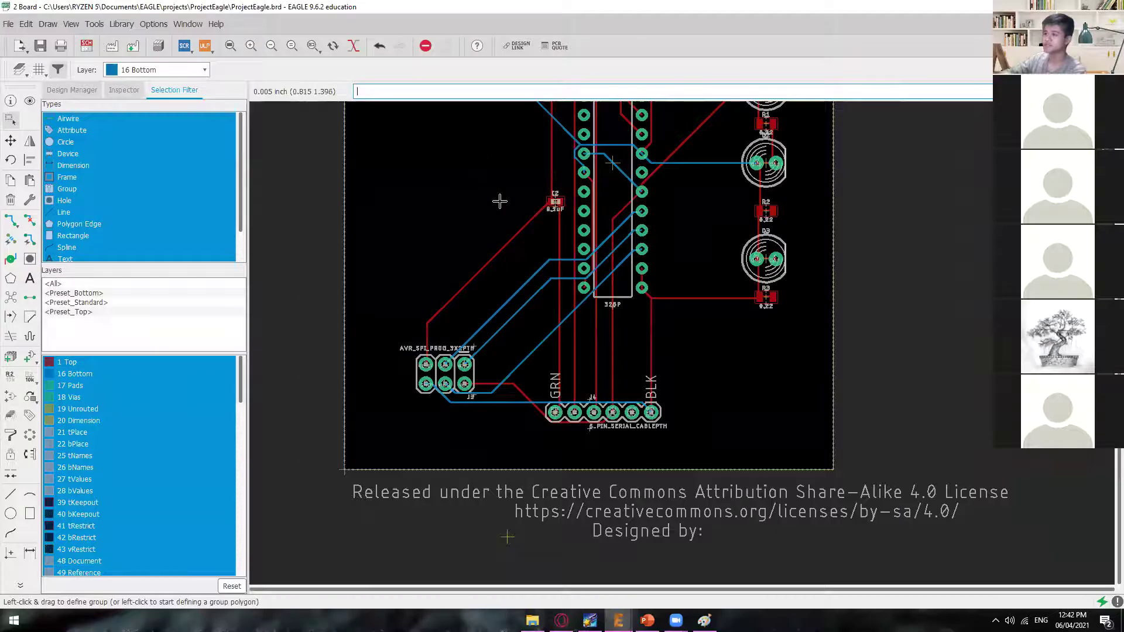
{"action": "scroll", "coordinate": [499, 208], "scroll_direction": "down", "scroll_amount": 4}
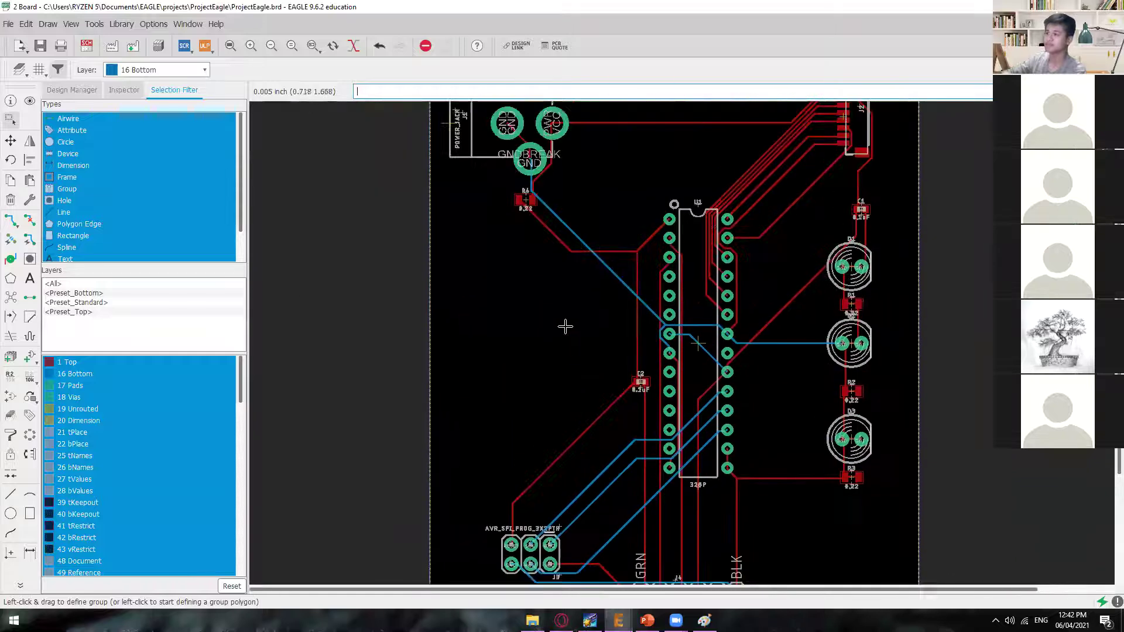
{"action": "scroll", "coordinate": [546, 286], "scroll_direction": "up", "scroll_amount": 4}
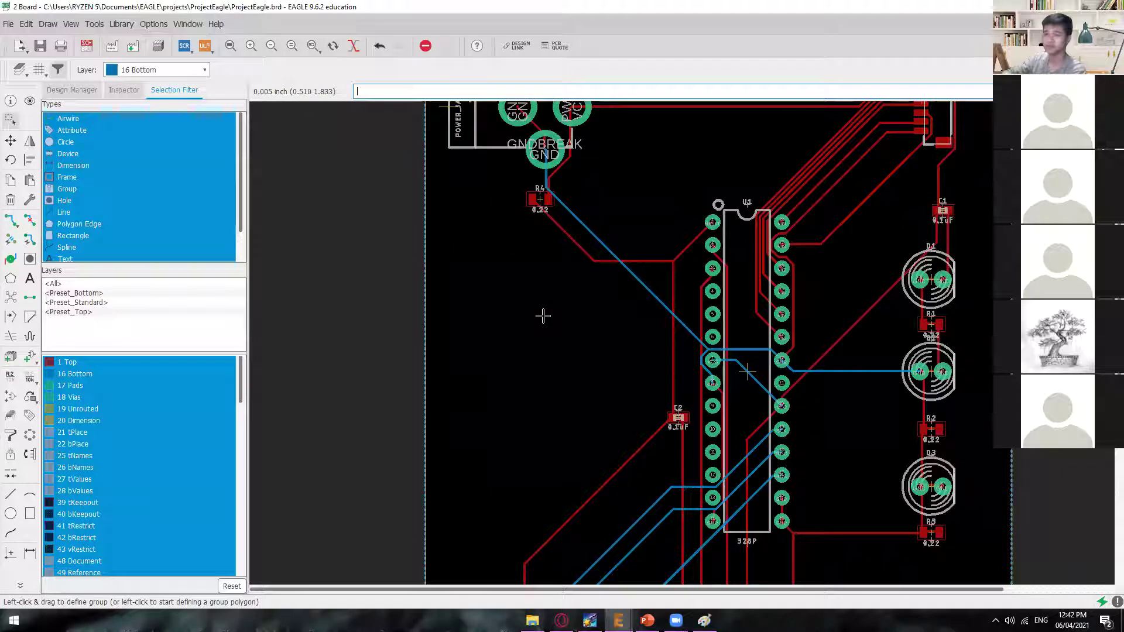
{"action": "scroll", "coordinate": [571, 338], "scroll_direction": "down", "scroll_amount": 2}
{"action": "scroll", "coordinate": [547, 316], "scroll_direction": "up", "scroll_amount": 3}
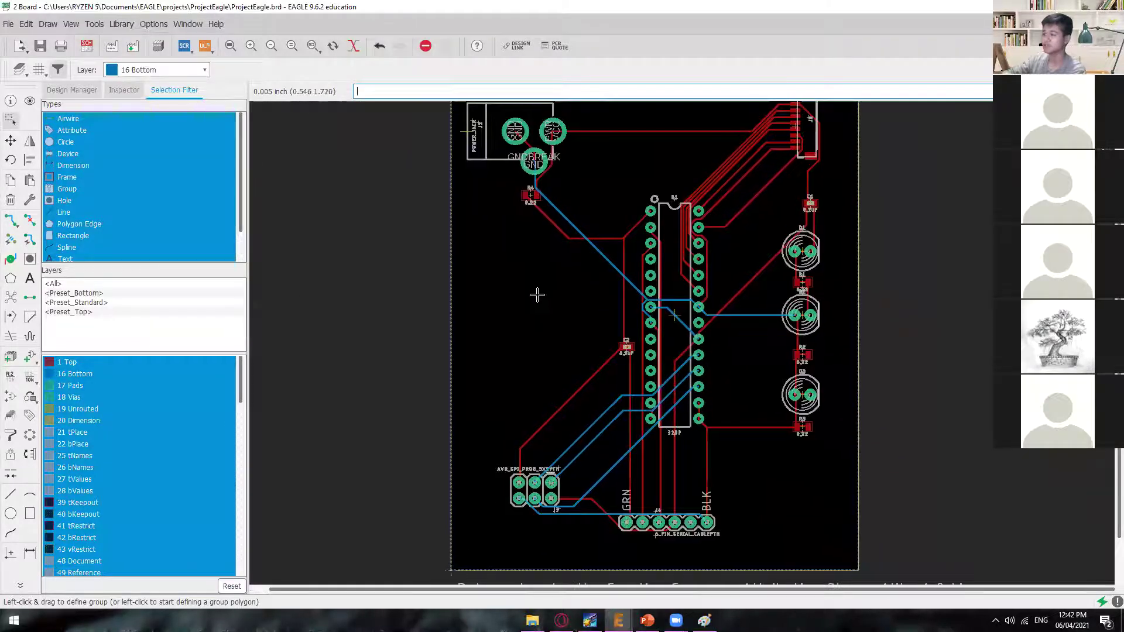
{"action": "scroll", "coordinate": [515, 385], "scroll_direction": "down", "scroll_amount": 2}
{"action": "scroll", "coordinate": [557, 301], "scroll_direction": "up", "scroll_amount": 2}
{"action": "scroll", "coordinate": [549, 295], "scroll_direction": "down", "scroll_amount": 2}
{"action": "middle_click_drag", "start_coordinate": [511, 378], "coordinate": [513, 216]}
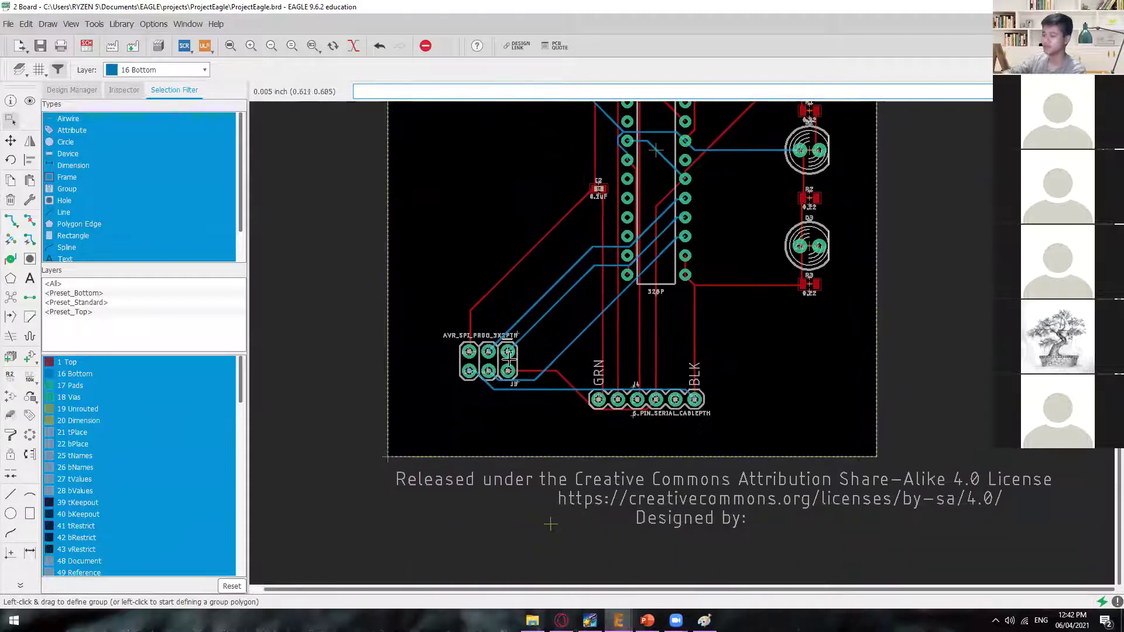
{"action": "left_click", "coordinate": [30, 282]}
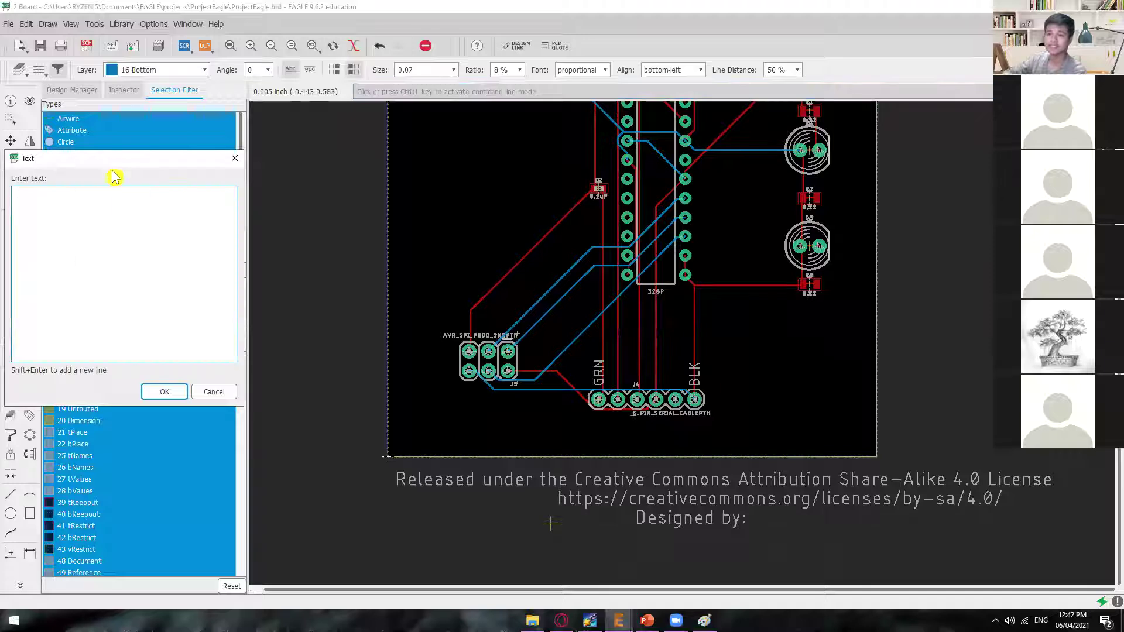
{"action": "left_click_drag", "start_coordinate": [114, 168], "coordinate": [244, 205]}
{"action": "left_click", "coordinate": [364, 195]}
- Set the layer to 21 tPlace and create a silkscreen text reading "Designed By :" followed by the designer's full name
{"action": "left_click", "coordinate": [199, 73]}
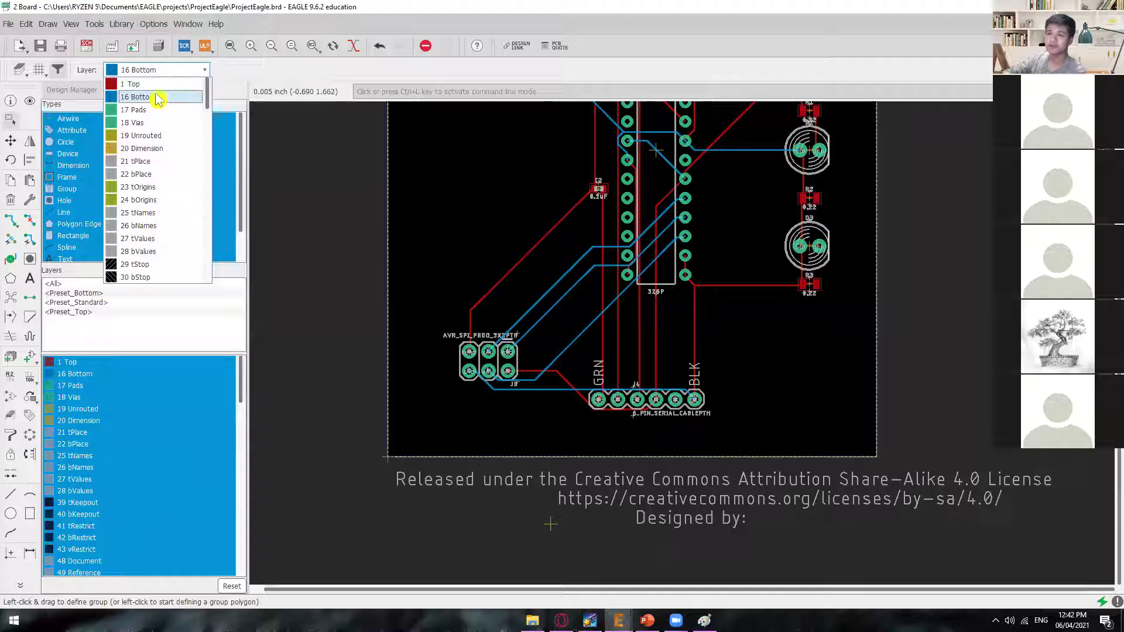
{"action": "left_click", "coordinate": [140, 163]}
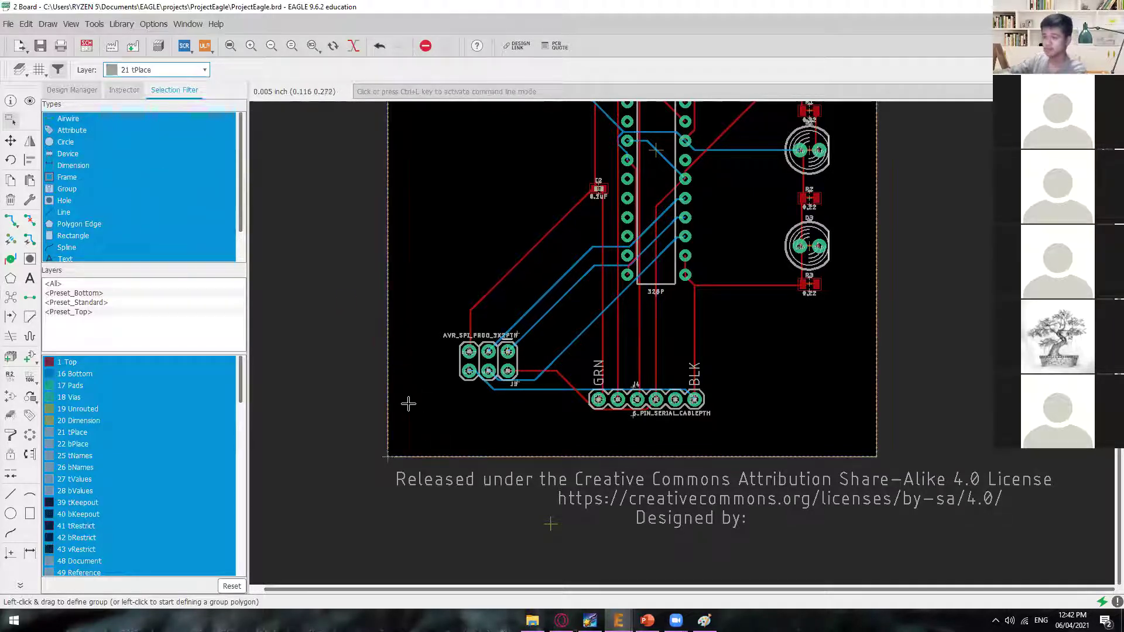
{"action": "left_click", "coordinate": [30, 278]}
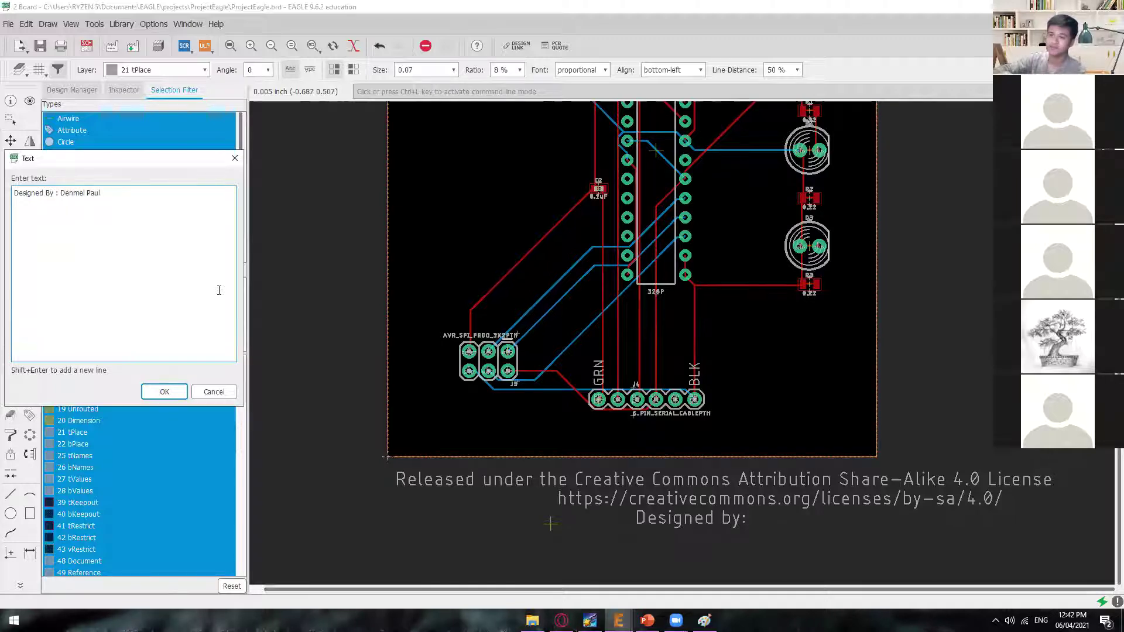
{"action": "type", "text": "edra"}
{"action": "left_click", "coordinate": [165, 392]}
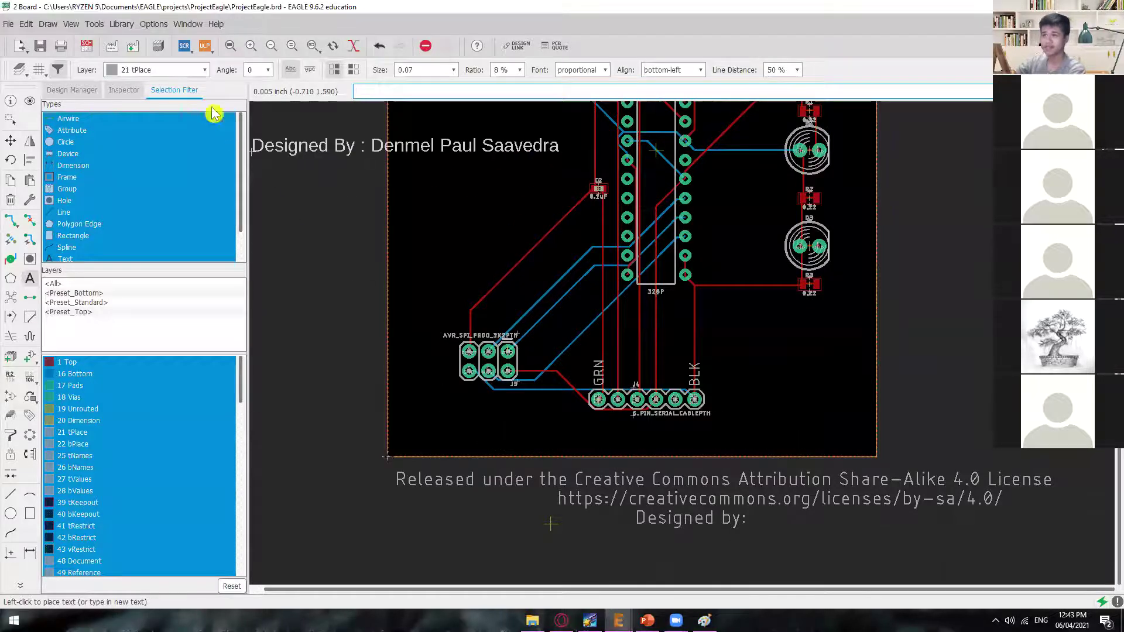
- Point out 21 tPlace in the list of layers available for the silkscreen text, reselecting it several times
{"action": "left_click", "coordinate": [202, 70]}
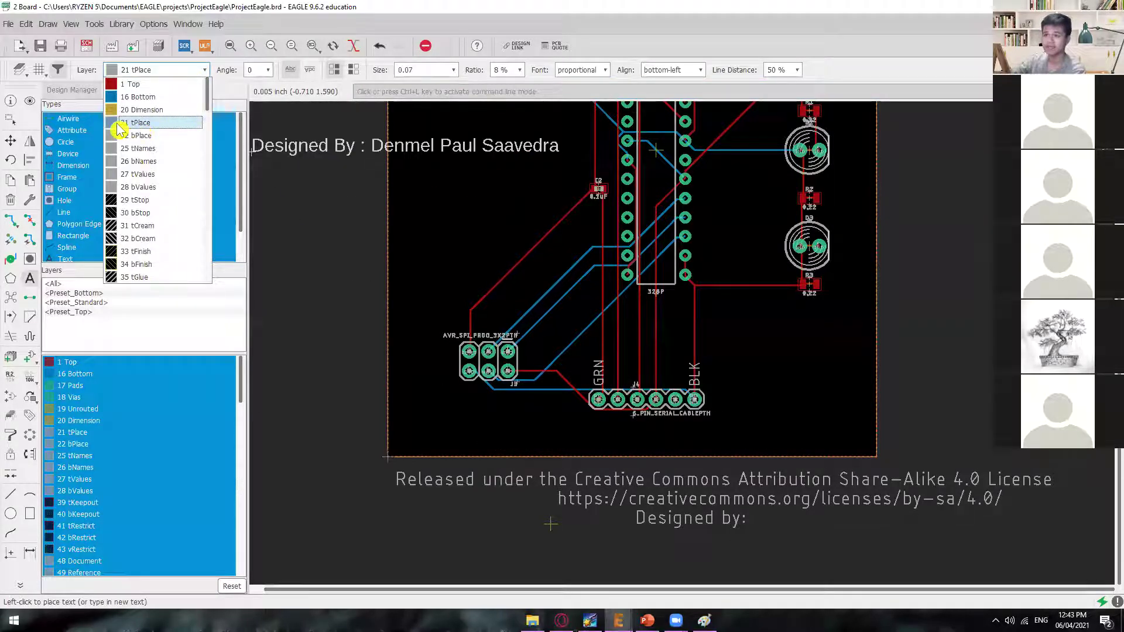
{"action": "left_click", "coordinate": [123, 124]}
{"action": "left_click", "coordinate": [178, 70]}
{"action": "left_click", "coordinate": [143, 121]}
{"action": "left_click", "coordinate": [178, 70]}
{"action": "left_click", "coordinate": [120, 124]}
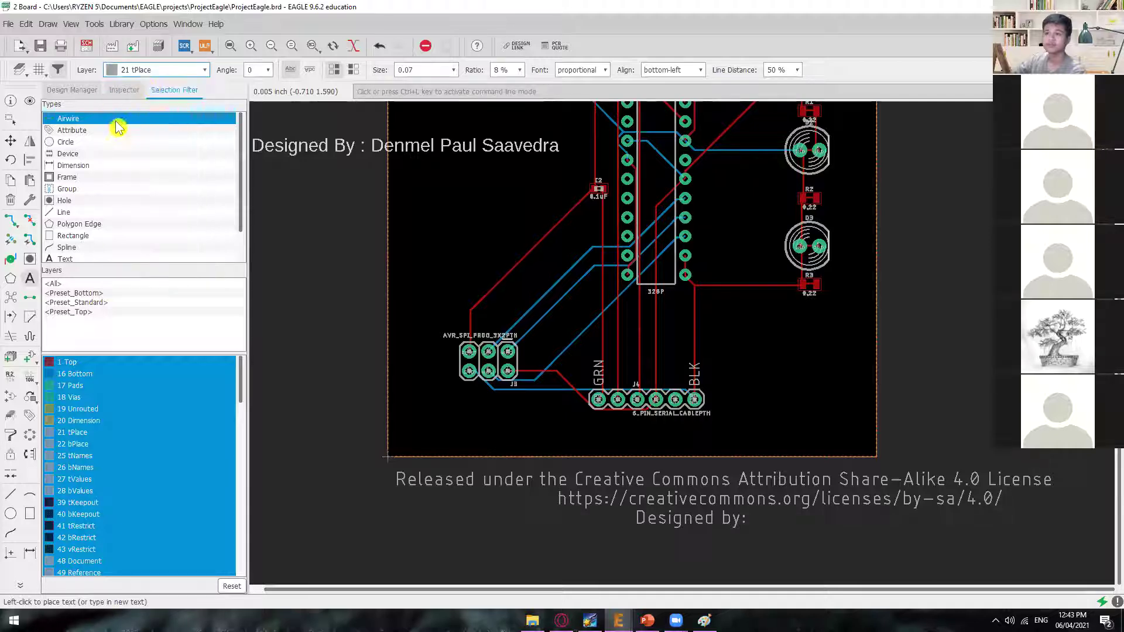
{"action": "left_click", "coordinate": [176, 70]}
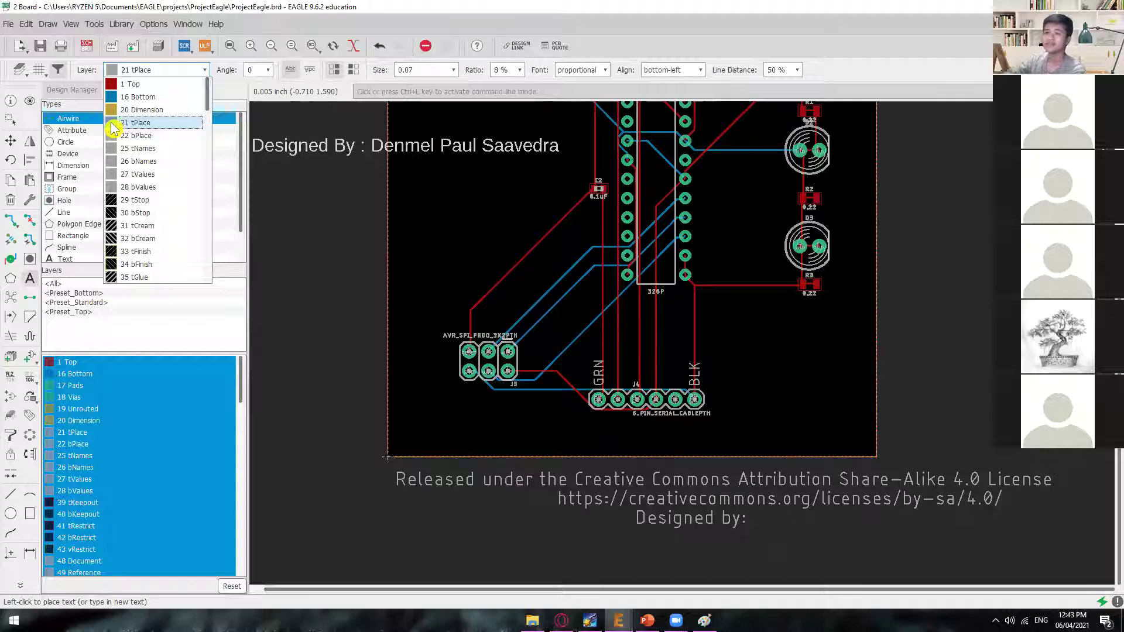
{"action": "left_click", "coordinate": [115, 127]}
{"action": "left_click", "coordinate": [172, 70]}
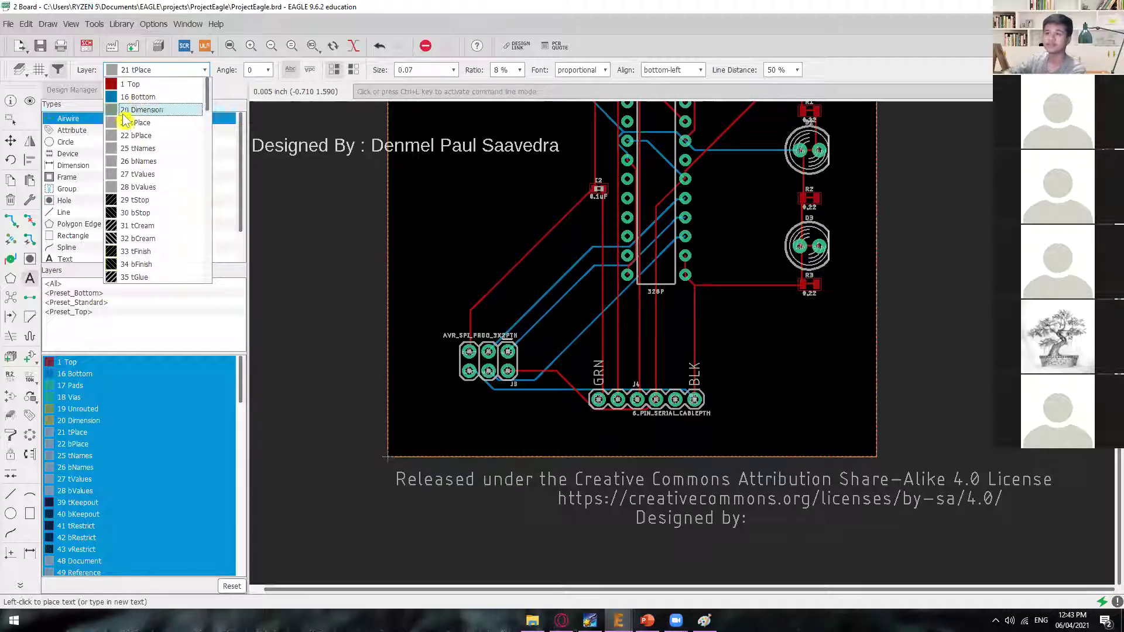
{"action": "left_click", "coordinate": [114, 122]}
{"action": "left_click", "coordinate": [146, 68]}
{"action": "left_click", "coordinate": [114, 71]}
{"action": "left_click", "coordinate": [113, 72]}
{"action": "left_click", "coordinate": [113, 71]}
{"action": "left_click", "coordinate": [114, 75]}
{"action": "left_click", "coordinate": [115, 75]}
{"action": "left_click", "coordinate": [115, 74]}
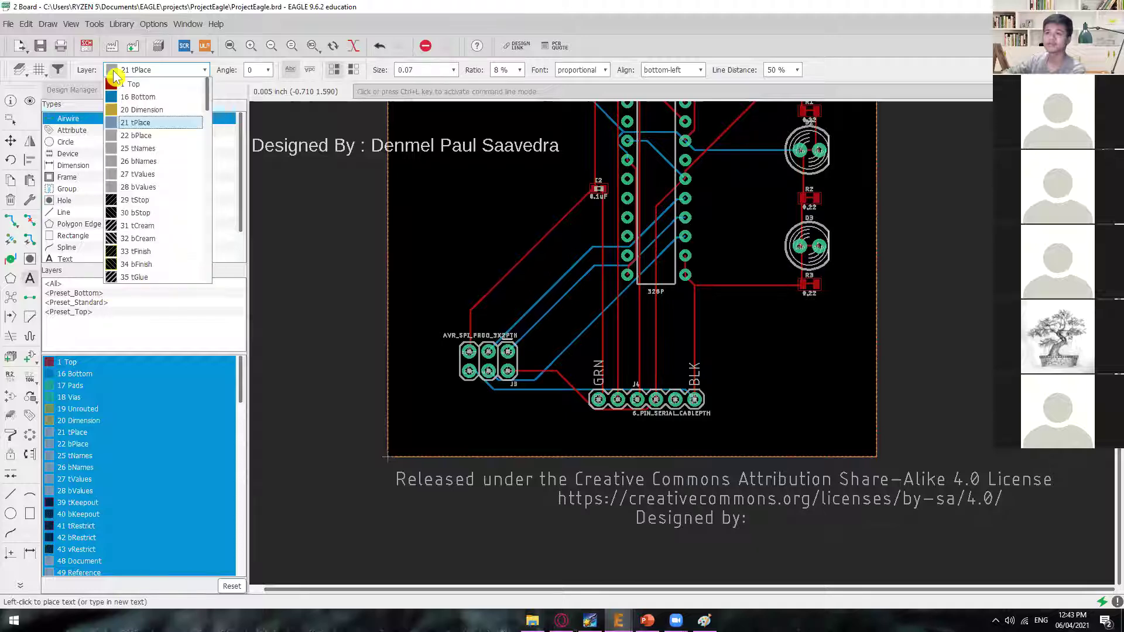
{"action": "left_click", "coordinate": [114, 72]}
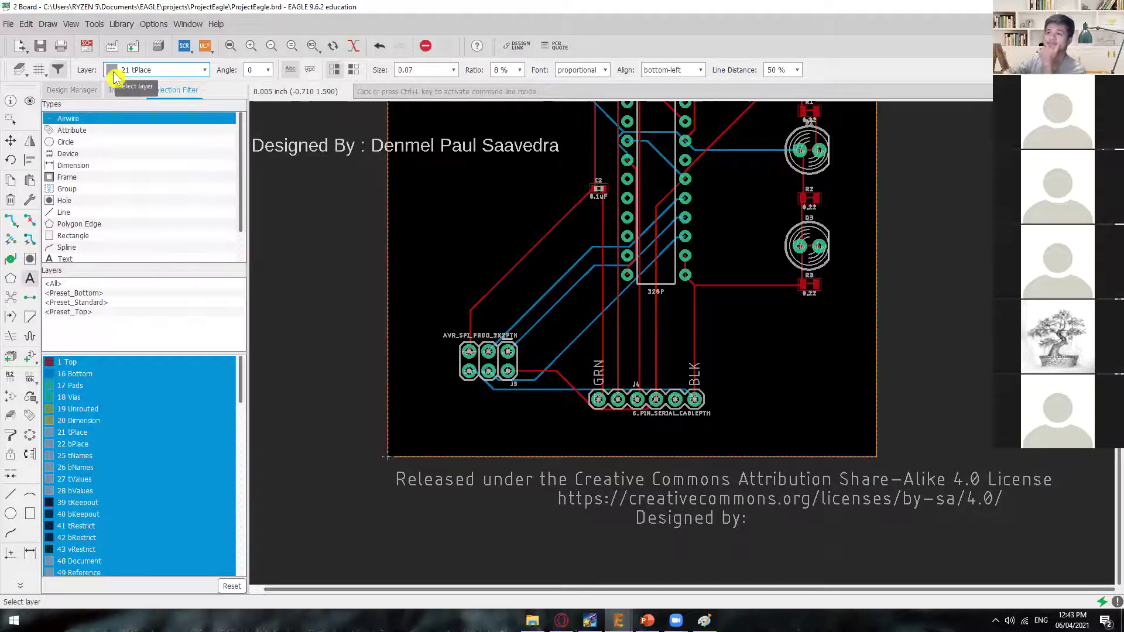
- Look through the remaining available layers and switch the silkscreen text to layer 22 bPlace
{"action": "left_click", "coordinate": [176, 76]}
{"action": "left_click_drag", "start_coordinate": [205, 96], "coordinate": [209, 139]}
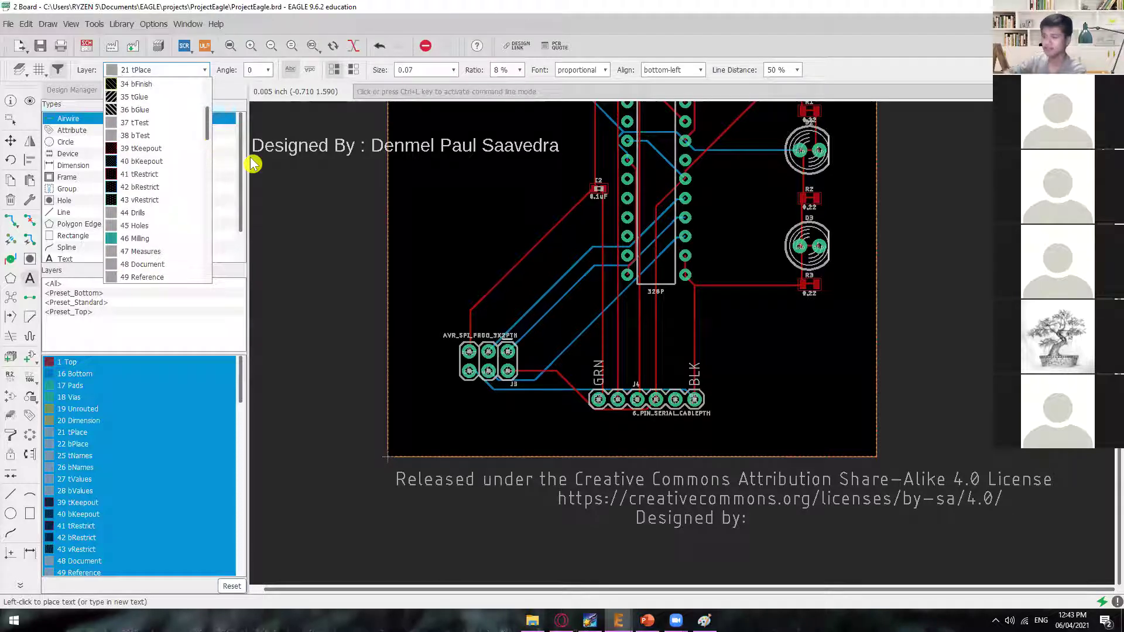
{"action": "mouse_move", "coordinate": [210, 137]}
{"action": "left_mouse_down"}
{"action": "mouse_move", "coordinate": [210, 174]}
{"action": "mouse_move", "coordinate": [210, 146]}
{"action": "left_mouse_up"}
{"action": "scroll", "coordinate": [211, 146], "scroll_direction": "up", "scroll_amount": 5}
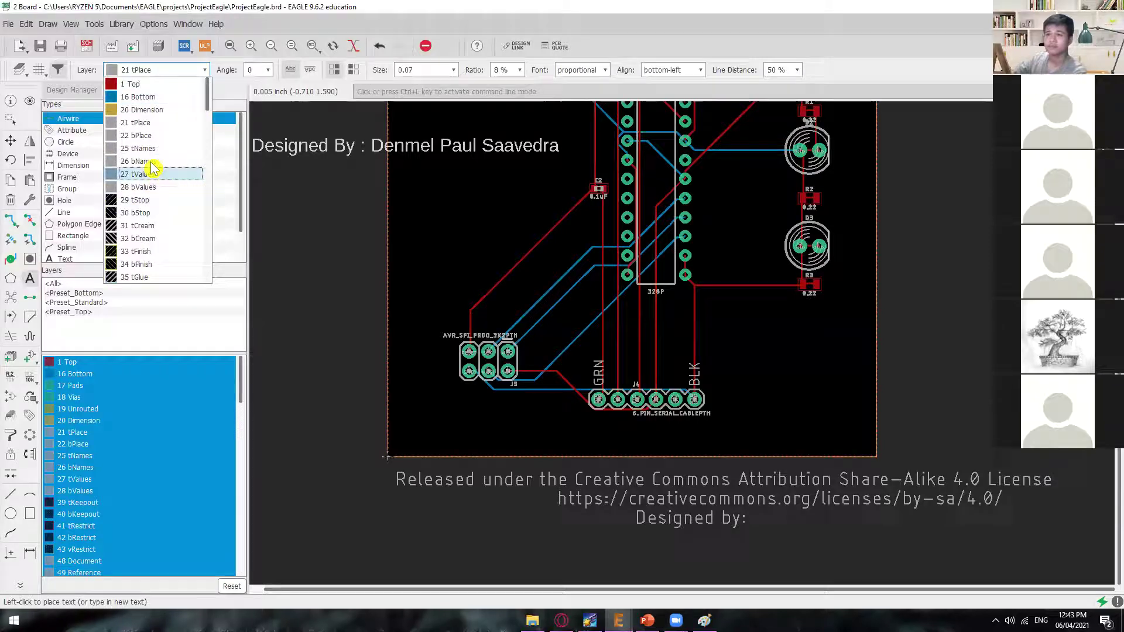
{"action": "left_click", "coordinate": [139, 135]}
{"action": "left_click", "coordinate": [155, 70]}
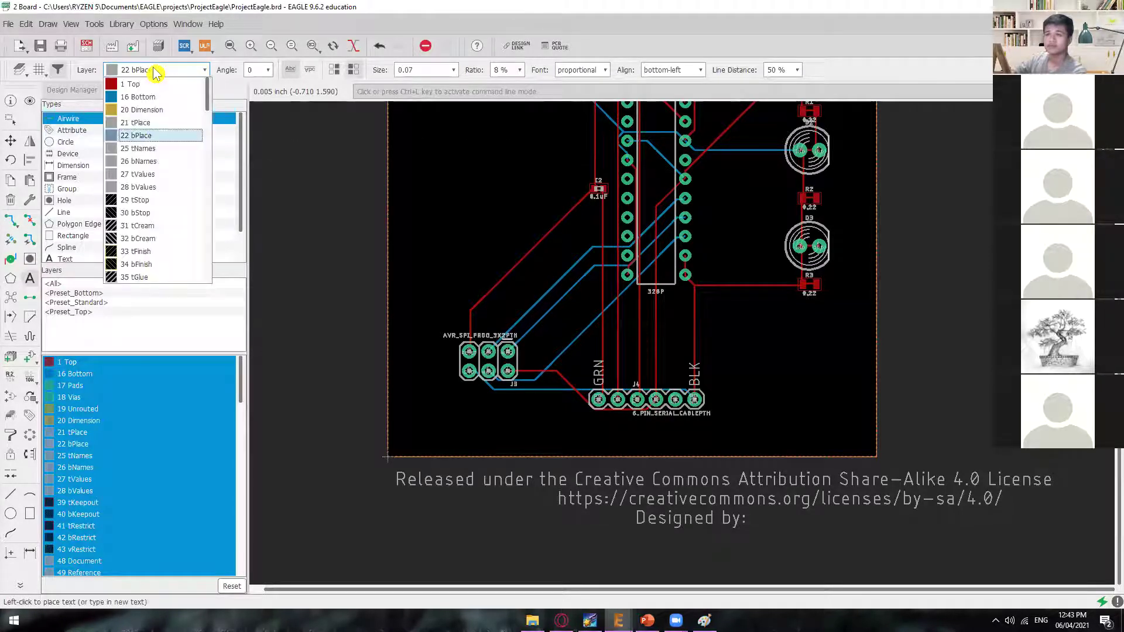
{"action": "left_click", "coordinate": [131, 72]}
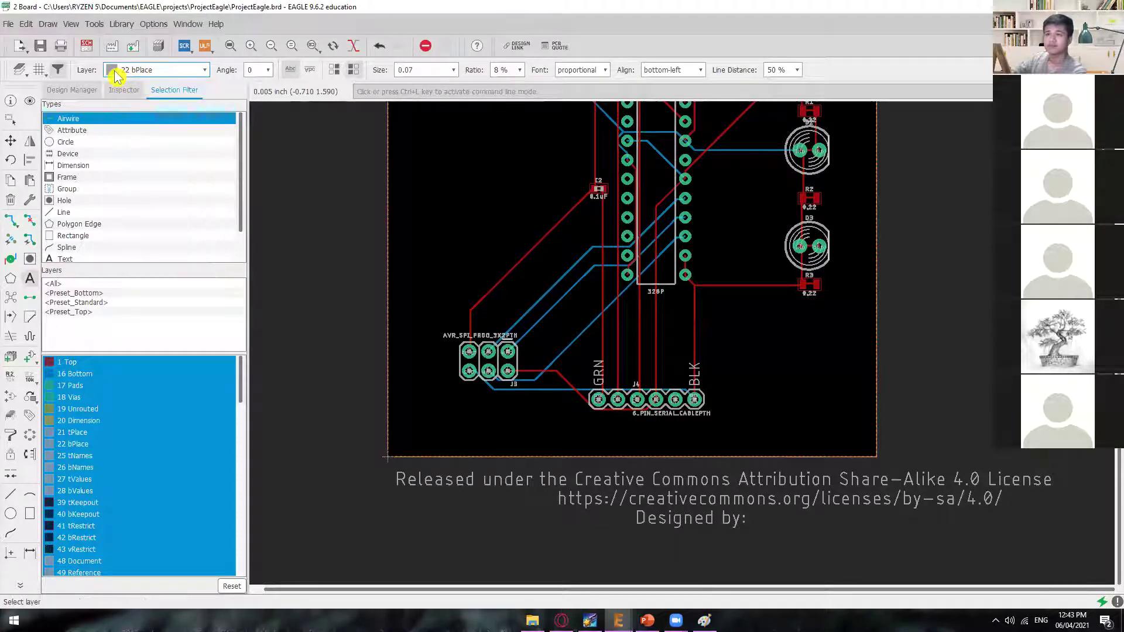
{"action": "left_click", "coordinate": [117, 75]}
{"action": "left_click", "coordinate": [116, 74]}
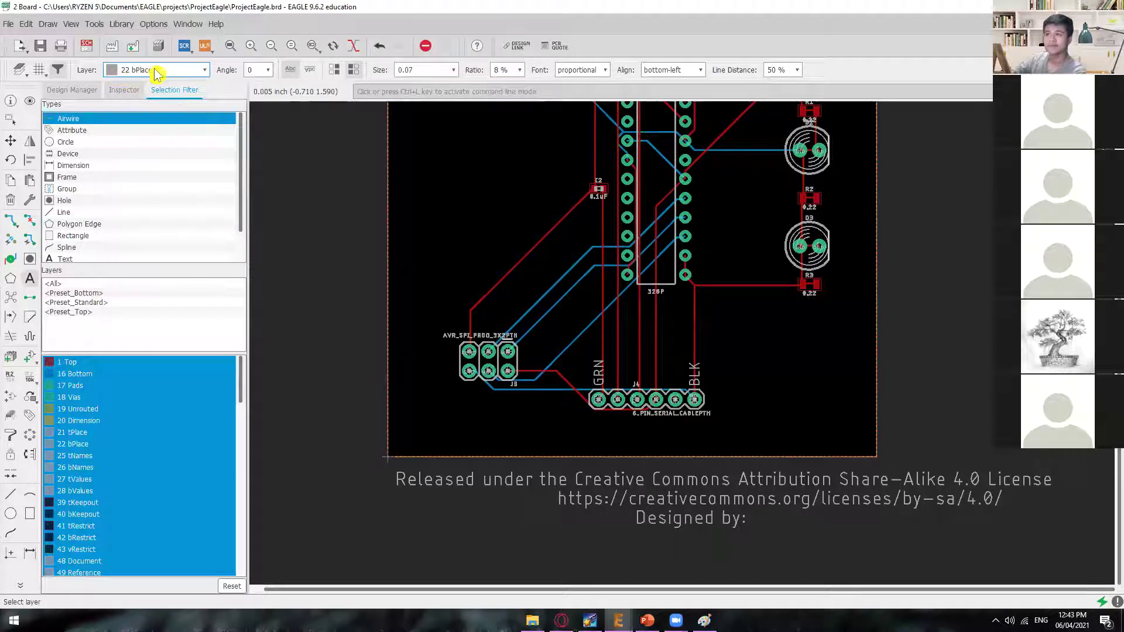
- Rotate the unplaced silkscreen text to 180 degrees and return it unmirrored to layer 21 tPlace
{"action": "right_click", "coordinate": [738, 445]}
{"action": "right_click", "coordinate": [717, 404]}
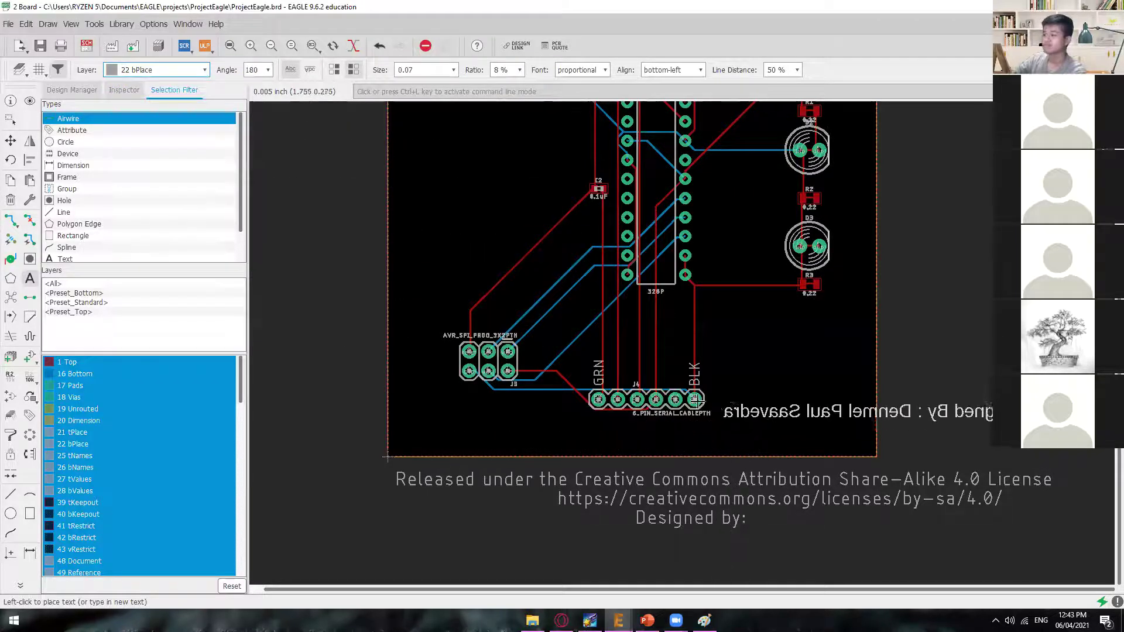
{"action": "middle_click", "coordinate": [516, 414]}
{"action": "left_click", "coordinate": [667, 245]}
{"action": "left_click", "coordinate": [342, 76]}
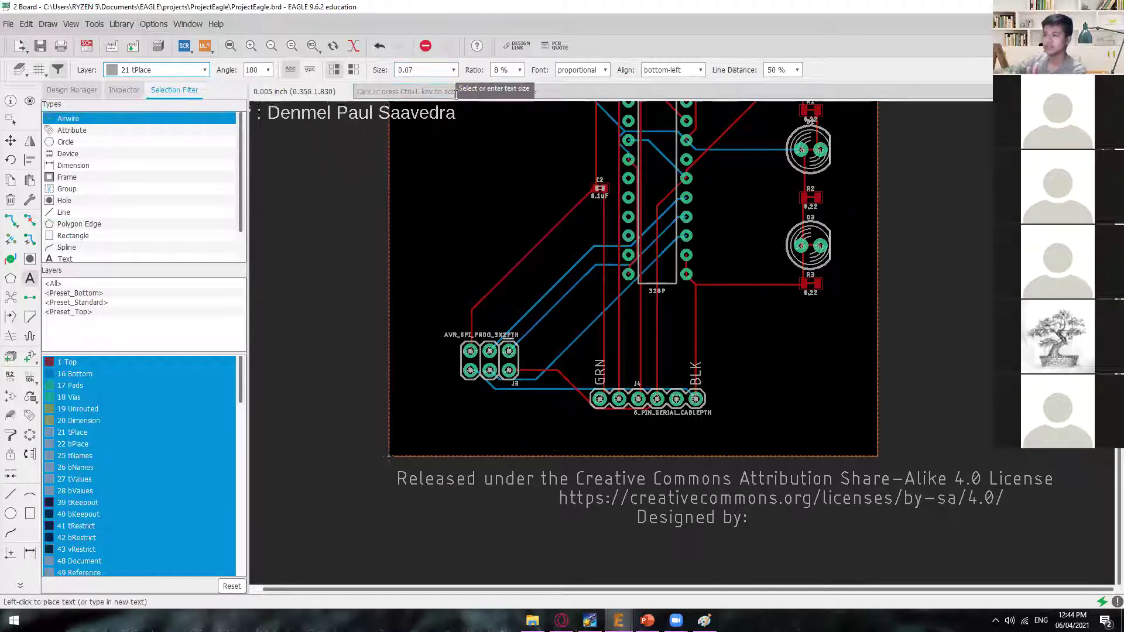
- Try sizes 0.086 and 0.024 for the silkscreen text, and set its size back to 0.07
{"action": "left_click", "coordinate": [453, 71]}
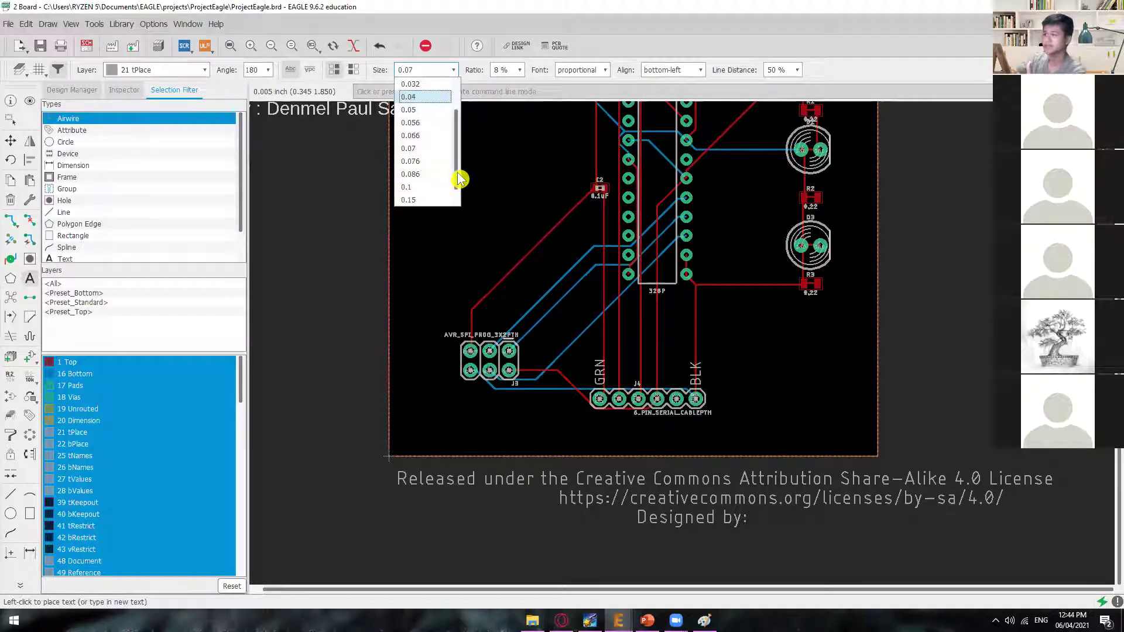
{"action": "left_click", "coordinate": [462, 175]}
{"action": "left_click", "coordinate": [455, 69]}
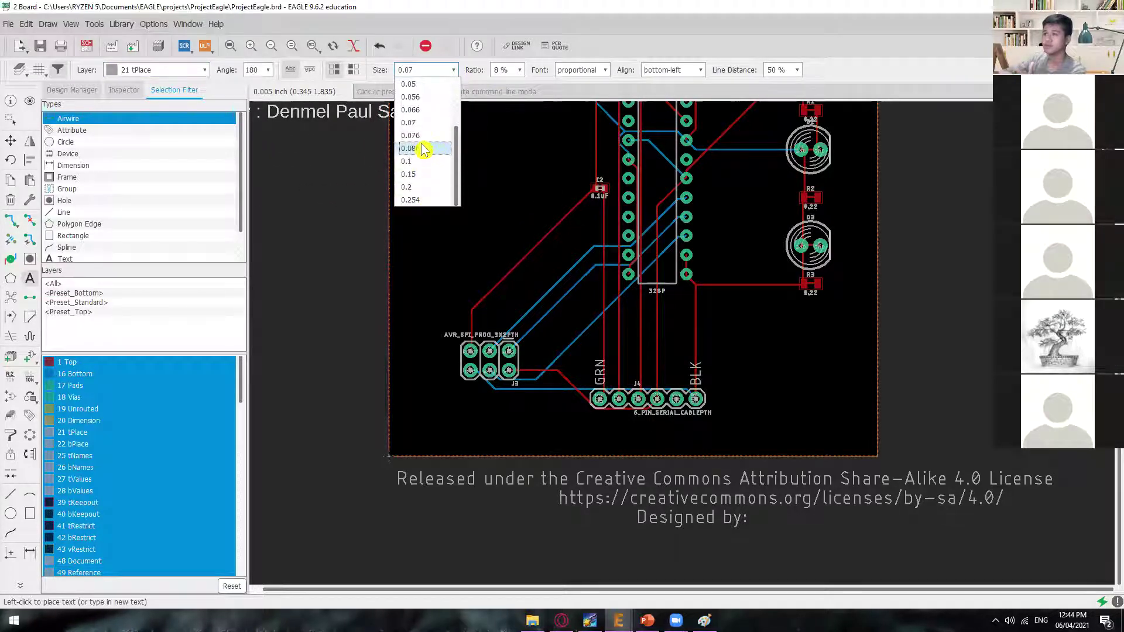
{"action": "left_click", "coordinate": [425, 149]}
{"action": "left_click", "coordinate": [453, 70]}
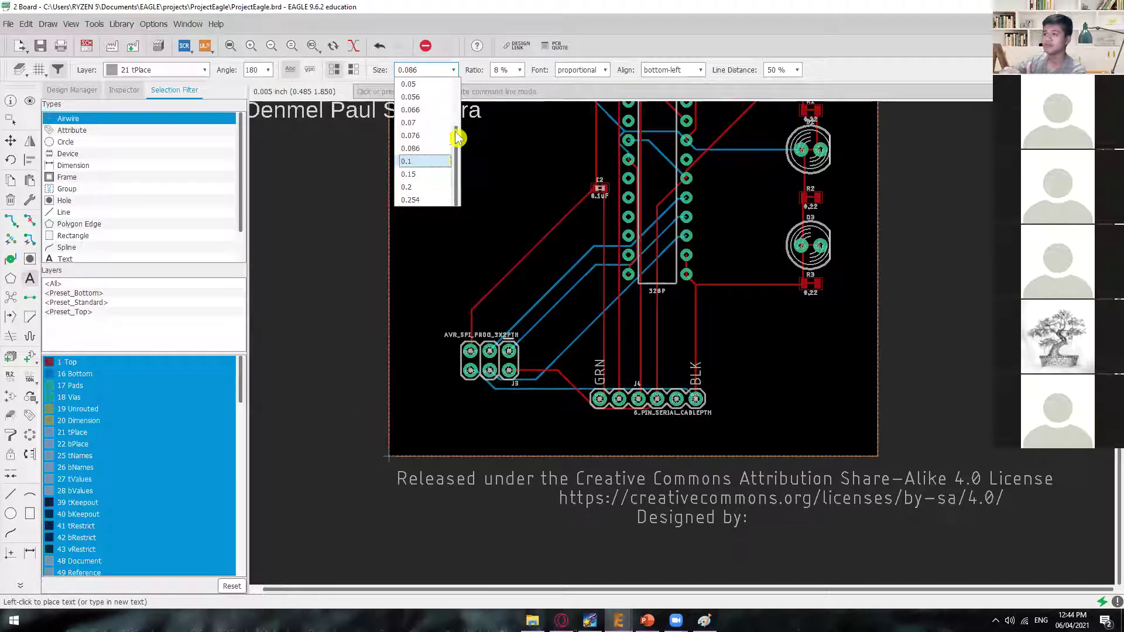
{"action": "left_click_drag", "start_coordinate": [457, 138], "coordinate": [455, 82]}
{"action": "left_click", "coordinate": [429, 123]}
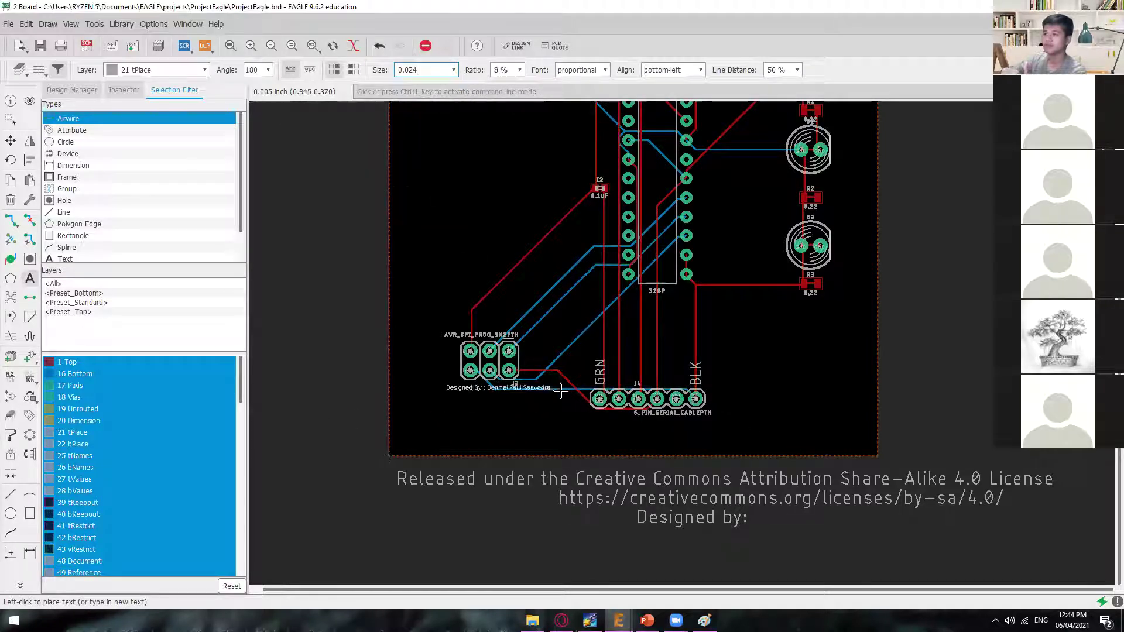
{"action": "left_click", "coordinate": [454, 73]}
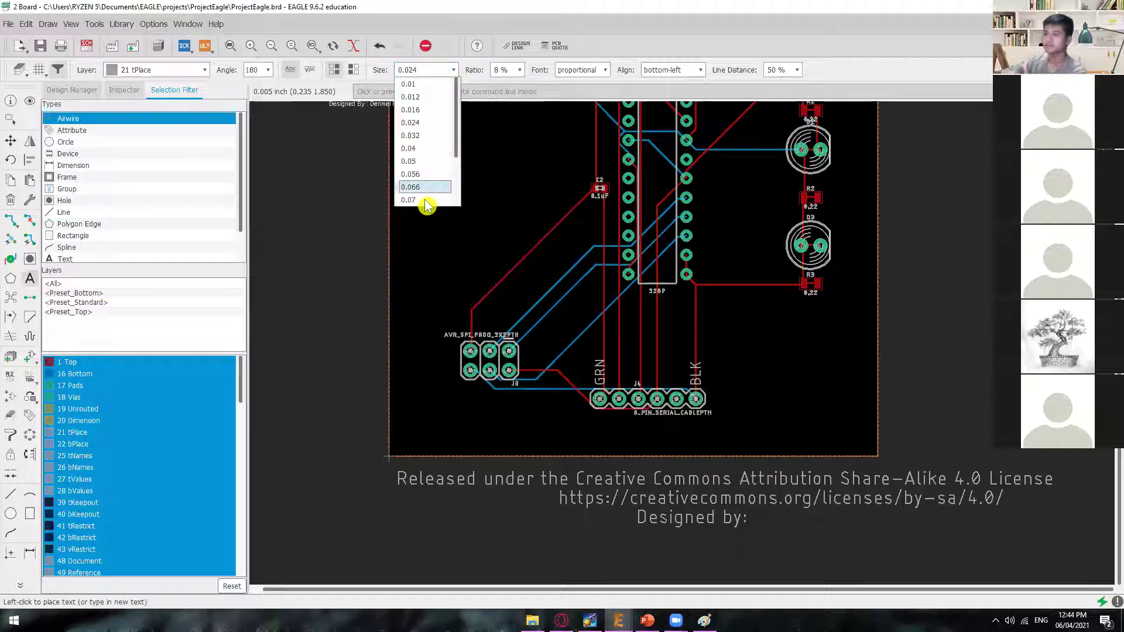
{"action": "left_click", "coordinate": [417, 117]}
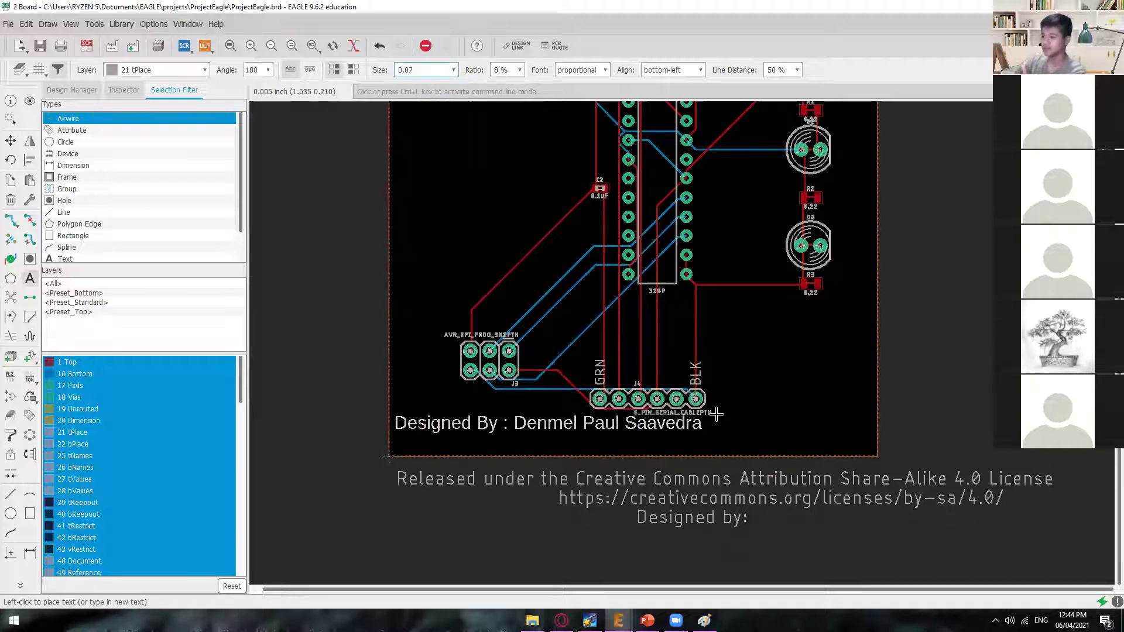
- Try a 28 % ratio for the unplaced silkscreen text
{"action": "left_click", "coordinate": [519, 71]}
{"action": "scroll", "coordinate": [502, 159], "scroll_direction": "down", "scroll_amount": 7}
{"action": "left_click", "coordinate": [502, 161]}
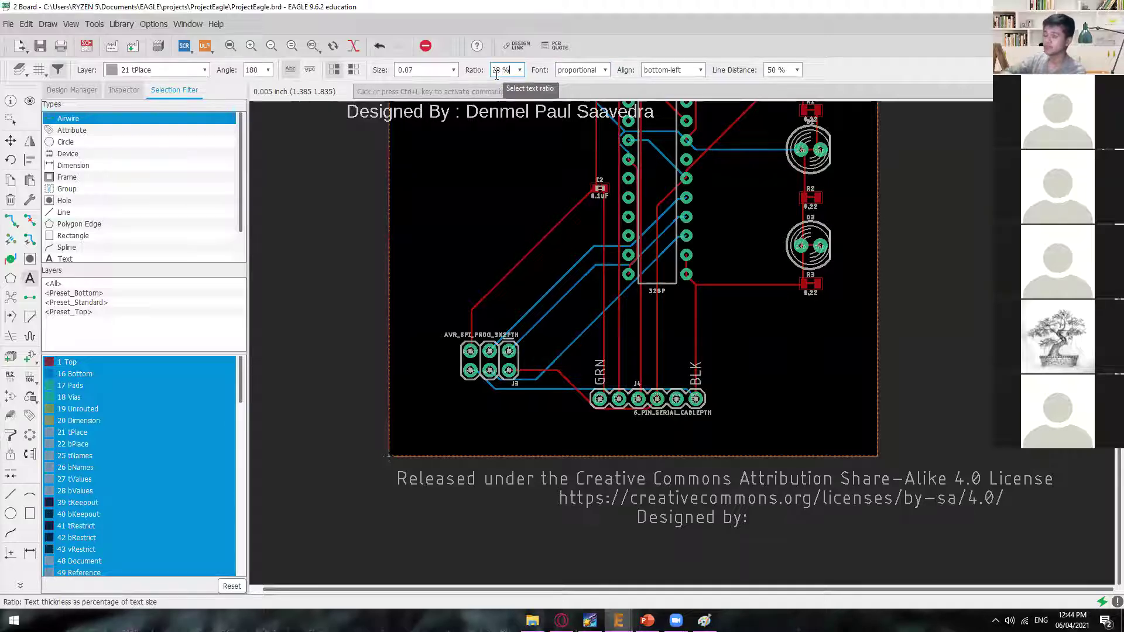
- Change the unplaced silkscreen text to the vector font and set its ratio to 11 %
{"action": "left_click", "coordinate": [596, 72]}
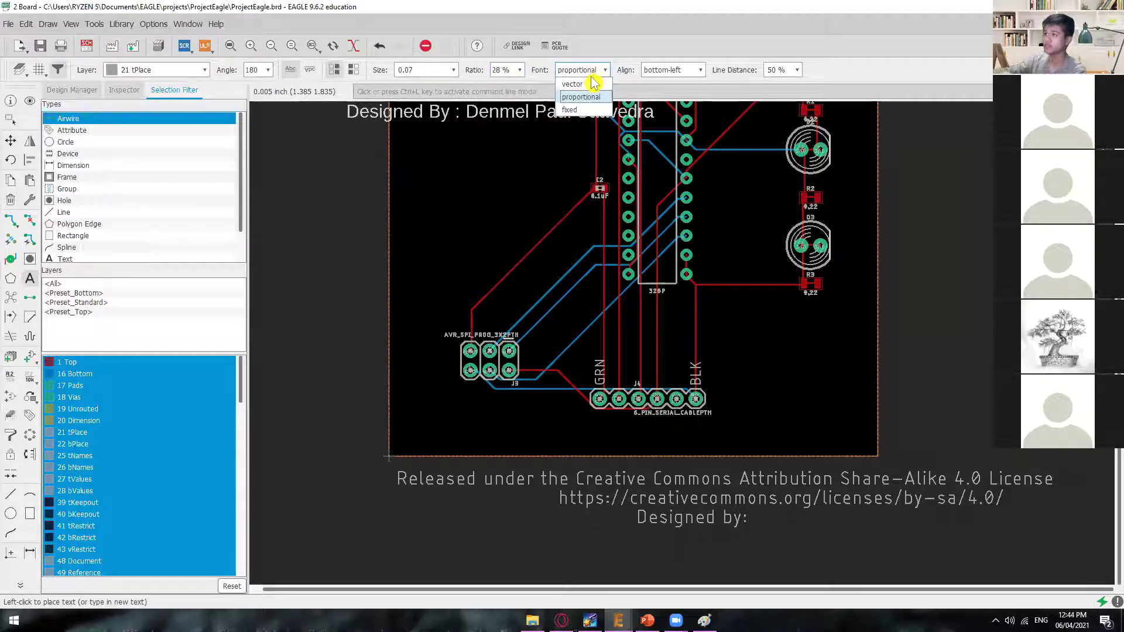
{"action": "left_click", "coordinate": [573, 84]}
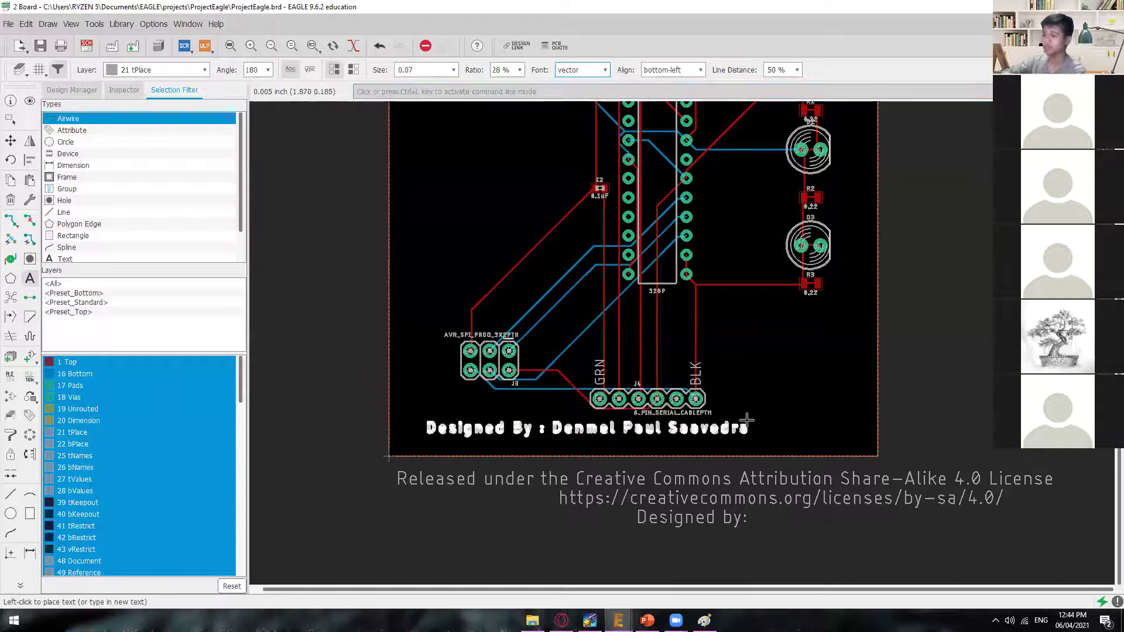
{"action": "left_click", "coordinate": [514, 71]}
{"action": "scroll", "coordinate": [509, 135], "scroll_direction": "up", "scroll_amount": 5}
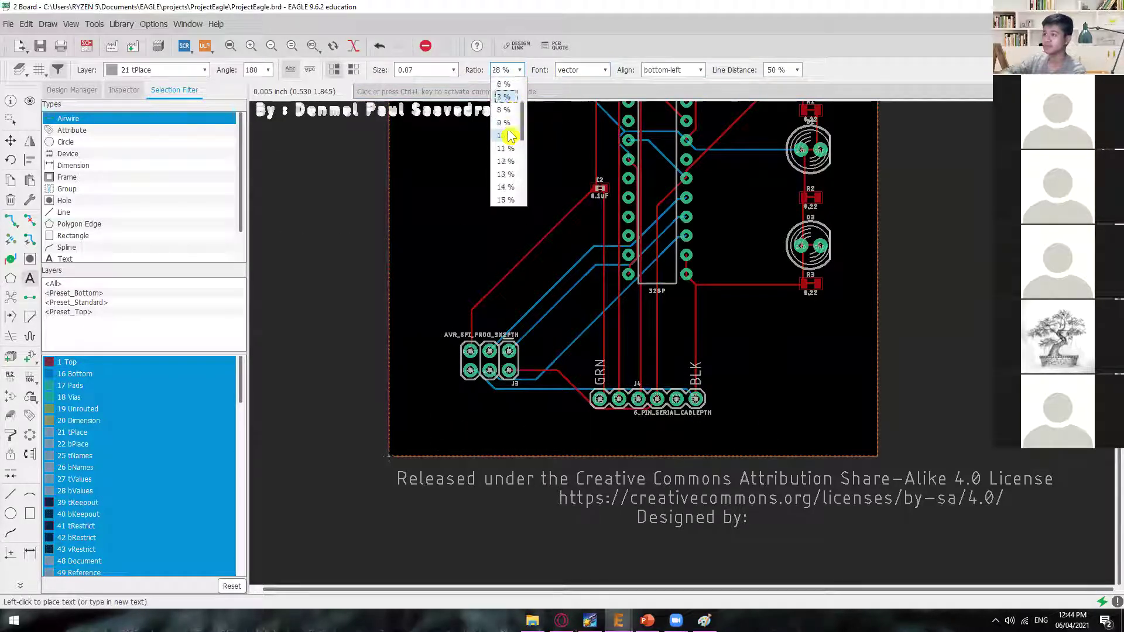
{"action": "left_click", "coordinate": [505, 148]}
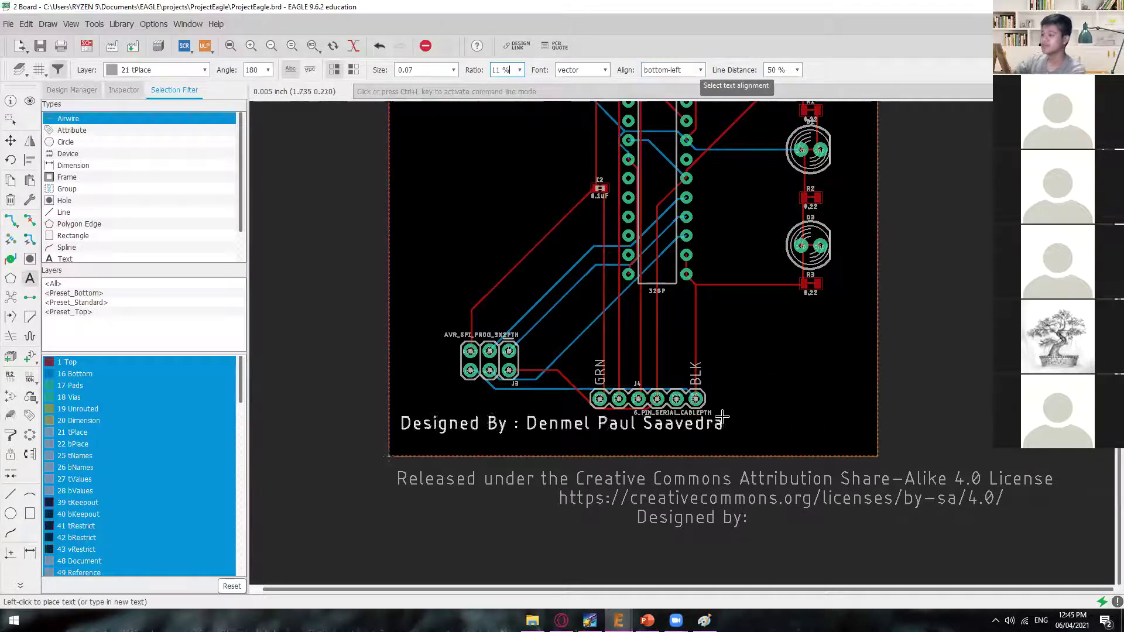
- Try rotating and mirroring the unplaced designer credit, returning it to 180 degrees and unmirrored on layer 21 tPlace
{"action": "right_click", "coordinate": [777, 427]}
{"action": "right_click", "coordinate": [684, 422]}
{"action": "right_click", "coordinate": [653, 427]}
{"action": "right_click", "coordinate": [643, 426]}
{"action": "right_click", "coordinate": [677, 447]}
{"action": "right_click", "coordinate": [678, 444]}
{"action": "right_click", "coordinate": [634, 436]}
{"action": "right_click", "coordinate": [605, 435]}
{"action": "right_click", "coordinate": [597, 435]}
{"action": "right_click", "coordinate": [599, 435]}
{"action": "right_click", "coordinate": [608, 434]}
{"action": "right_click", "coordinate": [608, 434]}
{"action": "right_click", "coordinate": [608, 435]}
{"action": "right_click", "coordinate": [608, 434]}
{"action": "right_click", "coordinate": [607, 434]}
{"action": "right_click", "coordinate": [608, 434]}
{"action": "right_click", "coordinate": [607, 435]}
{"action": "right_click", "coordinate": [607, 434]}
{"action": "right_click", "coordinate": [607, 434]}
{"action": "right_click", "coordinate": [607, 434]}
{"action": "right_click", "coordinate": [608, 434]}
{"action": "right_click", "coordinate": [607, 435]}
{"action": "right_click", "coordinate": [608, 434]}
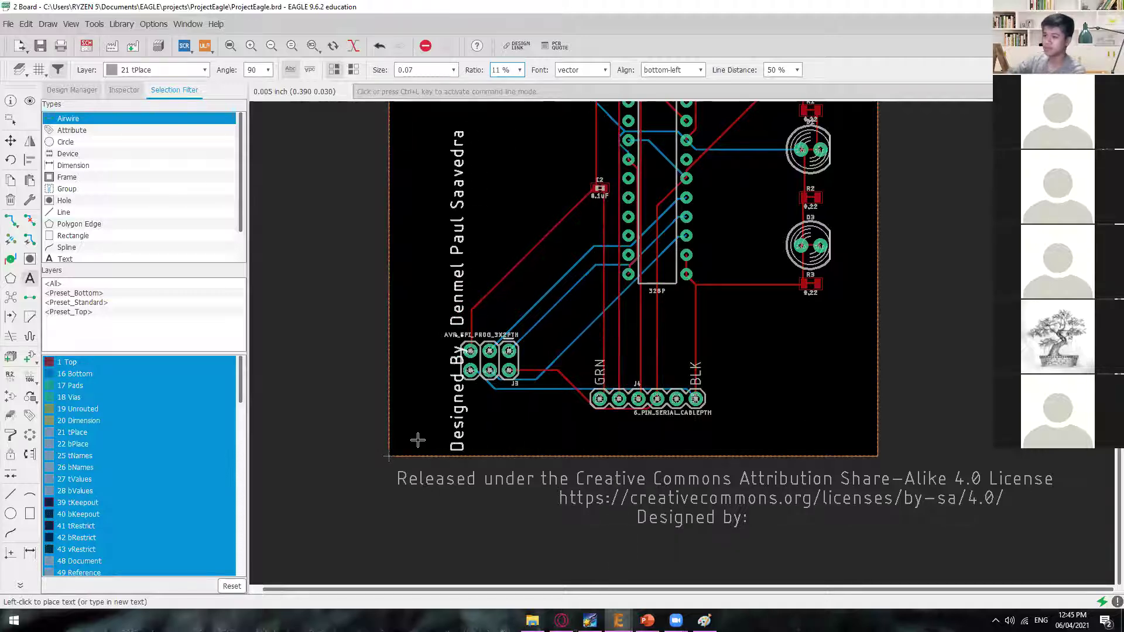
{"action": "right_click", "coordinate": [581, 457]}
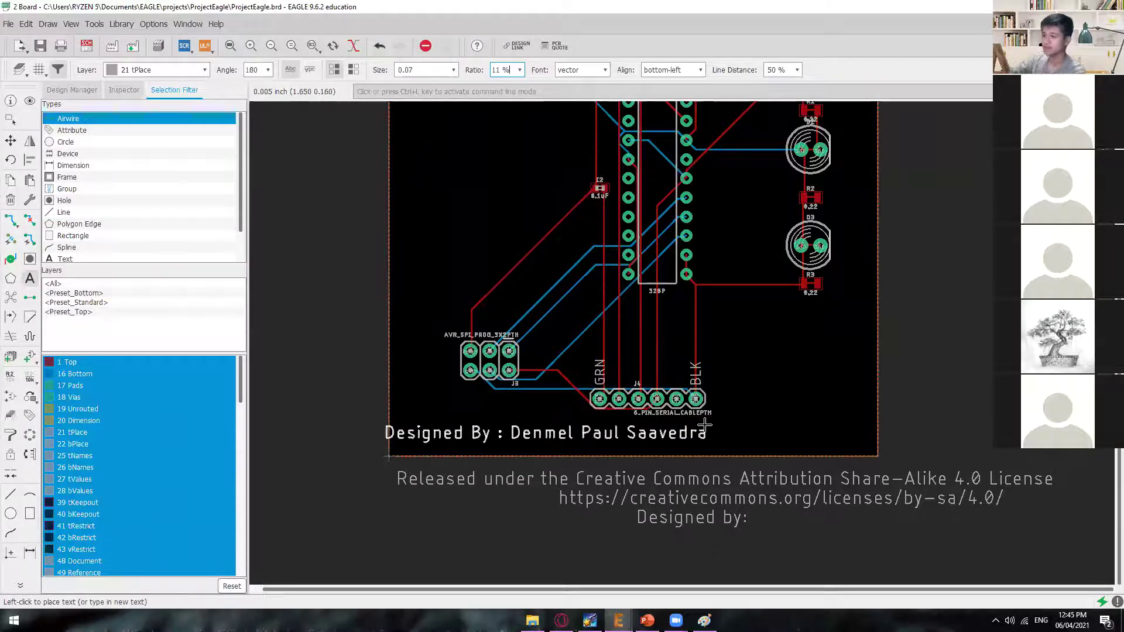
{"action": "left_click", "coordinate": [355, 71]}
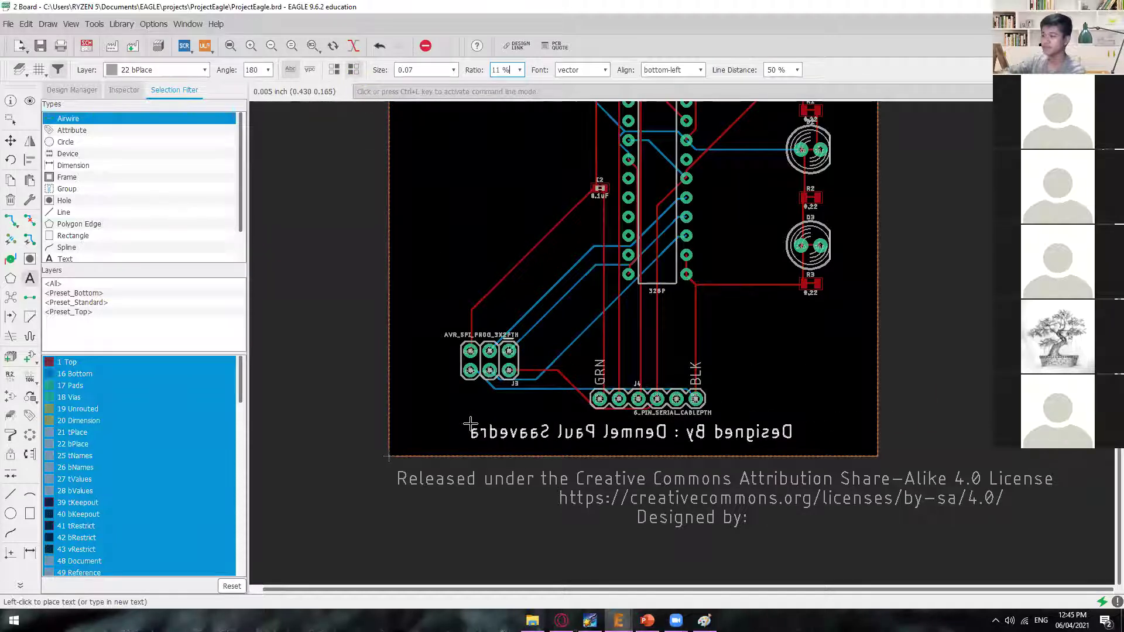
{"action": "left_click", "coordinate": [354, 70]}
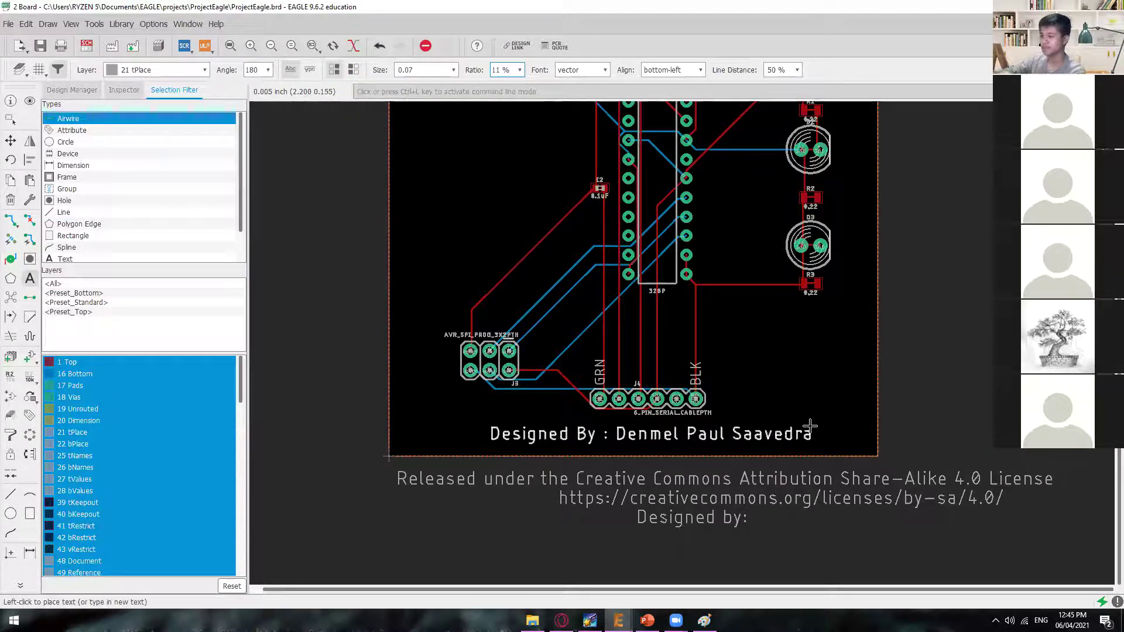
- Place the designer credit text just inside the board's lower edge, below the serial header, and stop adding text
{"action": "left_click", "coordinate": [810, 425]}
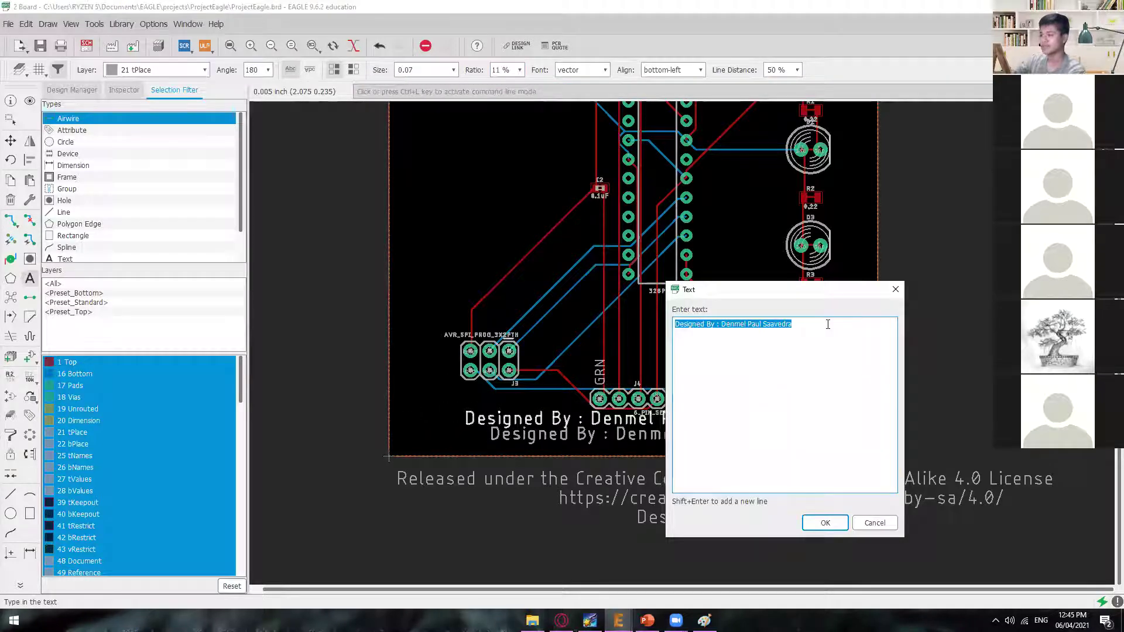
{"action": "left_click", "coordinate": [895, 289]}
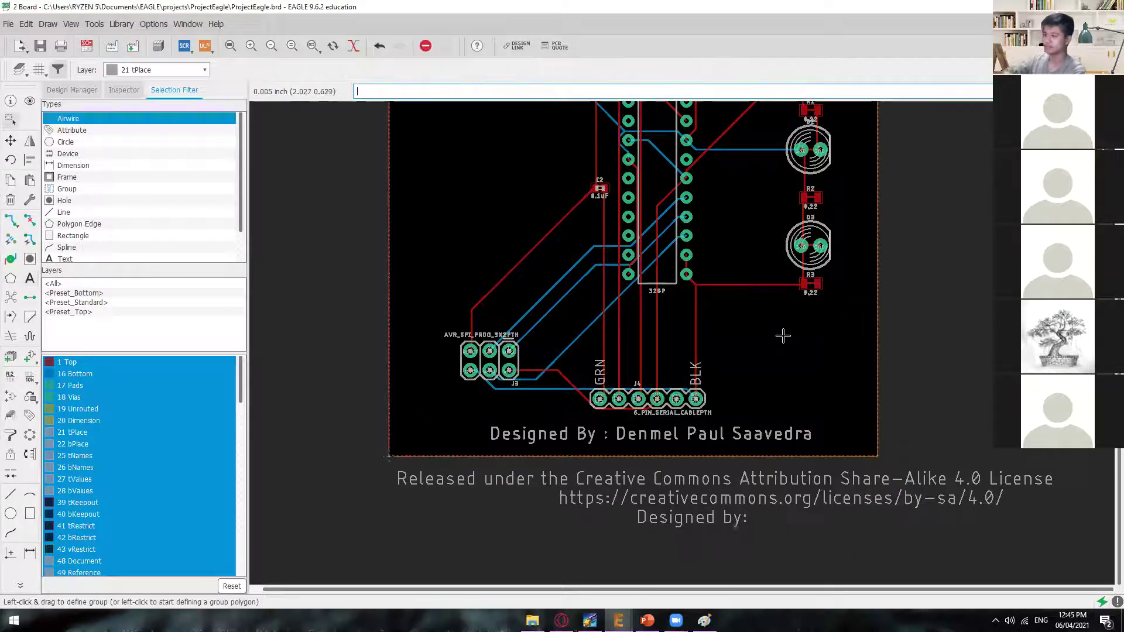
{"action": "scroll", "coordinate": [733, 414], "scroll_direction": "down", "scroll_amount": 2}
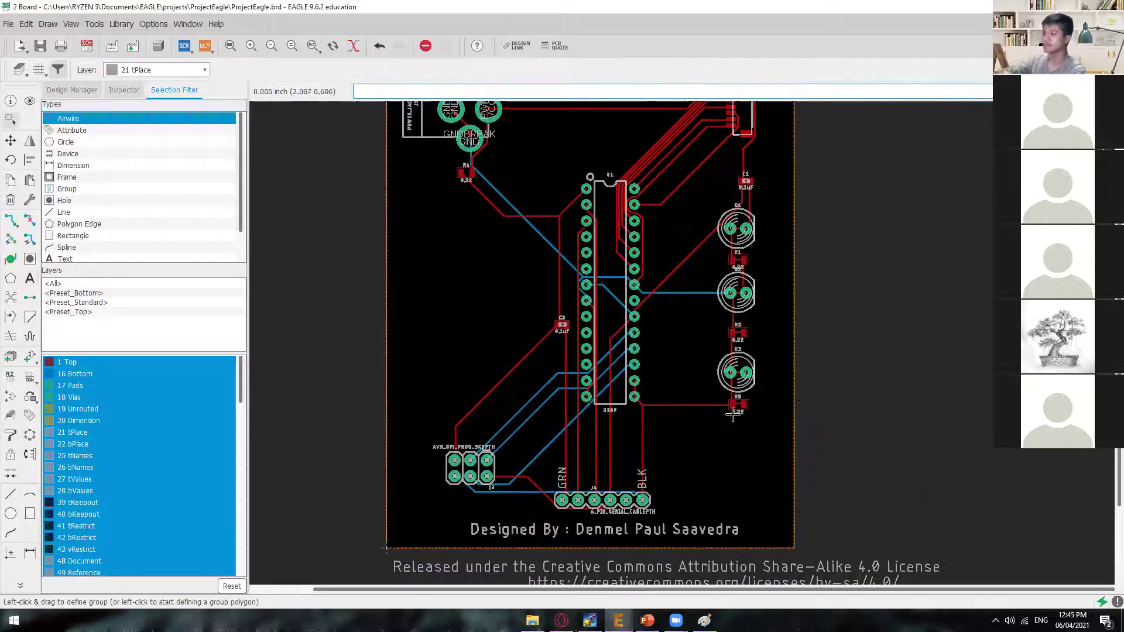
- Add an R1 silkscreen label on layer 21 tPlace beside the resistor below LED D1
{"action": "left_click", "coordinate": [30, 278]}
{"action": "left_click_drag", "start_coordinate": [172, 188], "coordinate": [296, 244]}
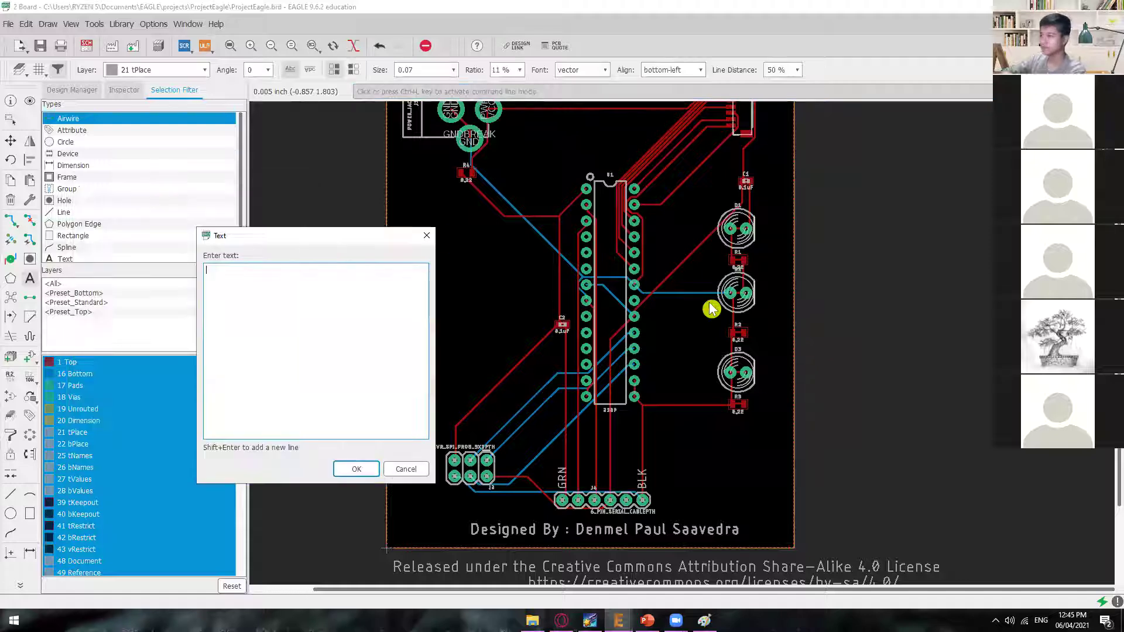
{"action": "key", "text": "BackSpace"}
{"action": "key", "text": "BackSpace"}
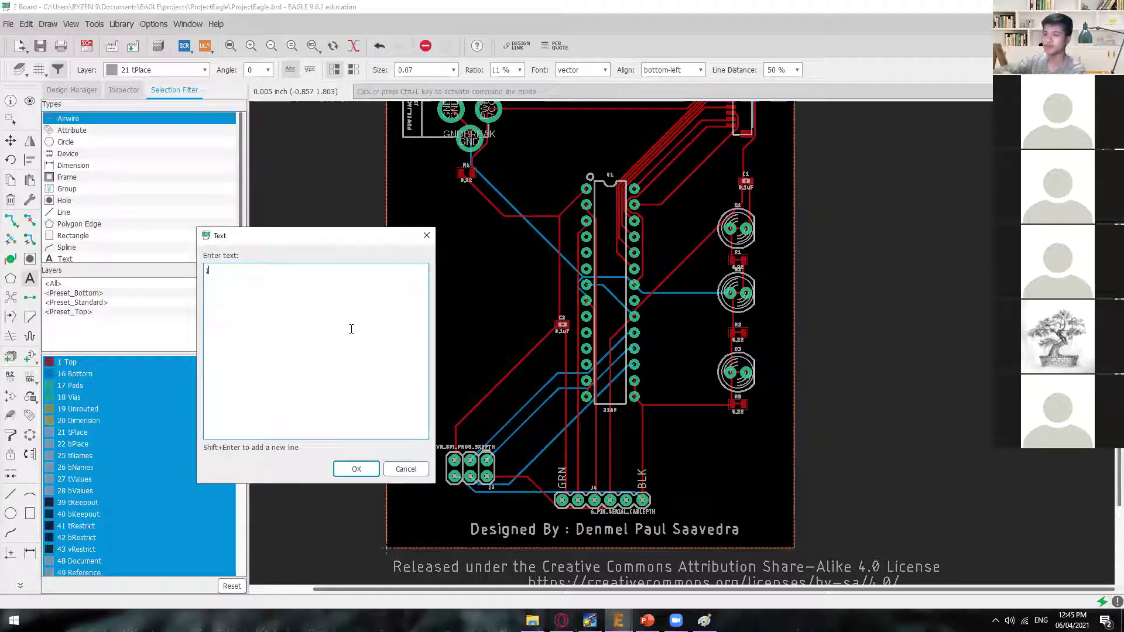
{"action": "left_click", "coordinate": [357, 469]}
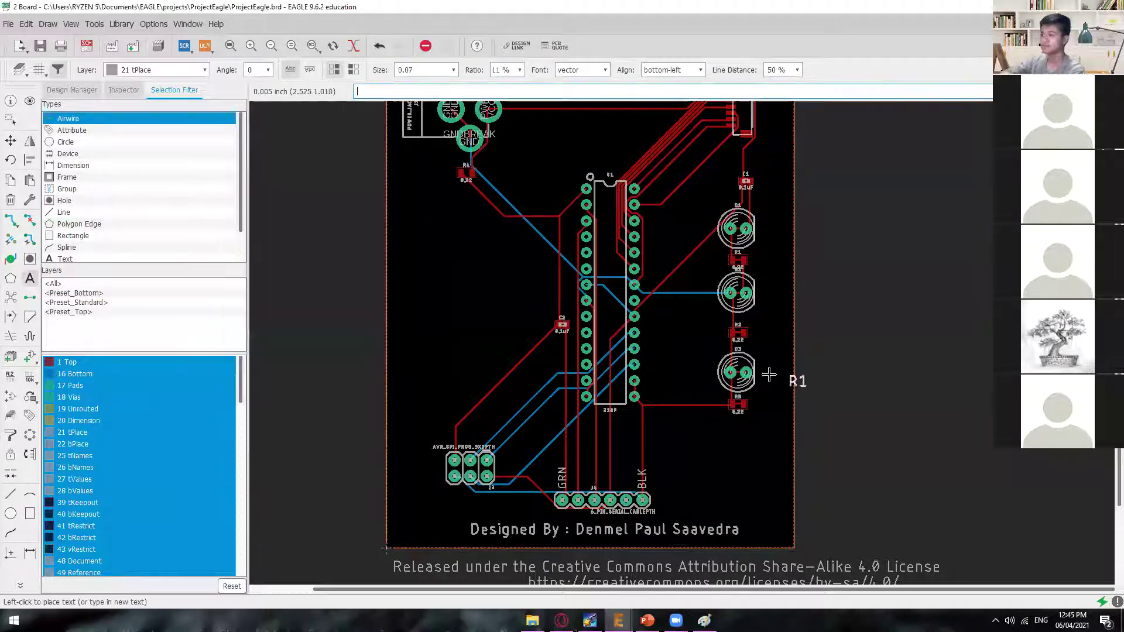
{"action": "left_click", "coordinate": [758, 313]}
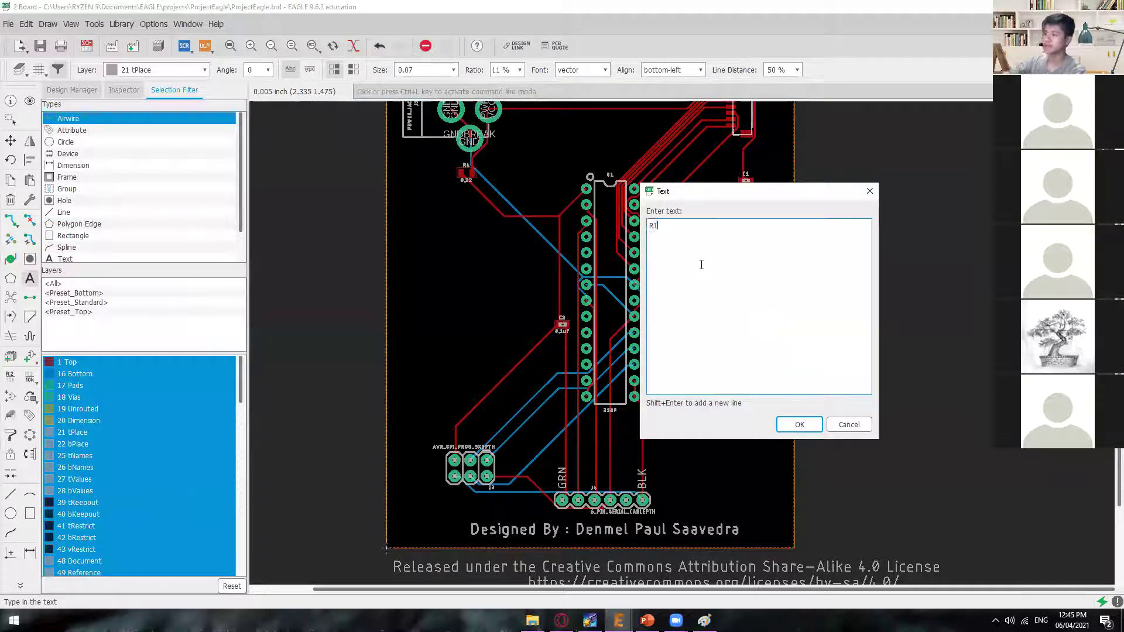
- Add R2 and R3 silkscreen labels beside the resistors below the second and third LEDs
{"action": "key", "text": "Return"}
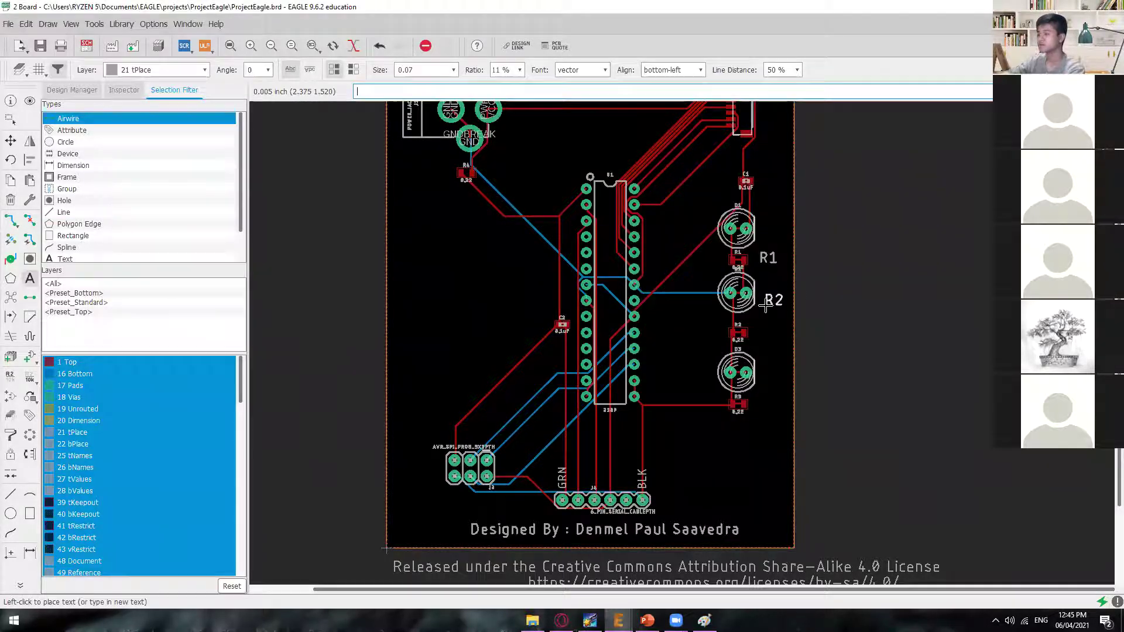
{"action": "left_click", "coordinate": [760, 334]}
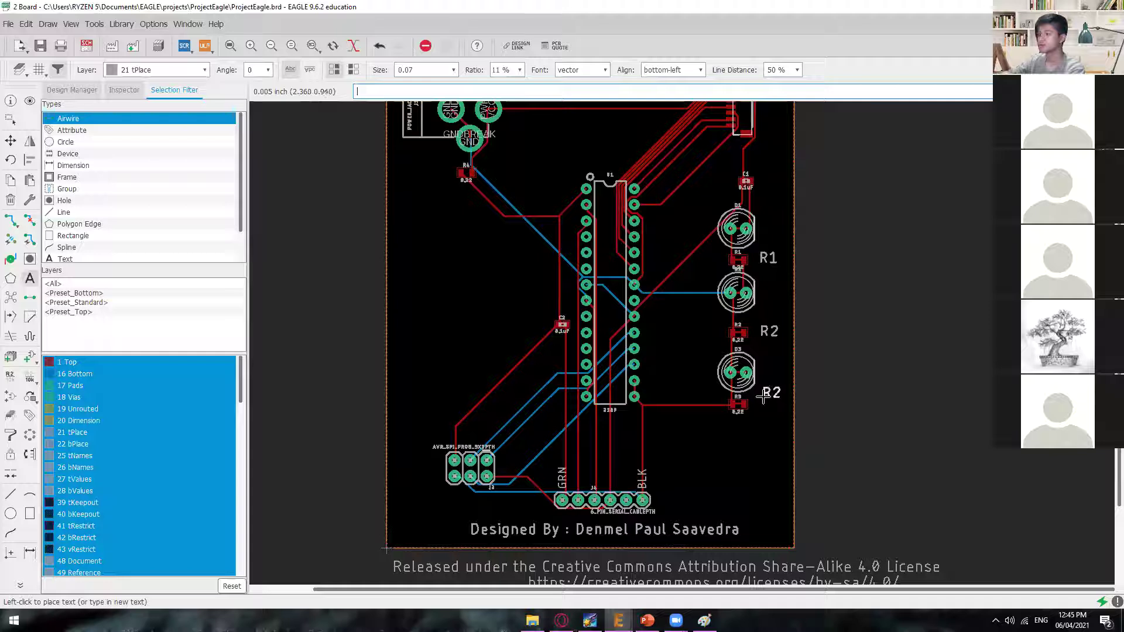
{"action": "left_click", "coordinate": [761, 396]}
{"action": "key", "text": "BackSpace"}
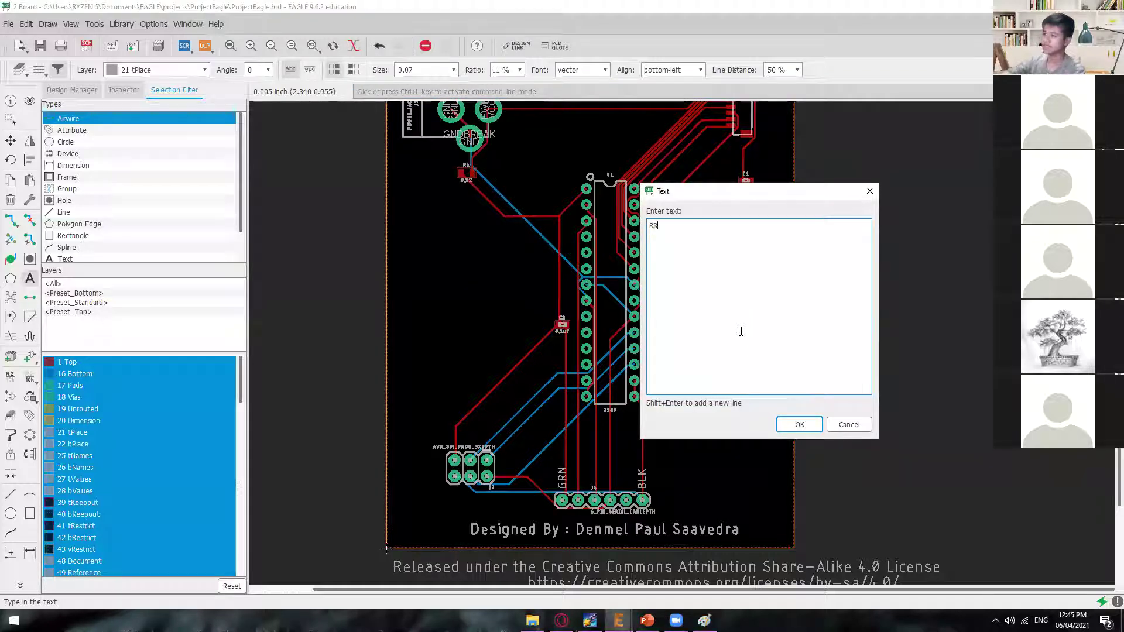
{"action": "left_click", "coordinate": [781, 427]}
{"action": "left_click", "coordinate": [760, 412]}
- Add an R4 silkscreen label beside the resistor below the power jack and stop adding text
{"action": "middle_click_drag", "start_coordinate": [566, 252], "coordinate": [647, 392]}
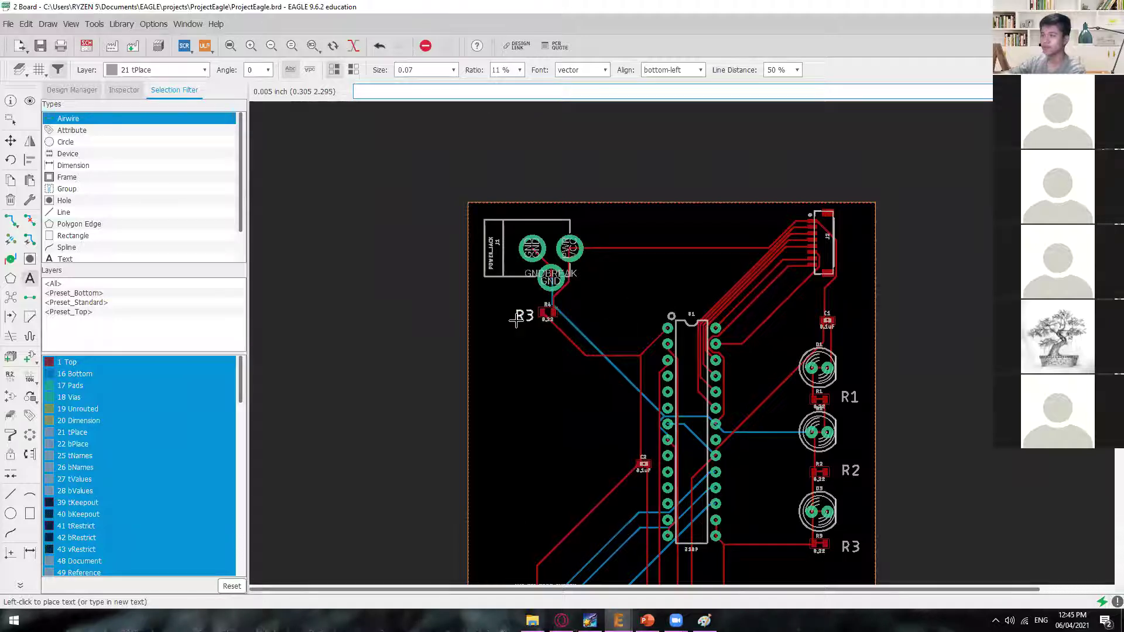
{"action": "key", "text": "Escape"}
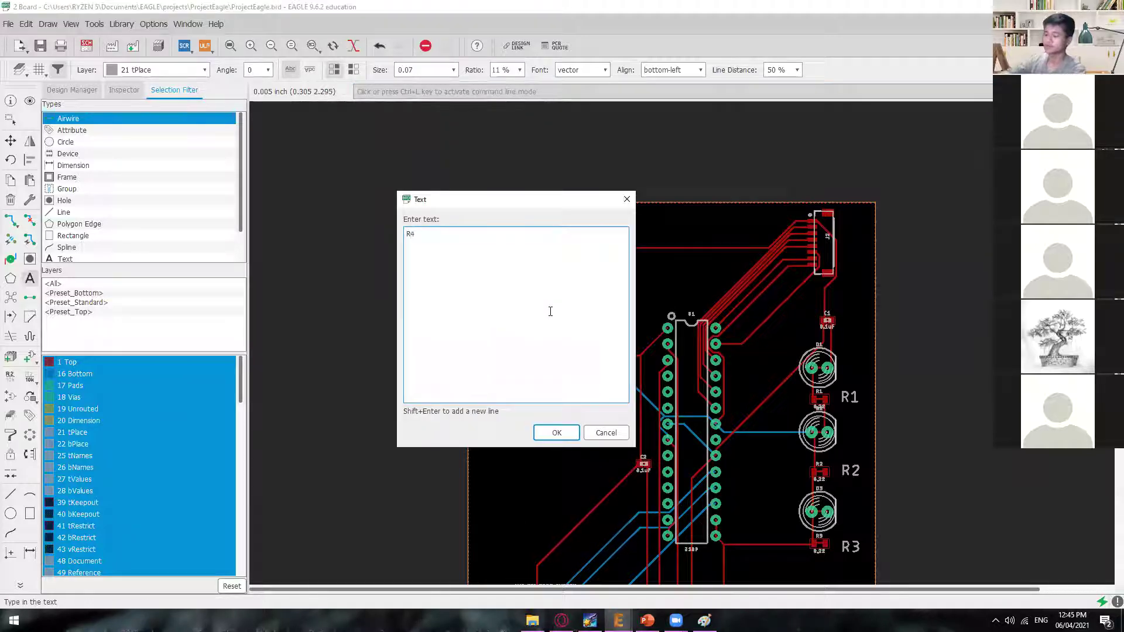
{"action": "key", "text": "Return"}
{"action": "scroll", "coordinate": [582, 417], "scroll_direction": "down", "scroll_amount": 1}
{"action": "middle_click_drag", "start_coordinate": [585, 433], "coordinate": [537, 339]}
{"action": "scroll", "coordinate": [669, 432], "scroll_direction": "up", "scroll_amount": 3}
{"action": "key", "text": "Escape"}
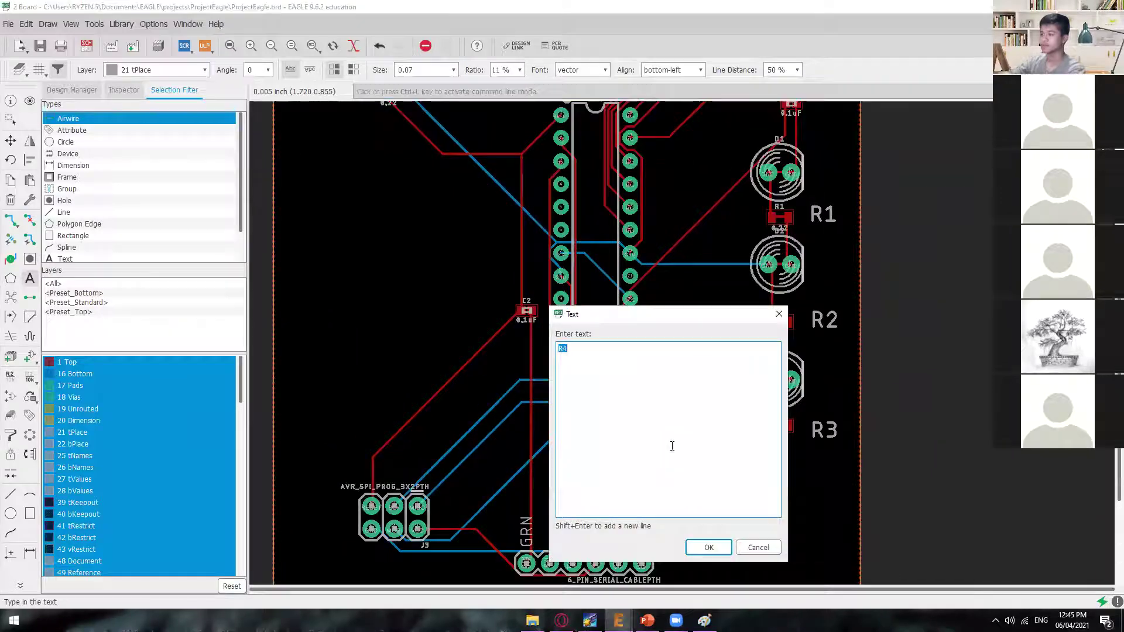
{"action": "left_click", "coordinate": [779, 314]}
- Add the silkscreen text ATMEL 328 above the microcontroller footprint and end the Text command
{"action": "scroll", "coordinate": [509, 283], "scroll_direction": "down", "scroll_amount": 3}
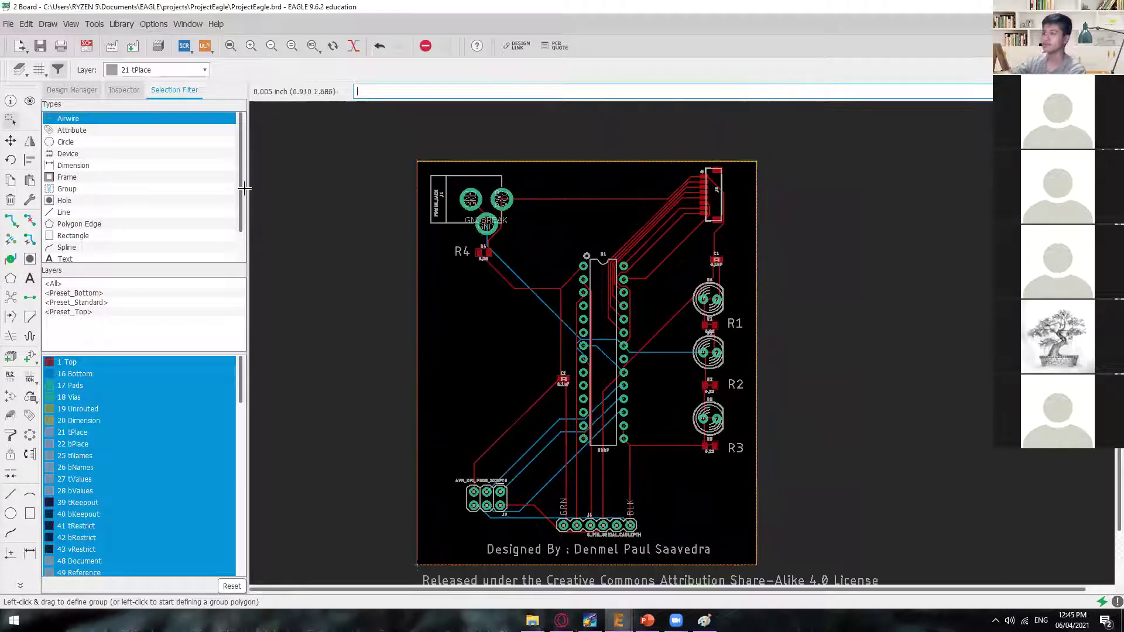
{"action": "left_click", "coordinate": [29, 279]}
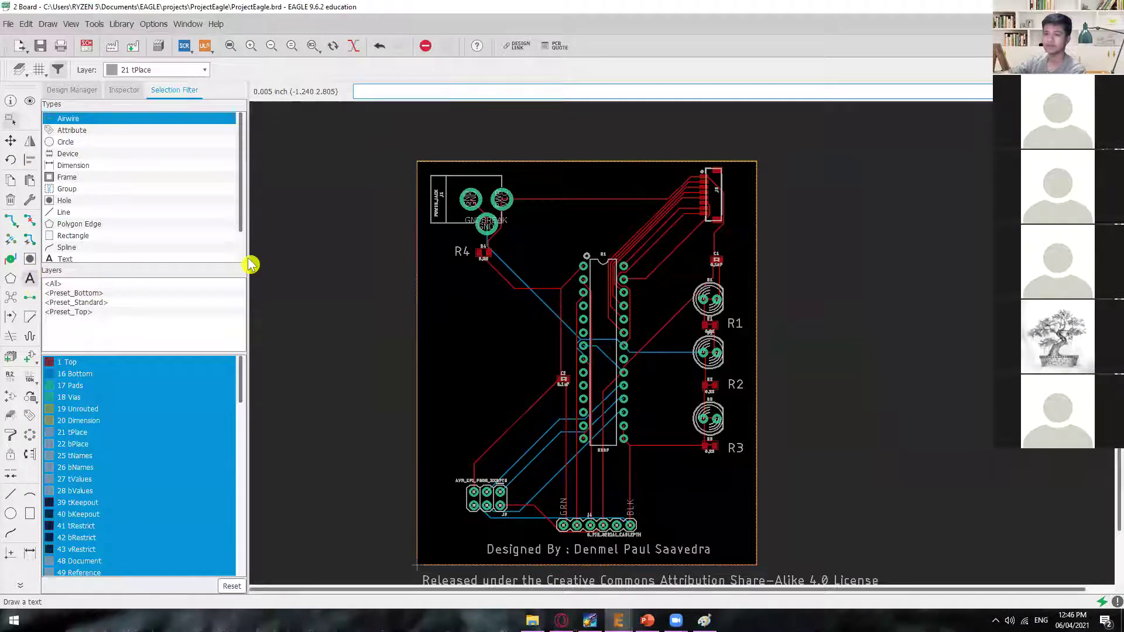
{"action": "type", "text": "ATMEL 328"}
{"action": "key", "text": "Return"}
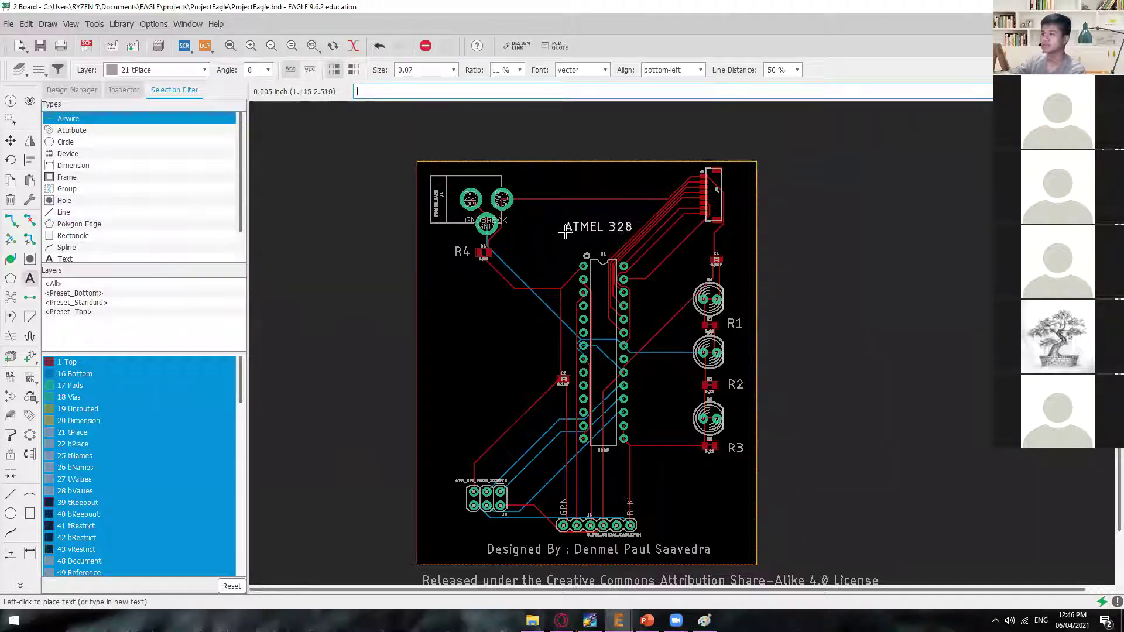
{"action": "left_click", "coordinate": [558, 235]}
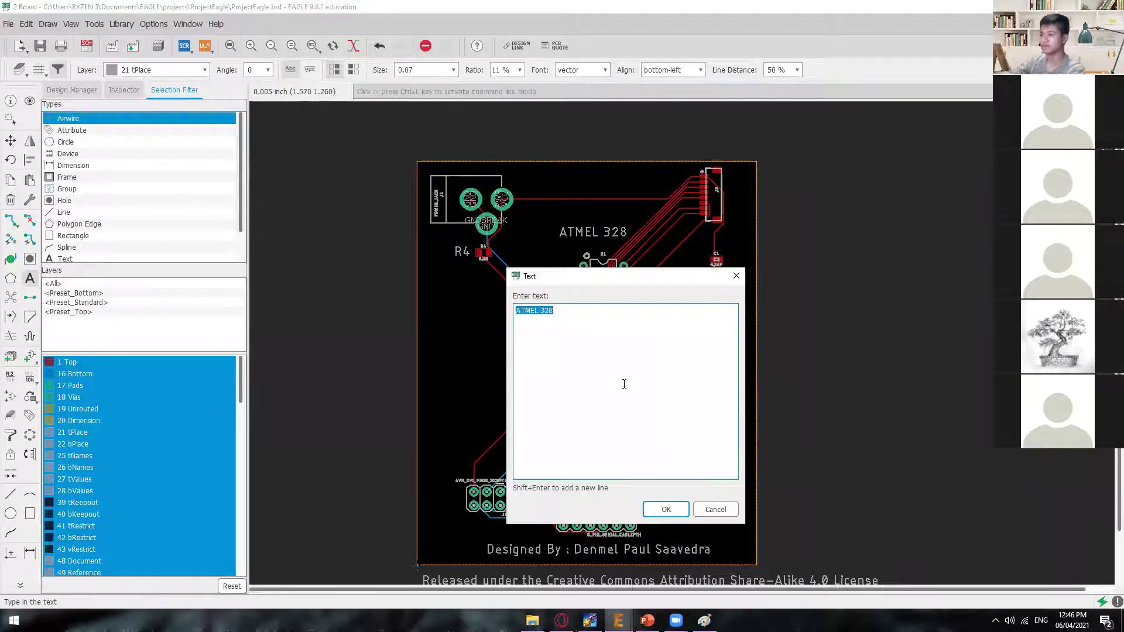
{"action": "left_click", "coordinate": [736, 276]}
- Examine the silkscreen labels and their surrounding components across the board
{"action": "scroll", "coordinate": [646, 398], "scroll_direction": "up", "scroll_amount": 5}
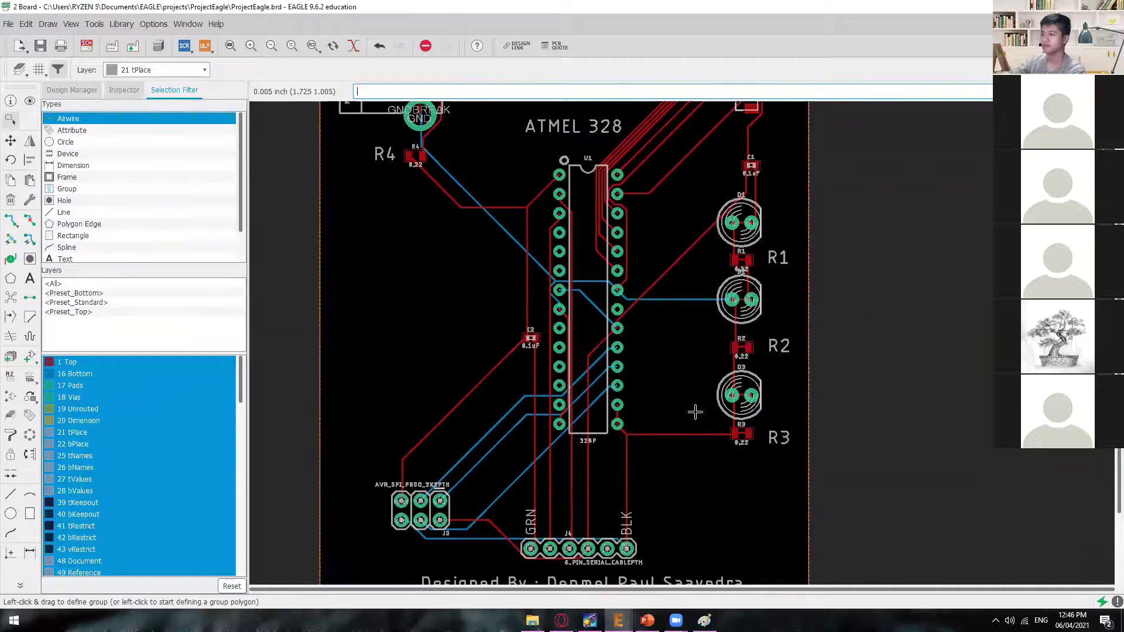
{"action": "scroll", "coordinate": [645, 398], "scroll_direction": "down", "scroll_amount": 2}
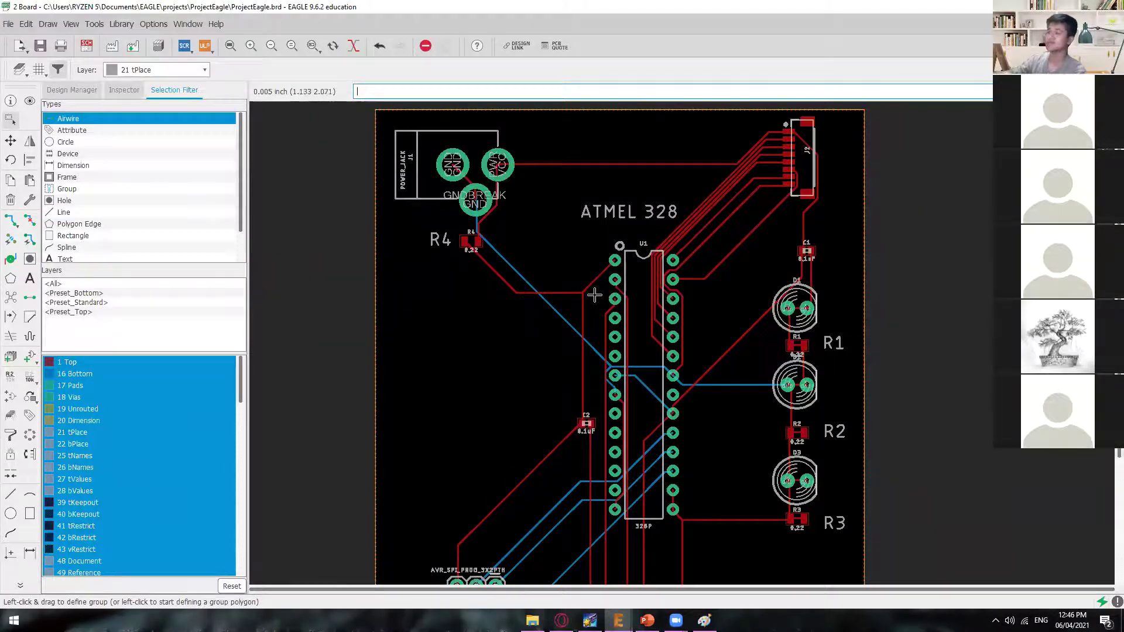
{"action": "scroll", "coordinate": [594, 295], "scroll_direction": "down", "scroll_amount": 2}
{"action": "scroll", "coordinate": [700, 292], "scroll_direction": "up", "scroll_amount": 4}
{"action": "scroll", "coordinate": [717, 250], "scroll_direction": "down", "scroll_amount": 2}
{"action": "scroll", "coordinate": [726, 250], "scroll_direction": "down", "scroll_amount": 2}
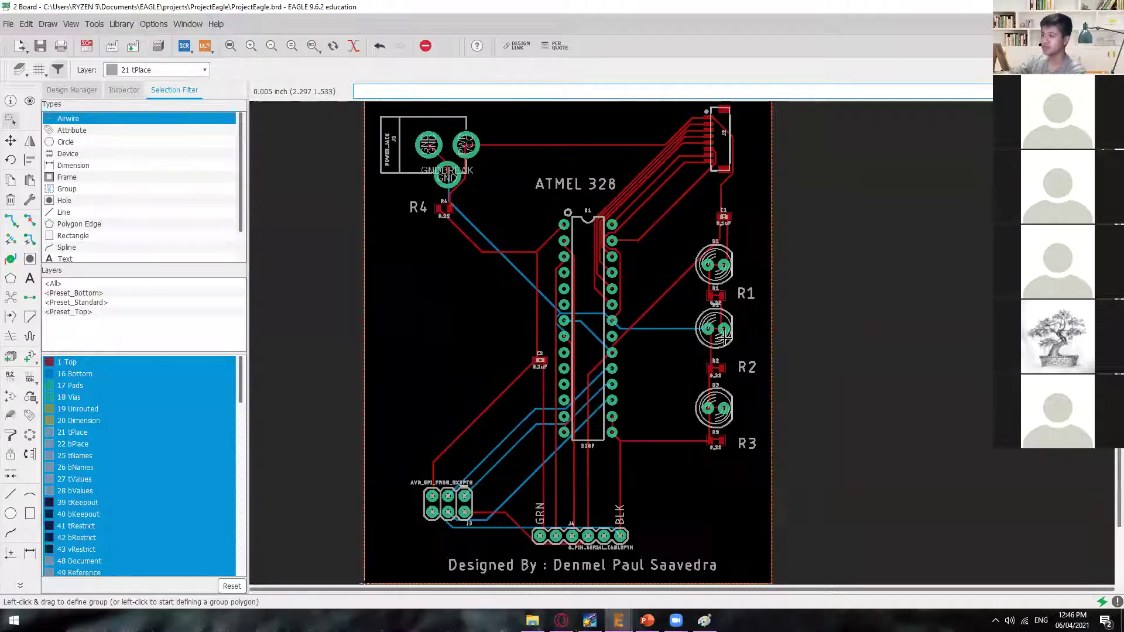
{"action": "scroll", "coordinate": [583, 343], "scroll_direction": "up", "scroll_amount": 2}
{"action": "scroll", "coordinate": [587, 261], "scroll_direction": "down", "scroll_amount": 1}
{"action": "scroll", "coordinate": [544, 393], "scroll_direction": "up", "scroll_amount": 3}
{"action": "scroll", "coordinate": [509, 321], "scroll_direction": "down", "scroll_amount": 5}
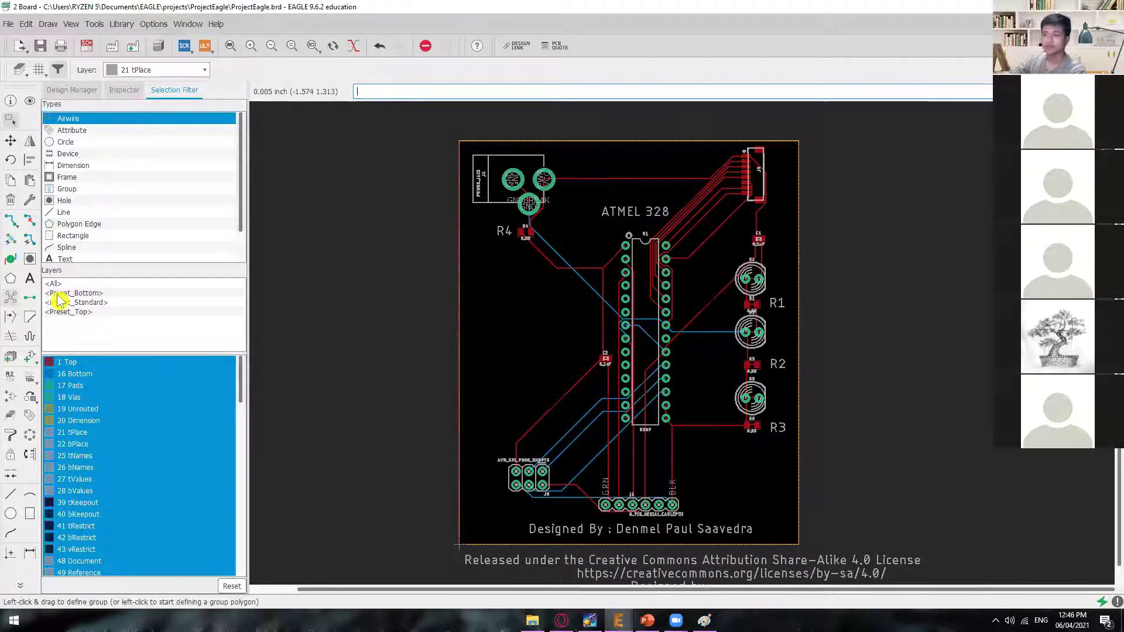
- Run Ratsnest to refill the copper pours, and inspect the silkscreen labels over them, especially R4 near the power jack
{"action": "left_click", "coordinate": [11, 298]}
{"action": "scroll", "coordinate": [577, 256], "scroll_direction": "up", "scroll_amount": 2}
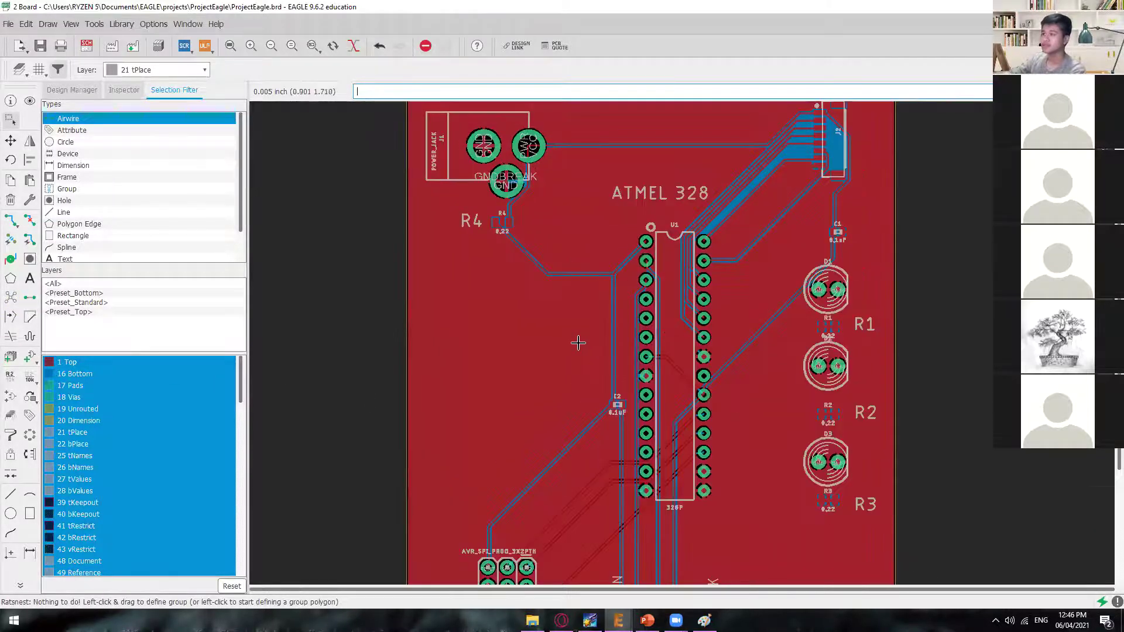
{"action": "scroll", "coordinate": [577, 343], "scroll_direction": "up", "scroll_amount": 1}
{"action": "scroll", "coordinate": [548, 296], "scroll_direction": "down", "scroll_amount": 3}
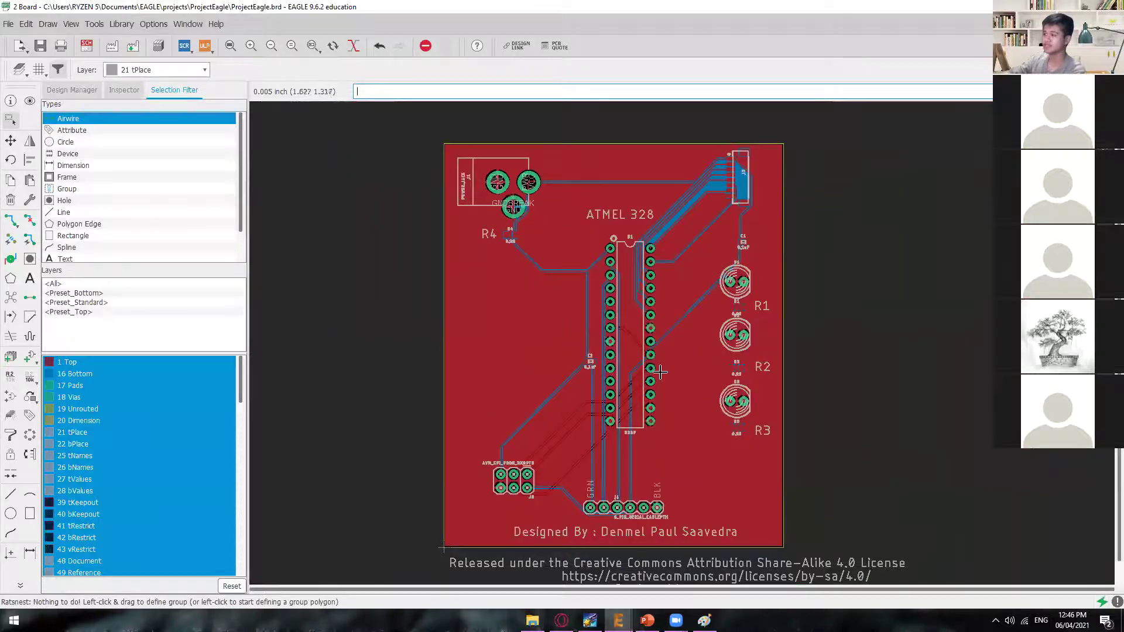
{"action": "scroll", "coordinate": [642, 268], "scroll_direction": "up", "scroll_amount": 2}
{"action": "scroll", "coordinate": [477, 271], "scroll_direction": "up", "scroll_amount": 4}
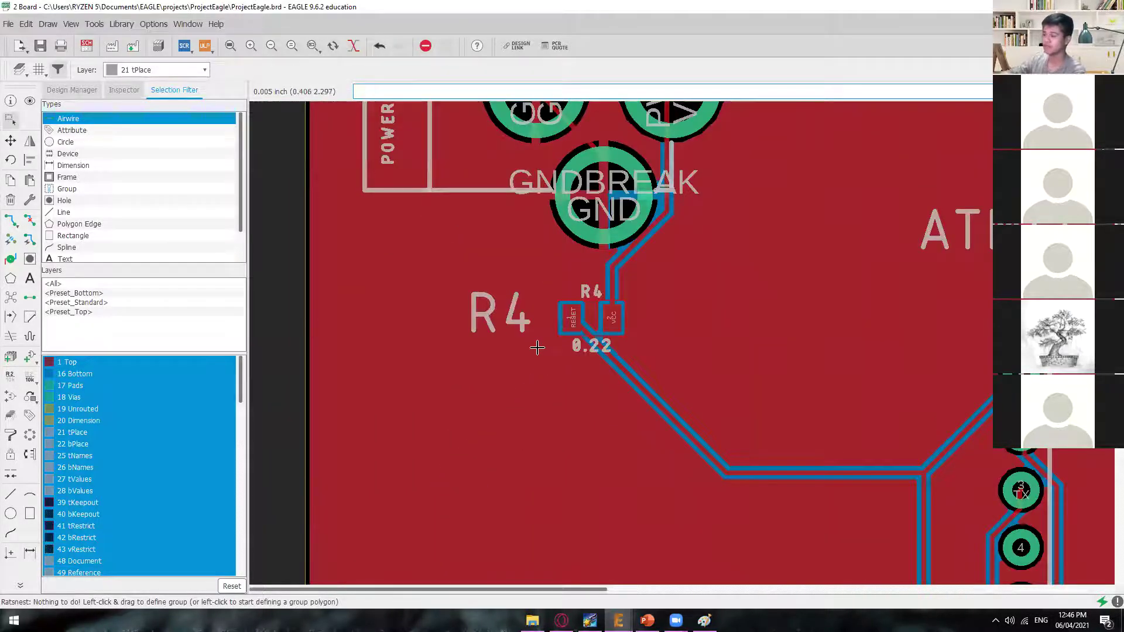
{"action": "scroll", "coordinate": [537, 348], "scroll_direction": "down", "scroll_amount": 1}
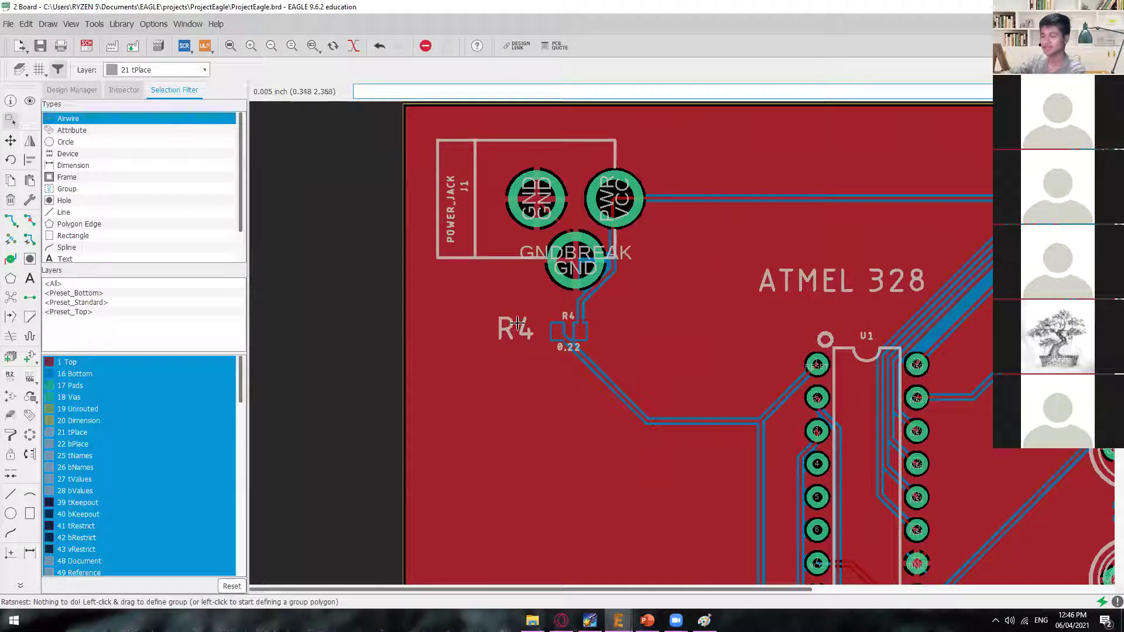
{"action": "scroll", "coordinate": [564, 355], "scroll_direction": "down", "scroll_amount": 1}
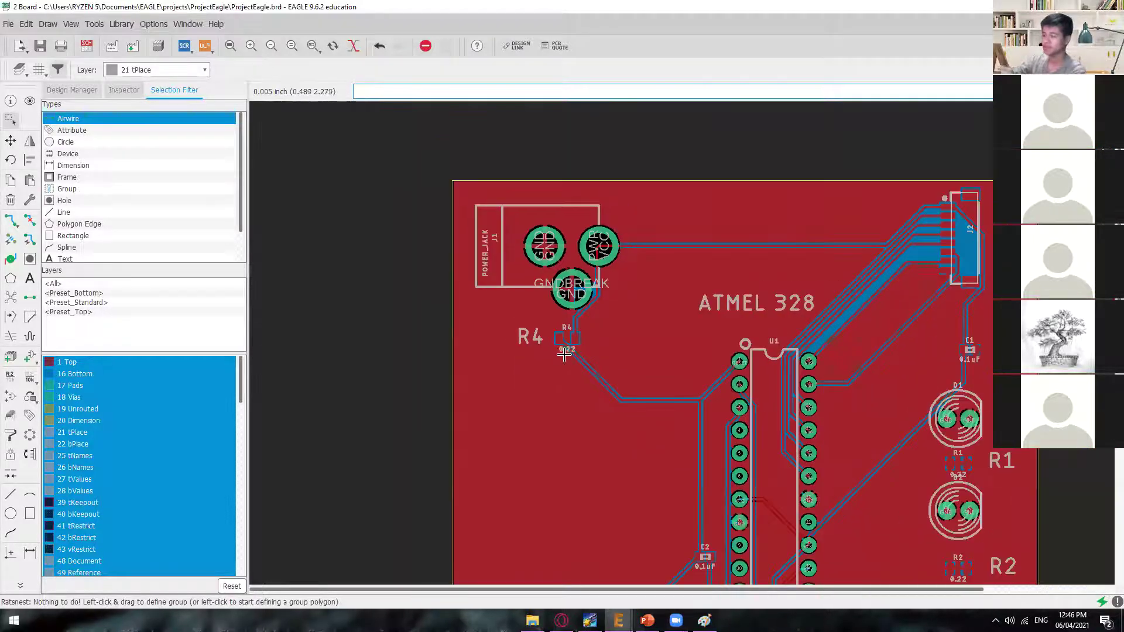
- Examine the resistor labels and the LED area across the board, and switch to the Adding Silkscreen slide in PowerPoint
{"action": "middle_click_drag", "start_coordinate": [620, 406], "coordinate": [532, 357]}
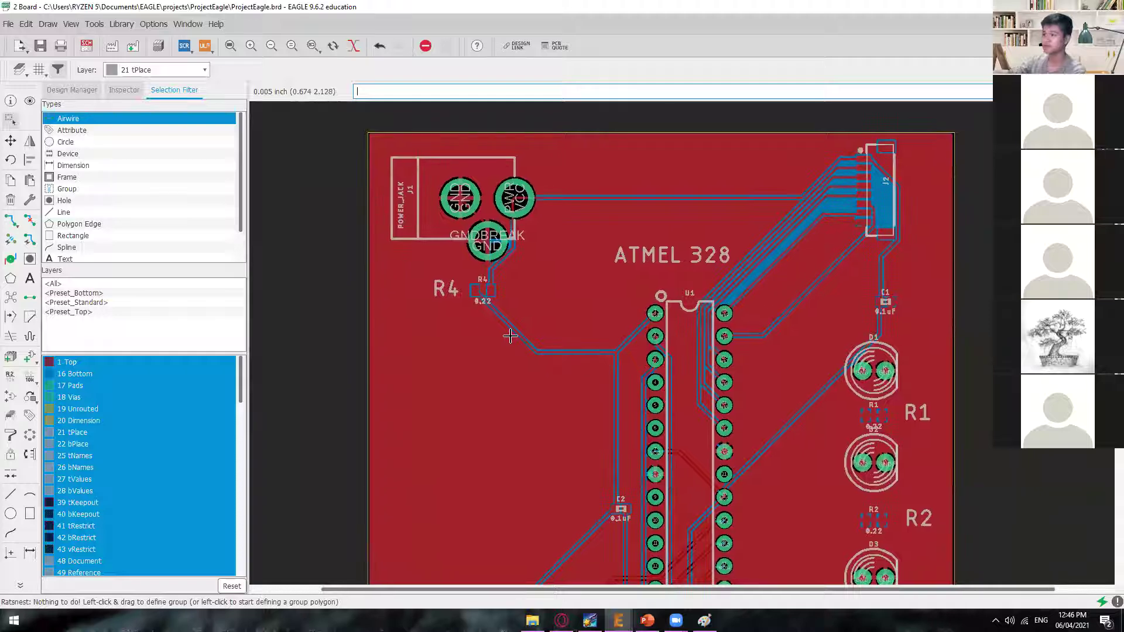
{"action": "scroll", "coordinate": [453, 305], "scroll_direction": "down", "scroll_amount": 1}
{"action": "scroll", "coordinate": [514, 363], "scroll_direction": "down", "scroll_amount": 3}
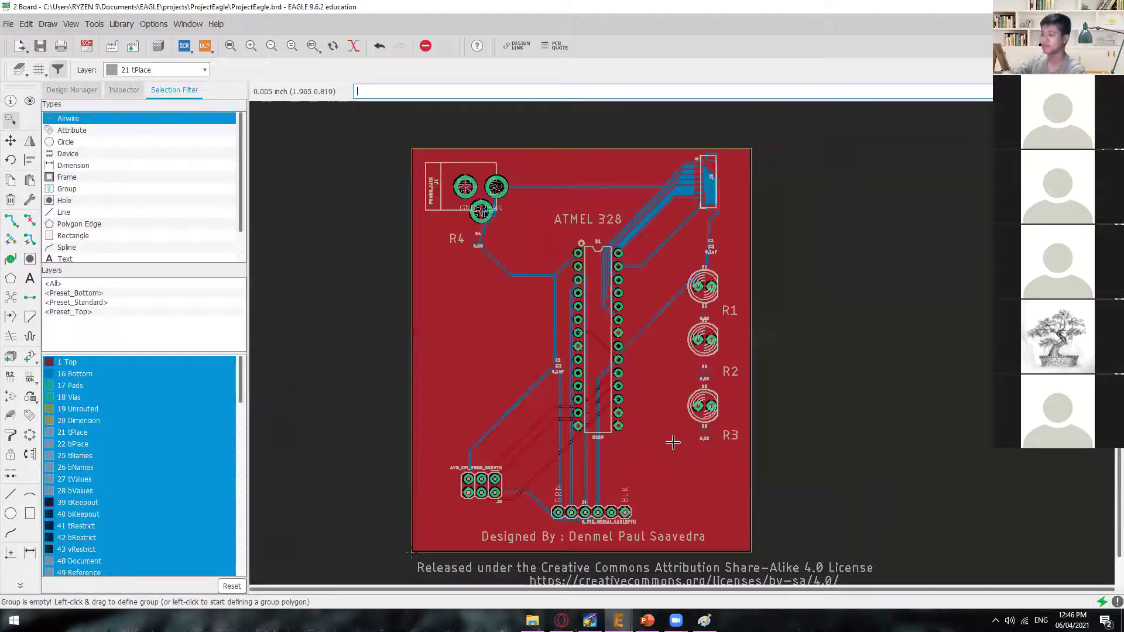
{"action": "mouse_move", "coordinate": [646, 620]}
{"action": "scroll", "coordinate": [461, 265], "scroll_direction": "up", "scroll_amount": 3}
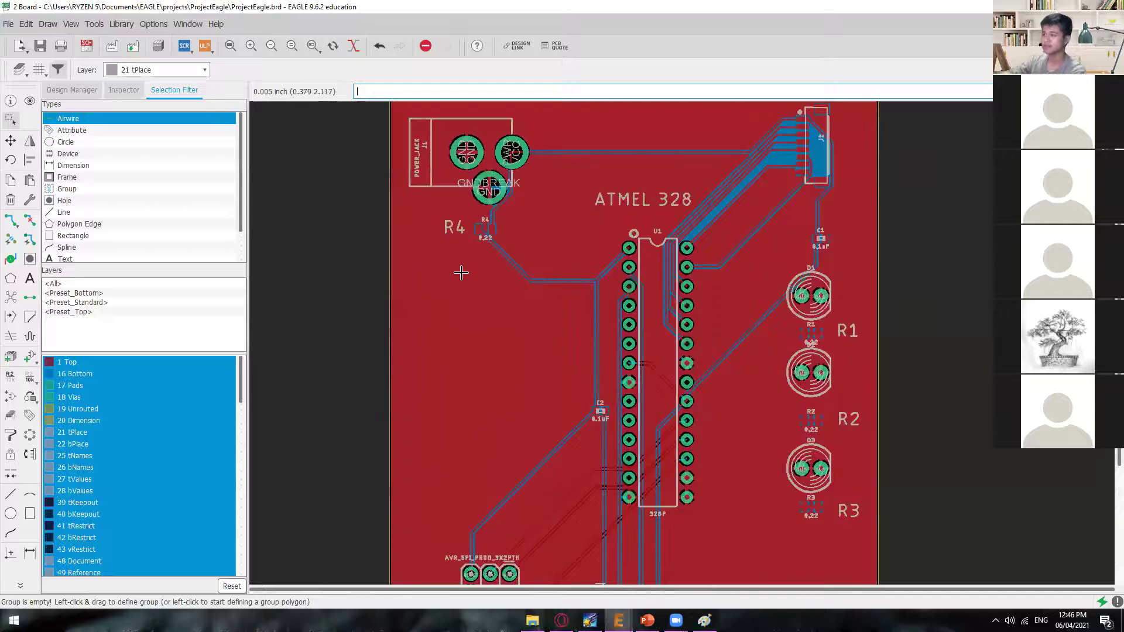
{"action": "scroll", "coordinate": [805, 439], "scroll_direction": "down", "scroll_amount": 1}
{"action": "scroll", "coordinate": [715, 430], "scroll_direction": "down", "scroll_amount": 2}
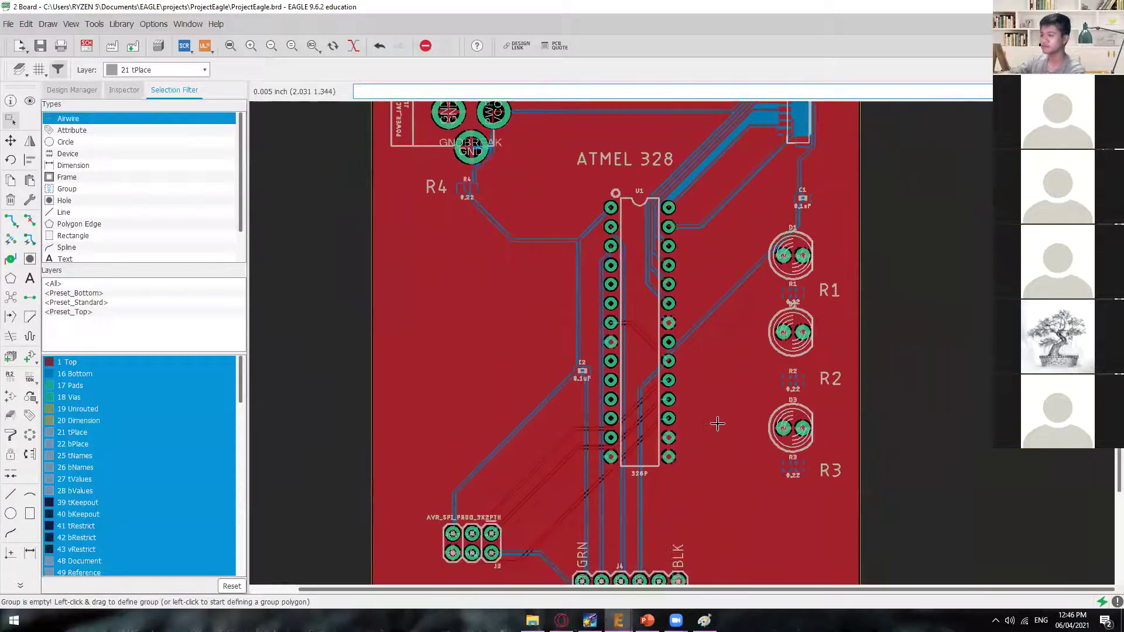
{"action": "scroll", "coordinate": [789, 386], "scroll_direction": "up", "scroll_amount": 4}
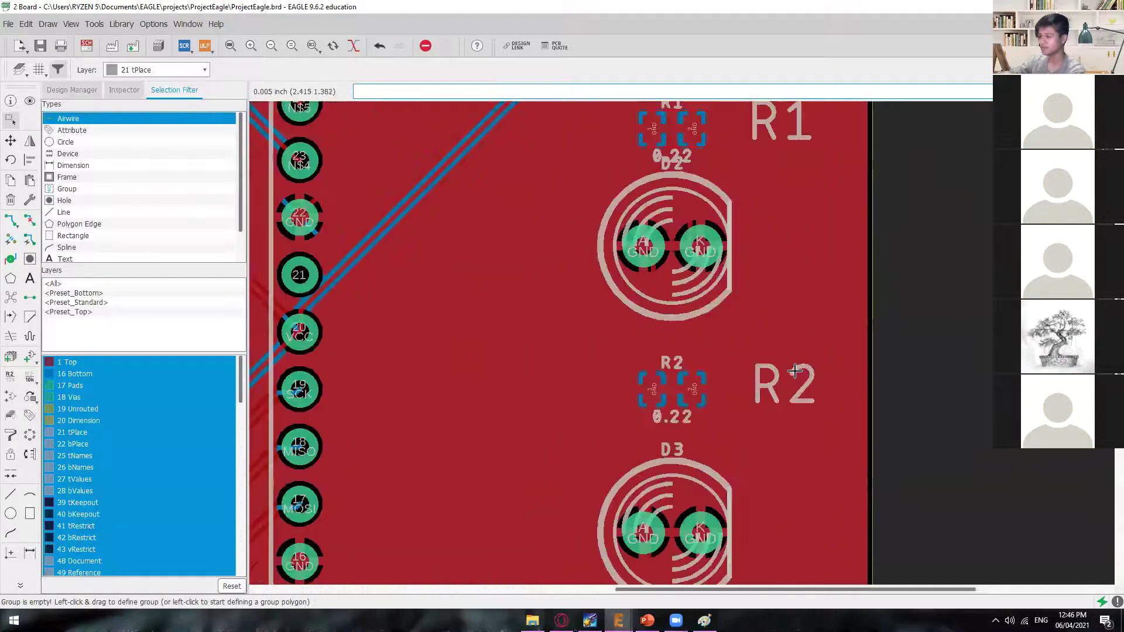
{"action": "scroll", "coordinate": [773, 378], "scroll_direction": "down", "scroll_amount": 5}
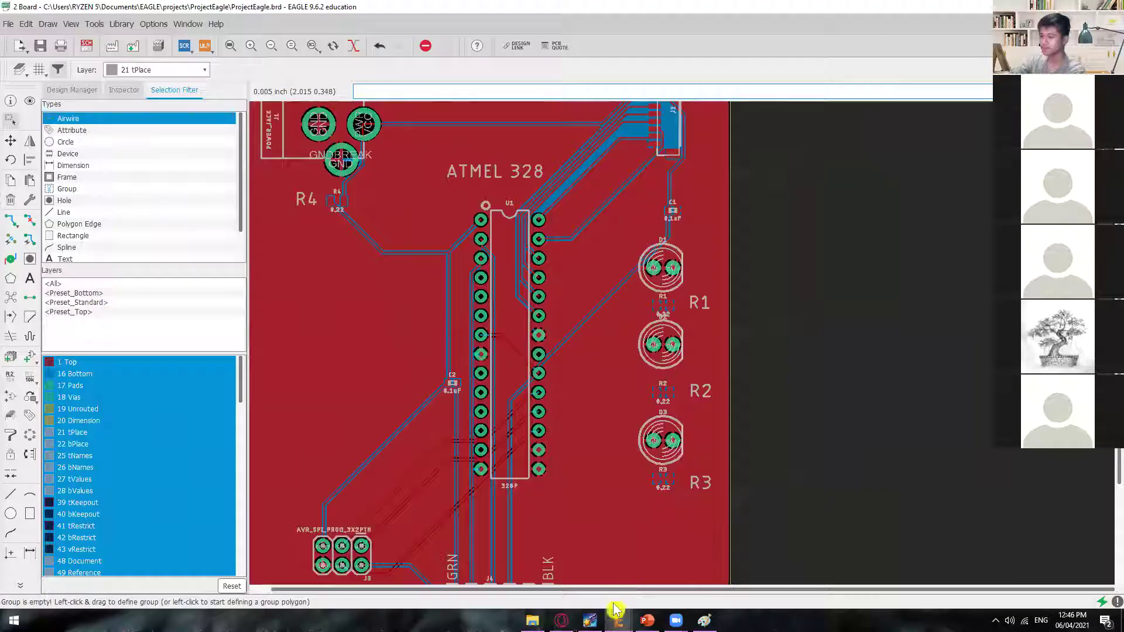
{"action": "left_click", "coordinate": [647, 620]}
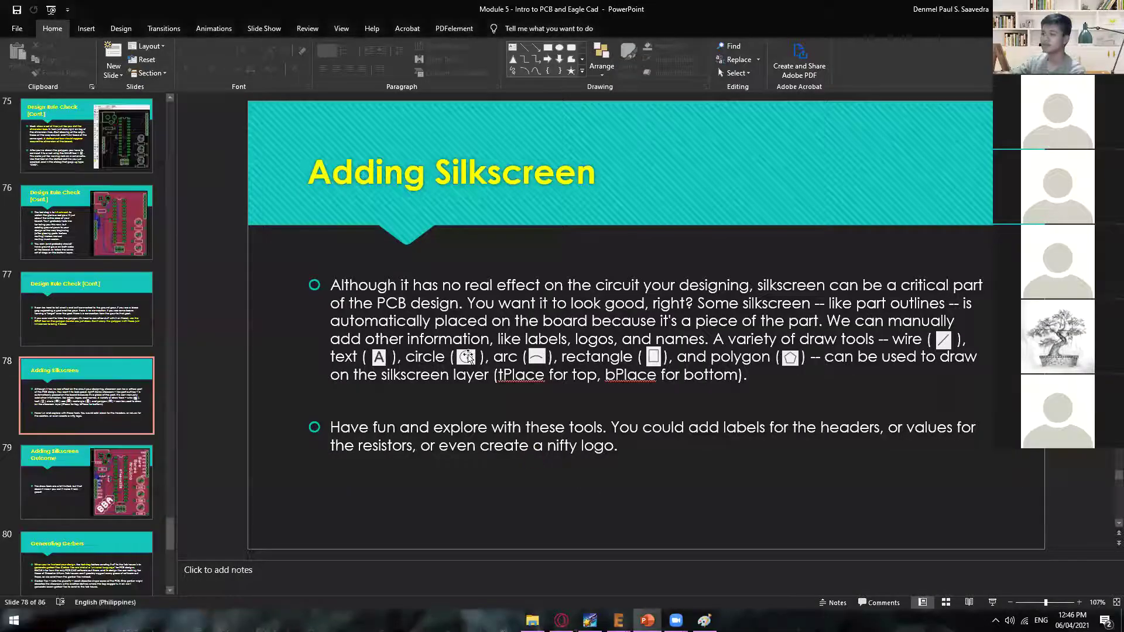
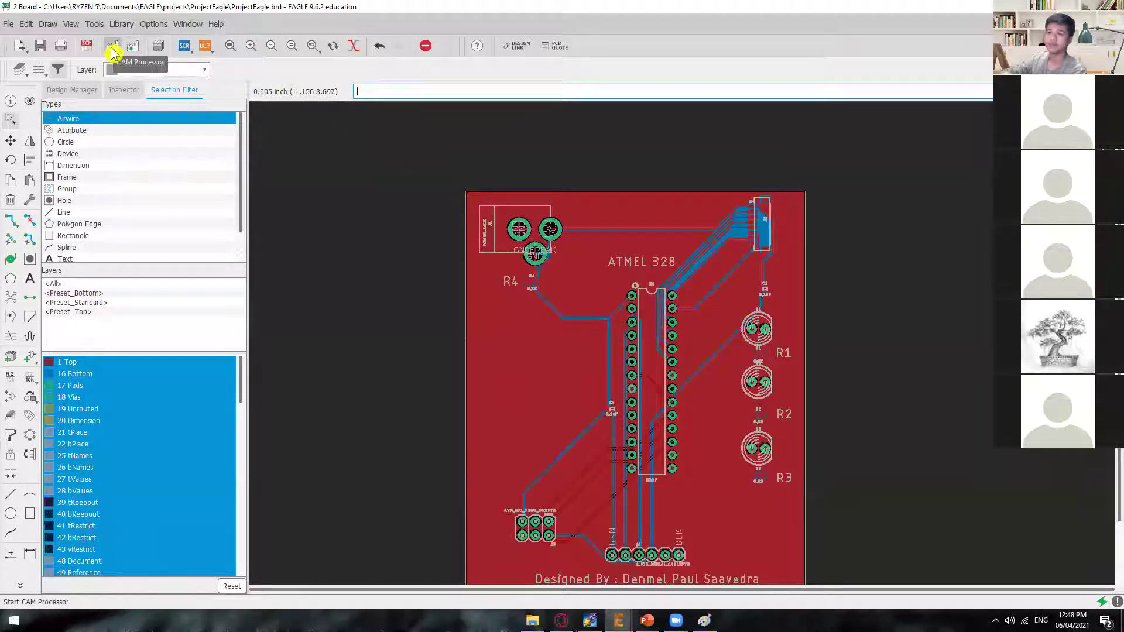
- Start the CAM Processor for the board, save the changed design, and bring up the options for loading a CAM job
{"action": "left_click", "coordinate": [113, 53]}
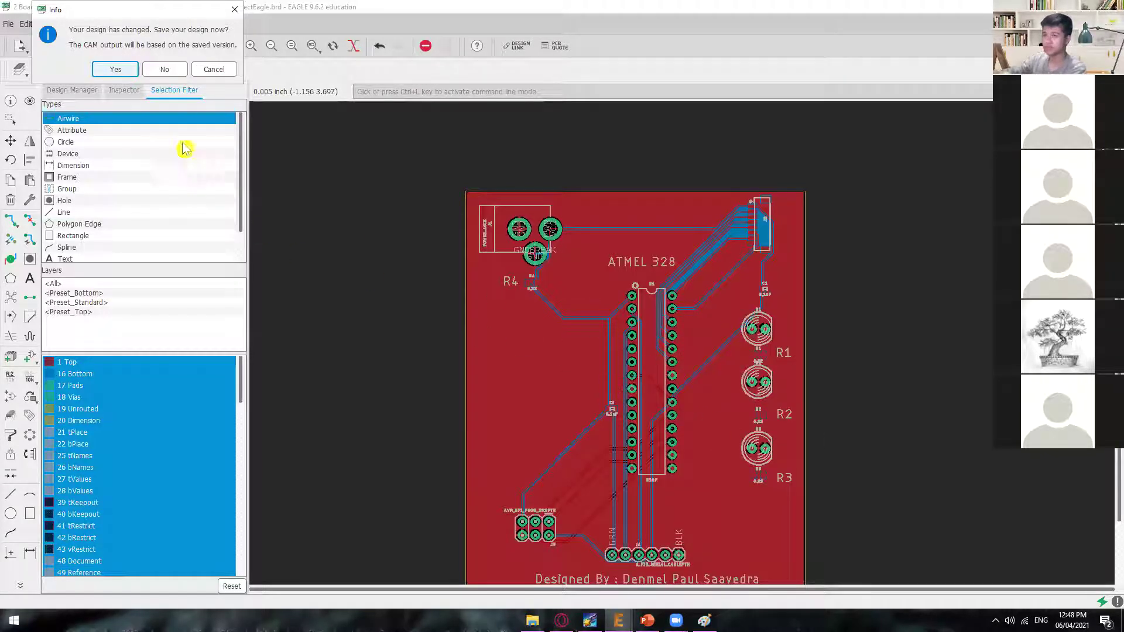
{"action": "left_click", "coordinate": [115, 69]}
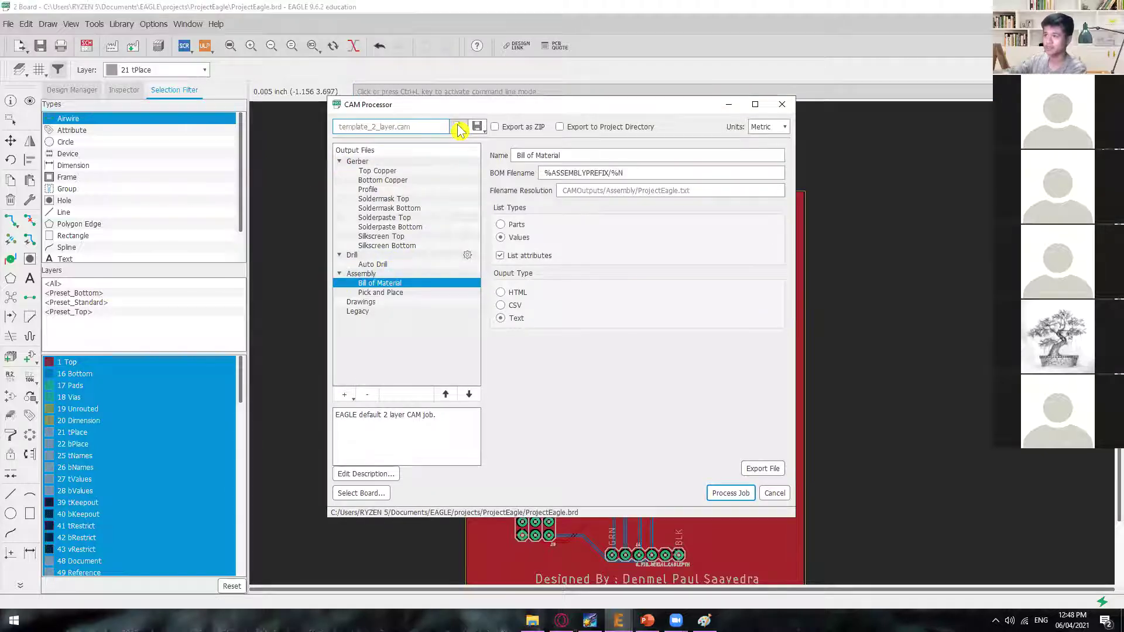
{"action": "left_click", "coordinate": [459, 128]}
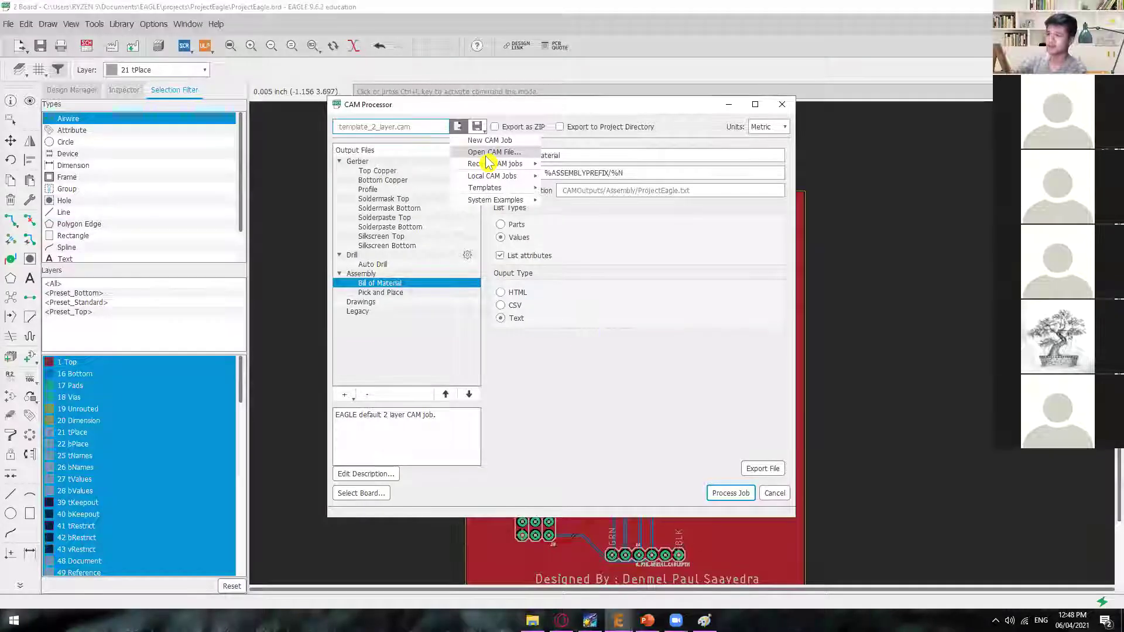
- Switch to the CAM Processor slide in PowerPoint and download SparkFun's CAM file from its link
{"action": "key", "text": "alt+Tab"}
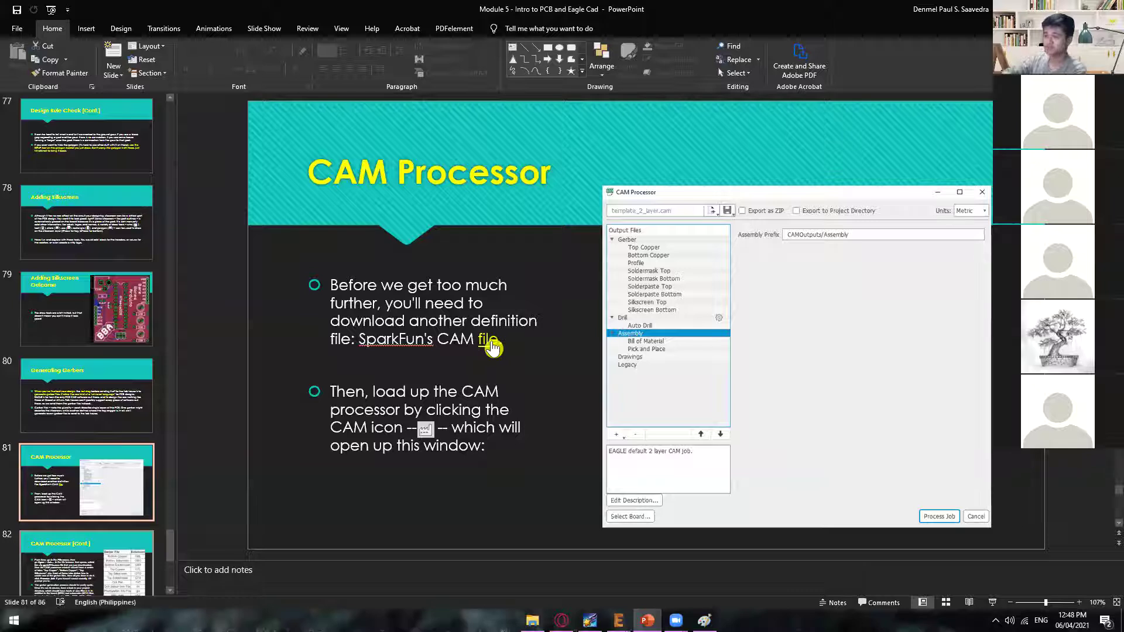
{"action": "left_click_drag", "start_coordinate": [477, 343], "coordinate": [379, 335]}
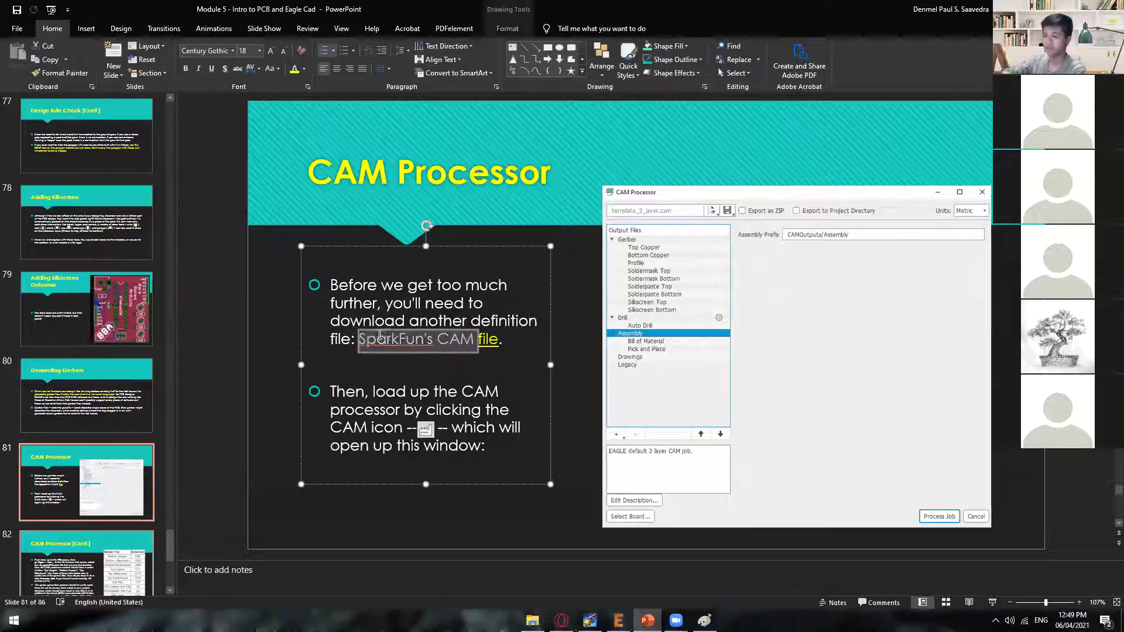
{"action": "left_click", "coordinate": [492, 356]}
{"action": "left_click", "coordinate": [494, 347], "text": "ctrl"}
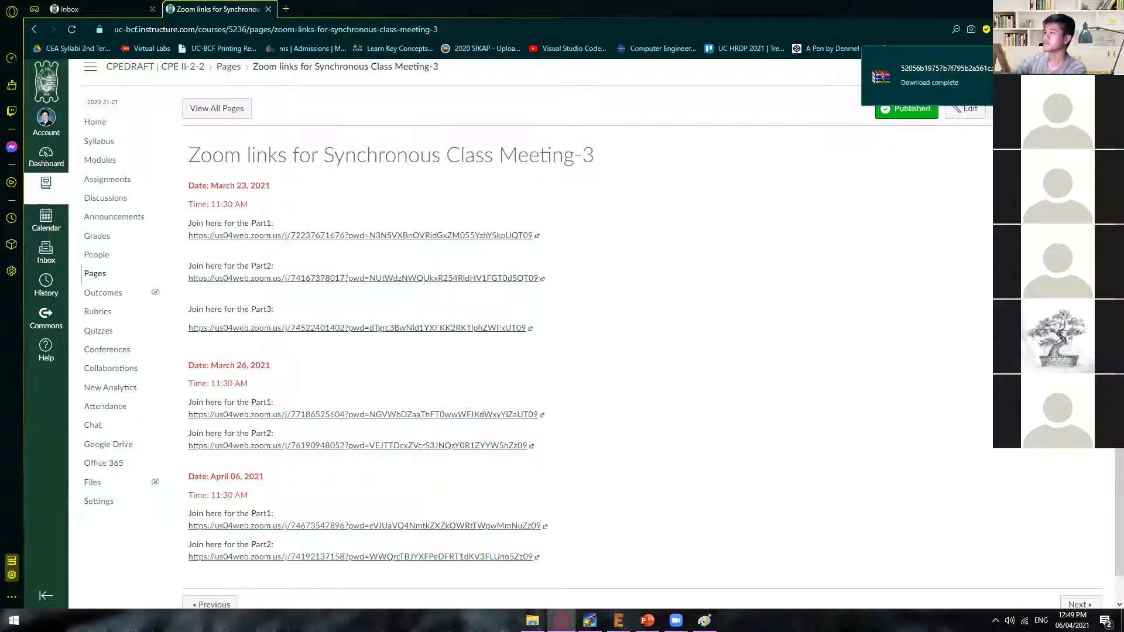
- Copy the downloaded archive 52056b19757b7f795b2a561c into the EAGLE 9.6.2 folder on drive C and extract it to its own folder
{"action": "left_click", "coordinate": [921, 82]}
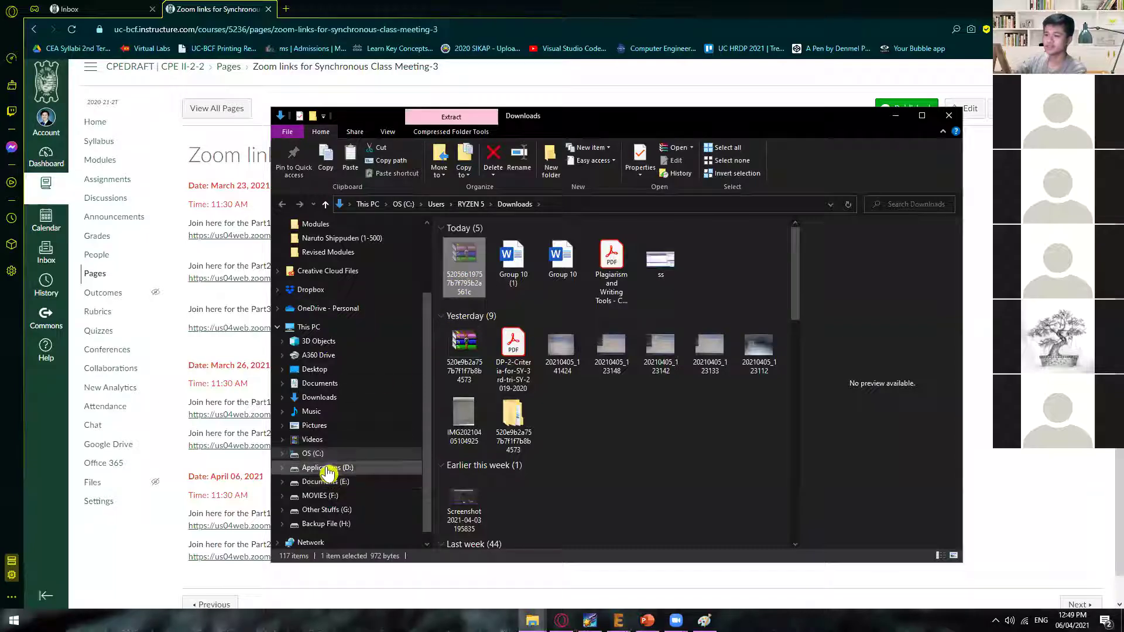
{"action": "scroll", "coordinate": [490, 498], "scroll_direction": "down", "scroll_amount": 2}
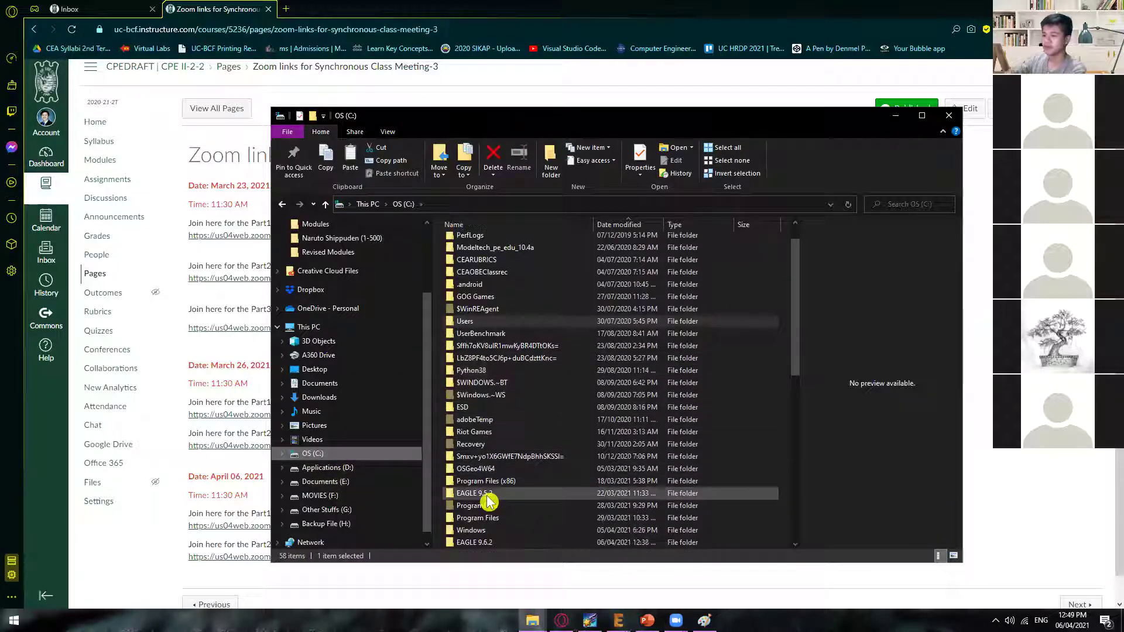
{"action": "left_click", "coordinate": [497, 468]}
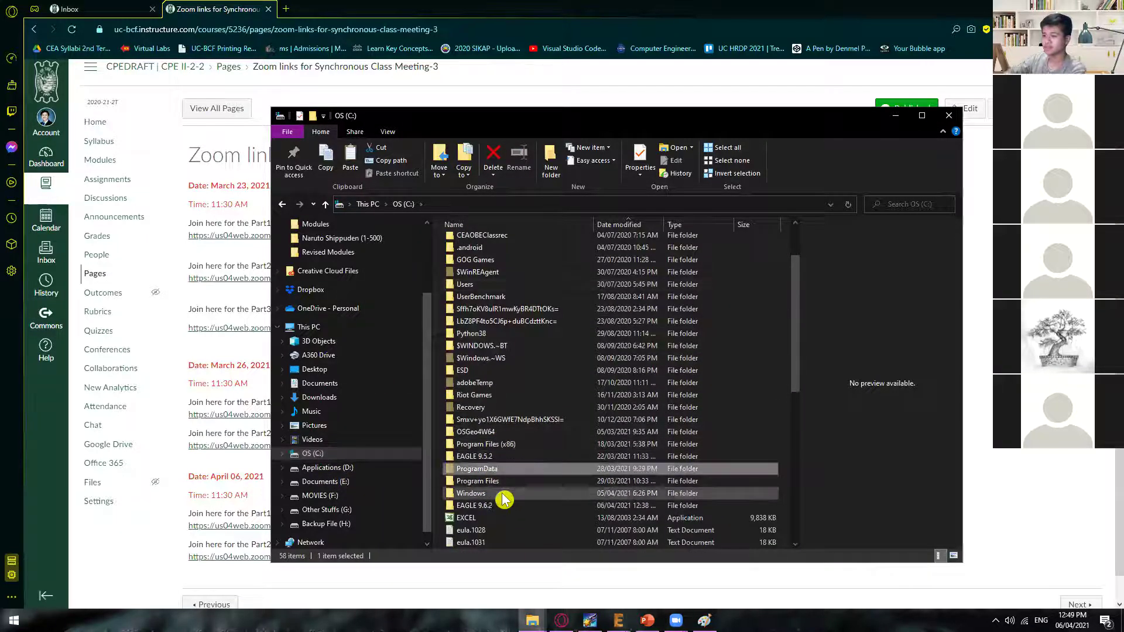
{"action": "scroll", "coordinate": [514, 409], "scroll_direction": "up", "scroll_amount": 2}
{"action": "left_click", "coordinate": [545, 413]}
{"action": "left_click", "coordinate": [557, 436]}
{"action": "scroll", "coordinate": [556, 439], "scroll_direction": "down", "scroll_amount": 2}
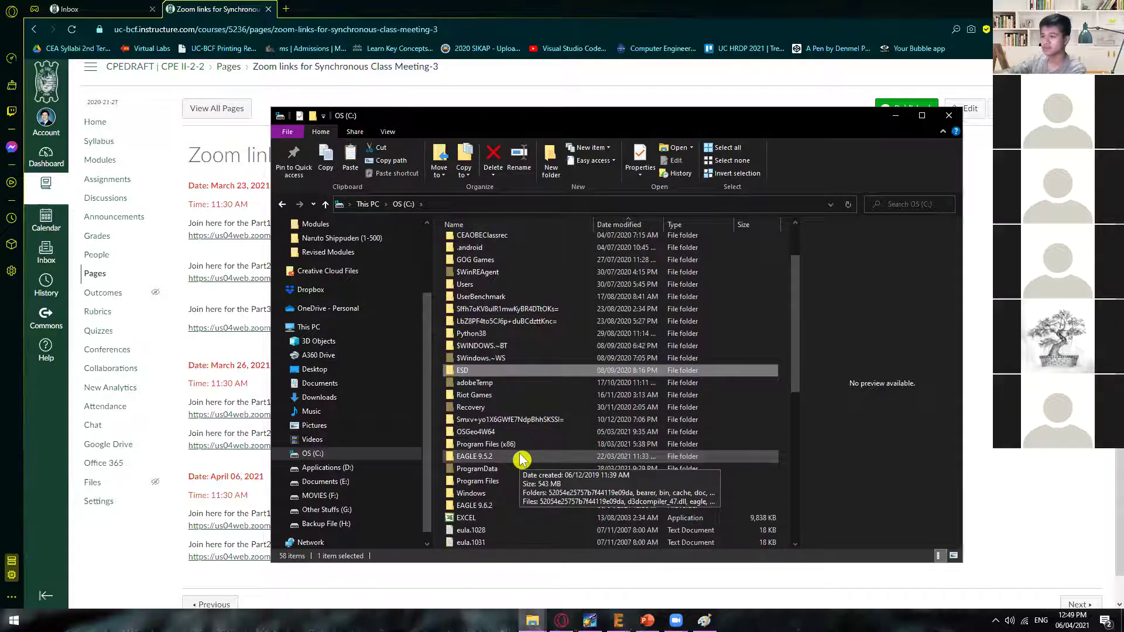
{"action": "double_click", "coordinate": [492, 506]}
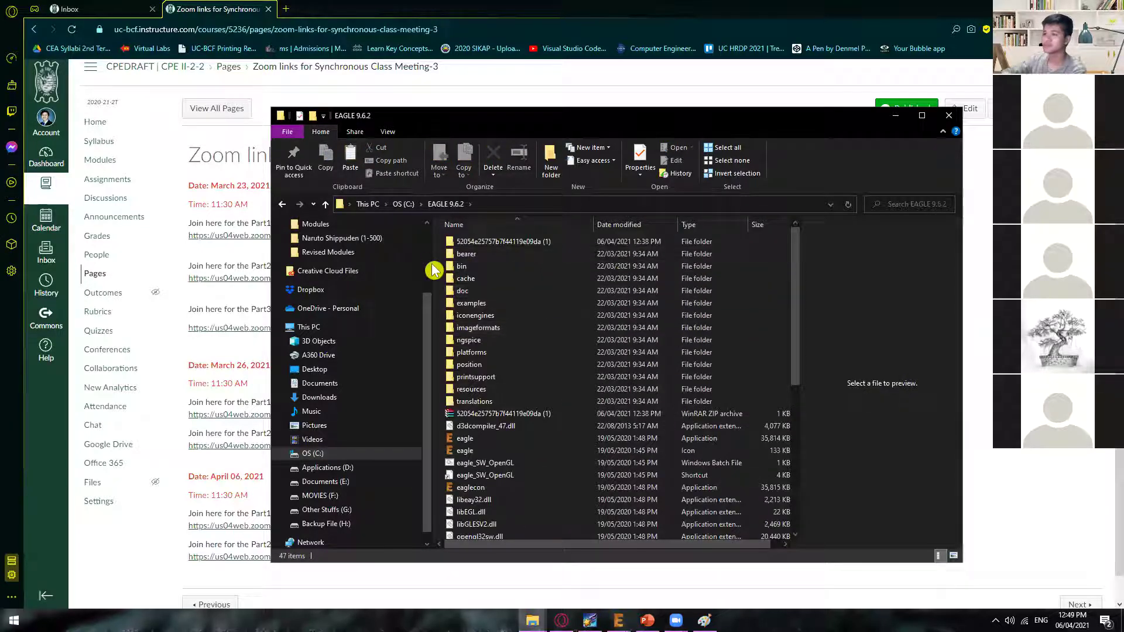
{"action": "key", "text": "ctrl+v"}
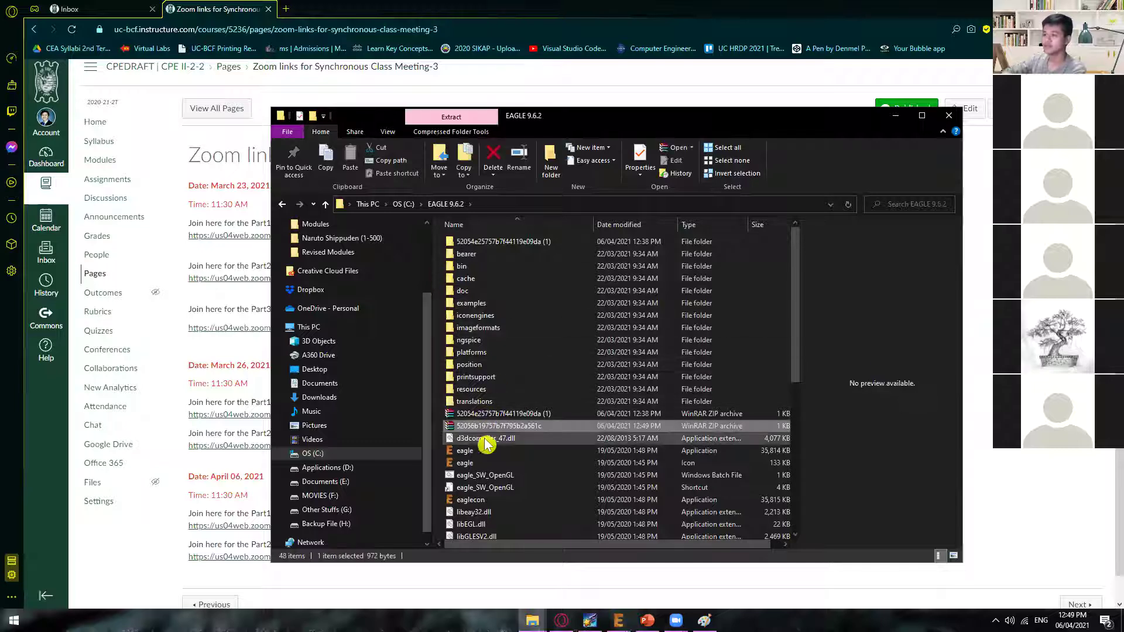
{"action": "right_click", "coordinate": [478, 430]}
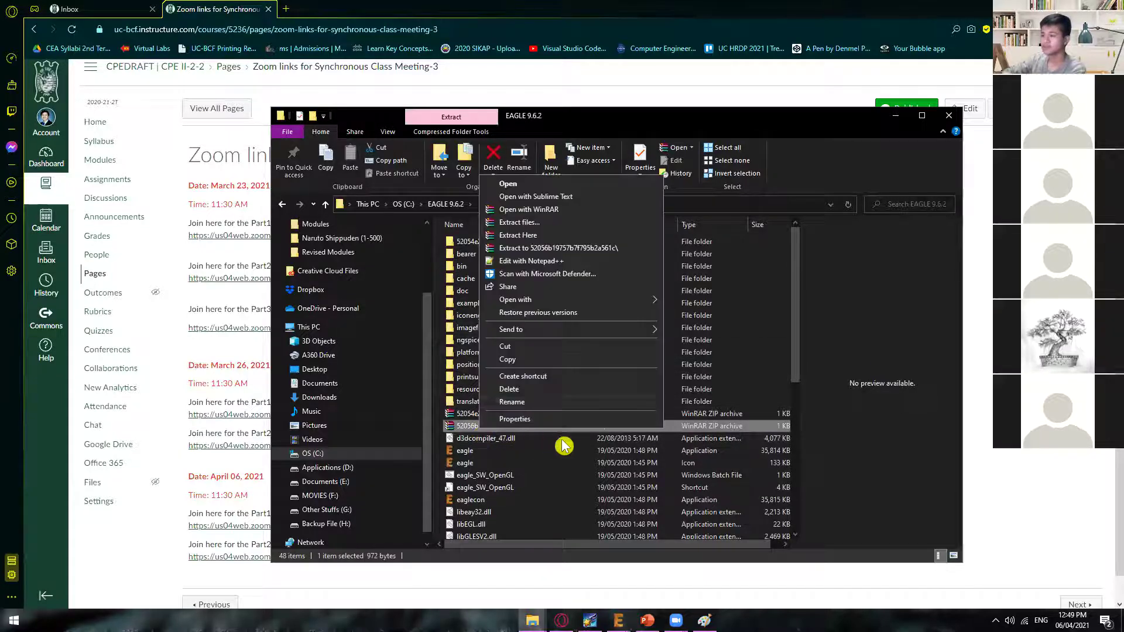
{"action": "left_click", "coordinate": [541, 254]}
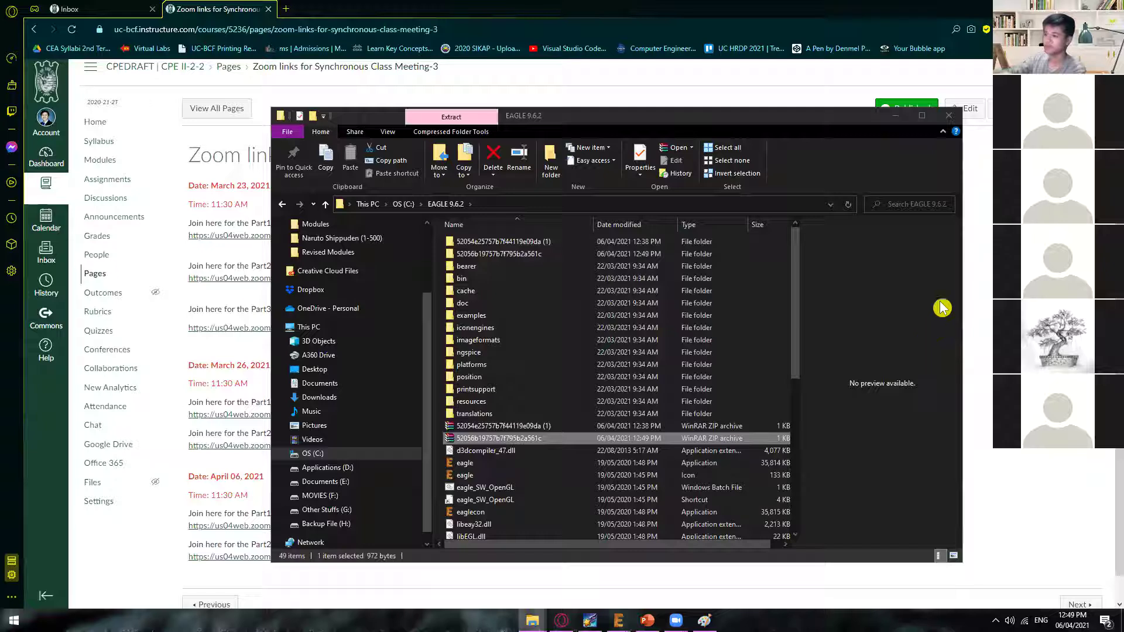
- Switch back to EAGLE and load sfe-gerb274x into the CAM Processor from the cam folder of the extracted archive in EAGLE 9.6.2
{"action": "mouse_move", "coordinate": [647, 620]}
{"action": "left_click", "coordinate": [620, 581]}
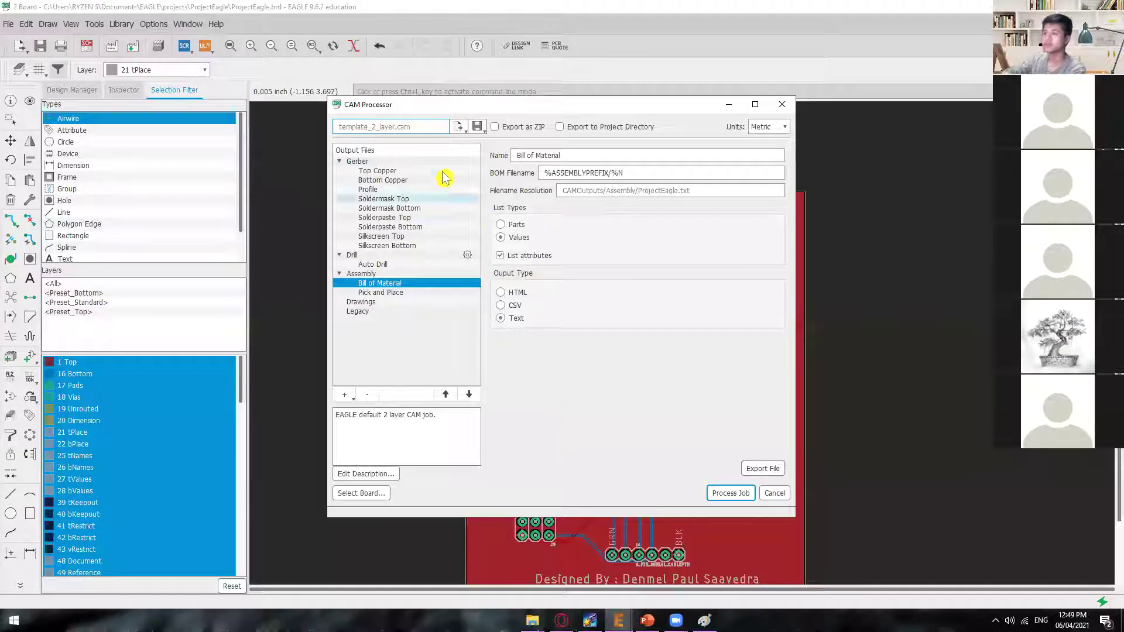
{"action": "left_click", "coordinate": [458, 127]}
{"action": "left_click", "coordinate": [486, 152]}
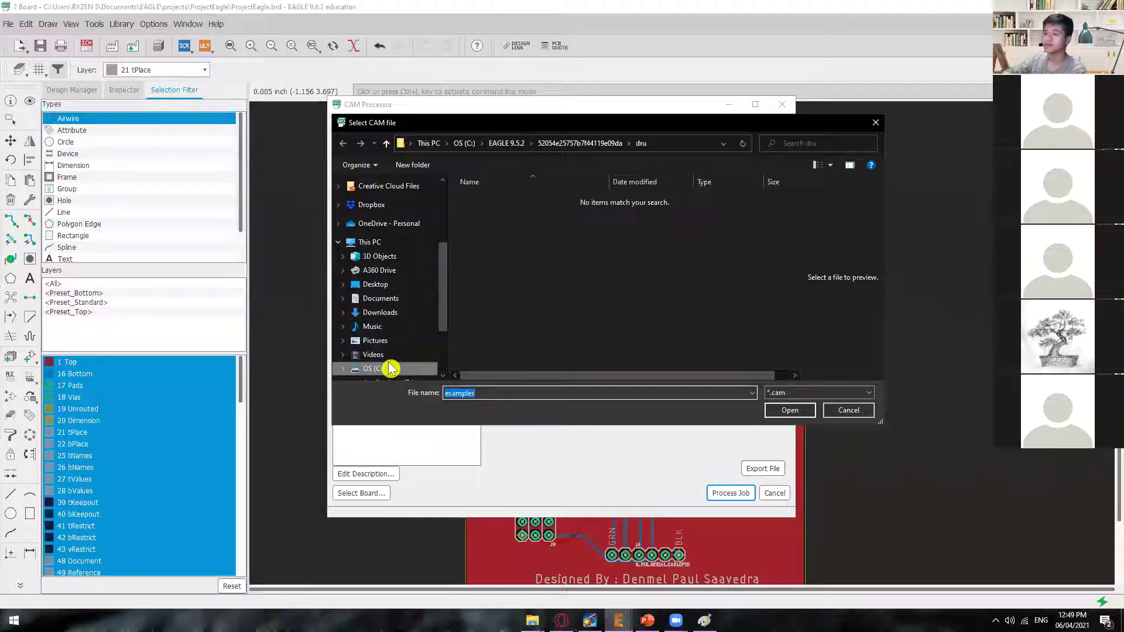
{"action": "scroll", "coordinate": [552, 317], "scroll_direction": "down", "scroll_amount": 4}
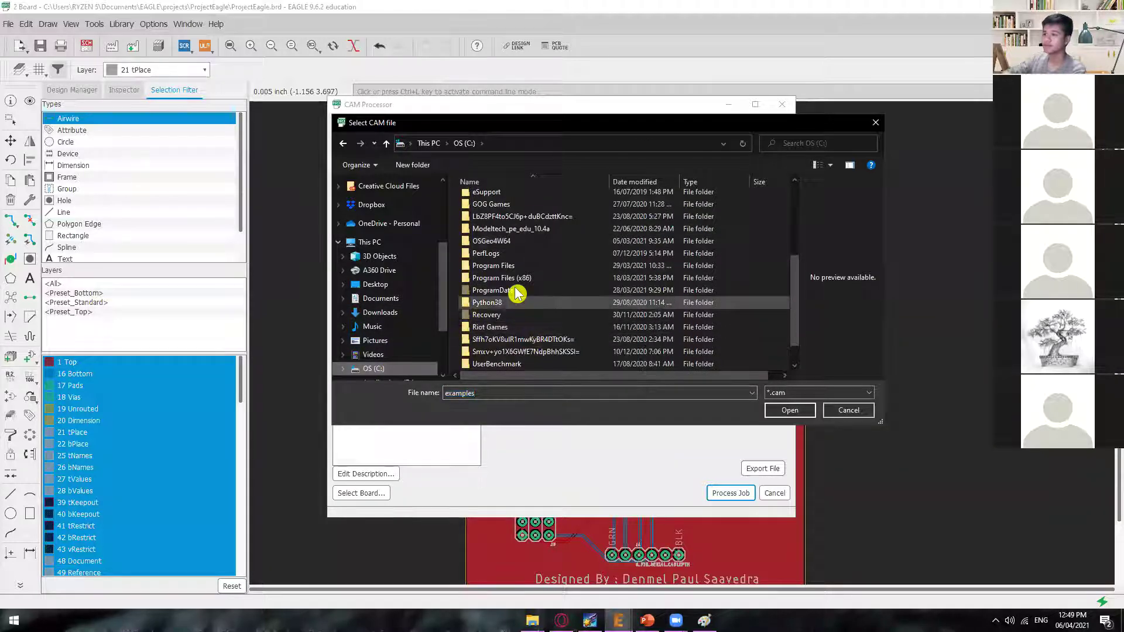
{"action": "scroll", "coordinate": [517, 289], "scroll_direction": "down", "scroll_amount": 1}
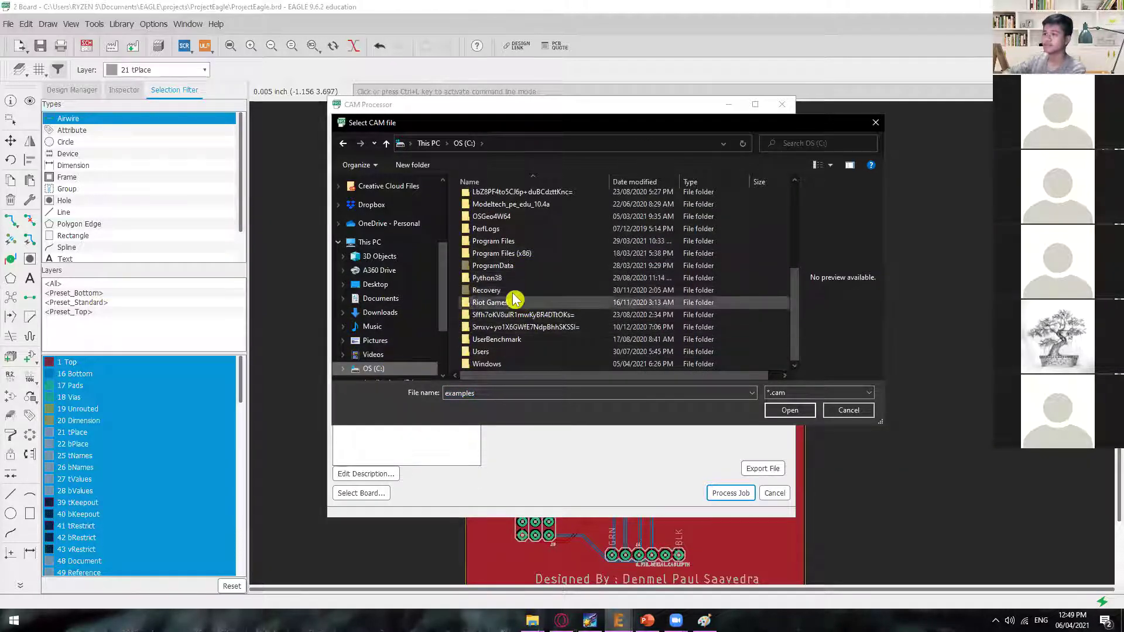
{"action": "scroll", "coordinate": [514, 284], "scroll_direction": "up", "scroll_amount": 5}
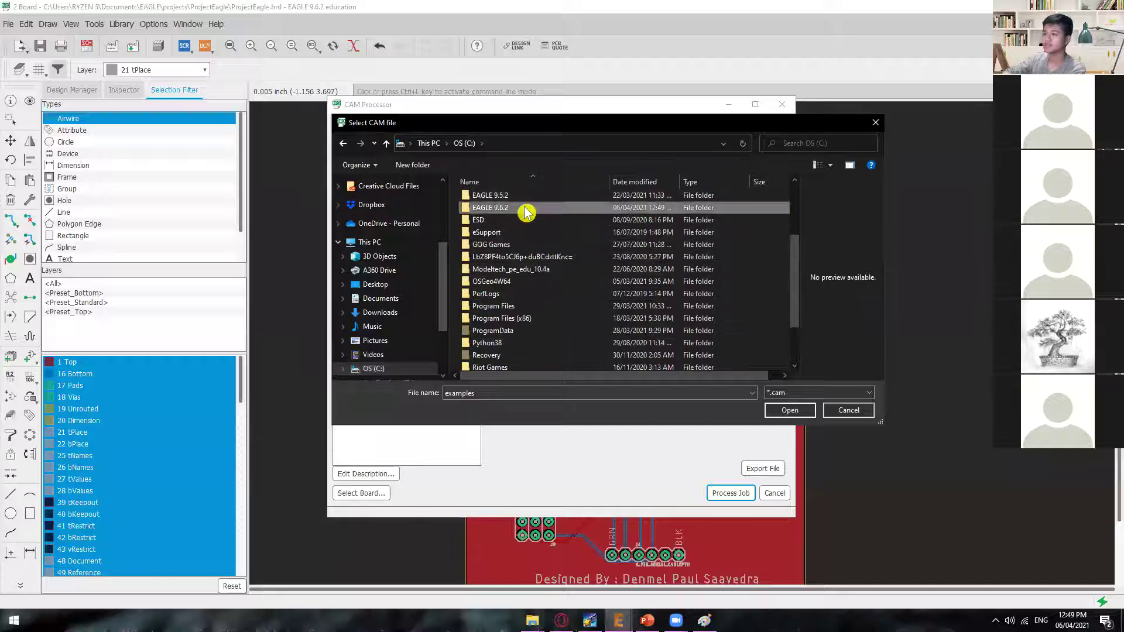
{"action": "double_click", "coordinate": [525, 222]}
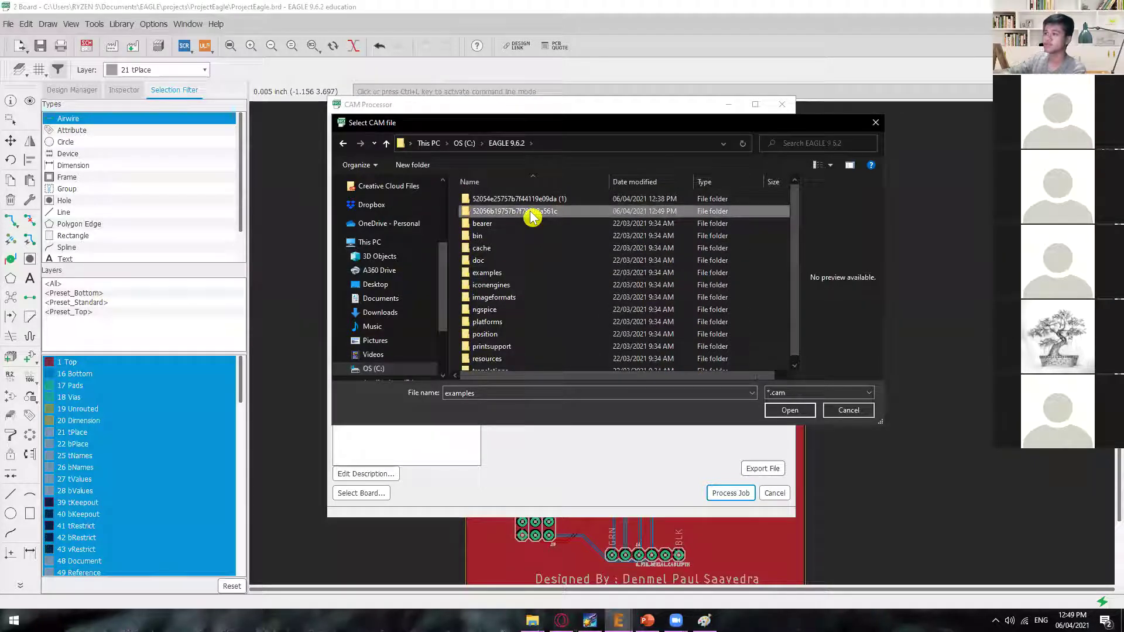
{"action": "double_click", "coordinate": [509, 211]}
{"action": "double_click", "coordinate": [502, 200]}
{"action": "left_click", "coordinate": [509, 200]}
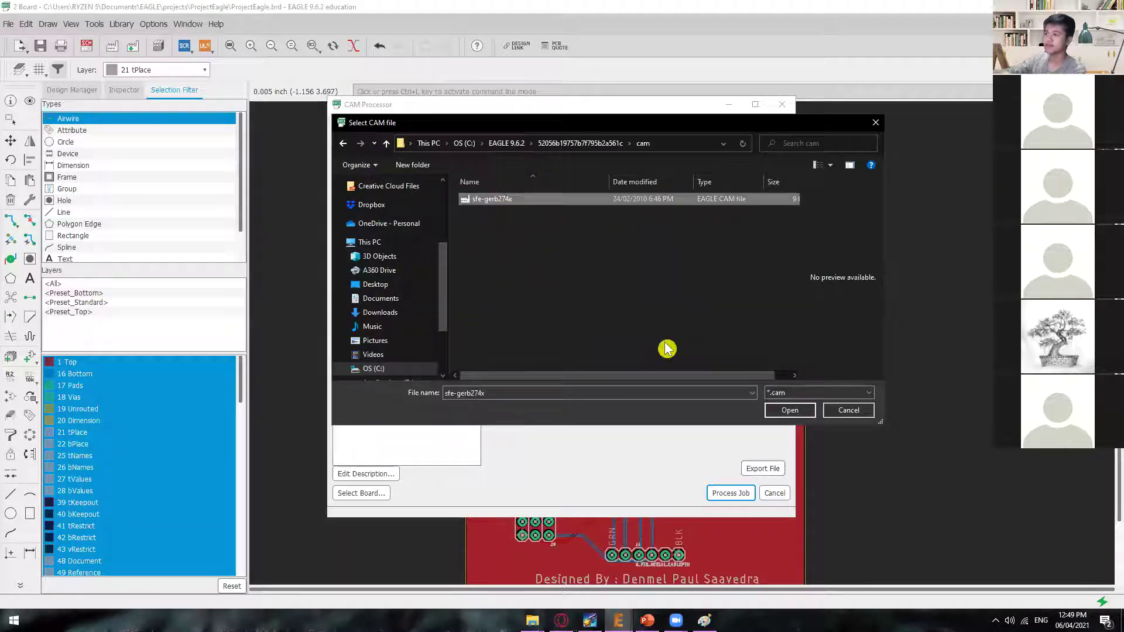
{"action": "left_click", "coordinate": [784, 410]}
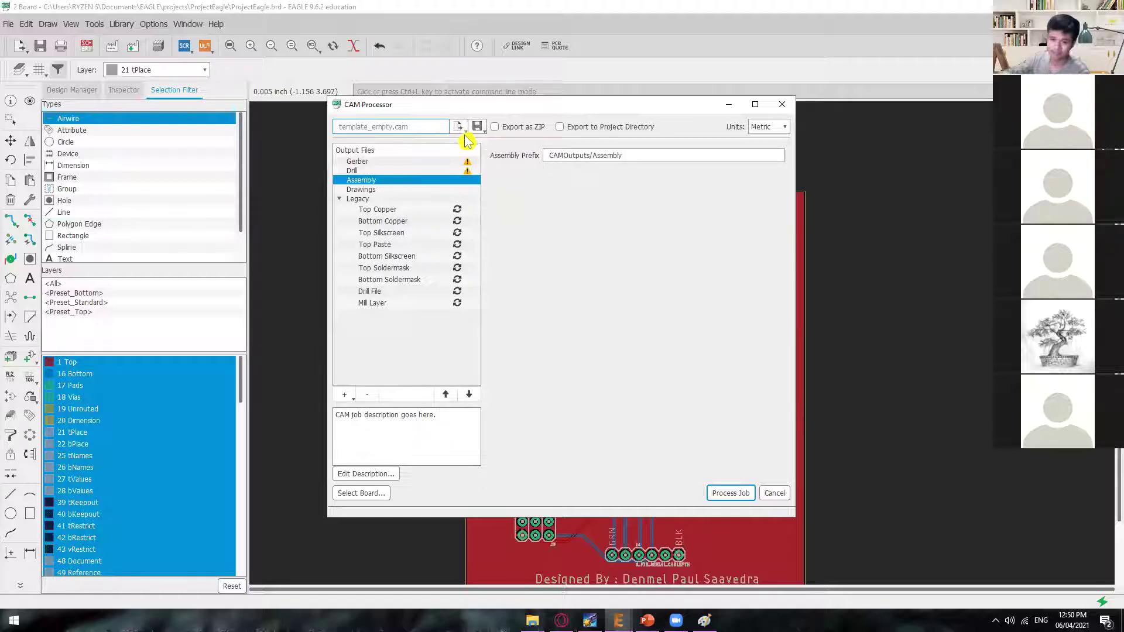
- Process the loaded CAM job and go to the Desktop as the location for its output
{"action": "left_click", "coordinate": [740, 494]}
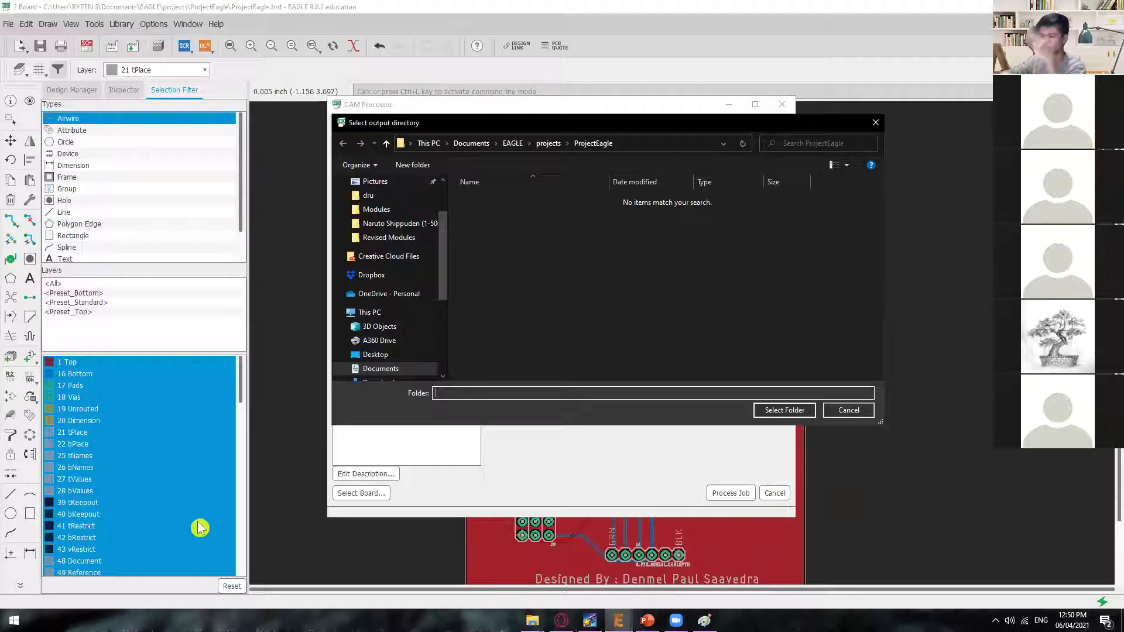
{"action": "left_click_drag", "start_coordinate": [447, 264], "coordinate": [427, 220]}
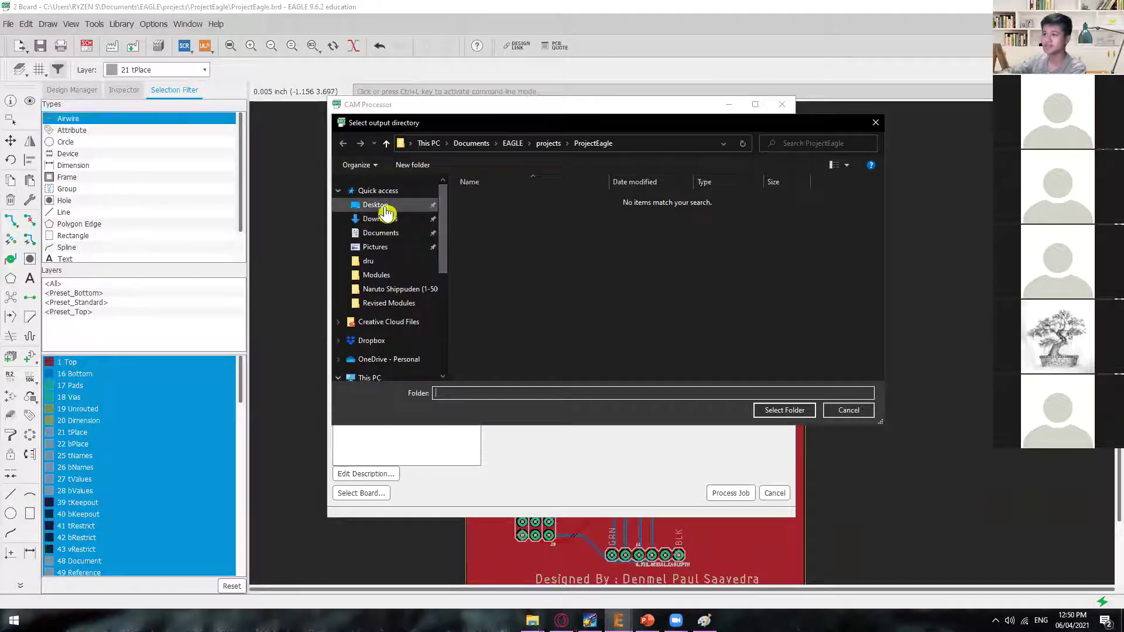
{"action": "left_click", "coordinate": [375, 205]}
{"action": "left_click", "coordinate": [495, 391]}
{"action": "double_click", "coordinate": [496, 391]}
{"action": "type", "text": "gER"}
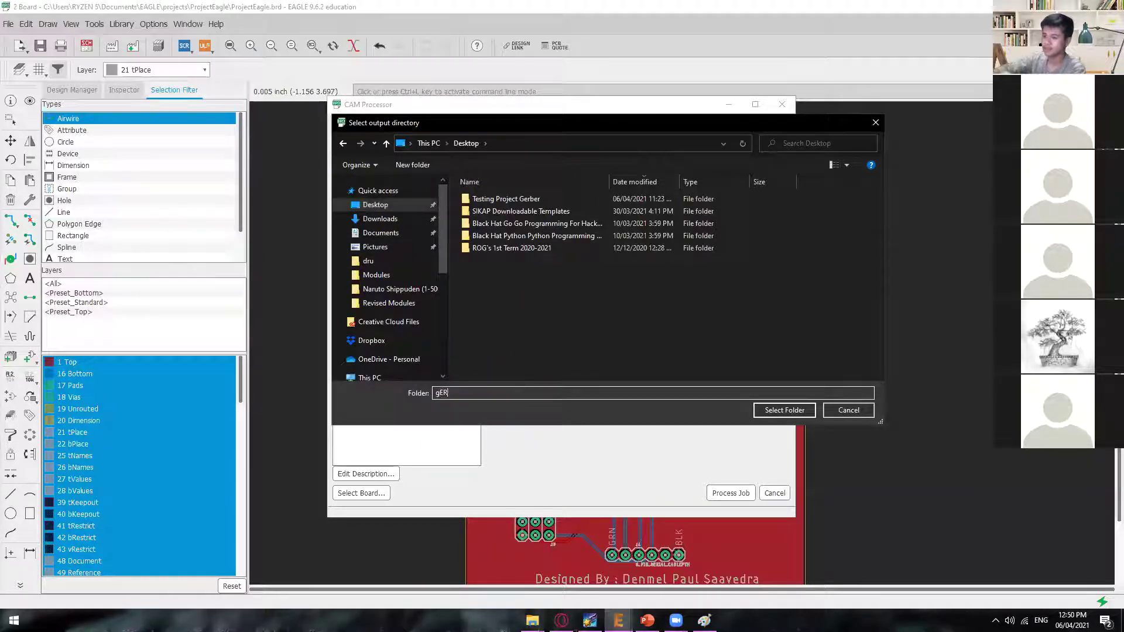
{"action": "key", "text": "BackSpace"}
{"action": "key", "text": "BackSpace"}
{"action": "type", "text": "Generated Gerber"}
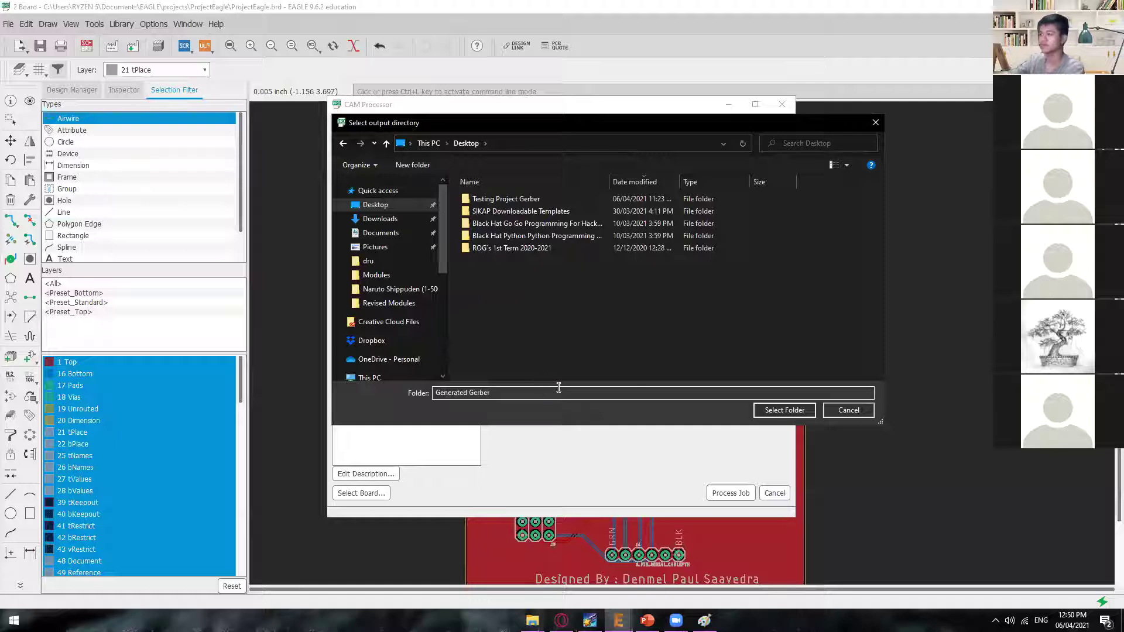
{"action": "left_click_drag", "start_coordinate": [585, 389], "coordinate": [385, 376]}
- Create a folder named Generated Gerber on the Desktop and choose it as the CAM job's output directory
{"action": "left_click", "coordinate": [412, 164]}
{"action": "type", "text": "Generate"}
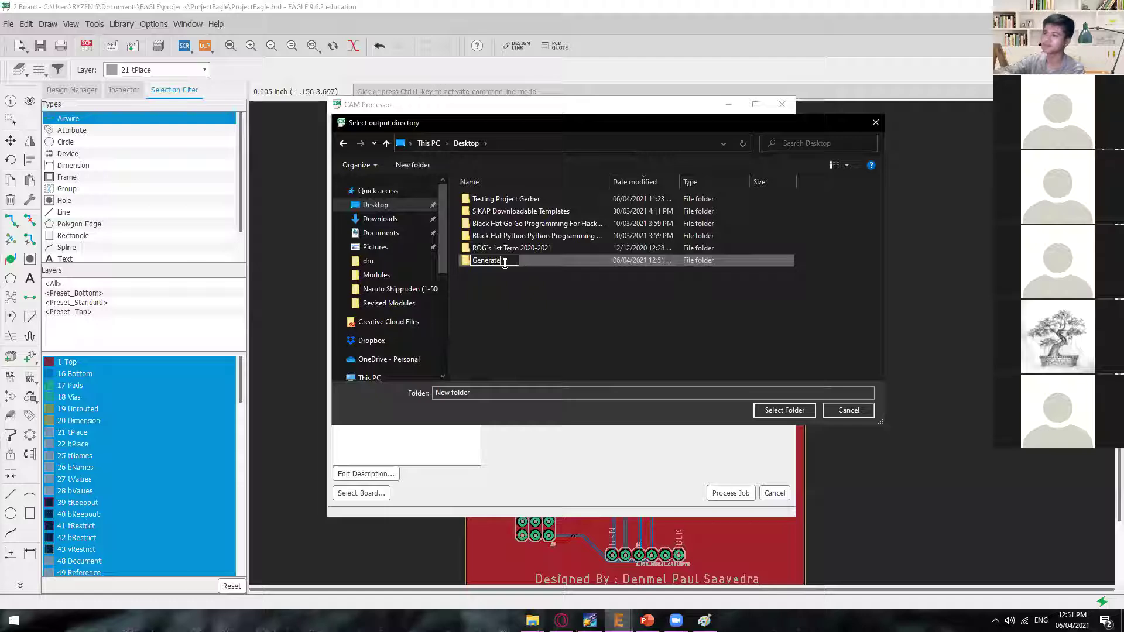
{"action": "type", "text": "d Gerber"}
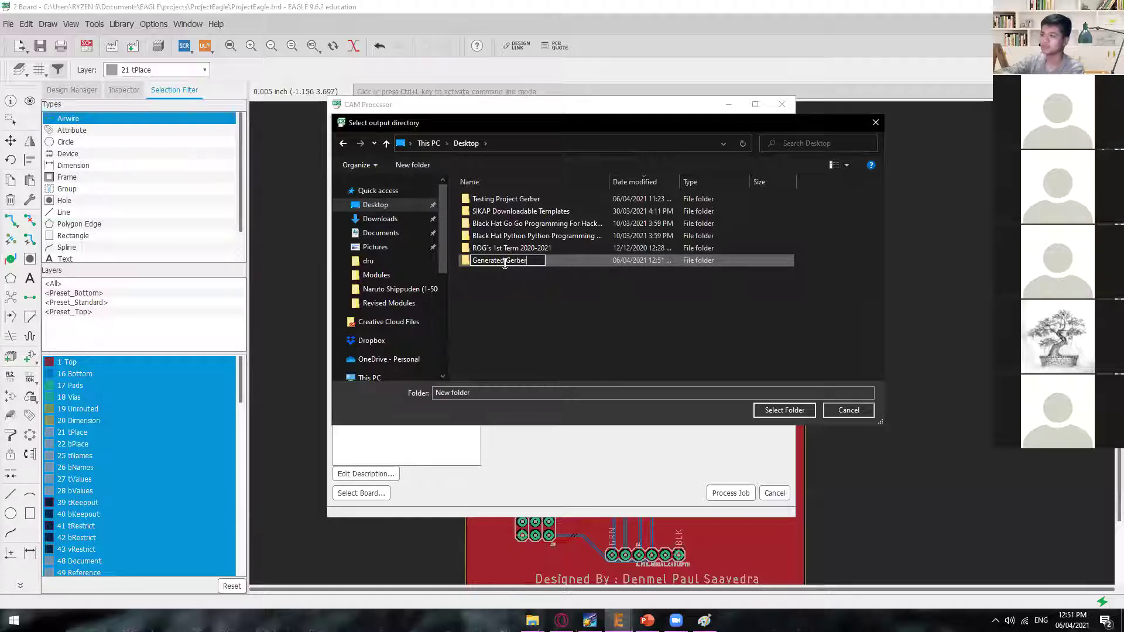
{"action": "key", "text": "Return"}
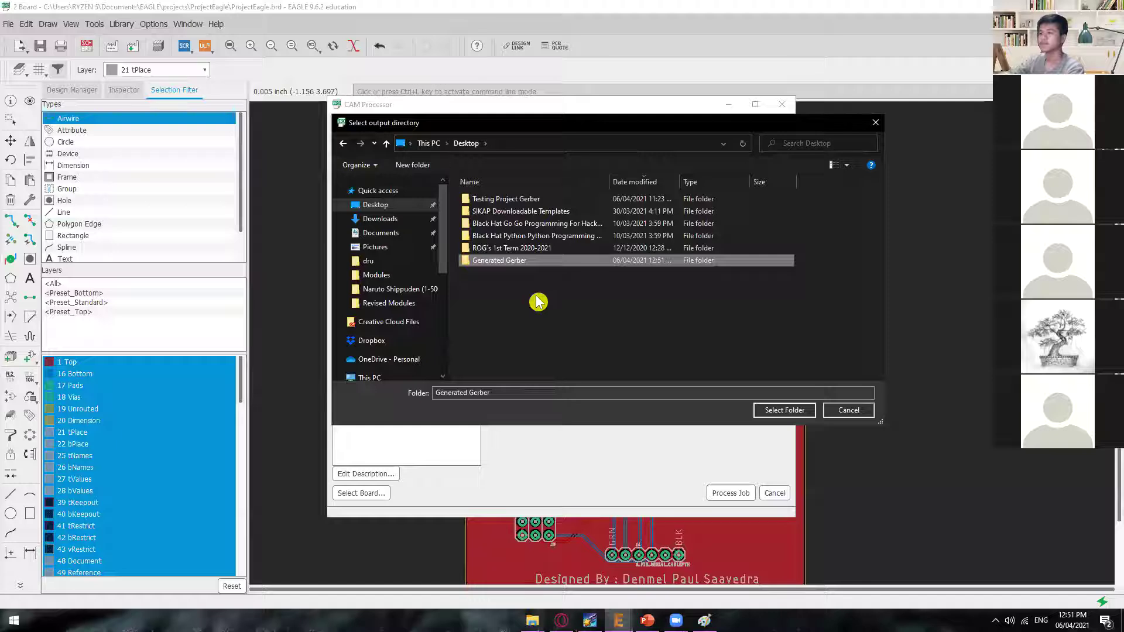
{"action": "double_click", "coordinate": [520, 264]}
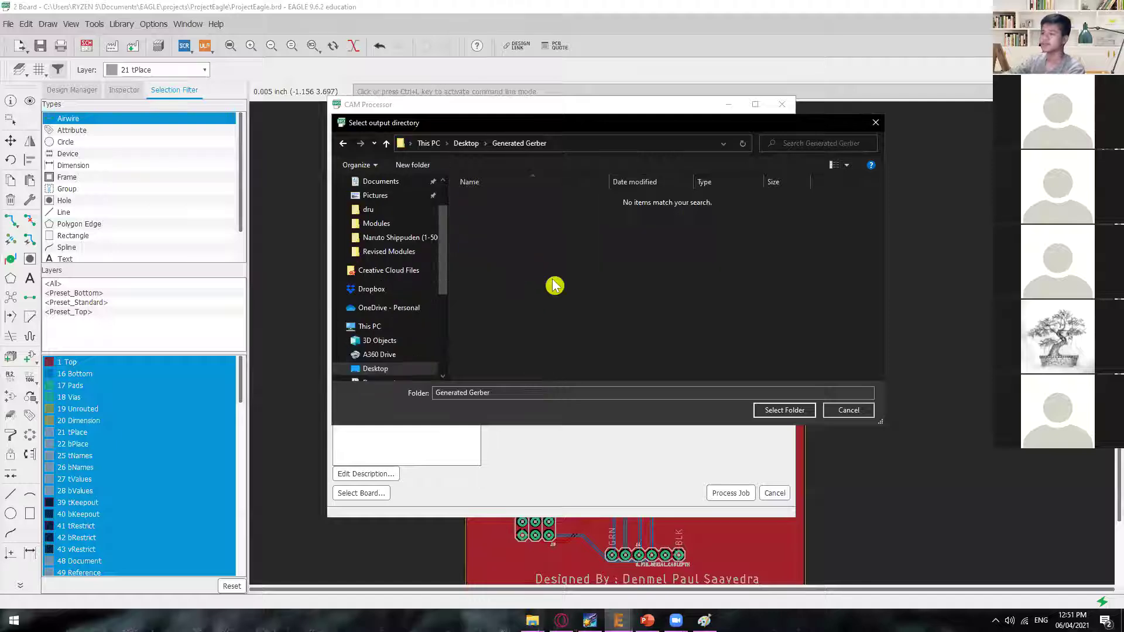
{"action": "left_click", "coordinate": [771, 410]}
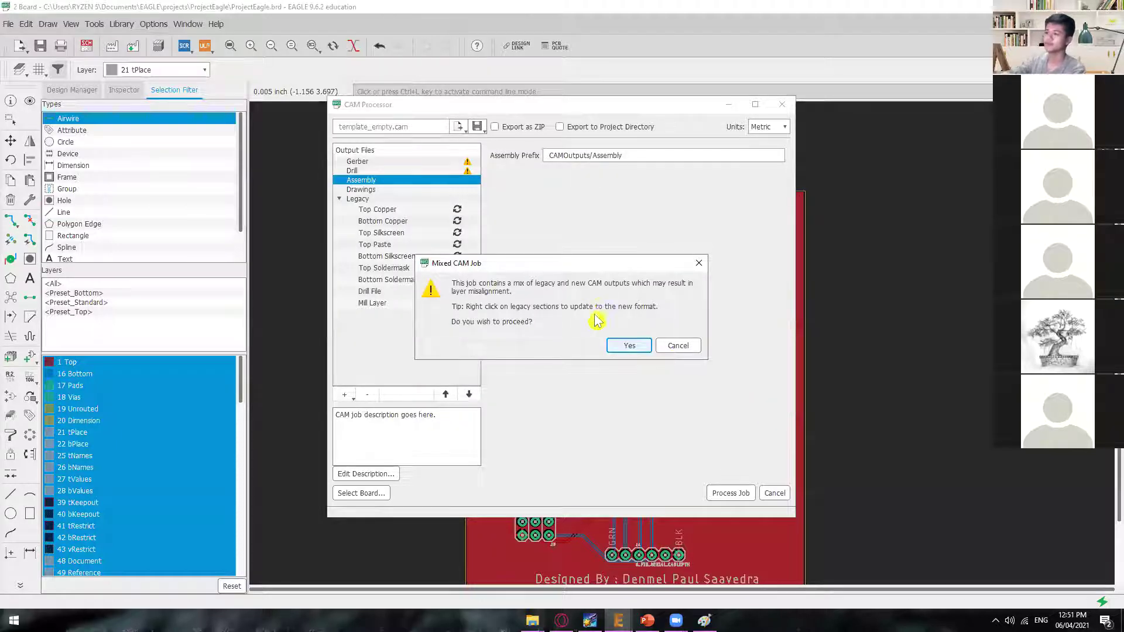
- Proceed with the mixed CAM job and open its output folder to look over the generated files
{"action": "left_click", "coordinate": [629, 347]}
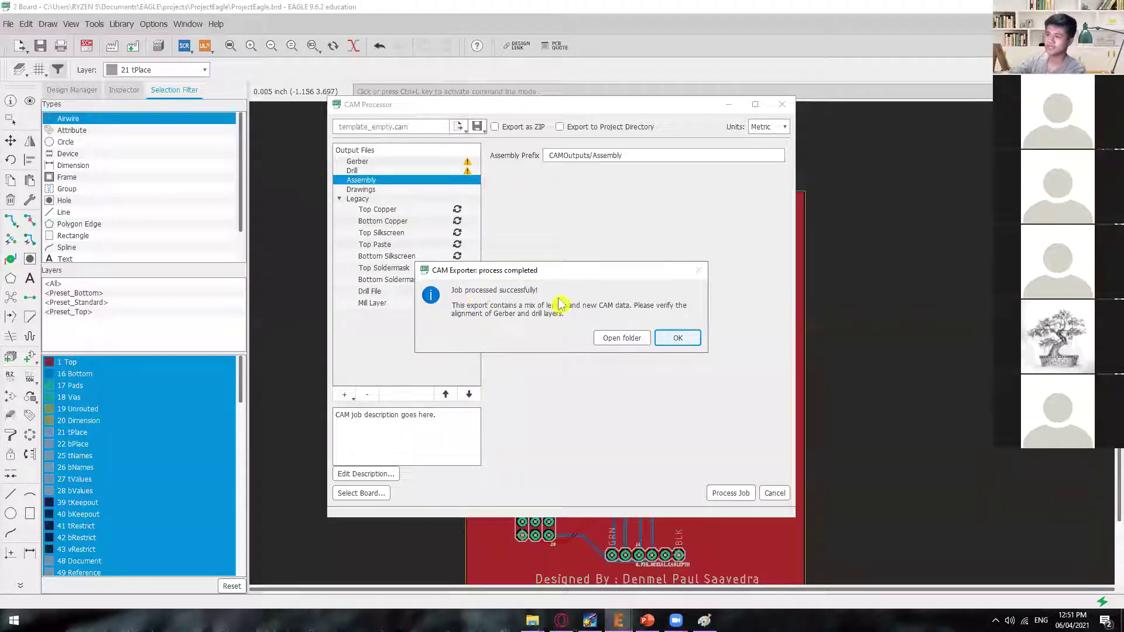
{"action": "left_click", "coordinate": [619, 339]}
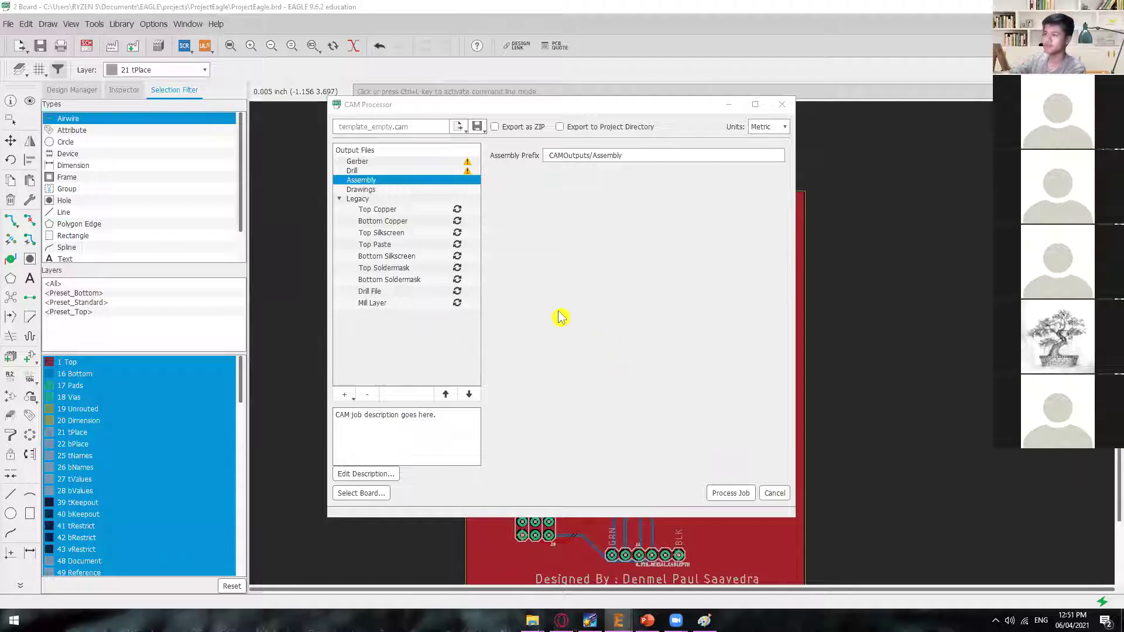
{"action": "left_click_drag", "start_coordinate": [752, 444], "coordinate": [664, 371]}
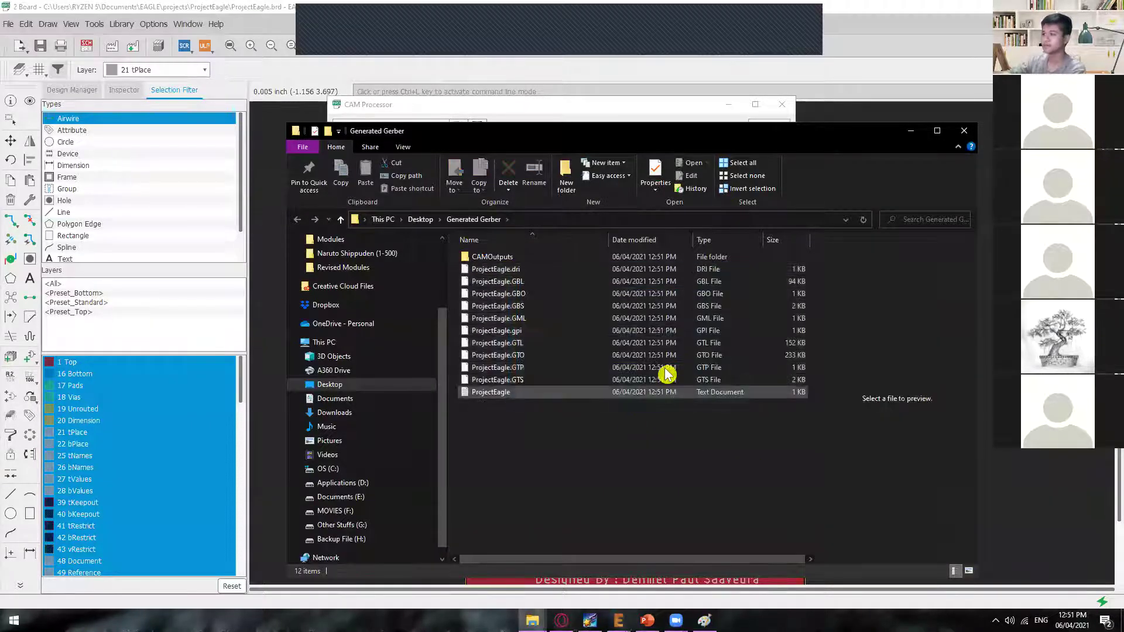
{"action": "left_click", "coordinate": [530, 306]}
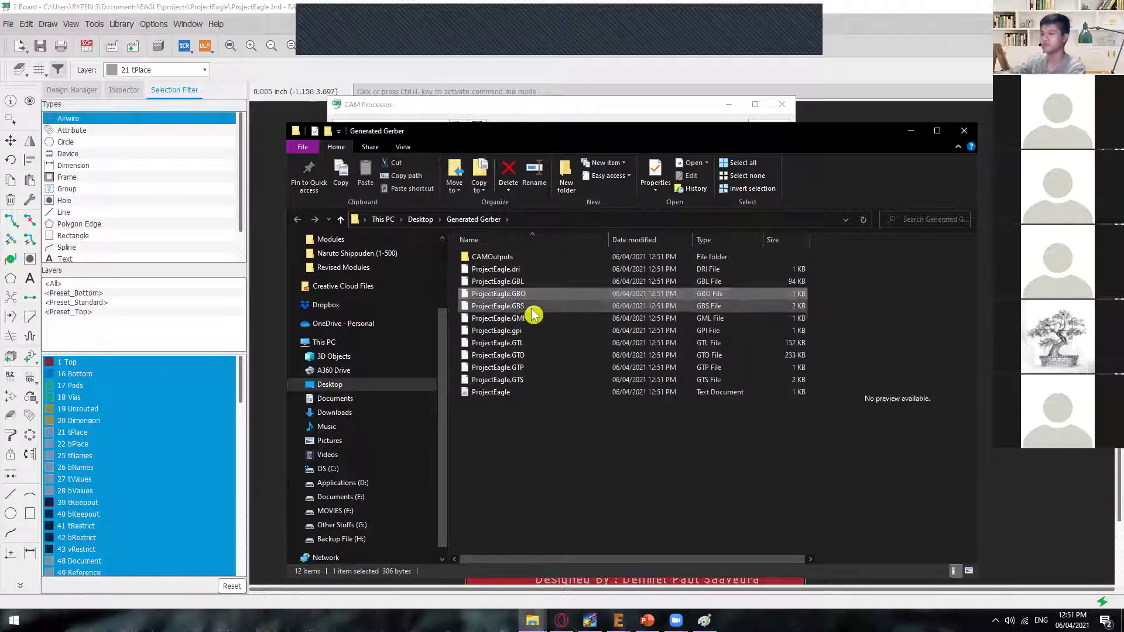
- Switch to the CAM Processor [Cont.] slide in PowerPoint and compare its Gerber extension table with the ProjectEagle files in the Generated Gerber folder
{"action": "left_click", "coordinate": [647, 620]}
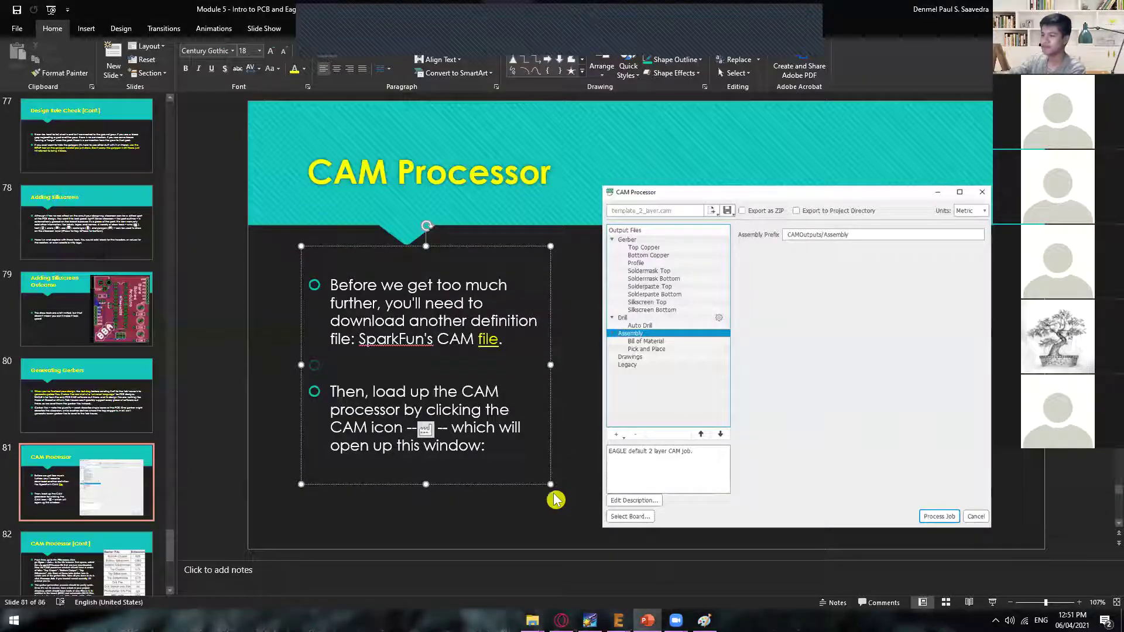
{"action": "scroll", "coordinate": [553, 490], "scroll_direction": "down", "scroll_amount": 1}
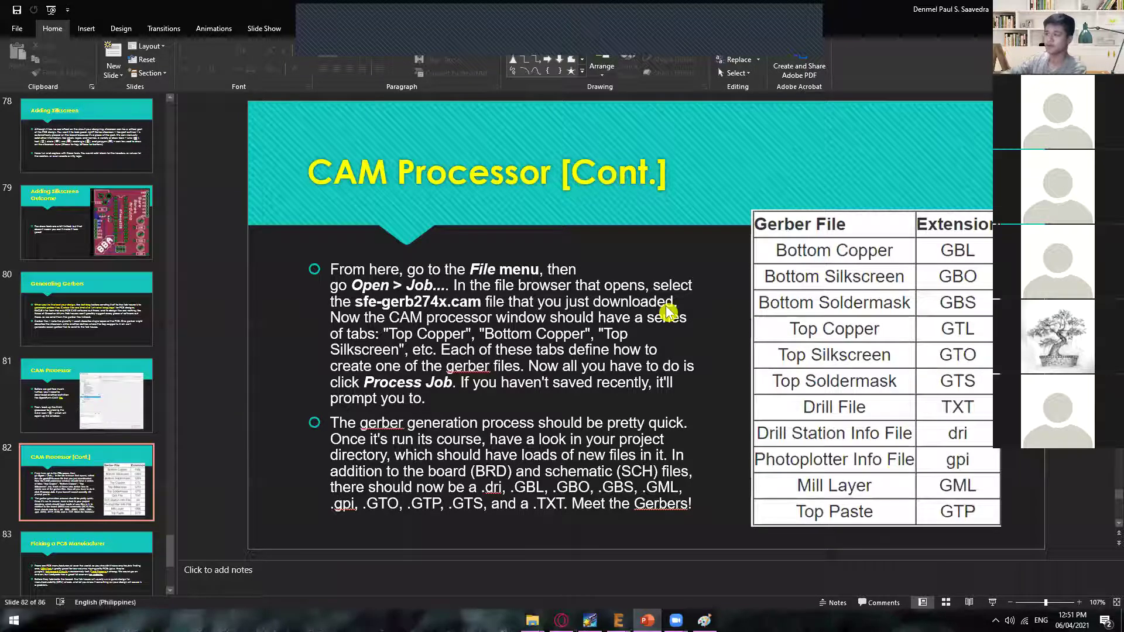
{"action": "key", "text": "alt+Tab"}
{"action": "left_click_drag", "start_coordinate": [569, 419], "coordinate": [484, 326]}
{"action": "left_click_drag", "start_coordinate": [466, 263], "coordinate": [466, 266]}
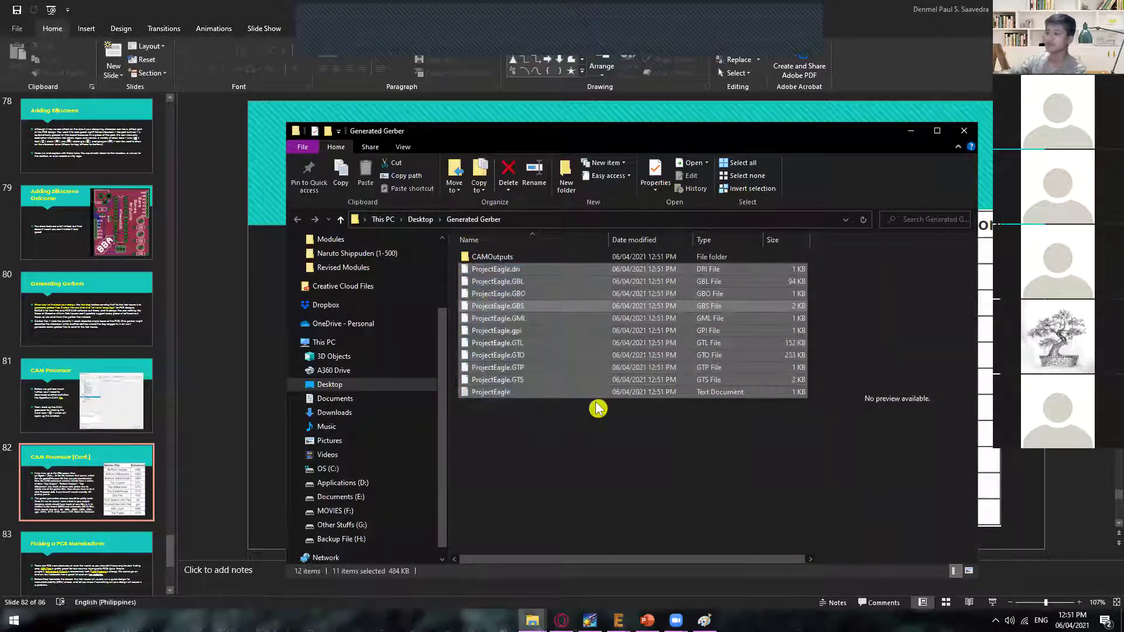
{"action": "left_click", "coordinate": [597, 445]}
- Return to PowerPoint and go to the text of the Picking a PCB Manufacturer slide
{"action": "left_click", "coordinate": [252, 351]}
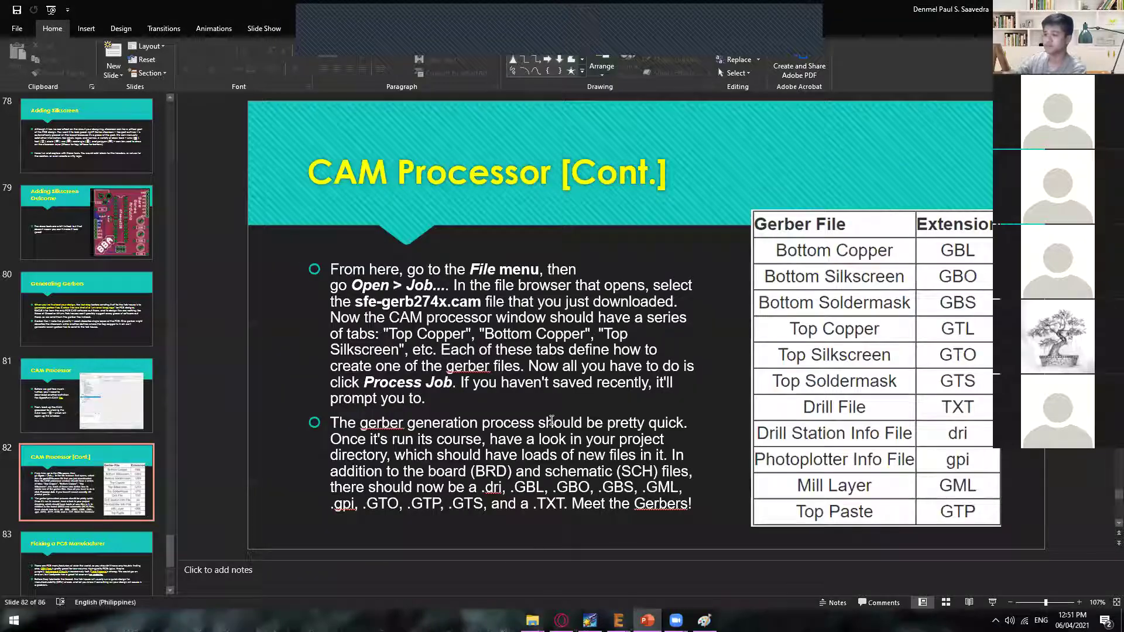
{"action": "scroll", "coordinate": [550, 420], "scroll_direction": "down", "scroll_amount": 1}
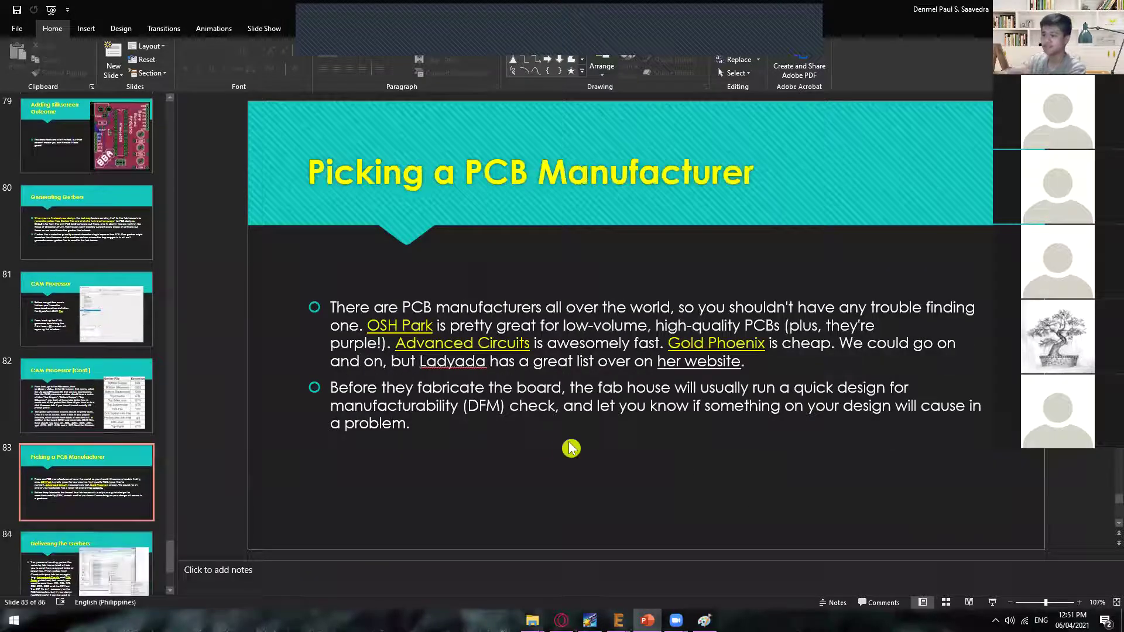
{"action": "left_click", "coordinate": [493, 325]}
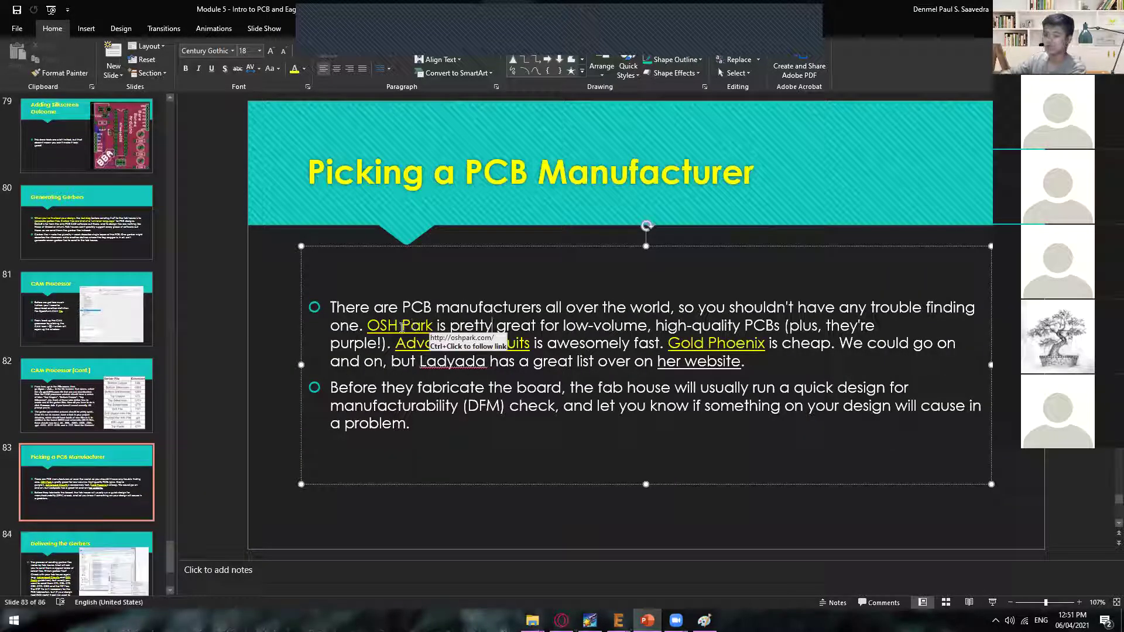